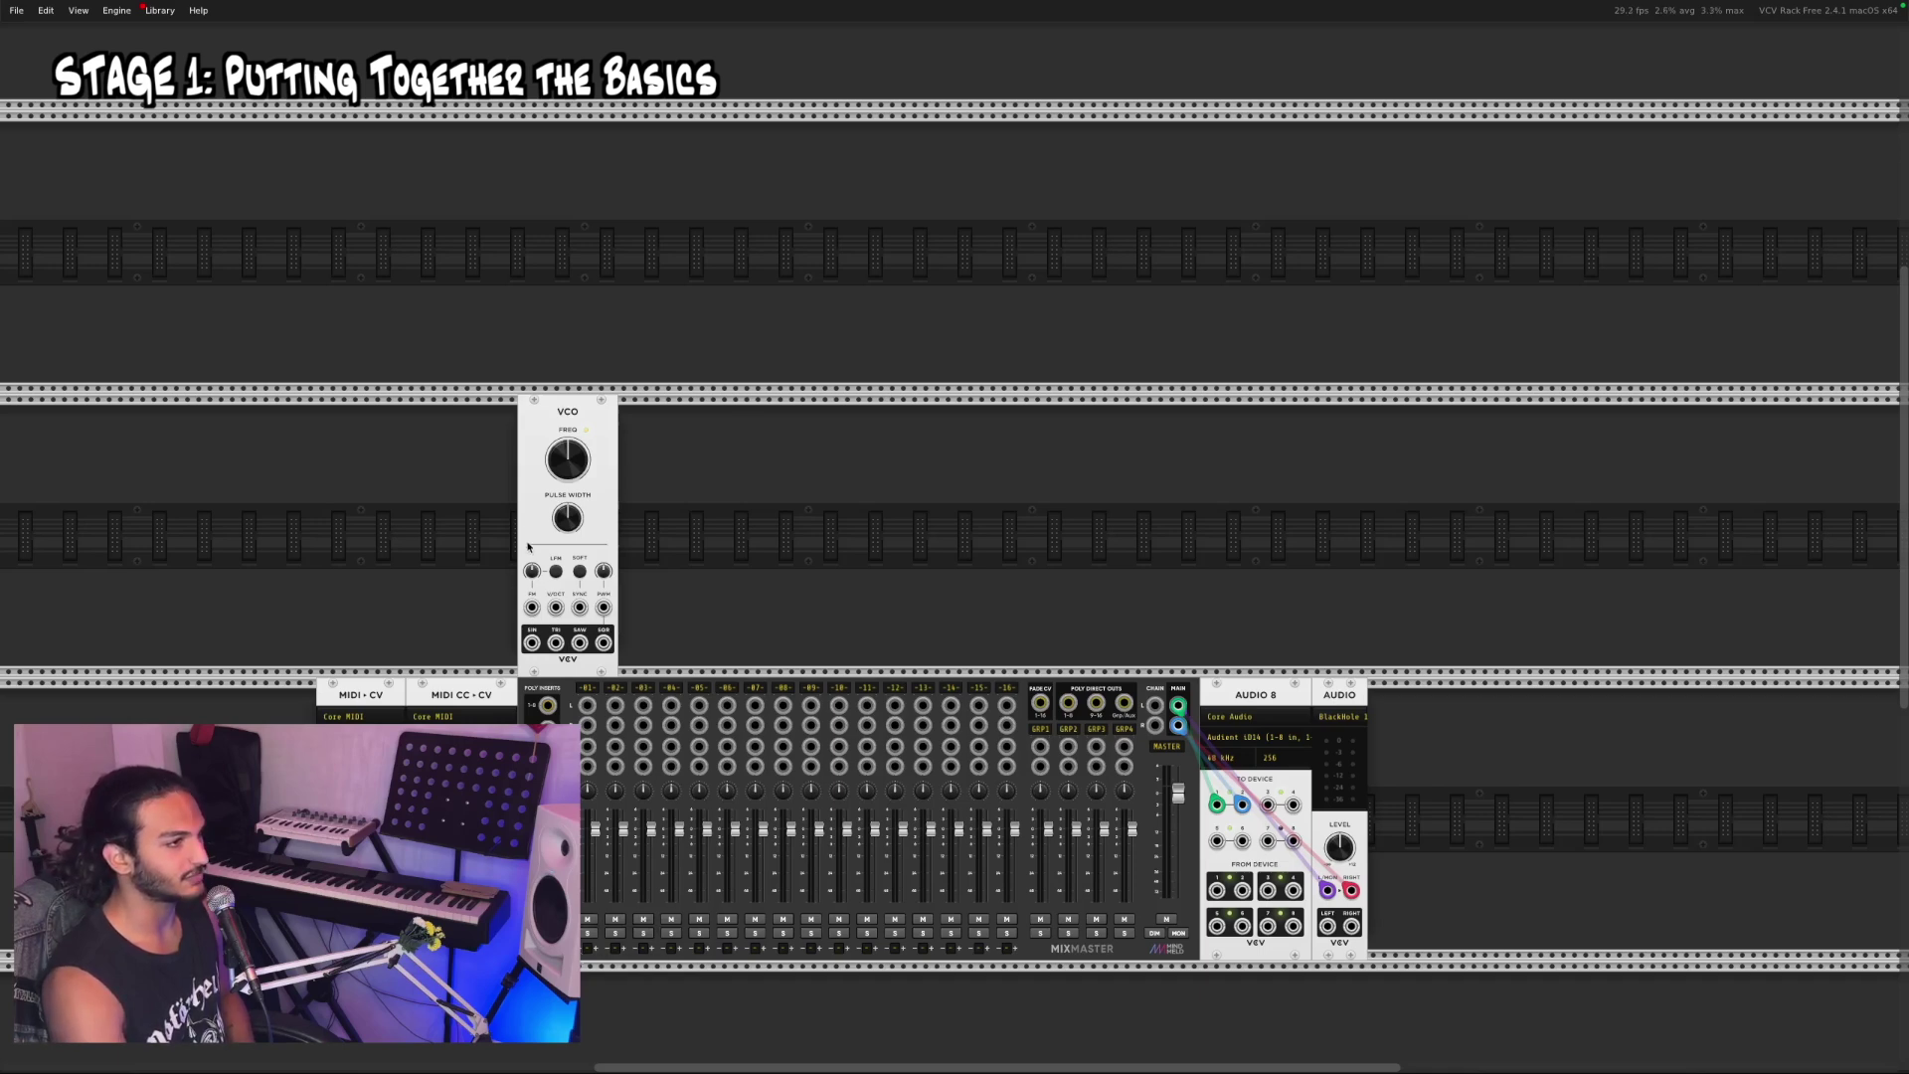
Step: Patch the VCO's sine output to mixer channel 1's left input and lower that channel's level
drag(601, 811, 595, 875)
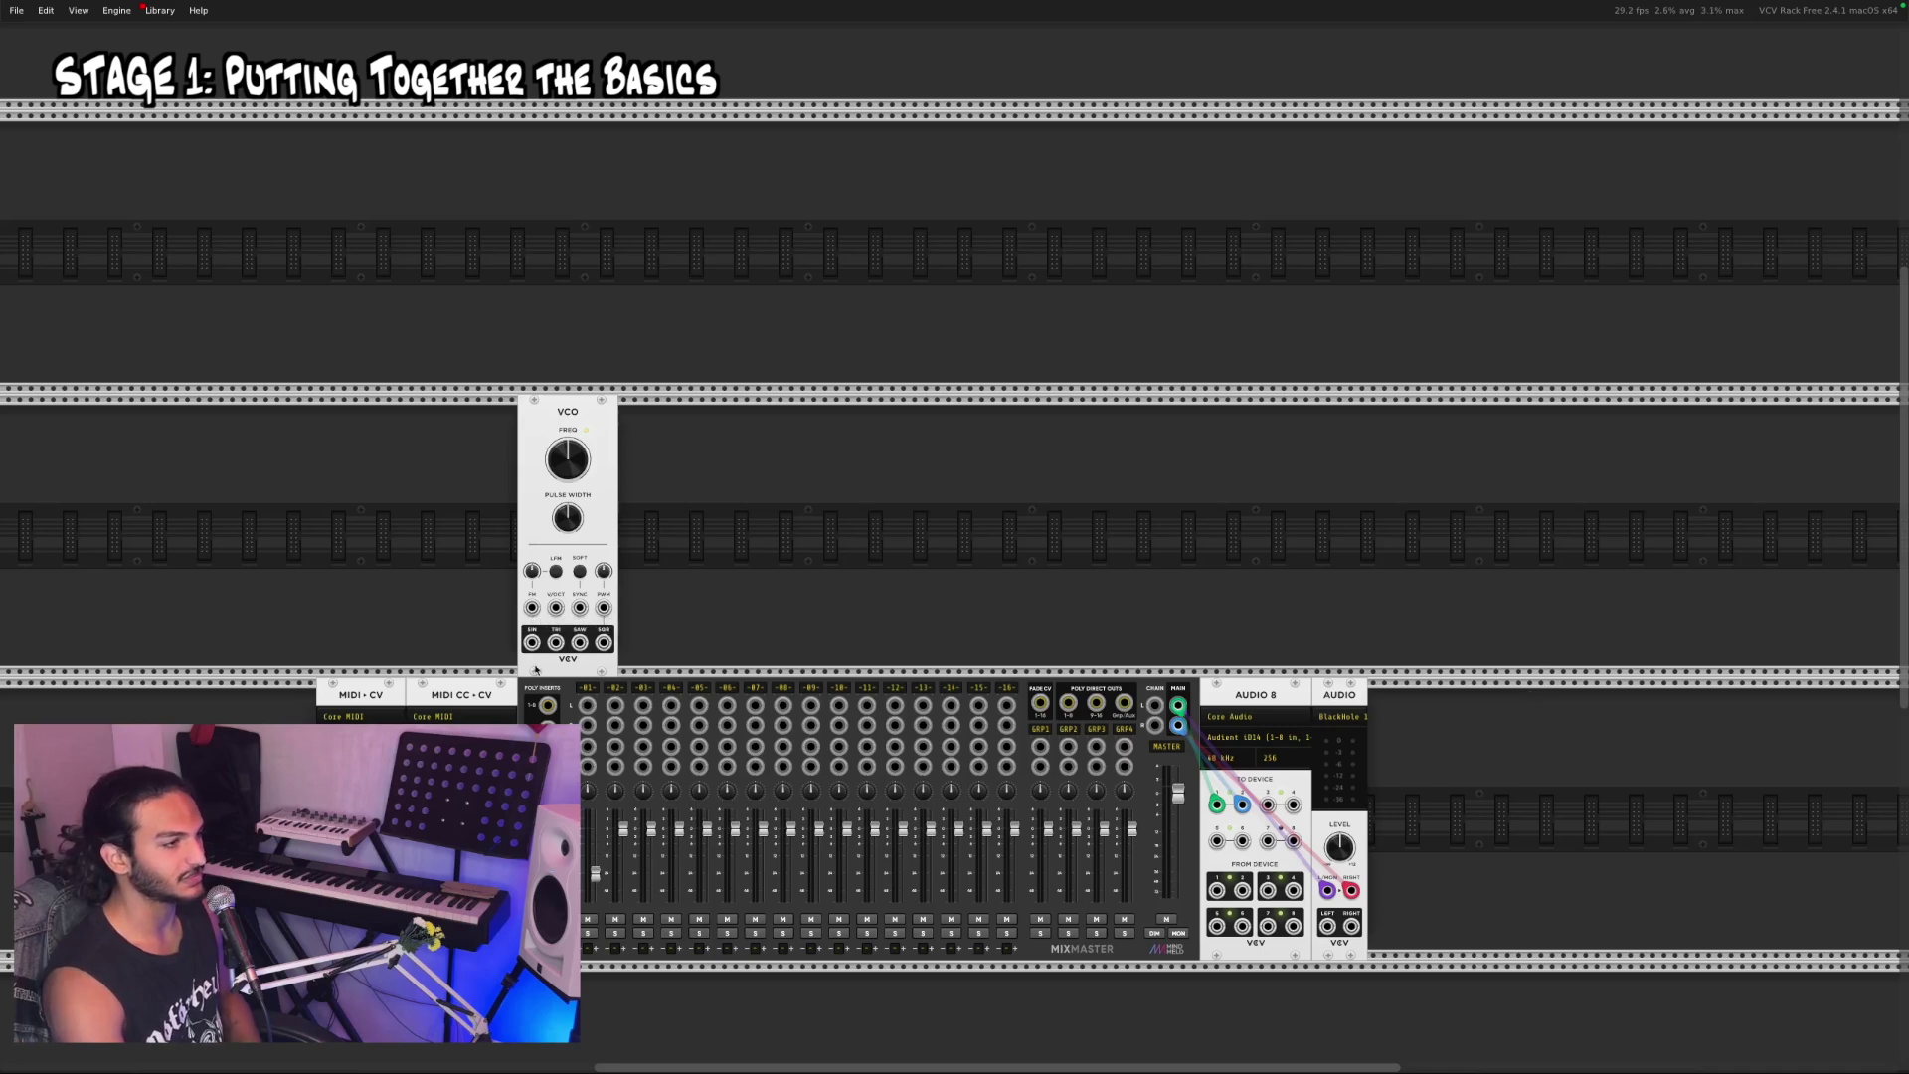
drag(533, 644, 587, 705)
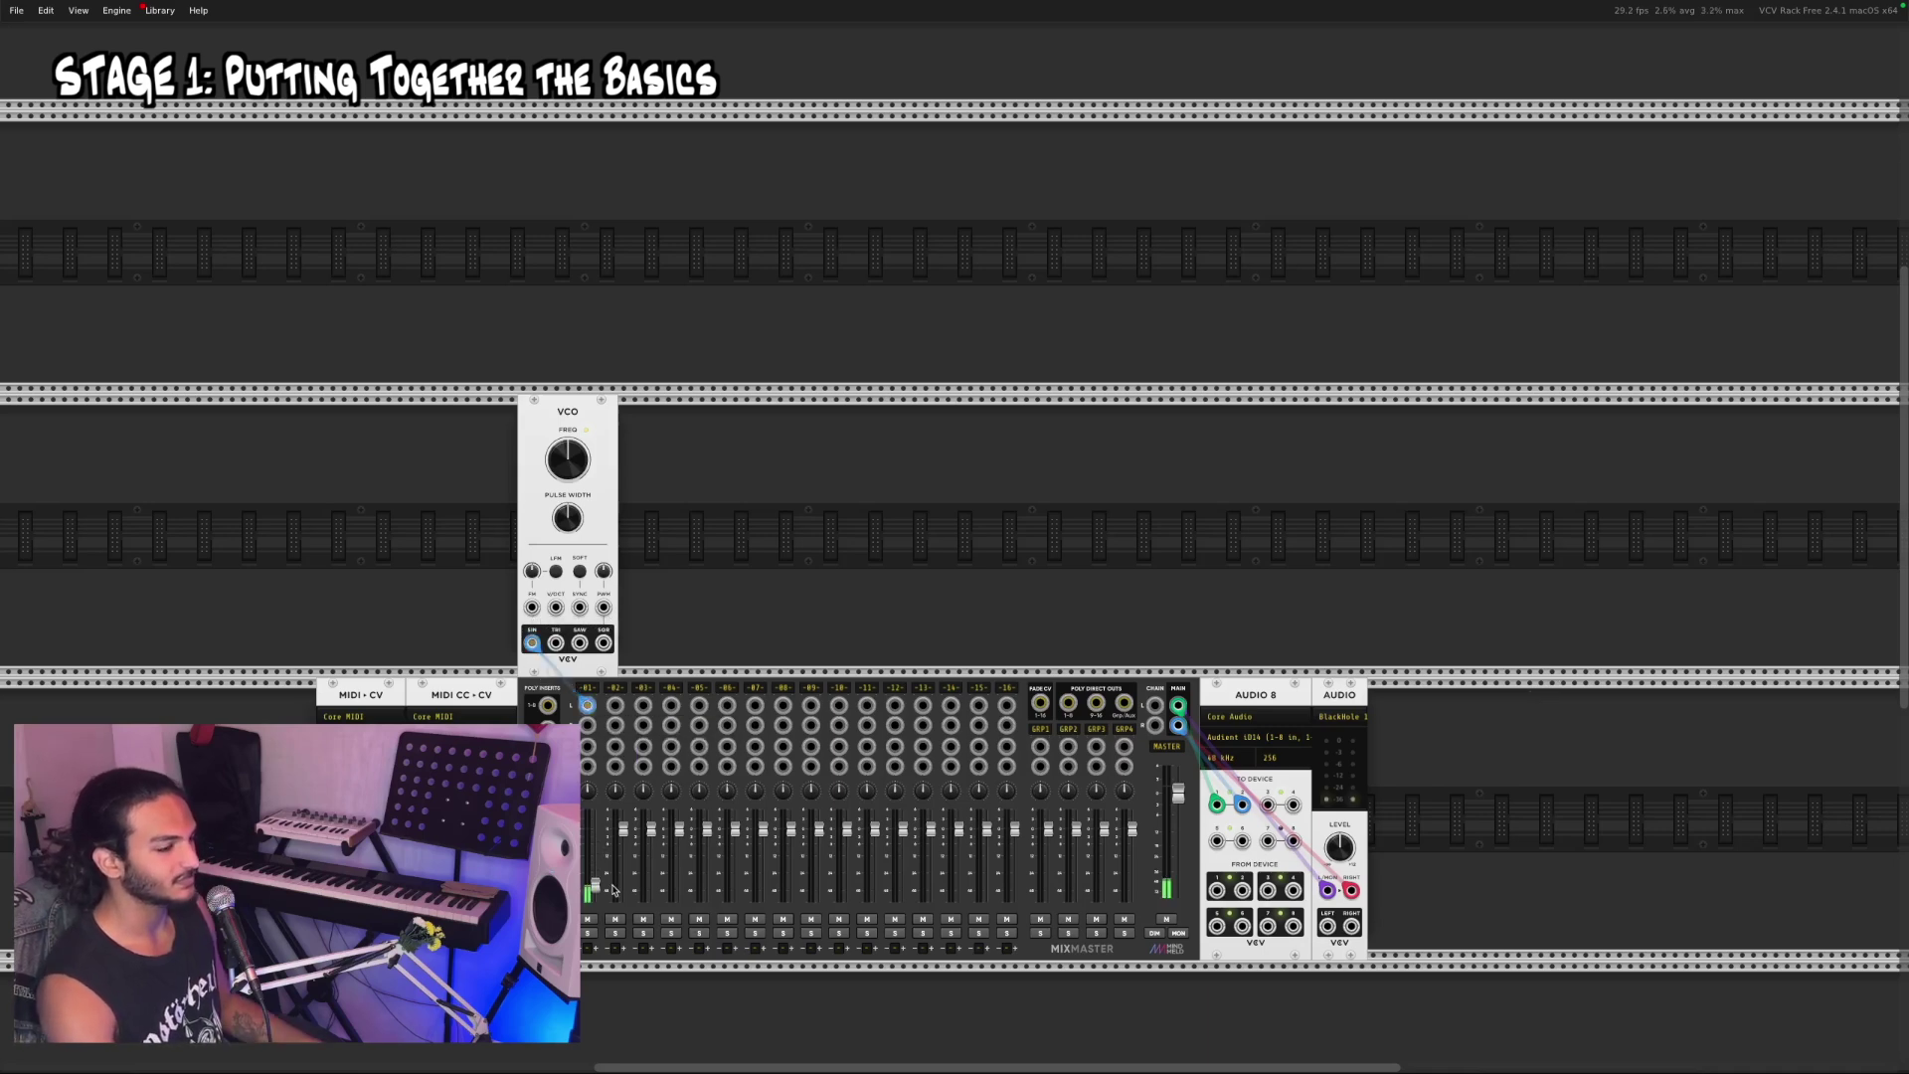
drag(595, 884, 594, 873)
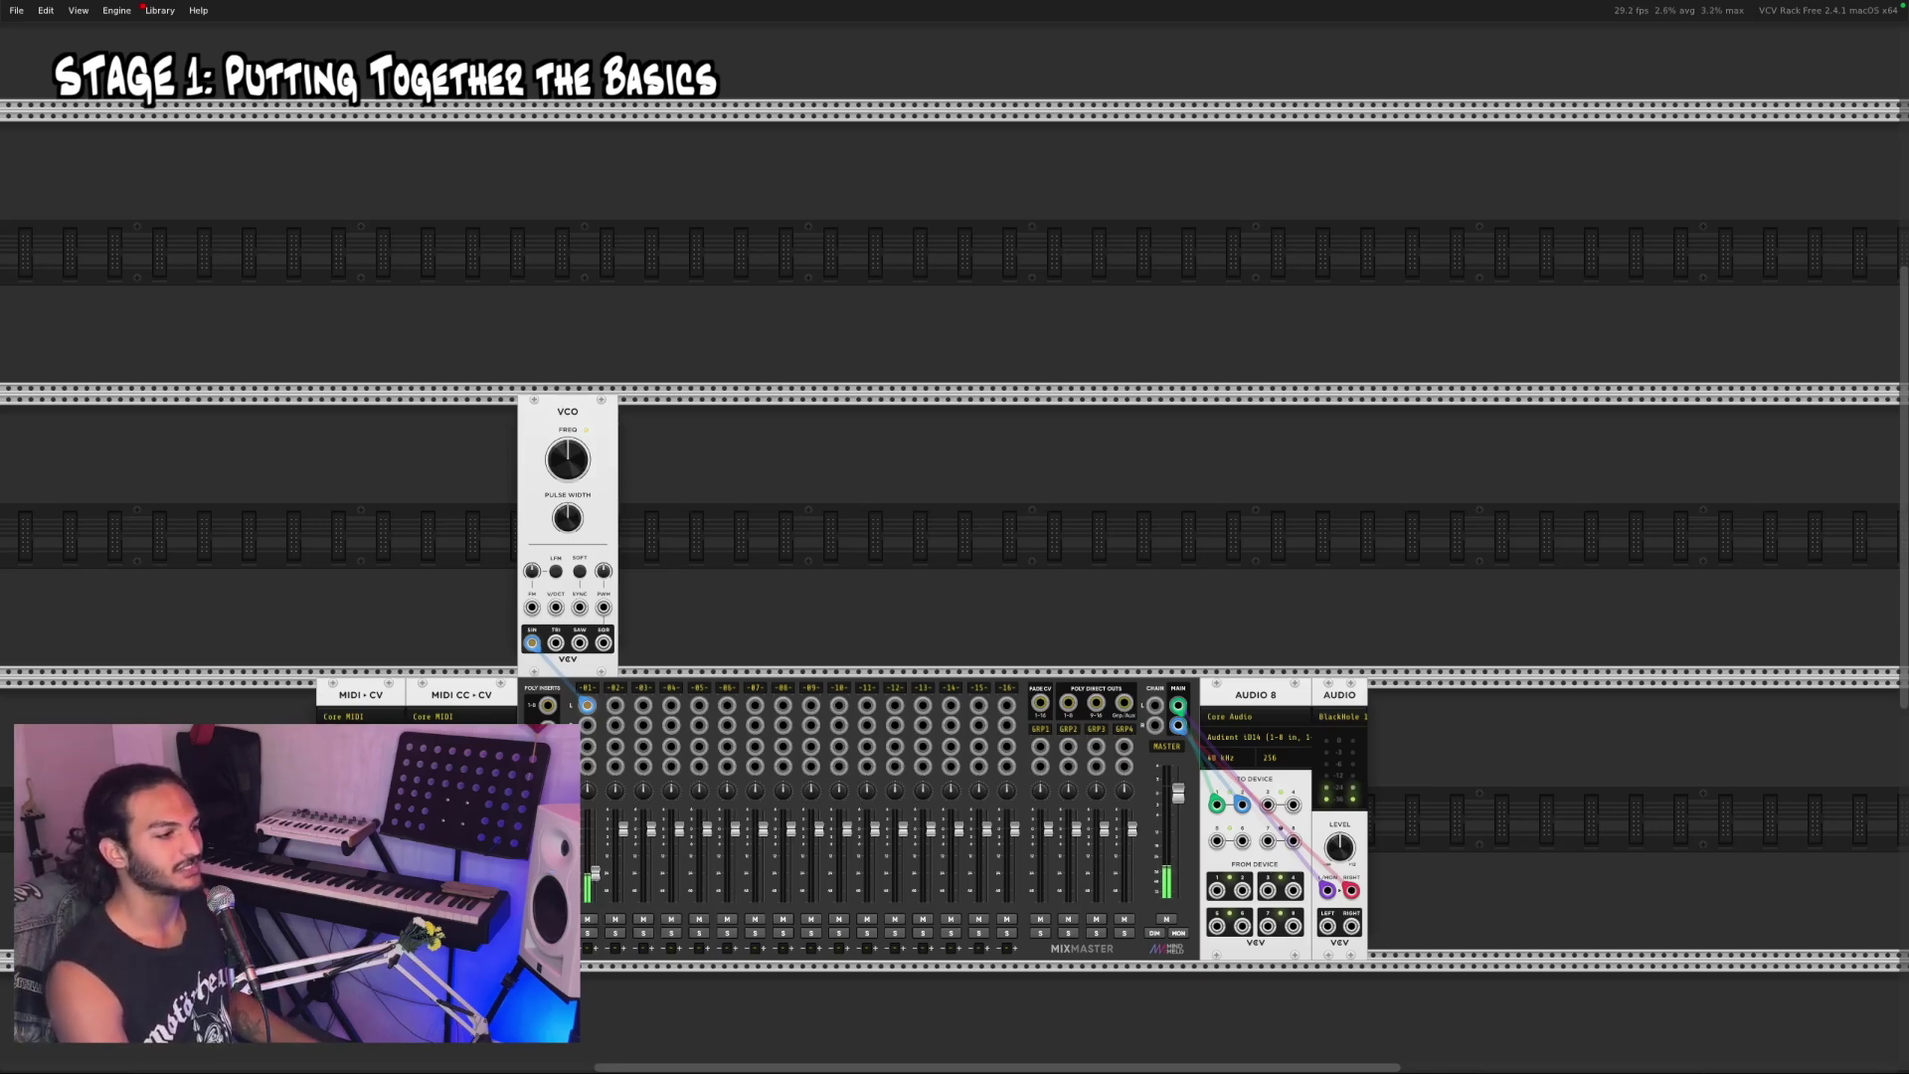
Step: Patch the MIDI-CV module's 1V/octave pitch output to the VCO's V/OCT input
scroll(466, 631, down, 3)
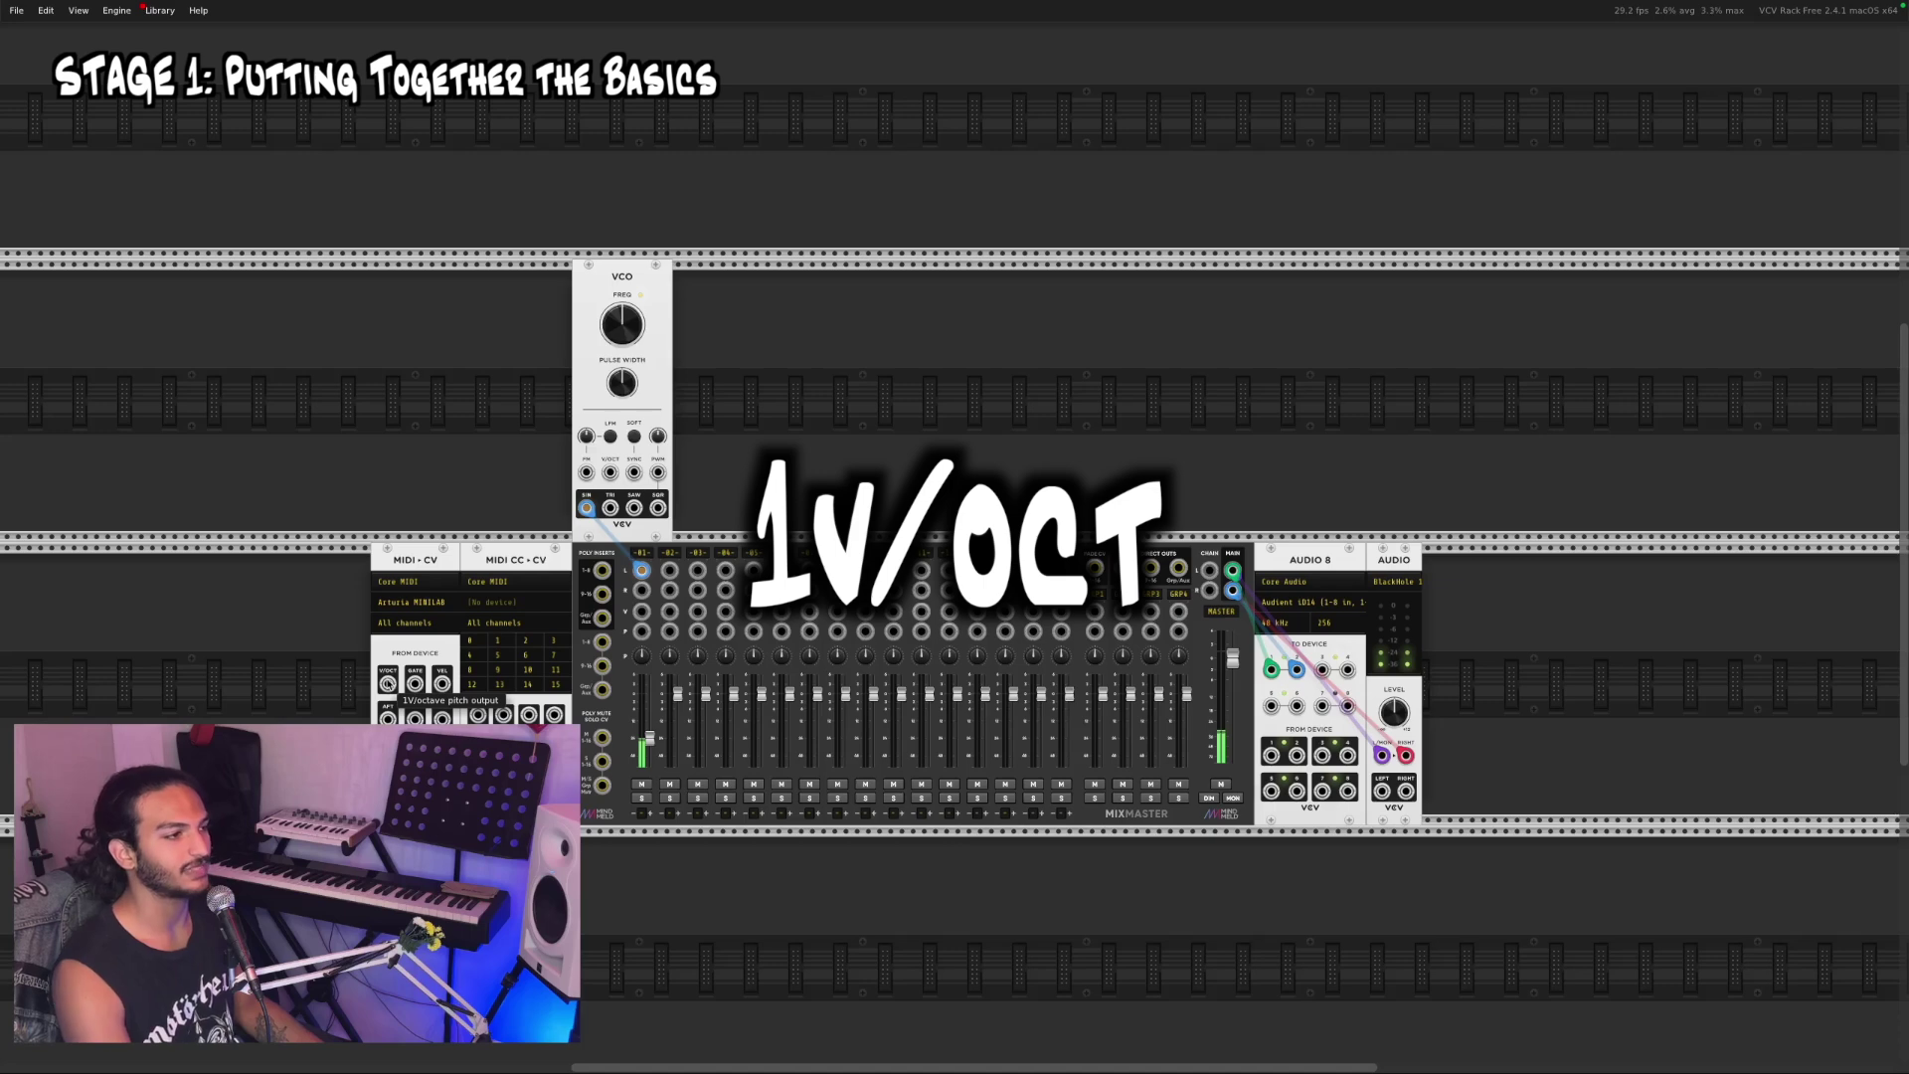
drag(388, 684, 611, 476)
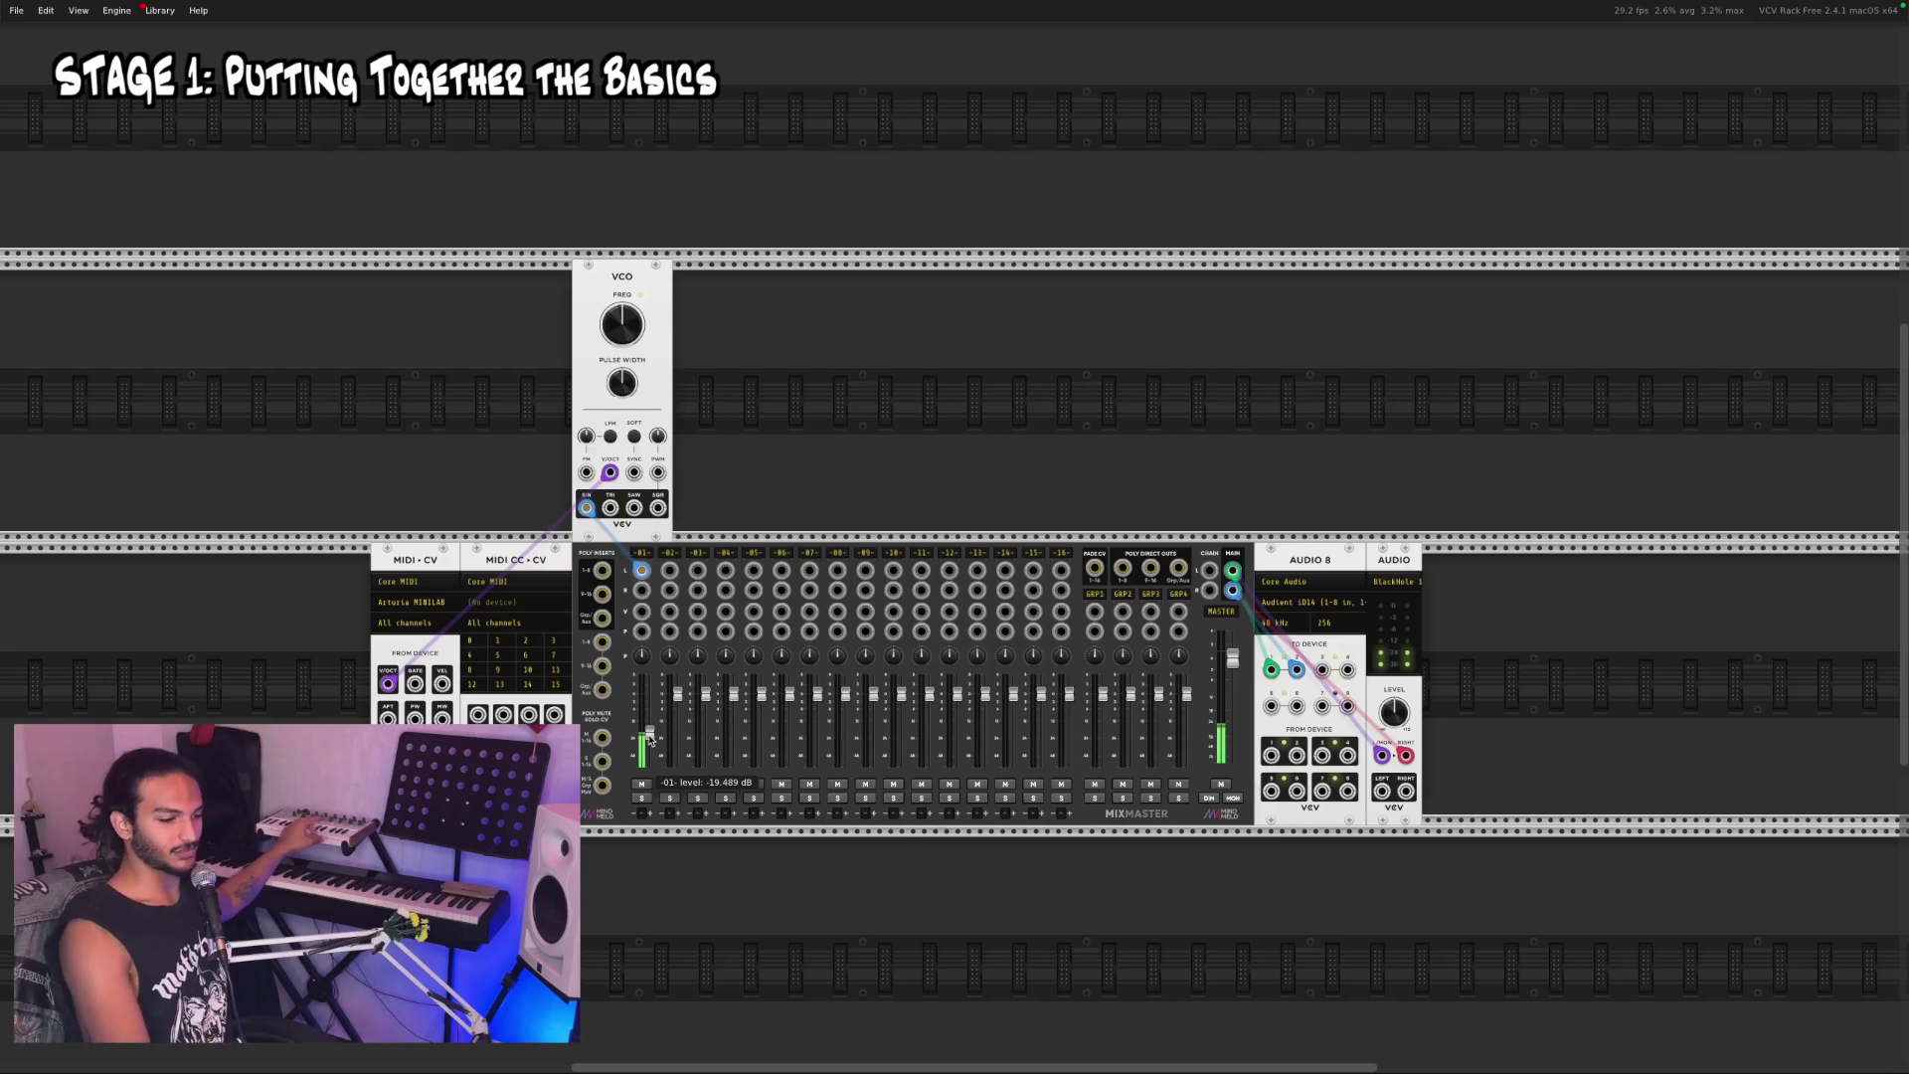
Step: Add a VCF beside the VCO and route the VCO's saw output through its lowpass output to mixer channel 1
scroll(647, 489, down, 2)
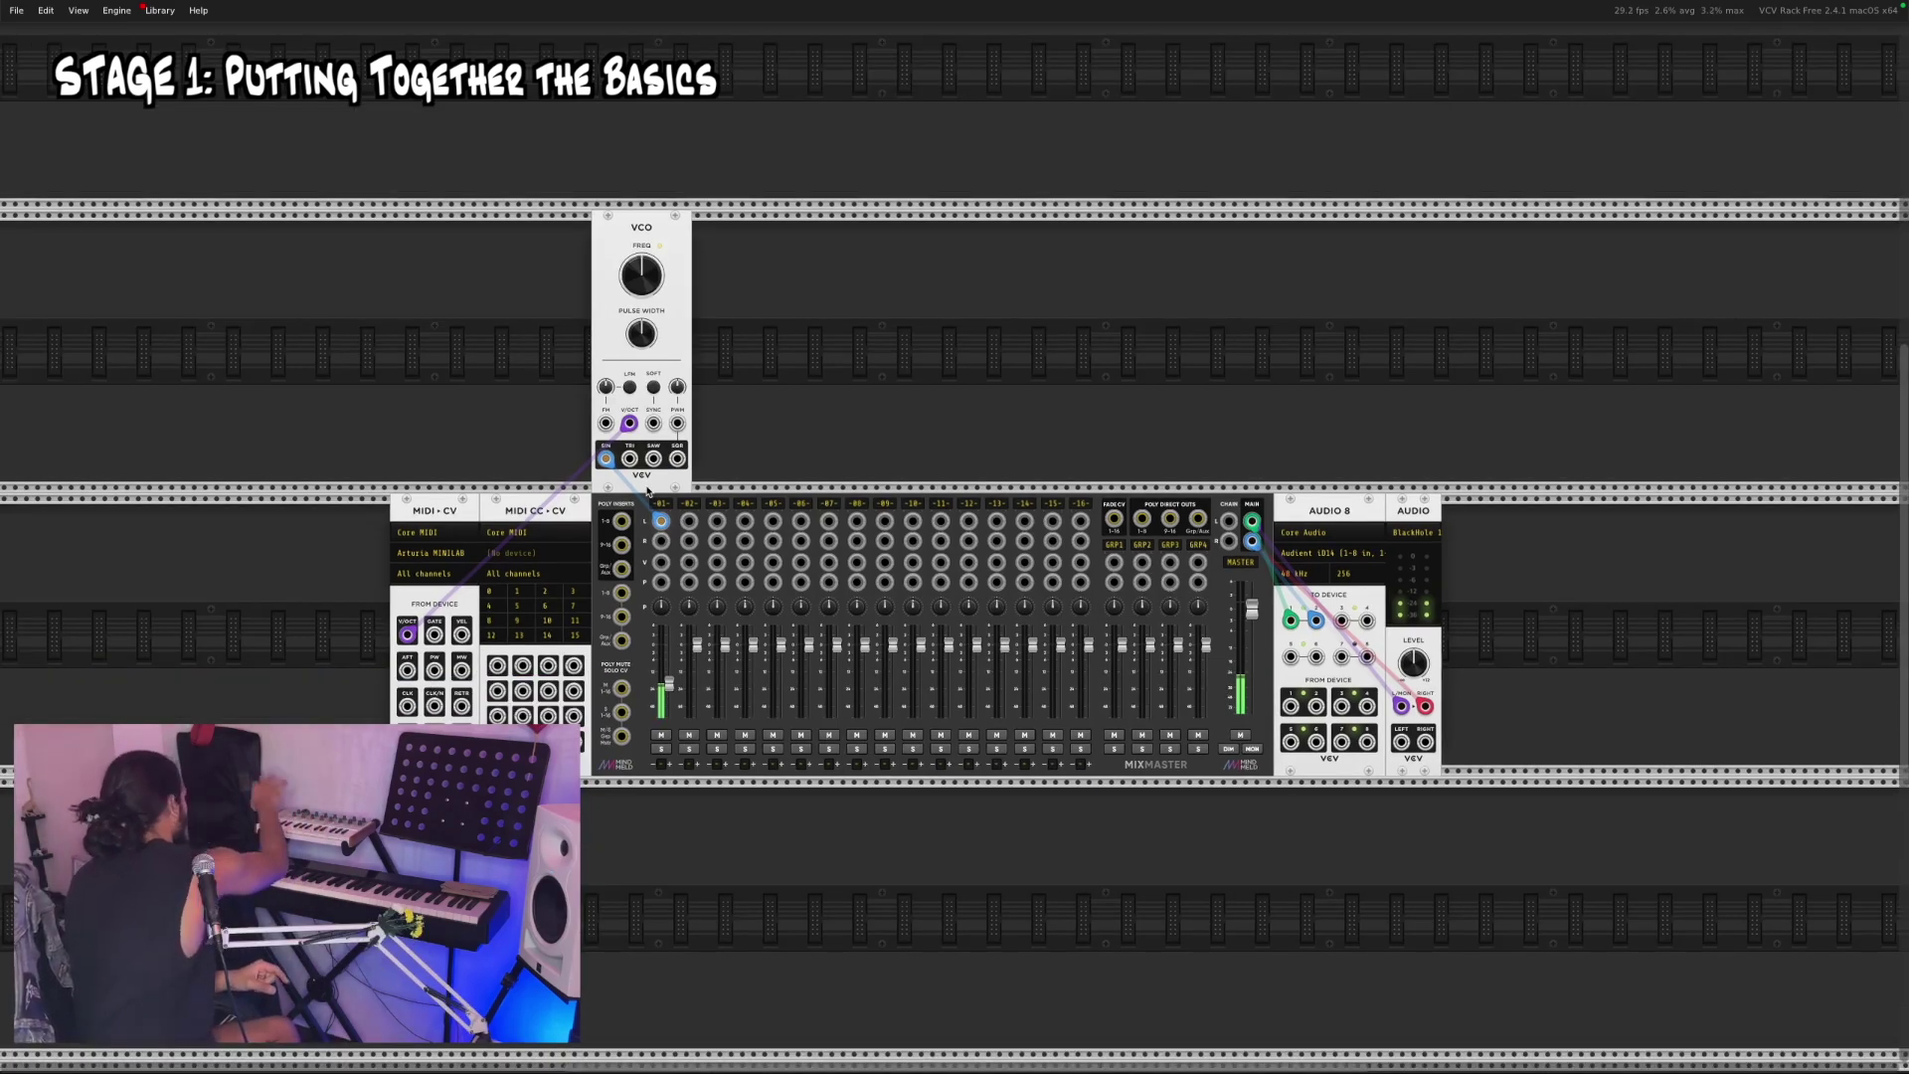
right_click(648, 489)
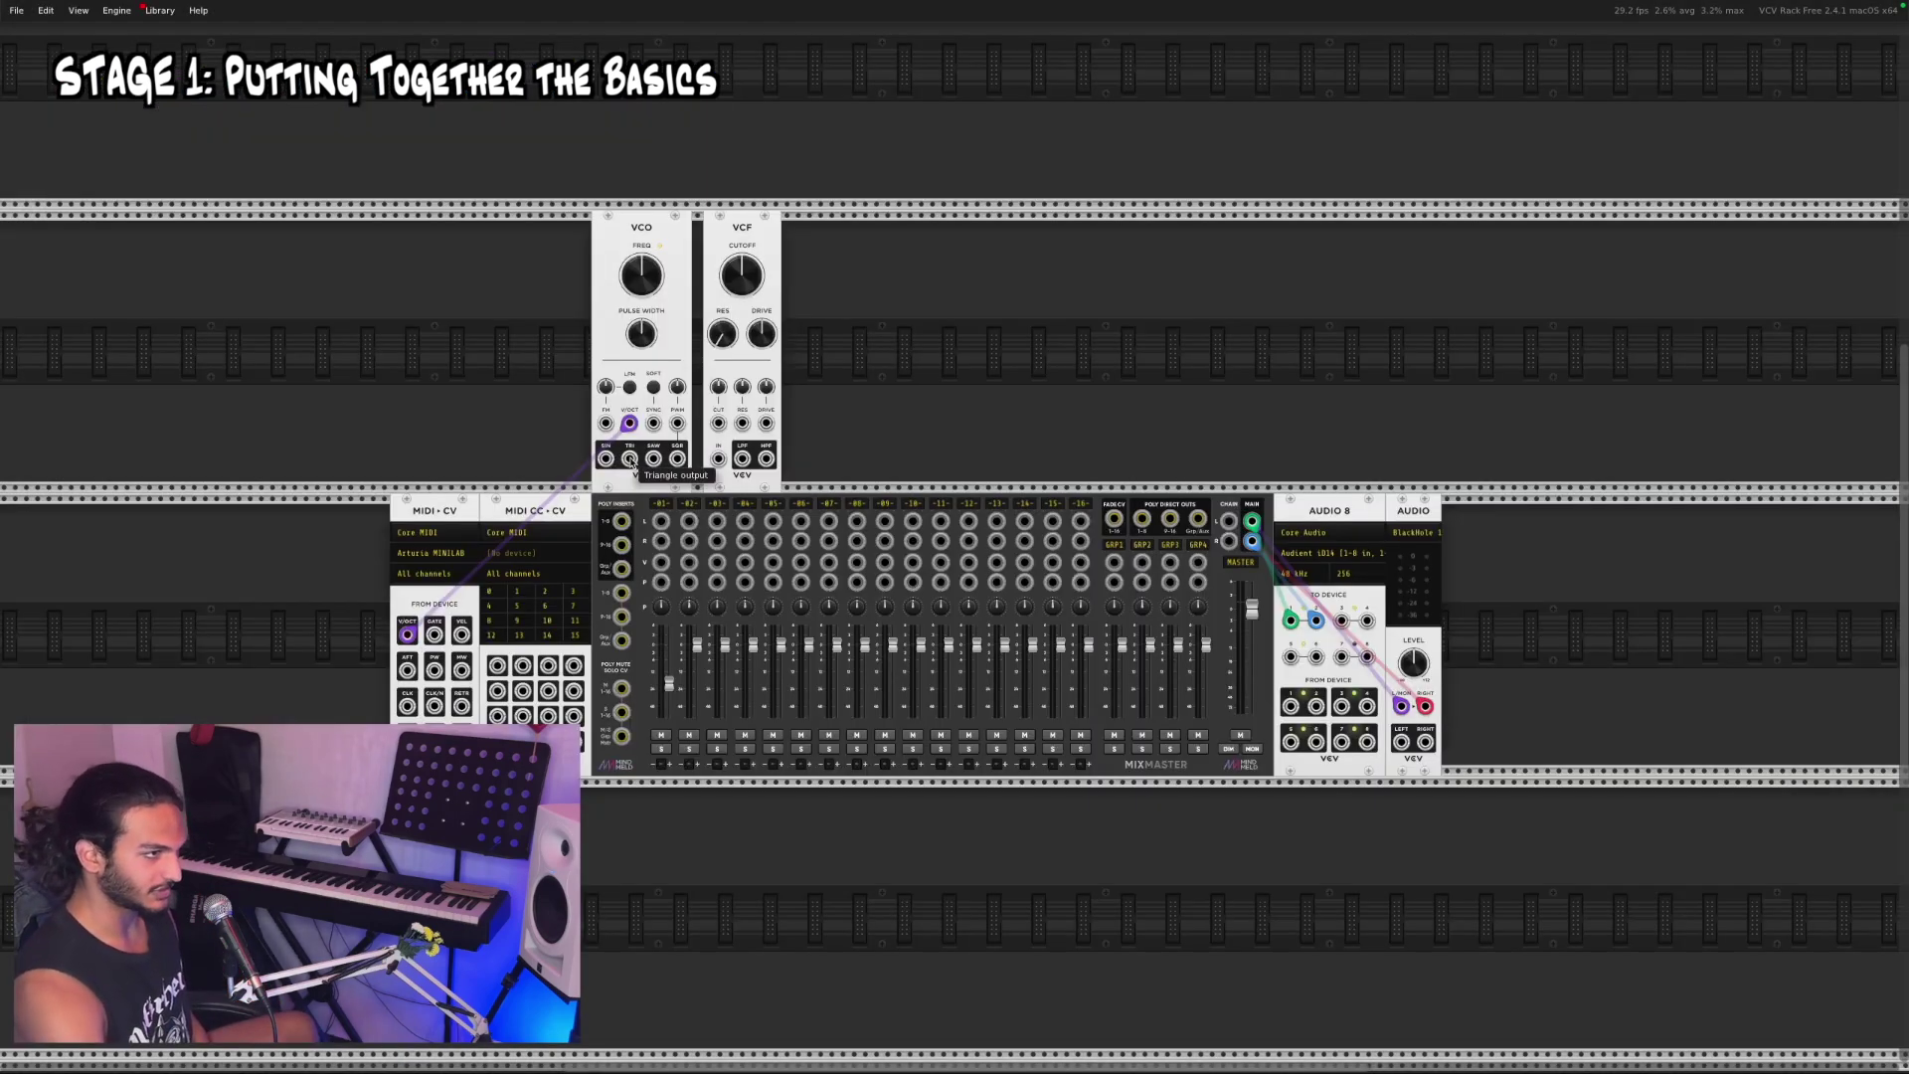
drag(653, 458, 661, 520)
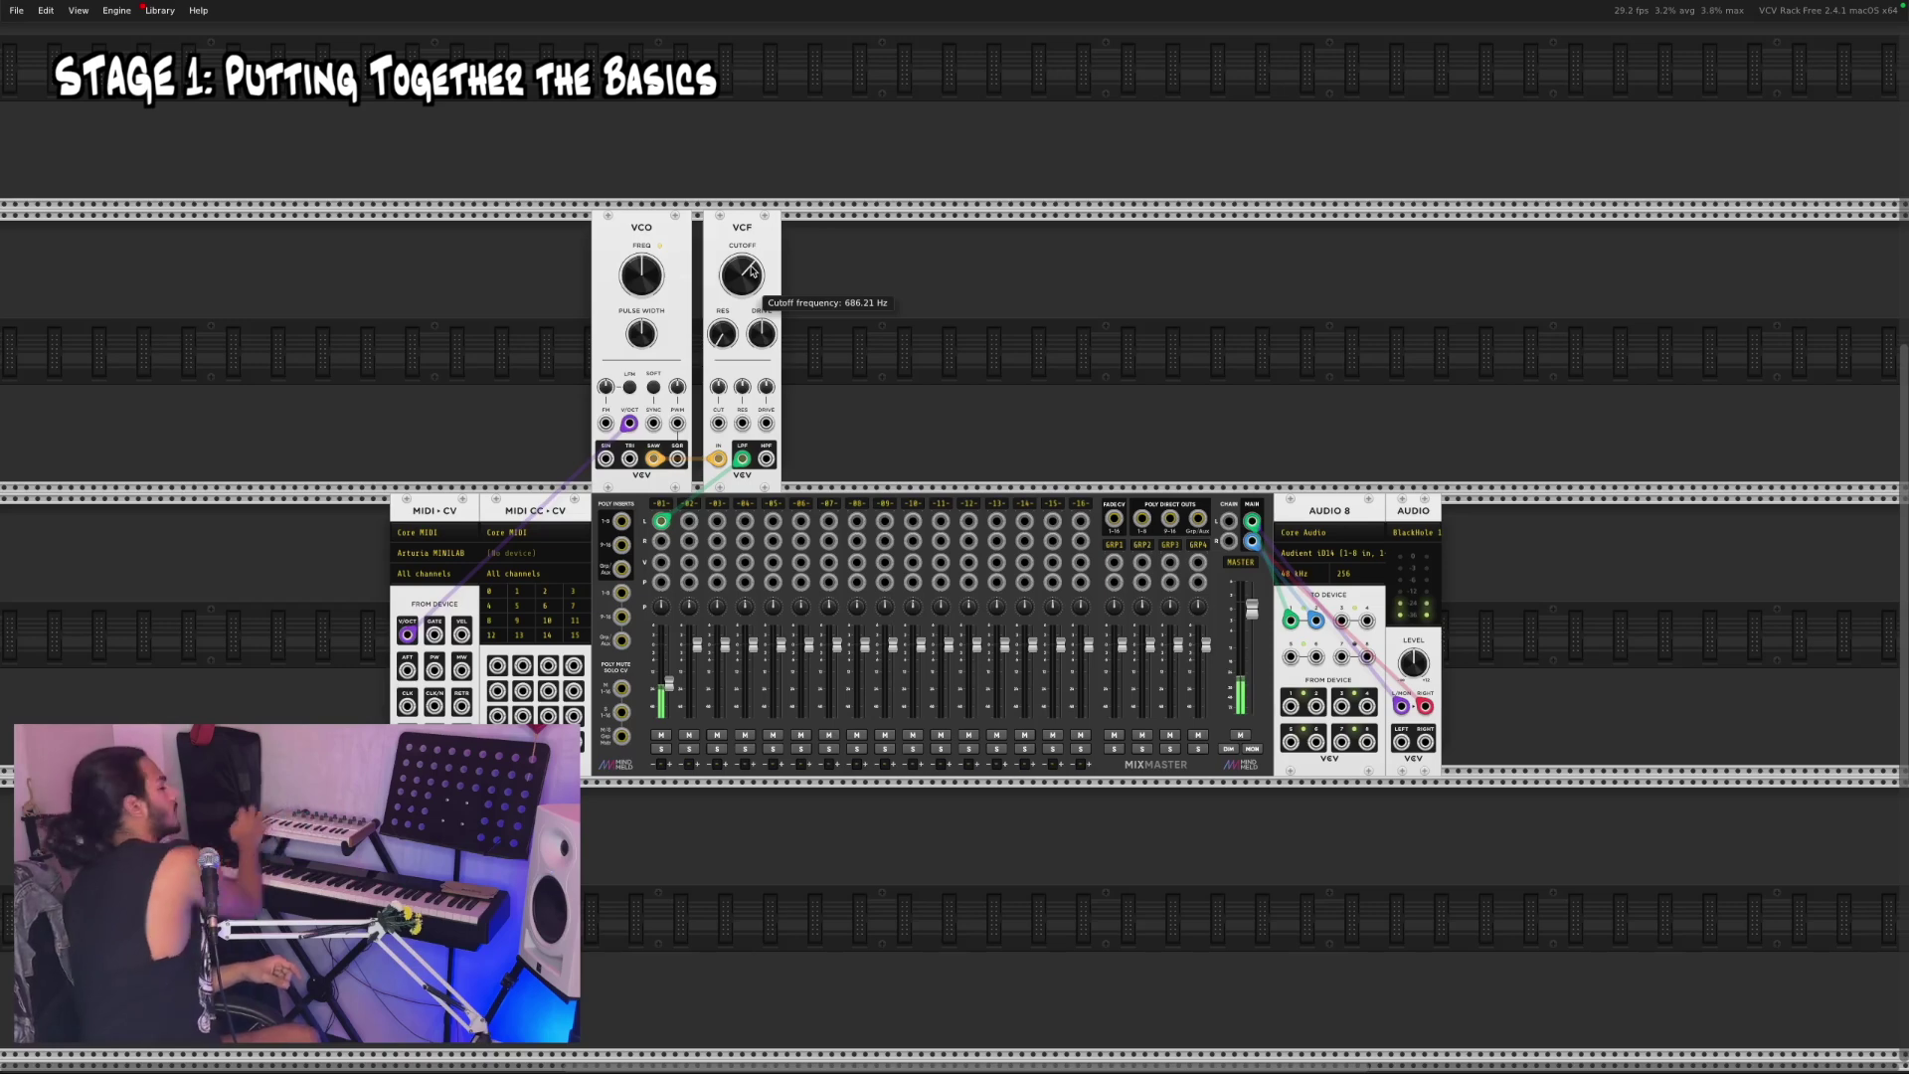
Step: Move the VCF flush against the VCO, raise its resonance to about 62%, and adjust its drive and cutoff
mouse_move(754, 215)
mouse_down()
mouse_move(734, 260)
mouse_move(734, 239)
mouse_up()
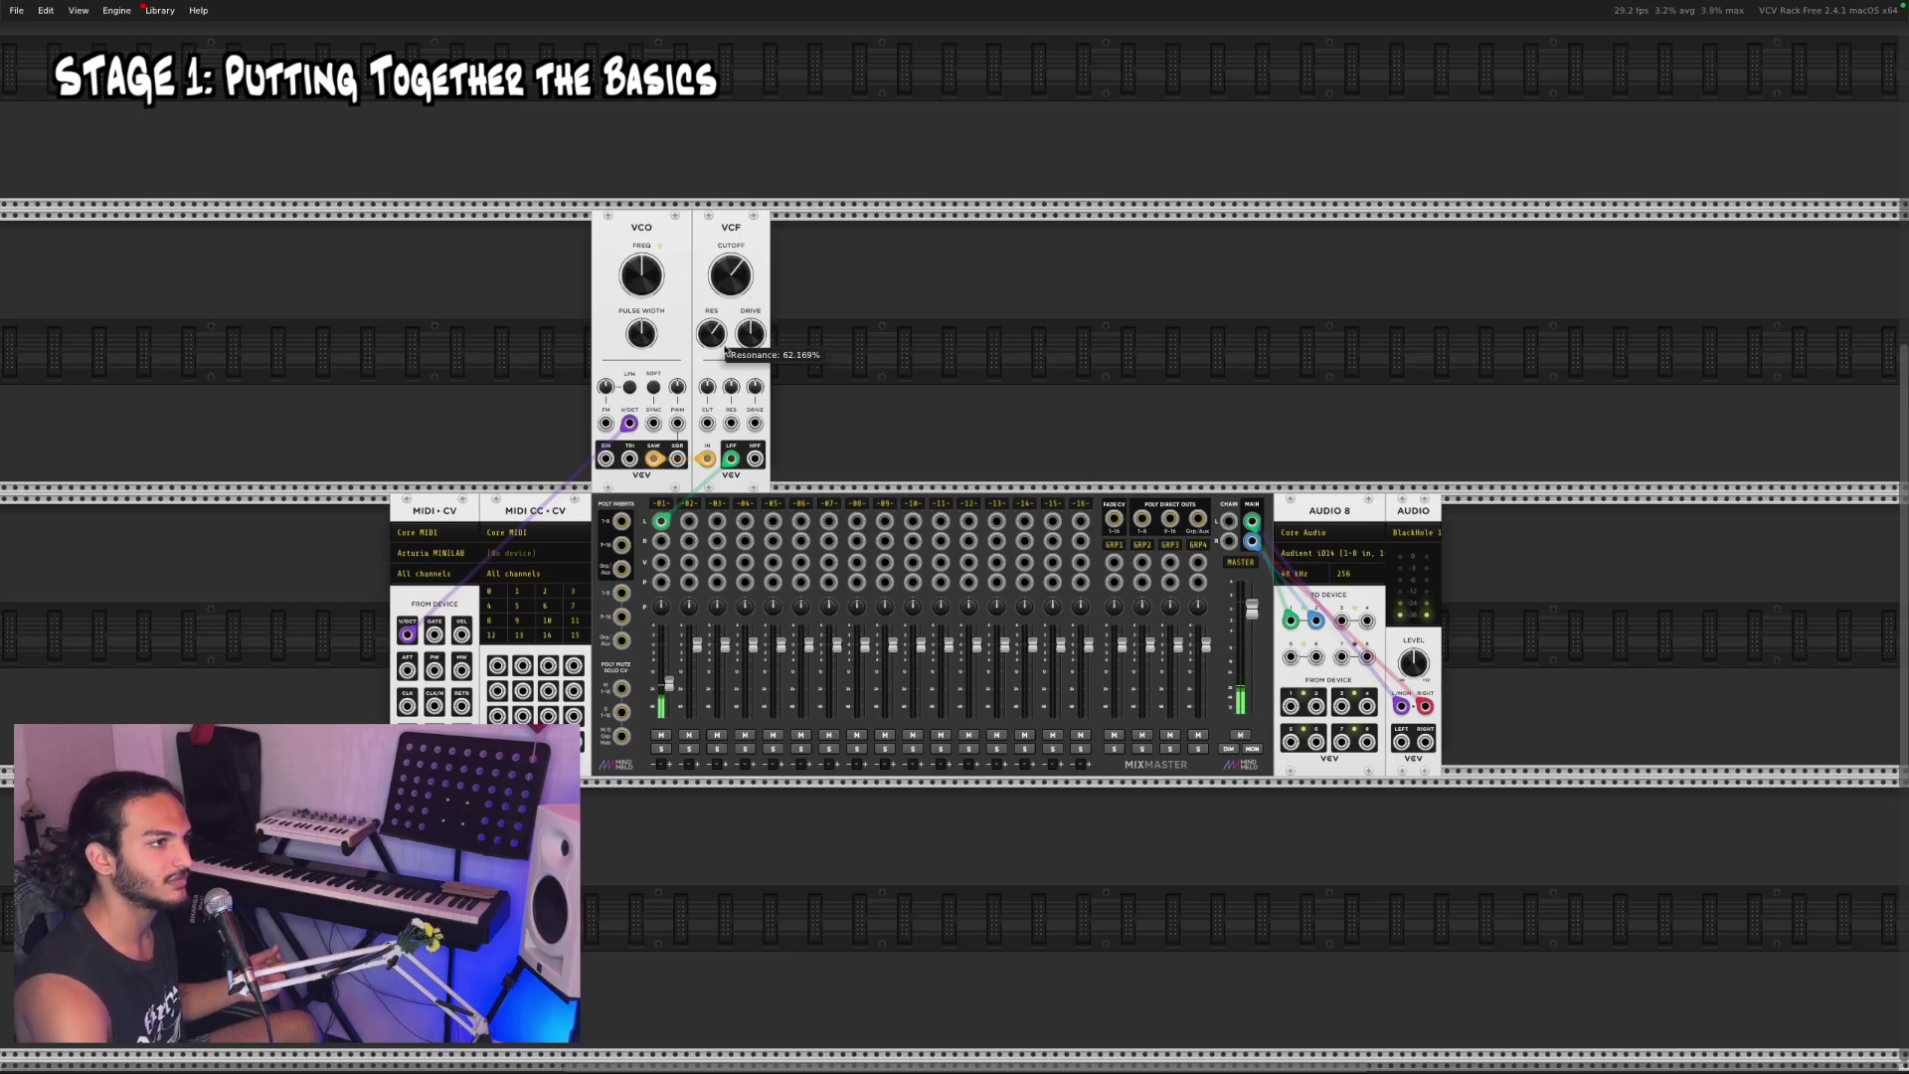
drag(761, 343, 727, 270)
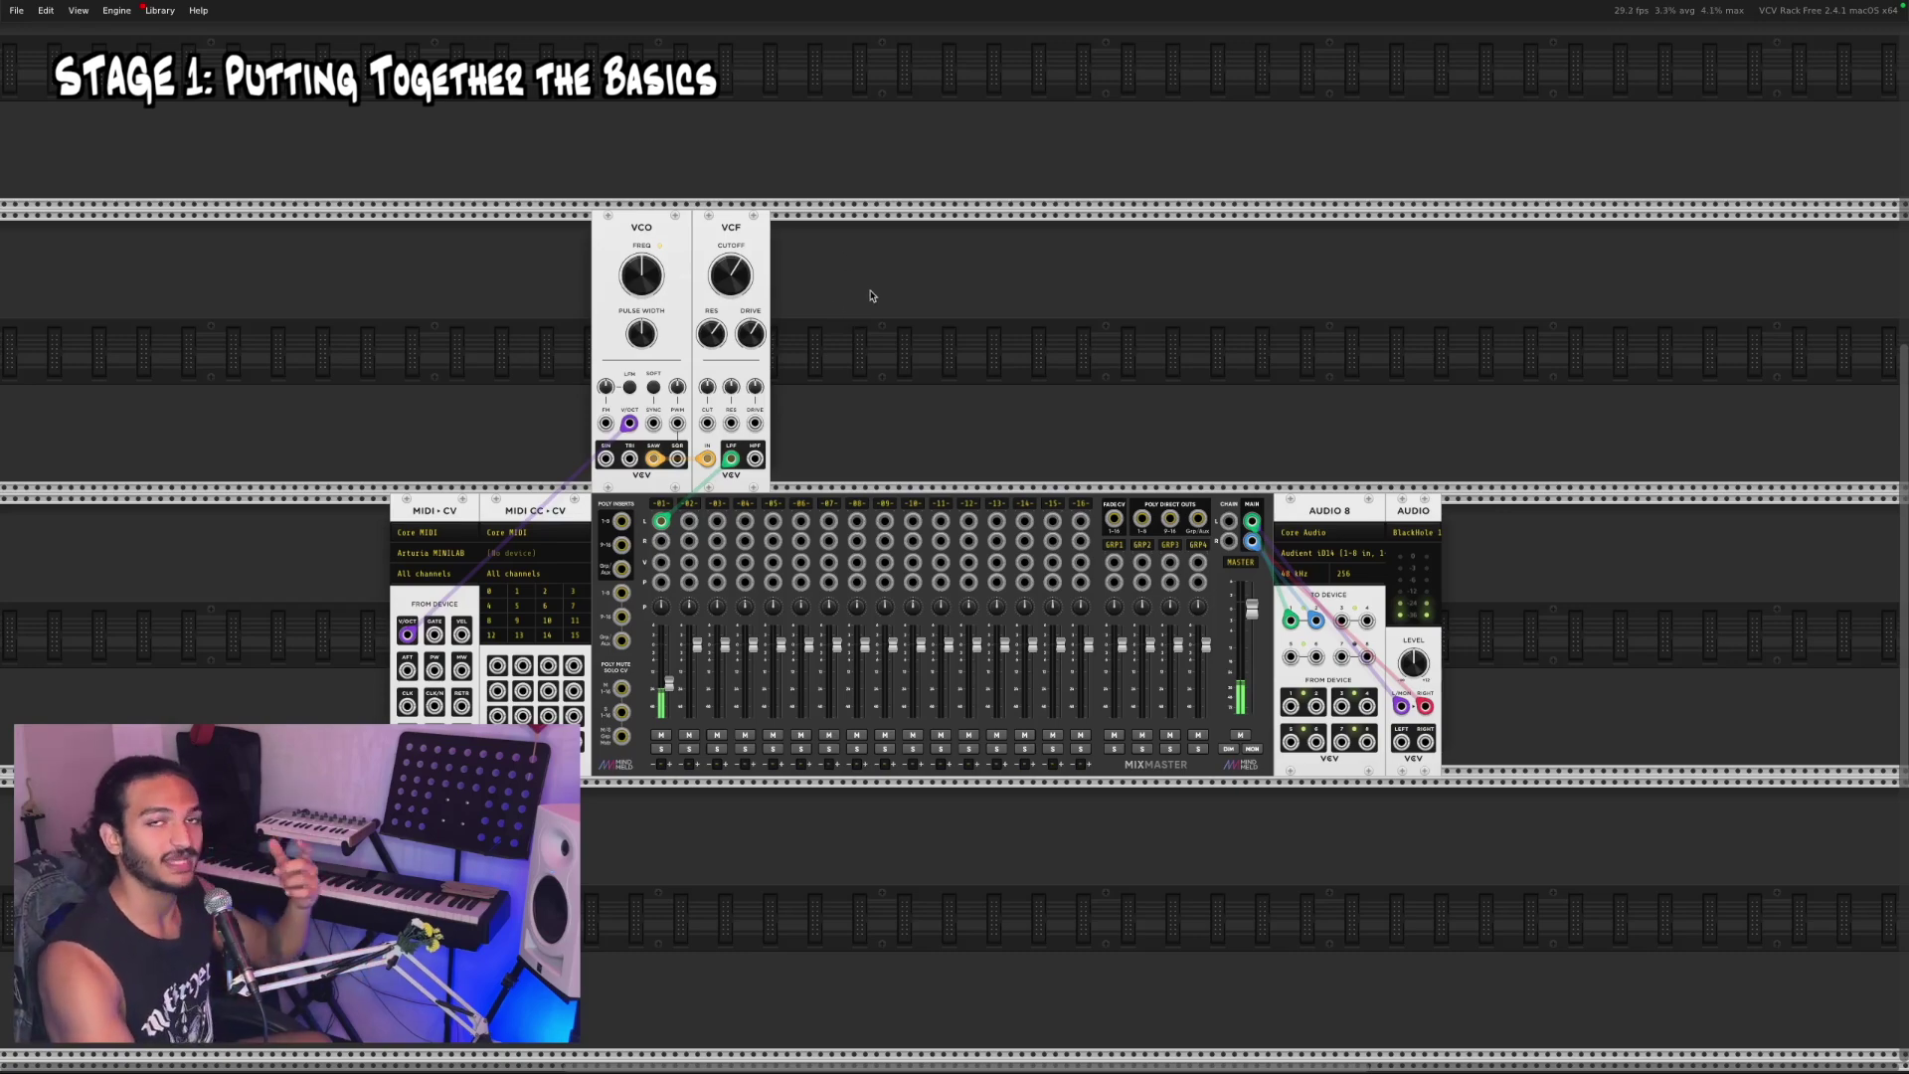
Step: Search the module library for an envelope and add the ADSR EG next to the VCF
right_click(811, 289)
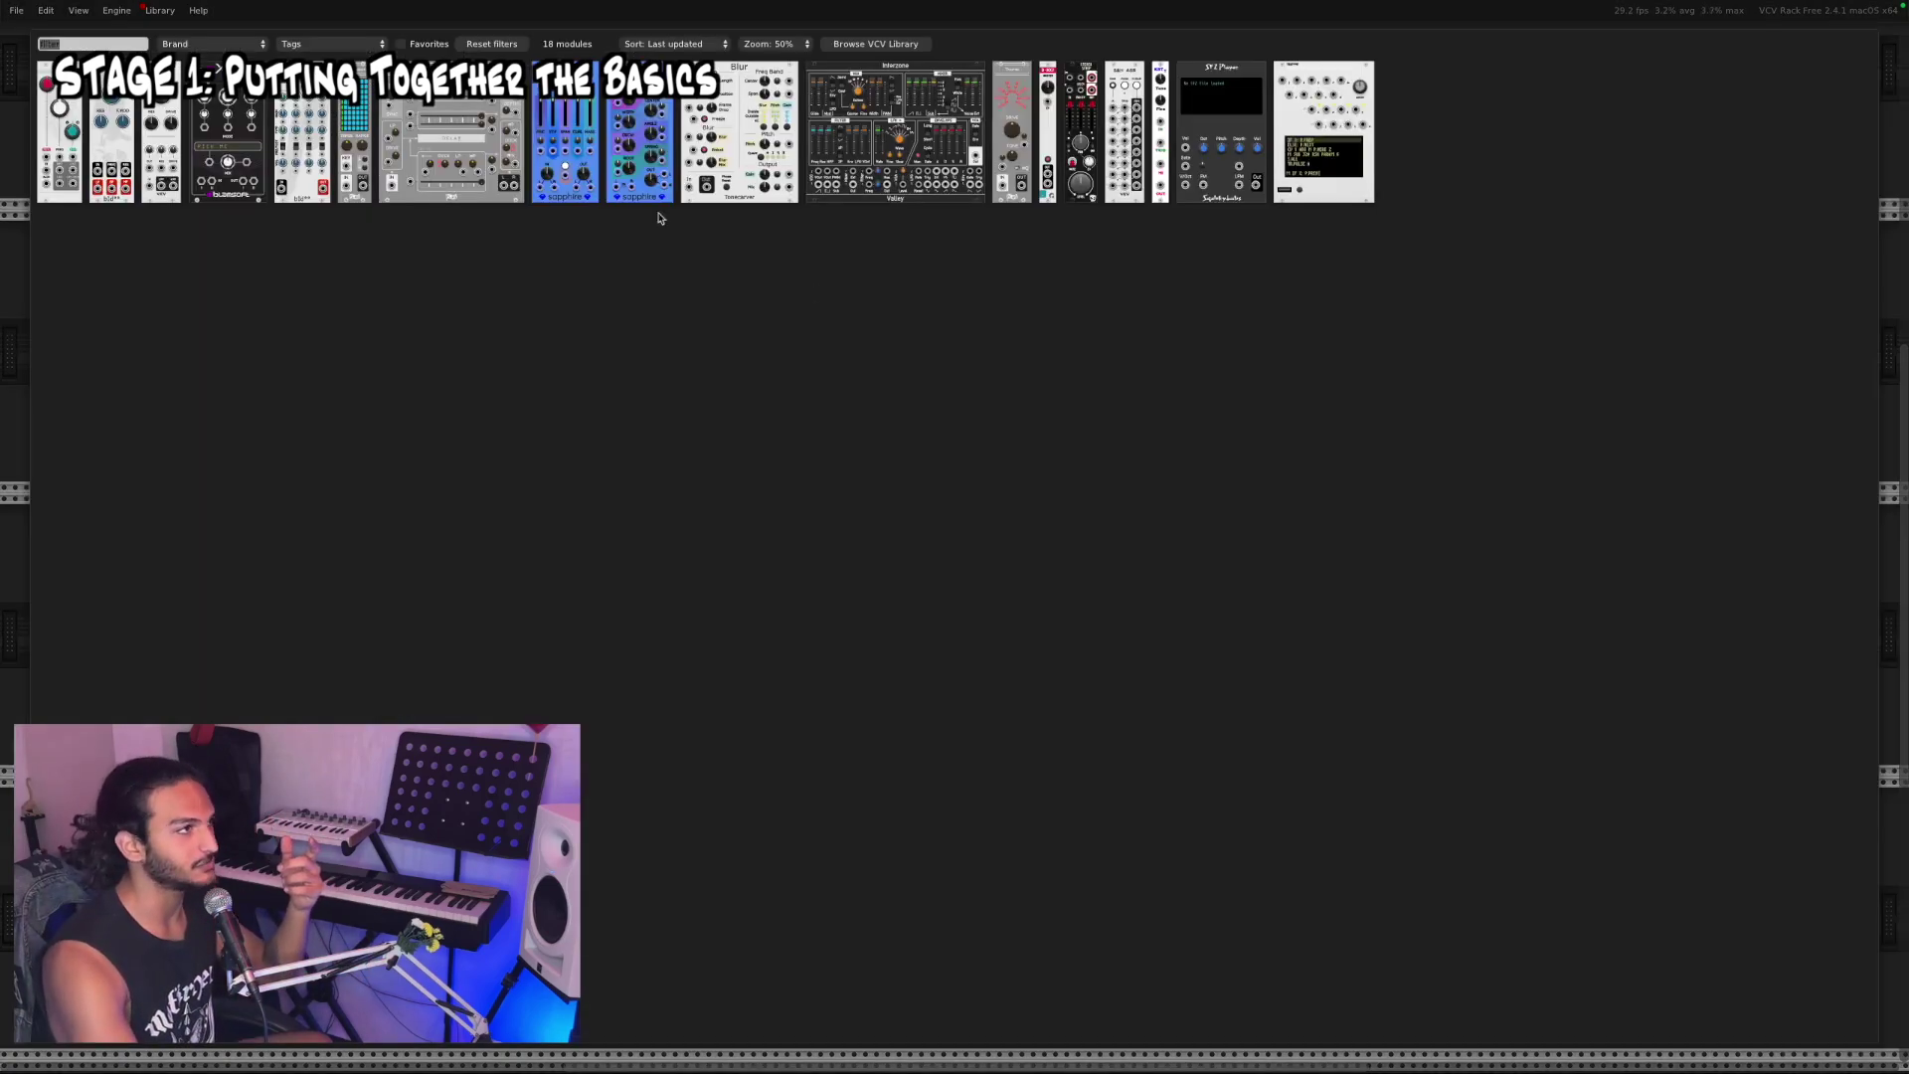
text(enve)
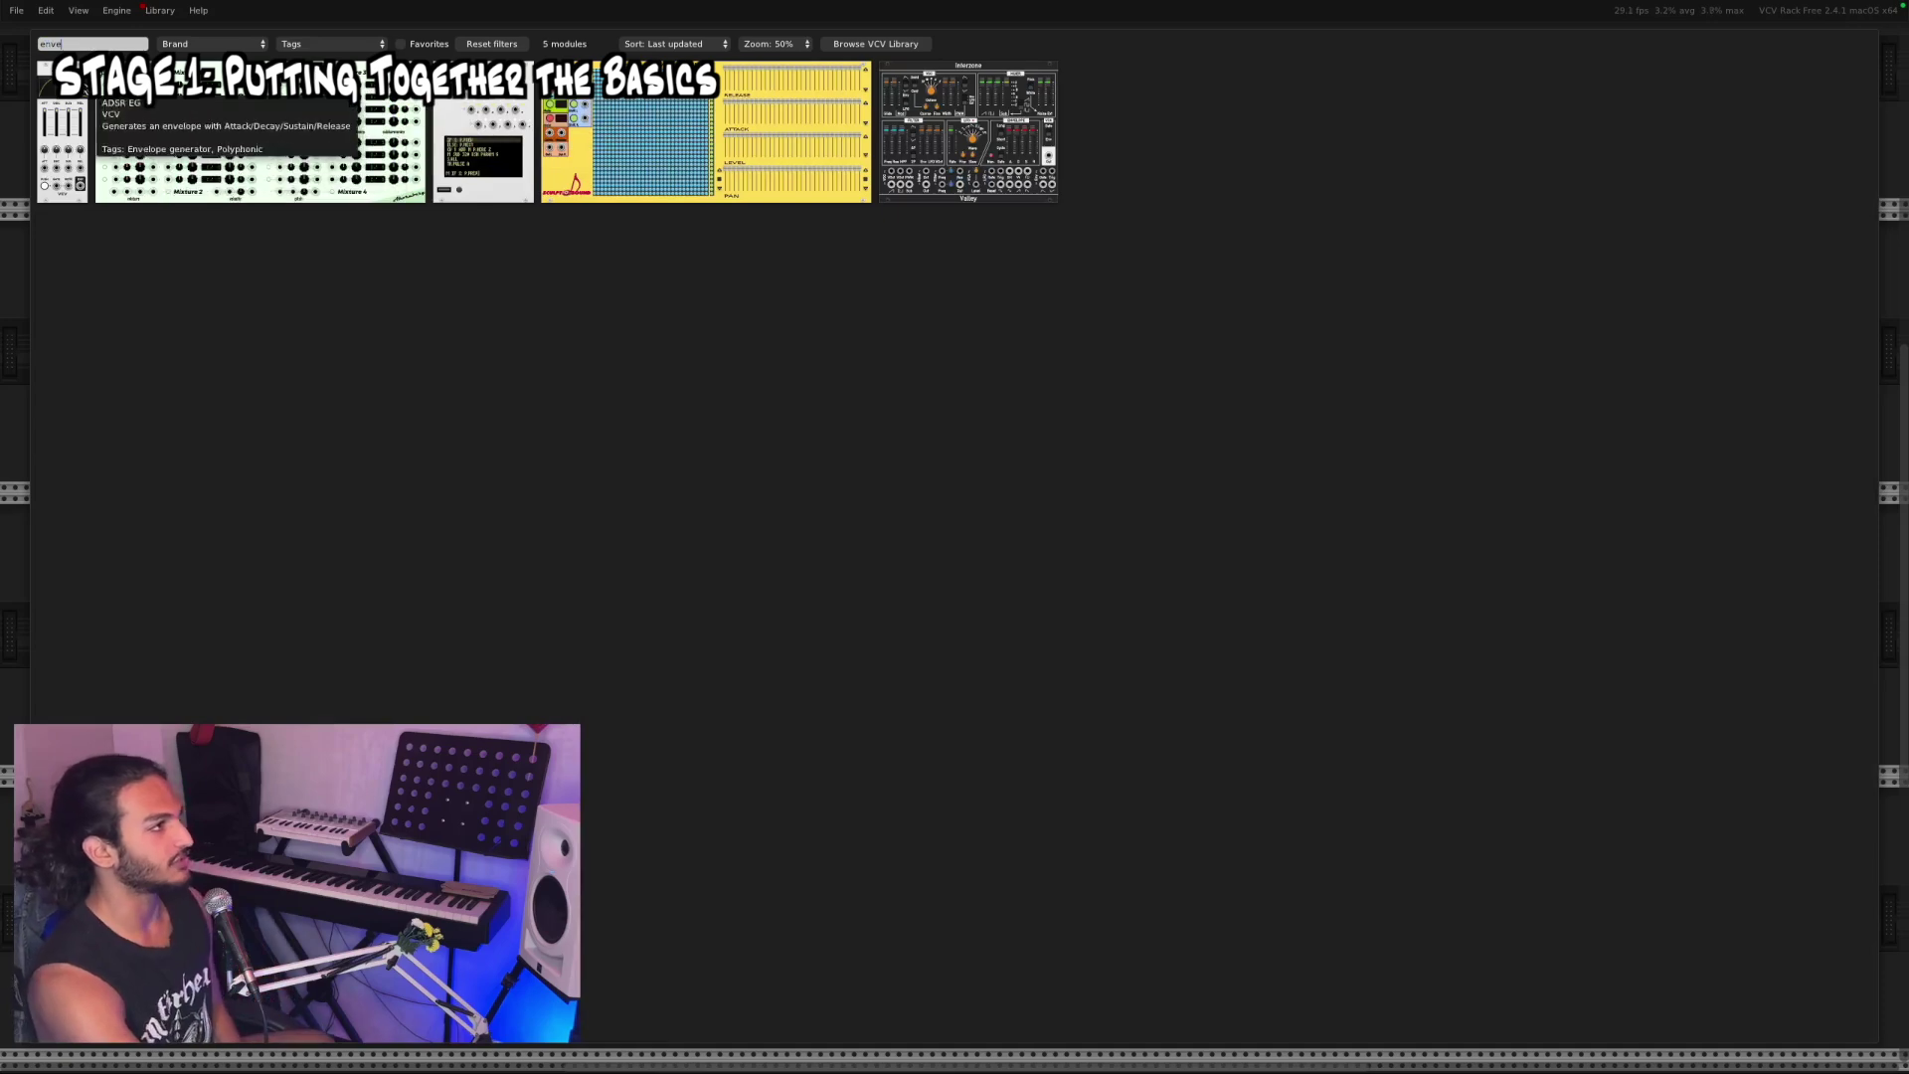
click(85, 85)
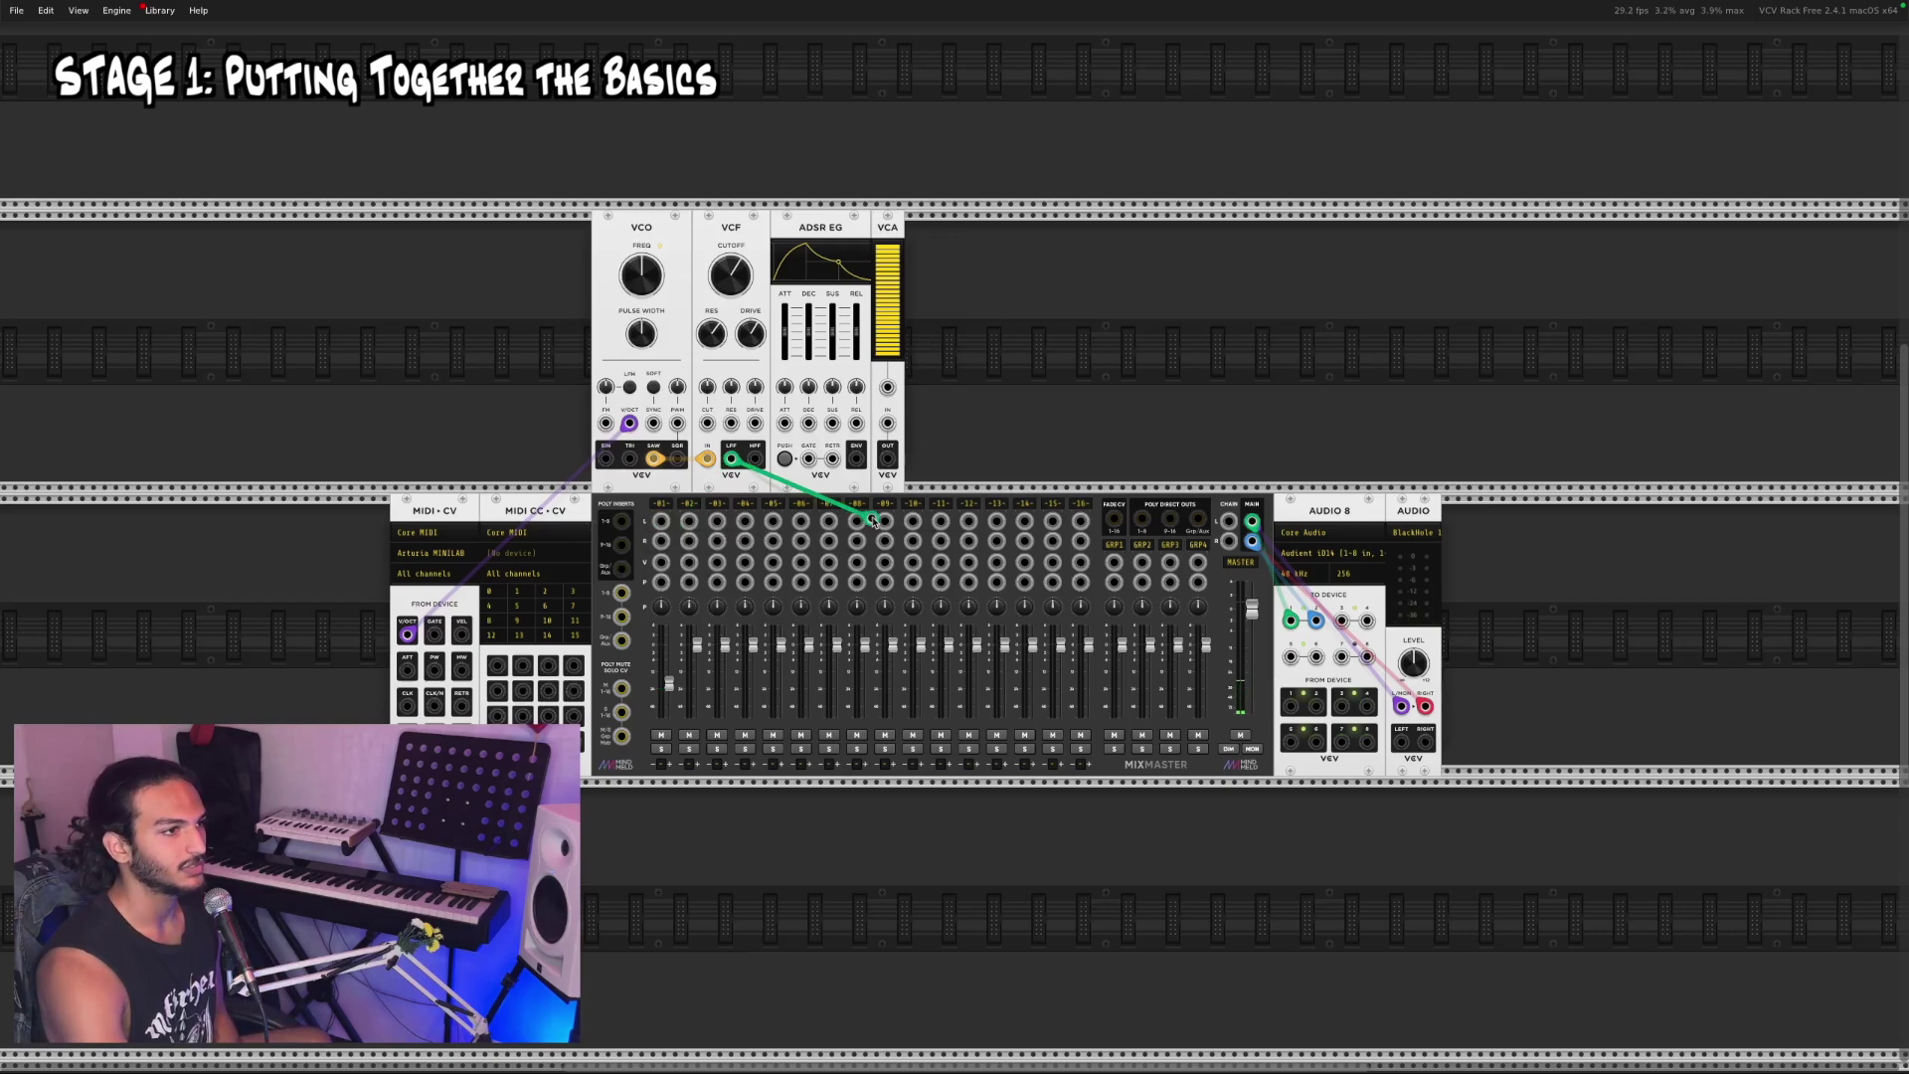
Step: Place a VCA between the VCF and the ADSR EG, and route the VCF's lowpass output through it to mixer channel 1
drag(875, 495, 888, 425)
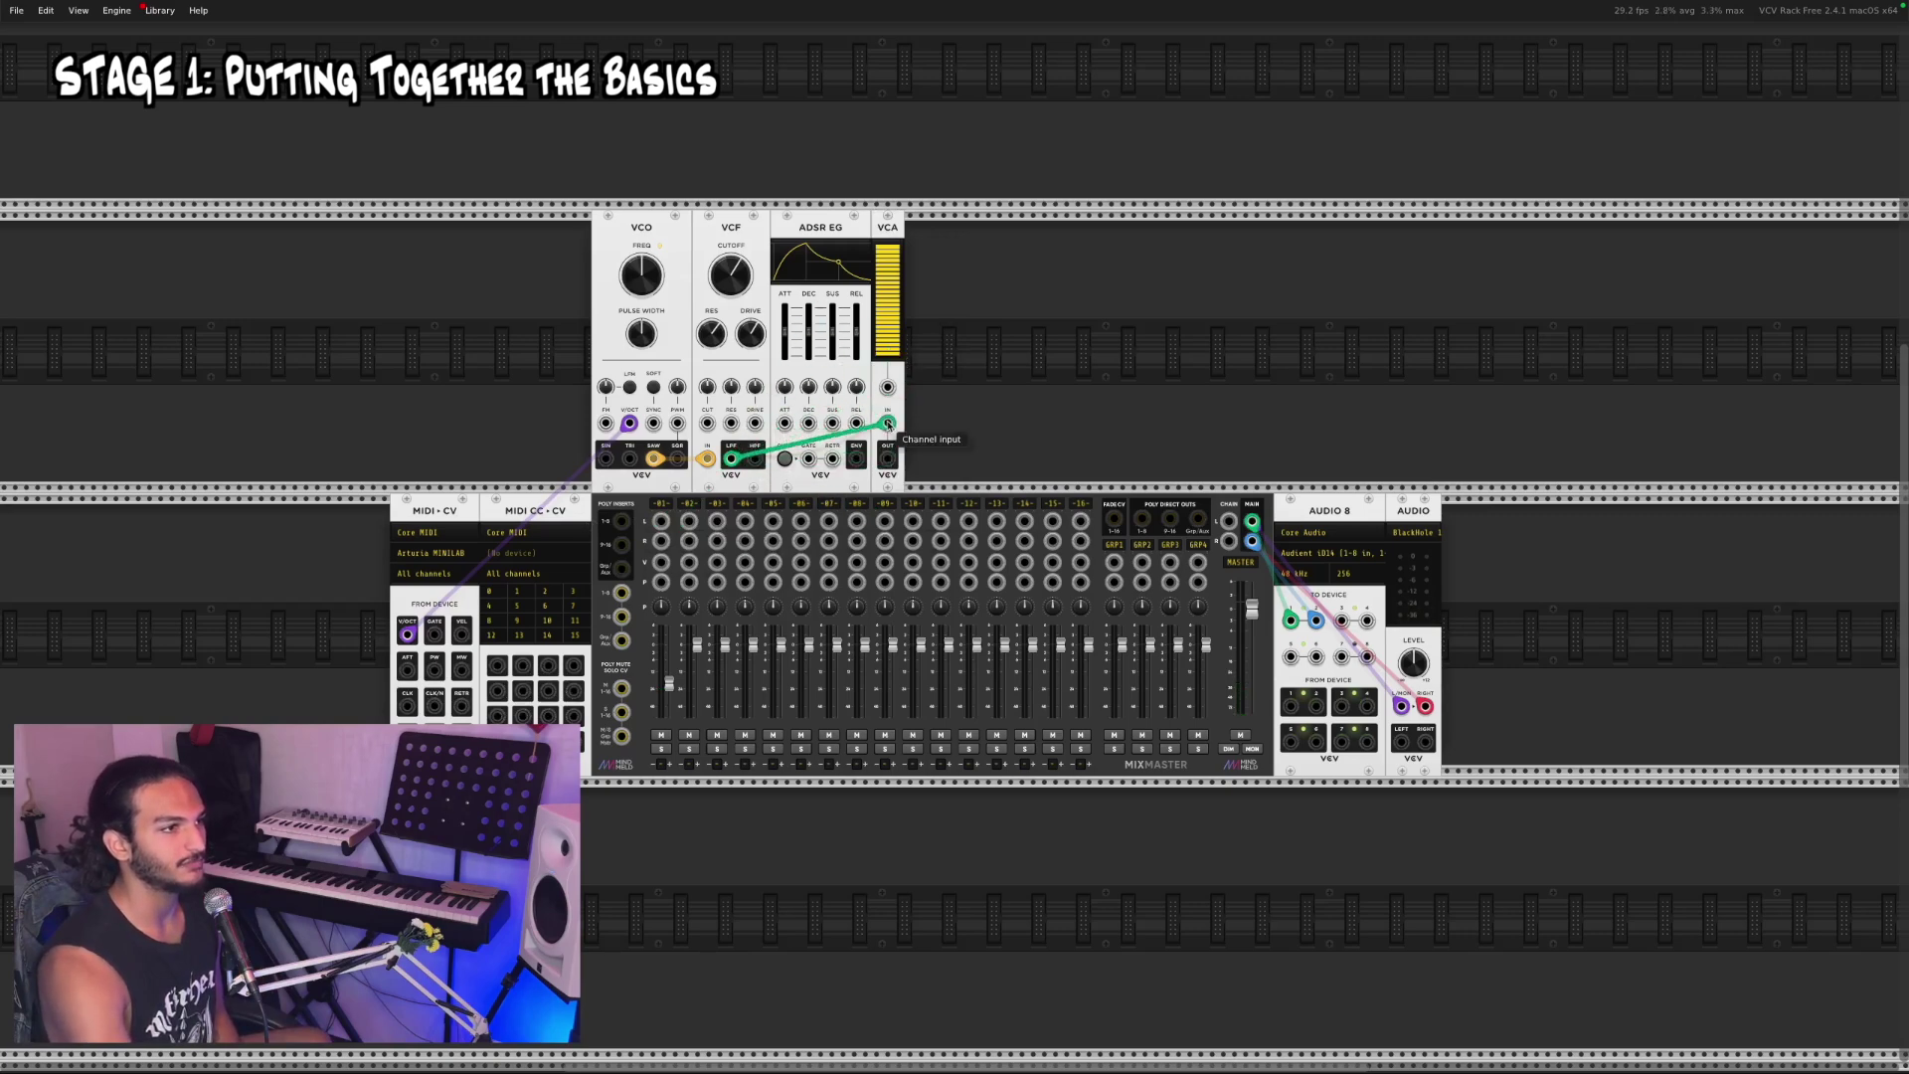
drag(820, 228, 853, 228)
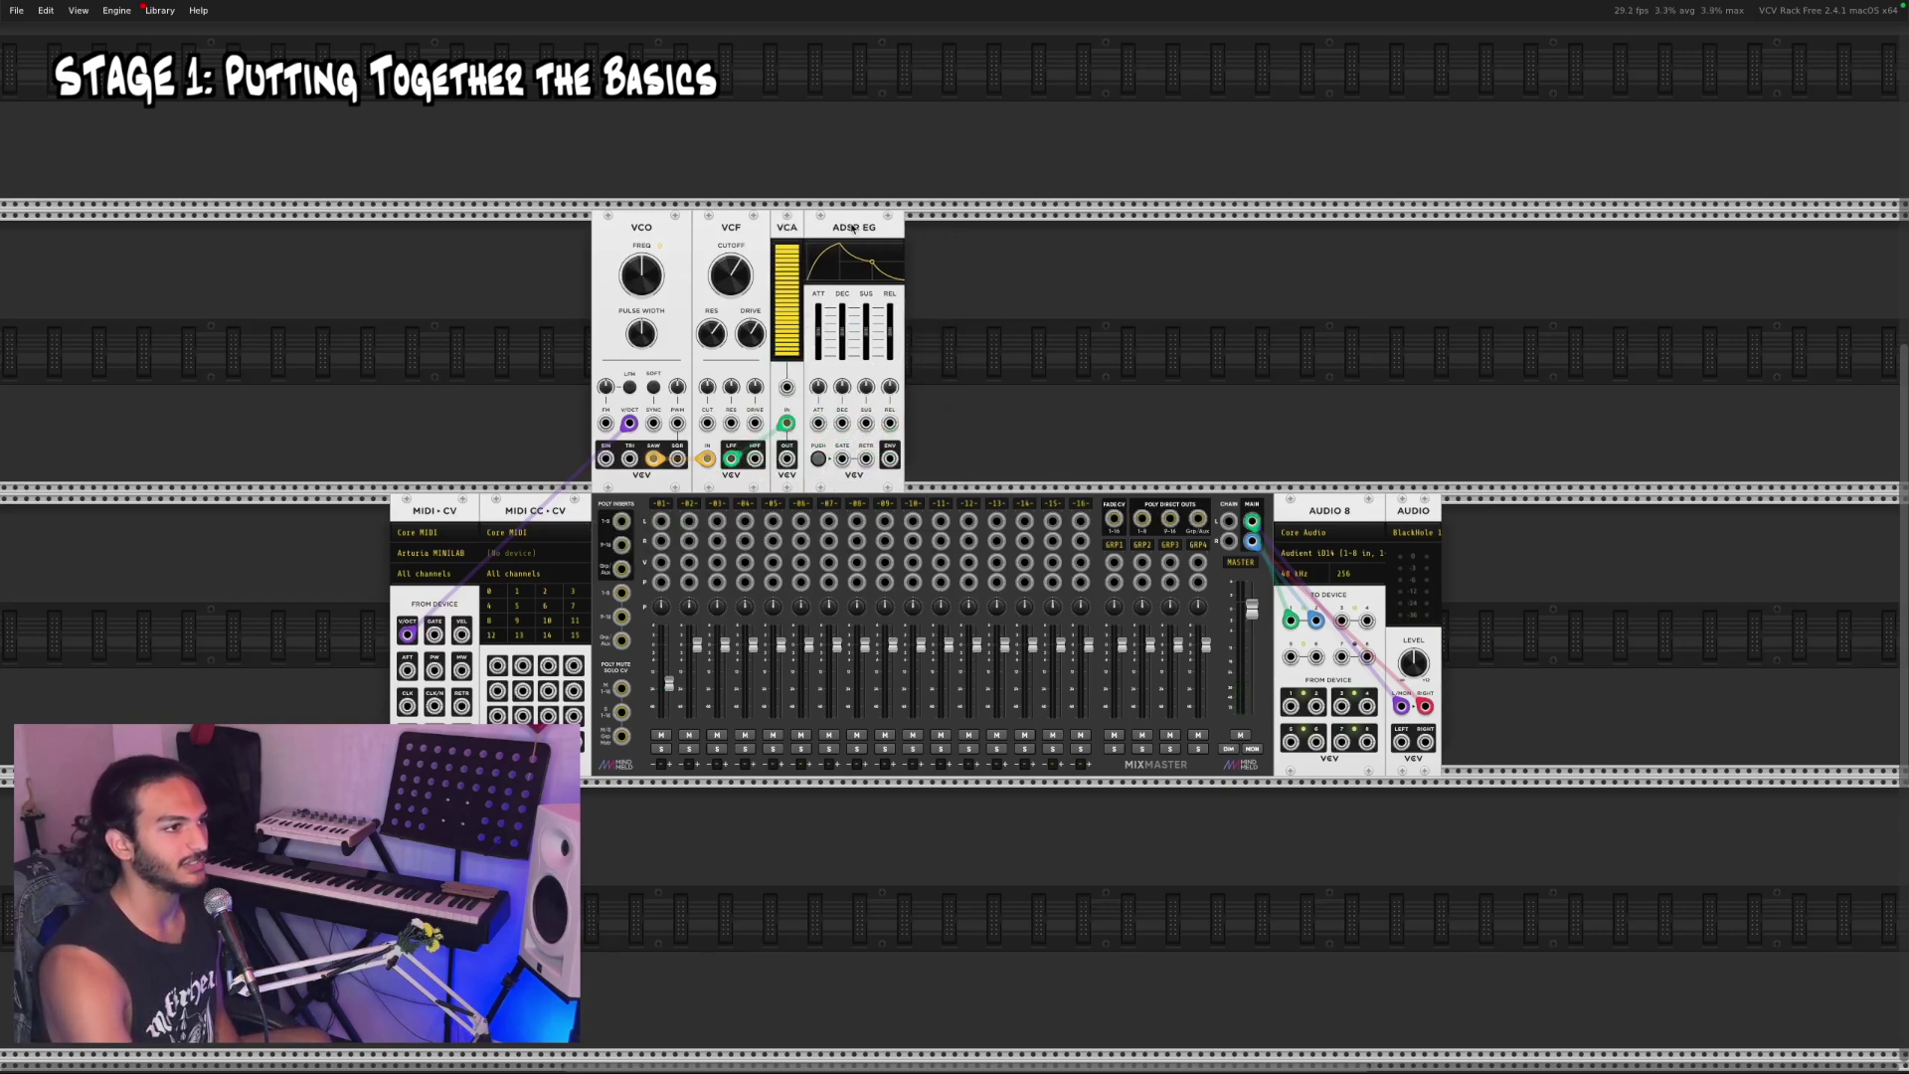
drag(787, 459, 661, 520)
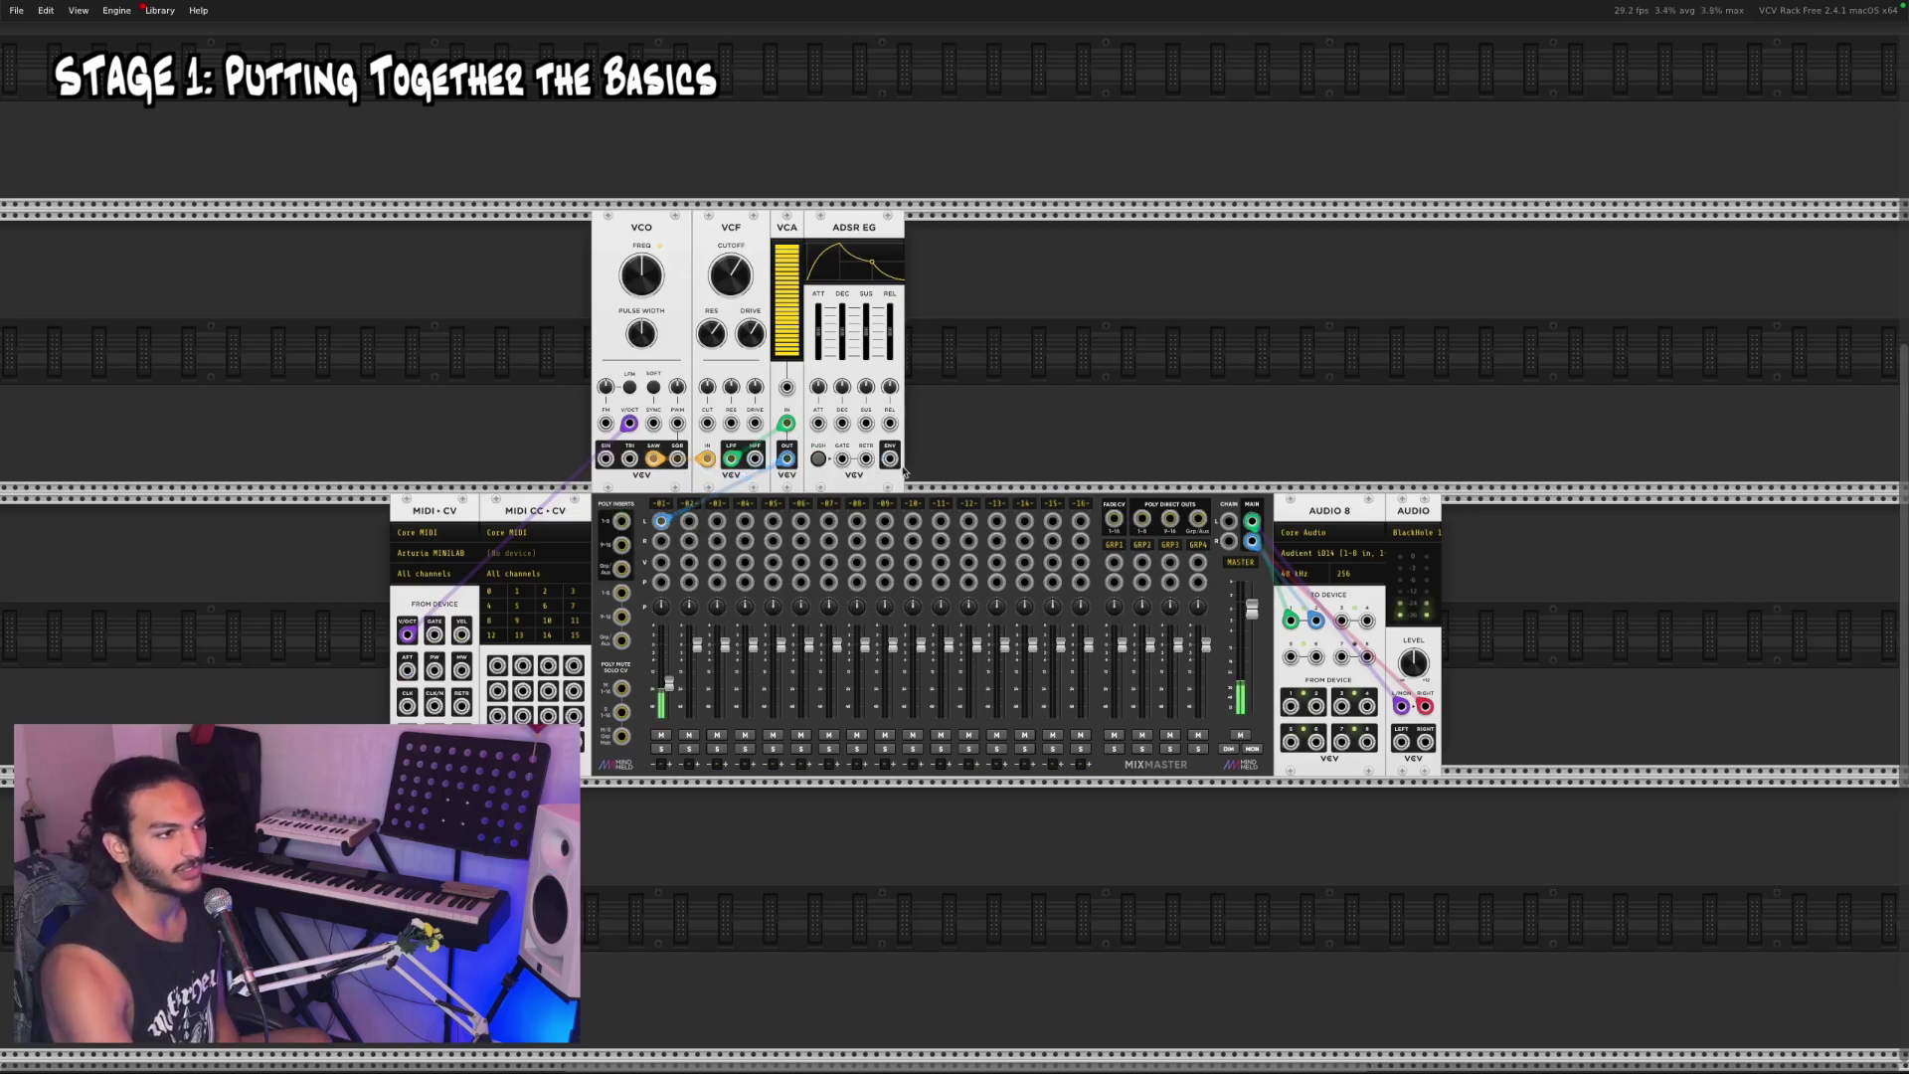
Step: Patch the ADSR EG's envelope output to the VCA's CV input and test it with the envelope's manual trigger
mouse_move(890, 459)
mouse_down()
mouse_move(893, 487)
mouse_move(884, 244)
mouse_move(880, 443)
mouse_move(787, 388)
mouse_up()
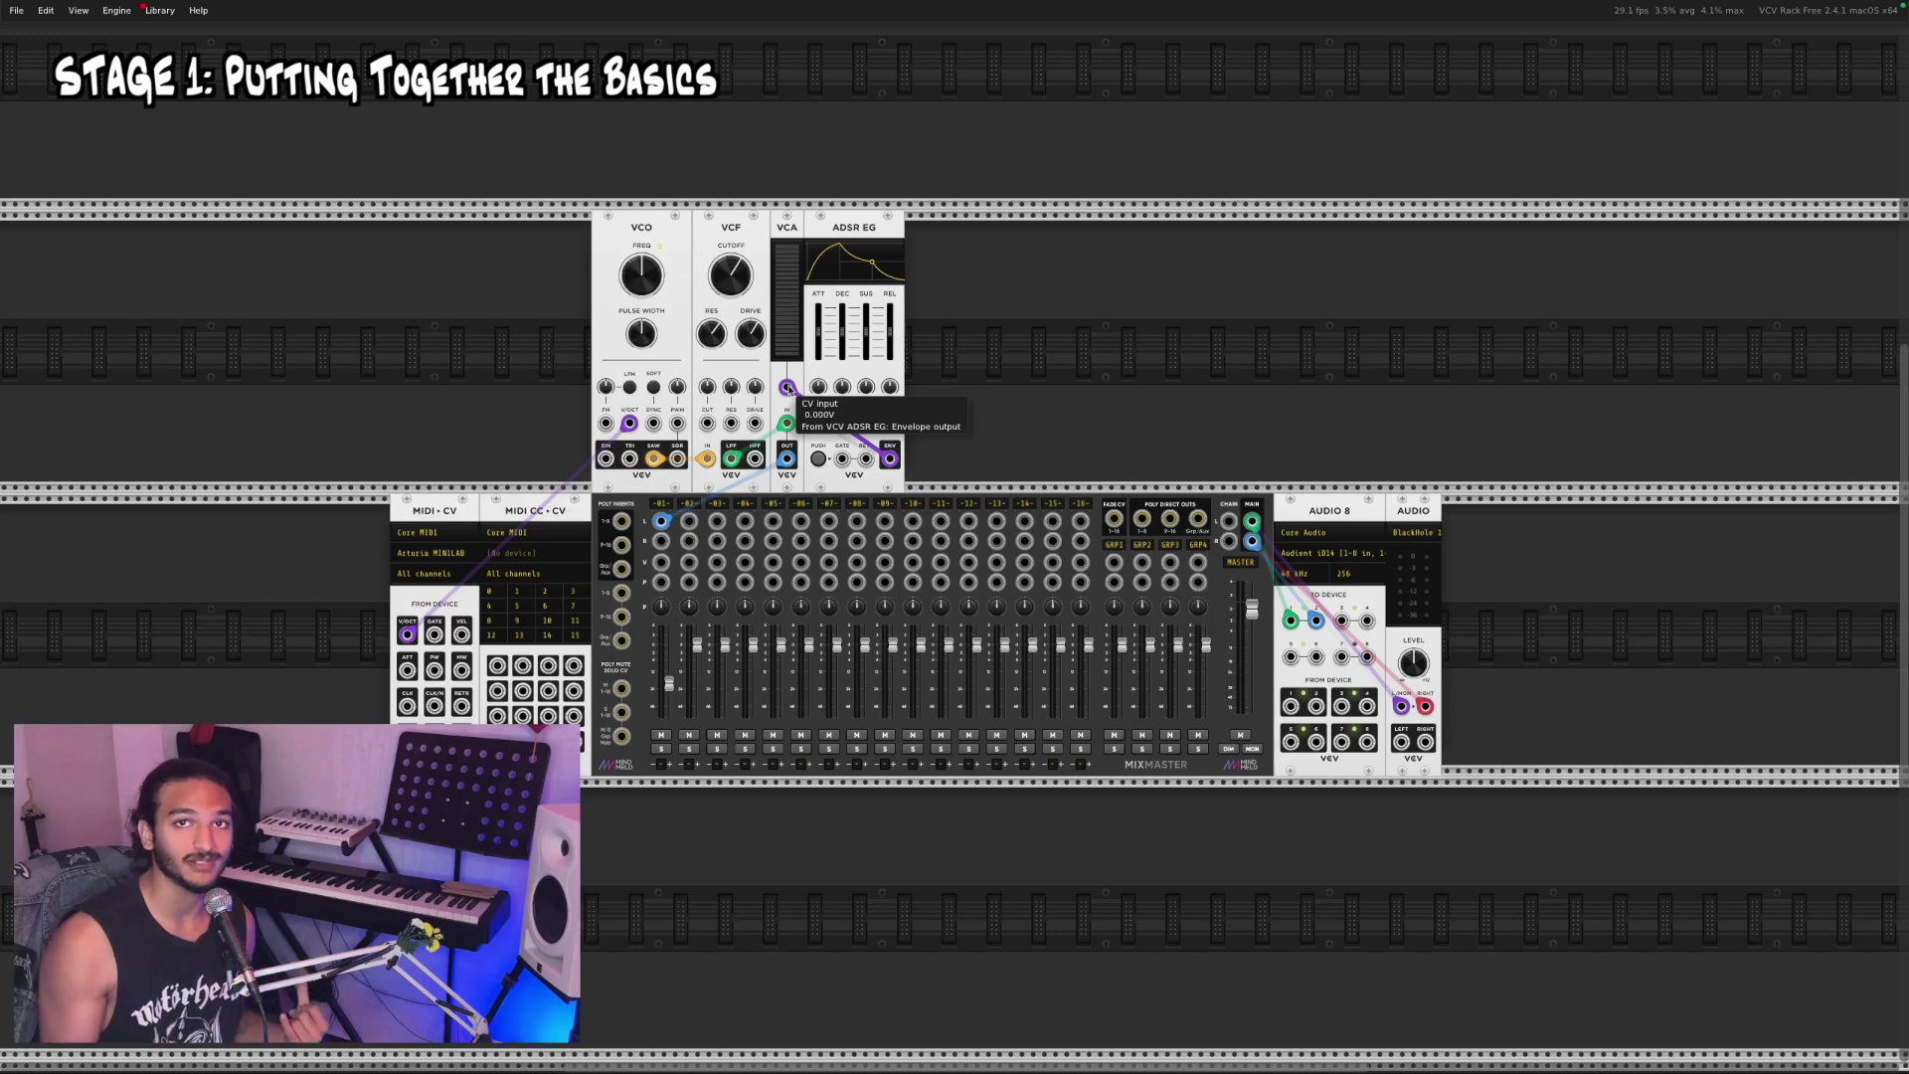
click(818, 459)
click(817, 459)
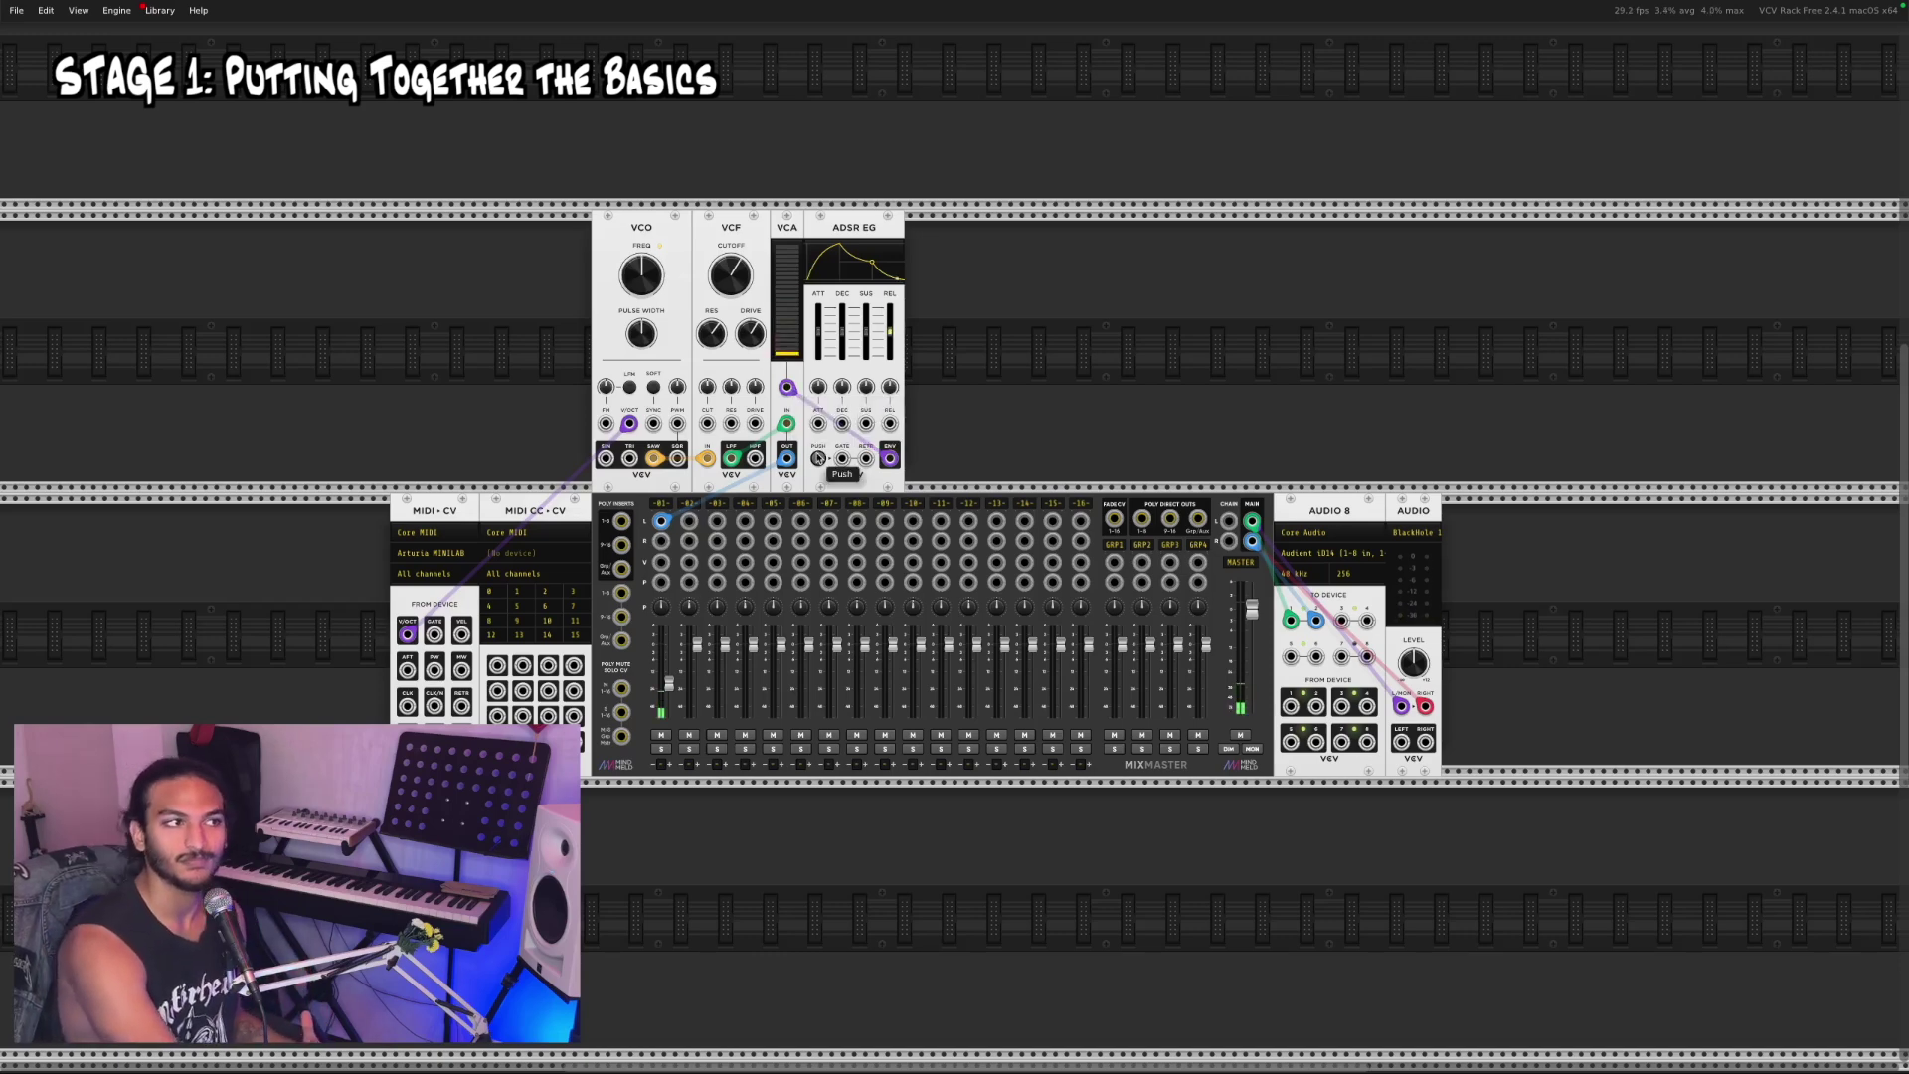
click(817, 459)
click(818, 458)
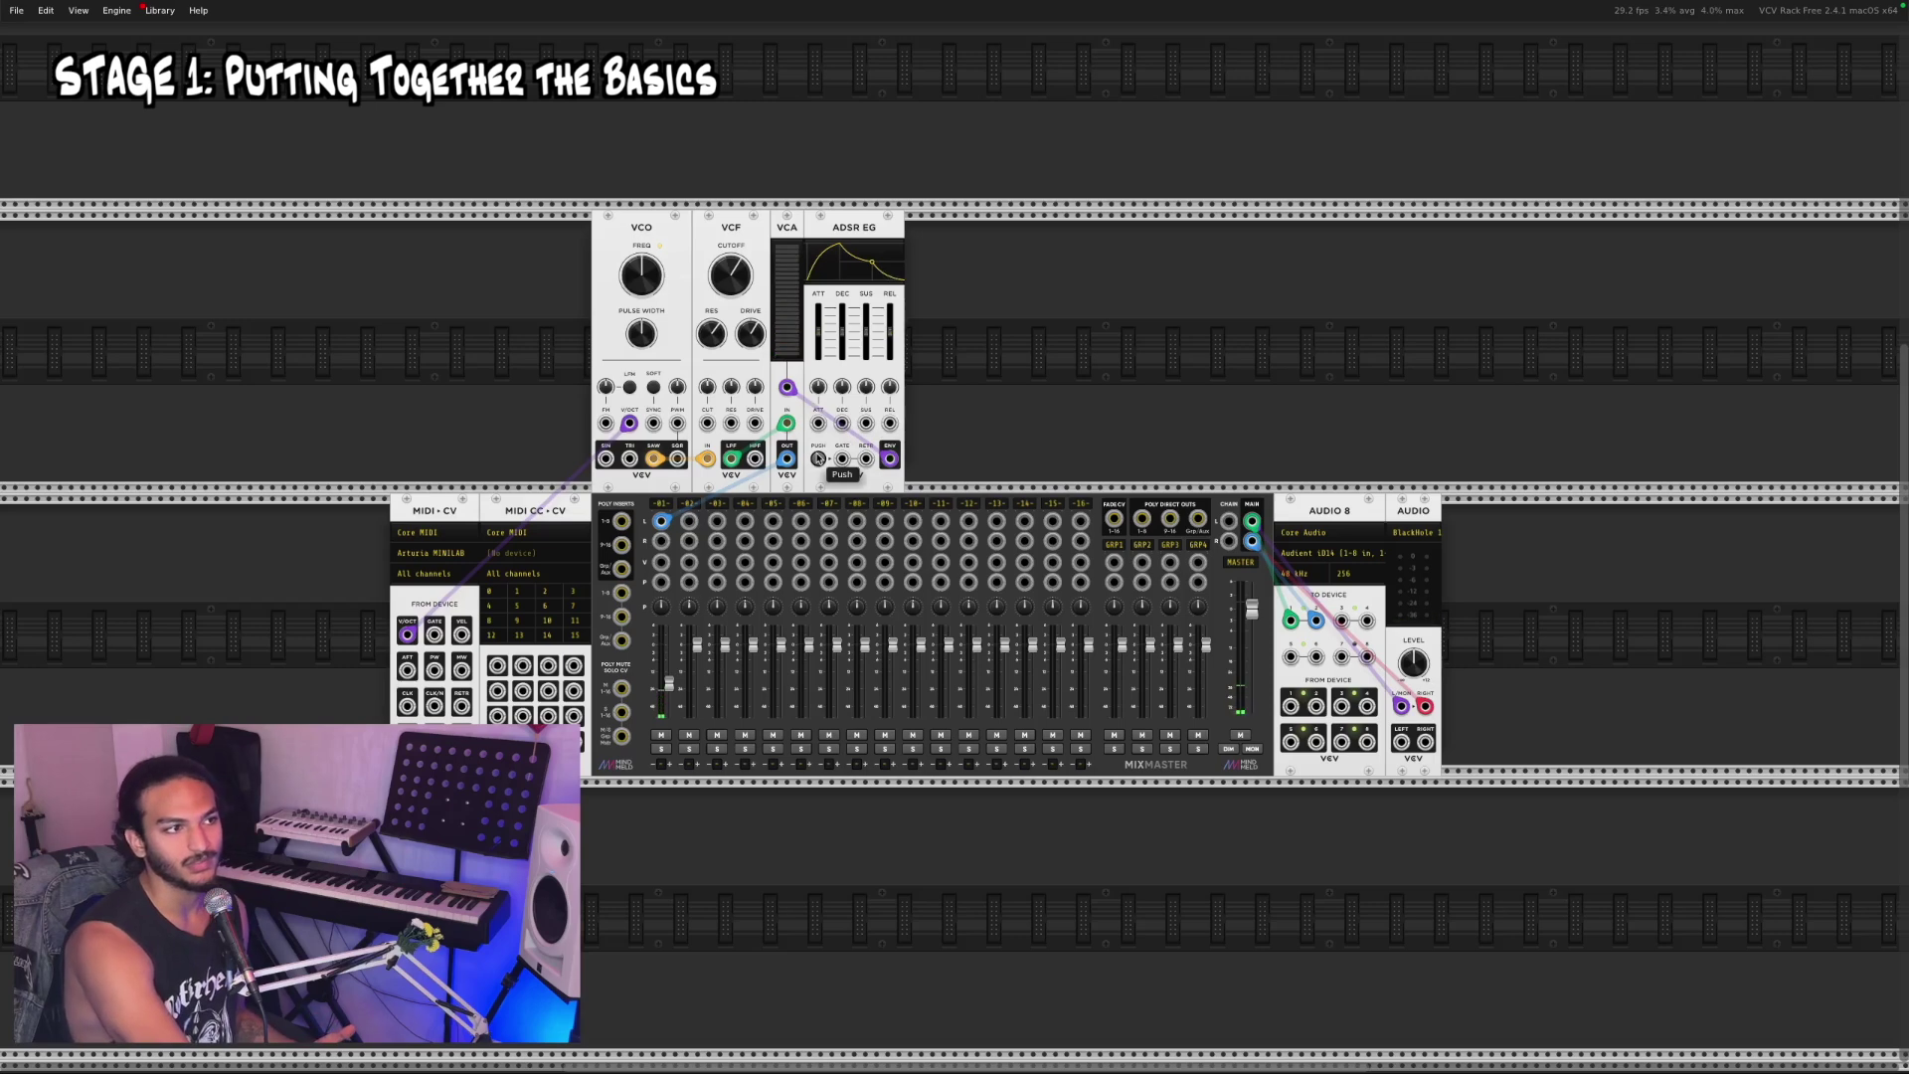
click(817, 459)
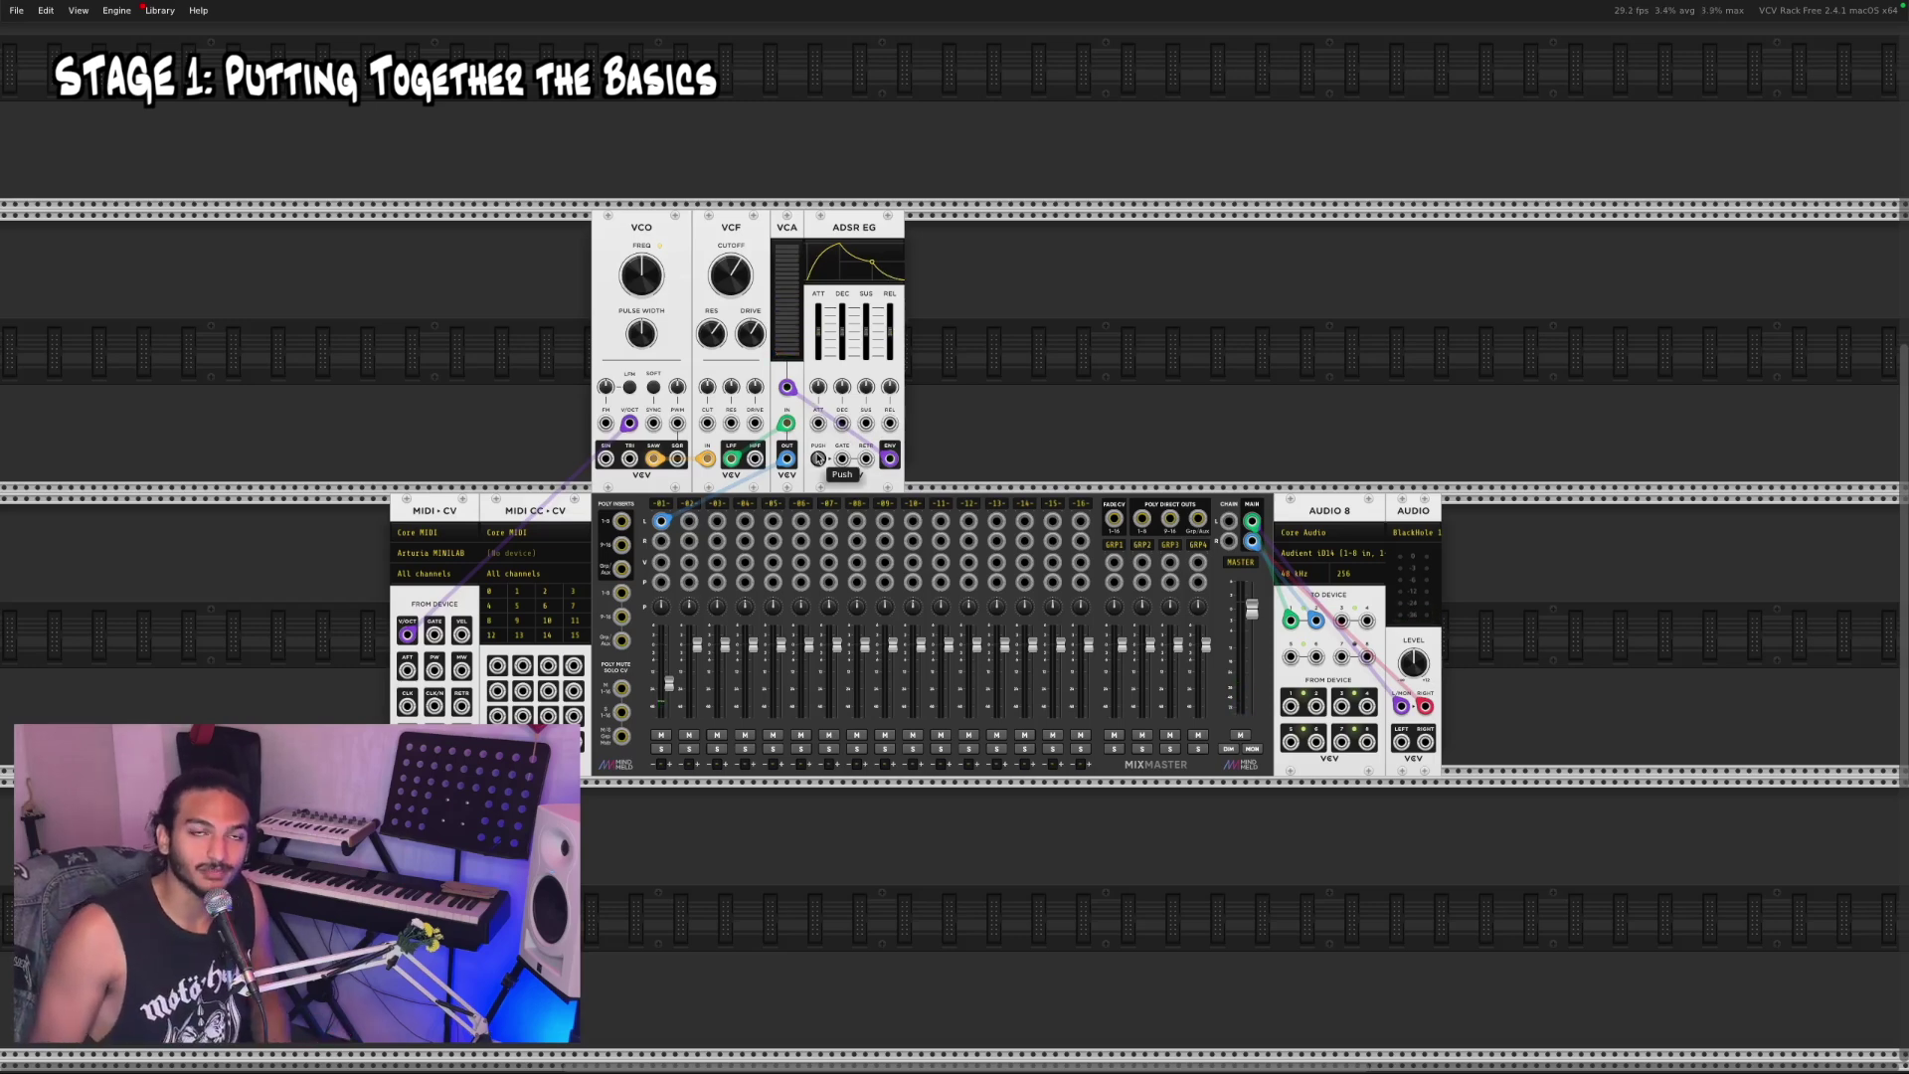
Step: Patch the MIDI-CV gate output to the ADSR EG's gate input, then shorten the attack and set the decay to about 76 ms
drag(842, 458, 438, 638)
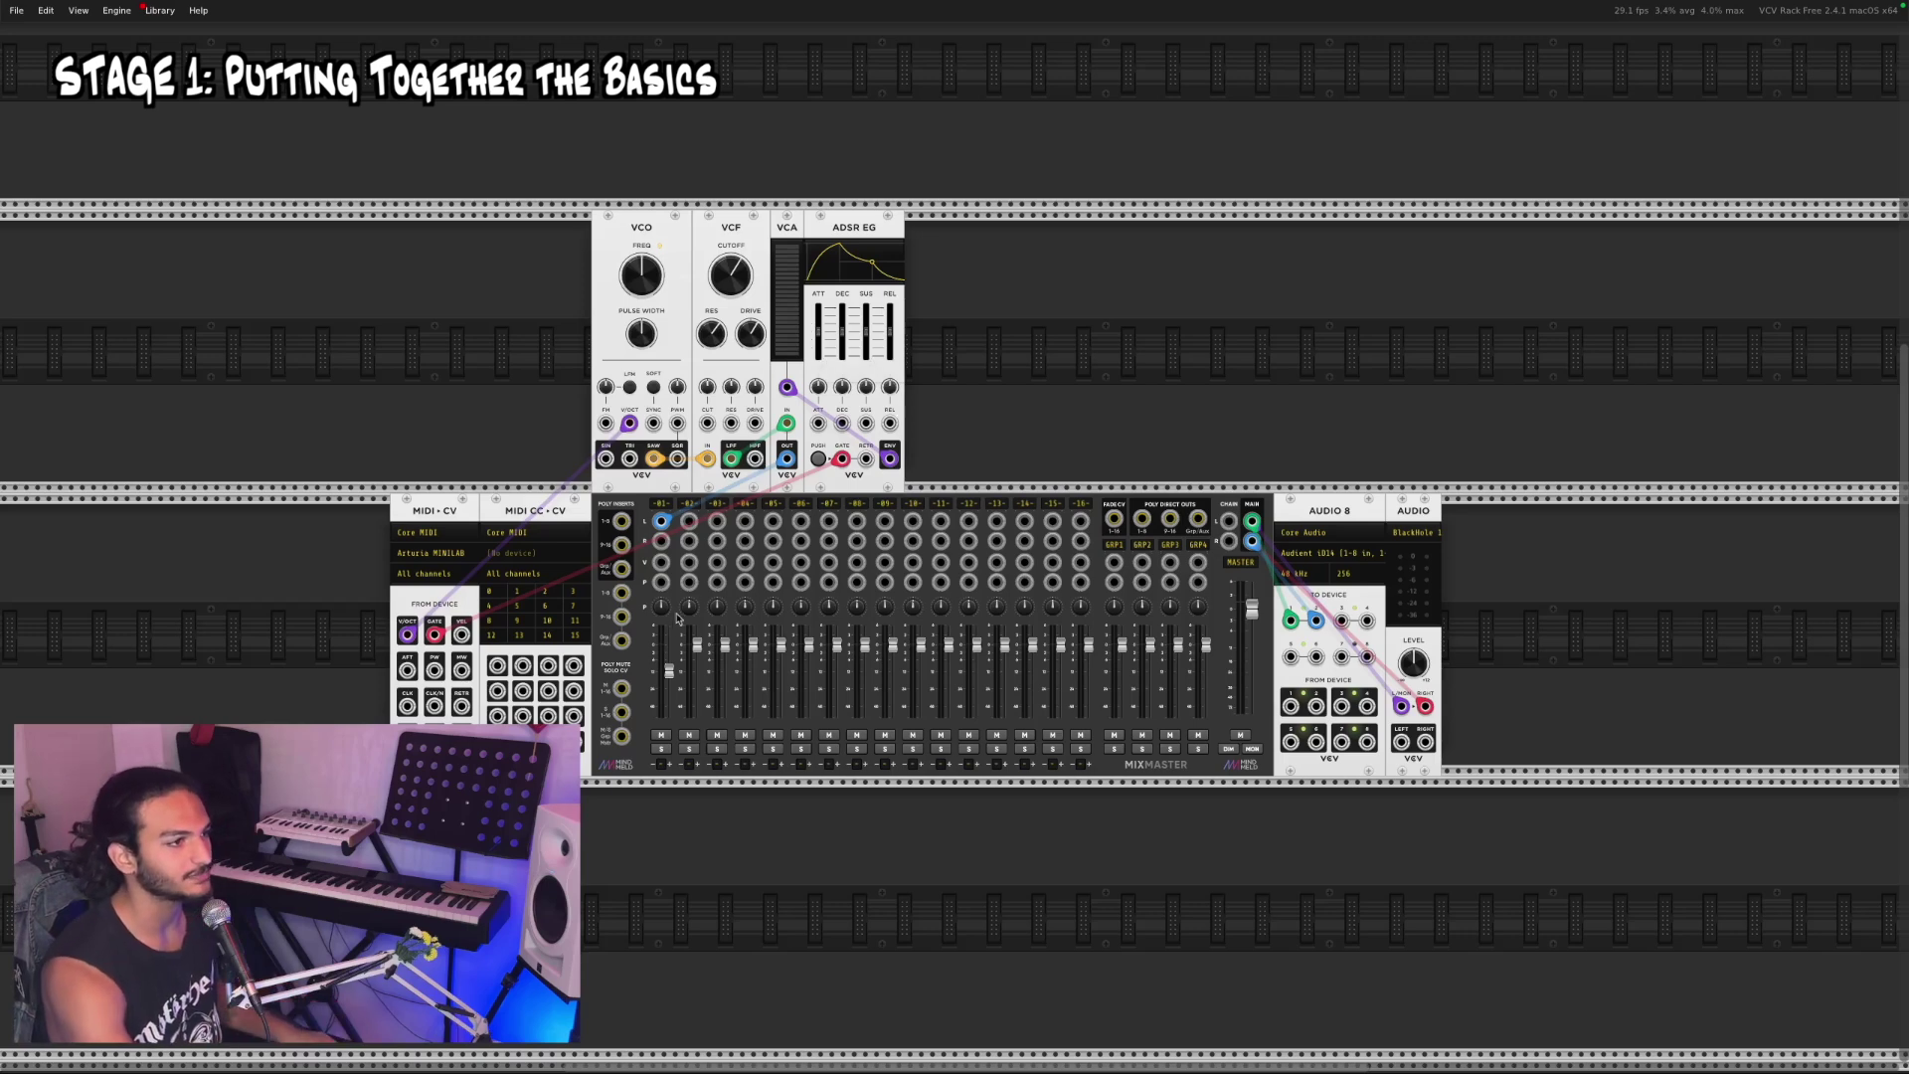
drag(818, 332, 890, 327)
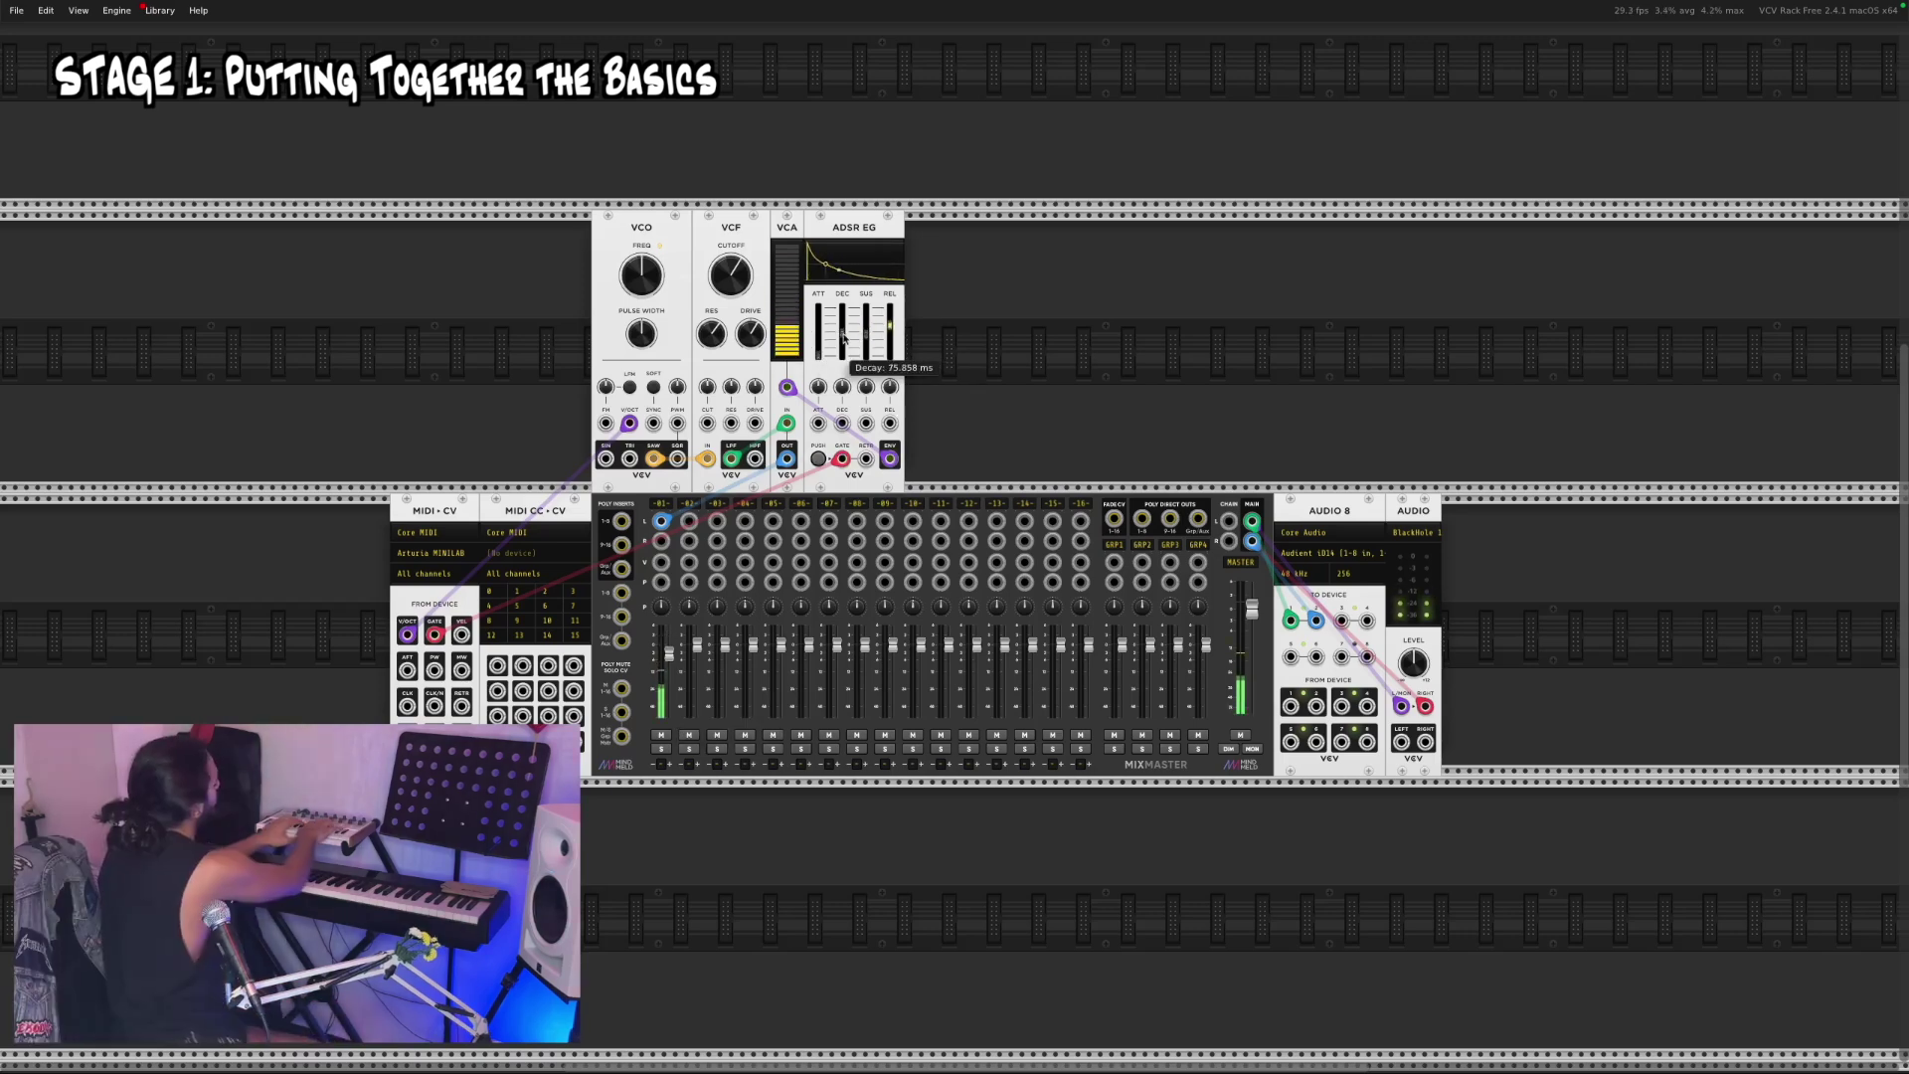
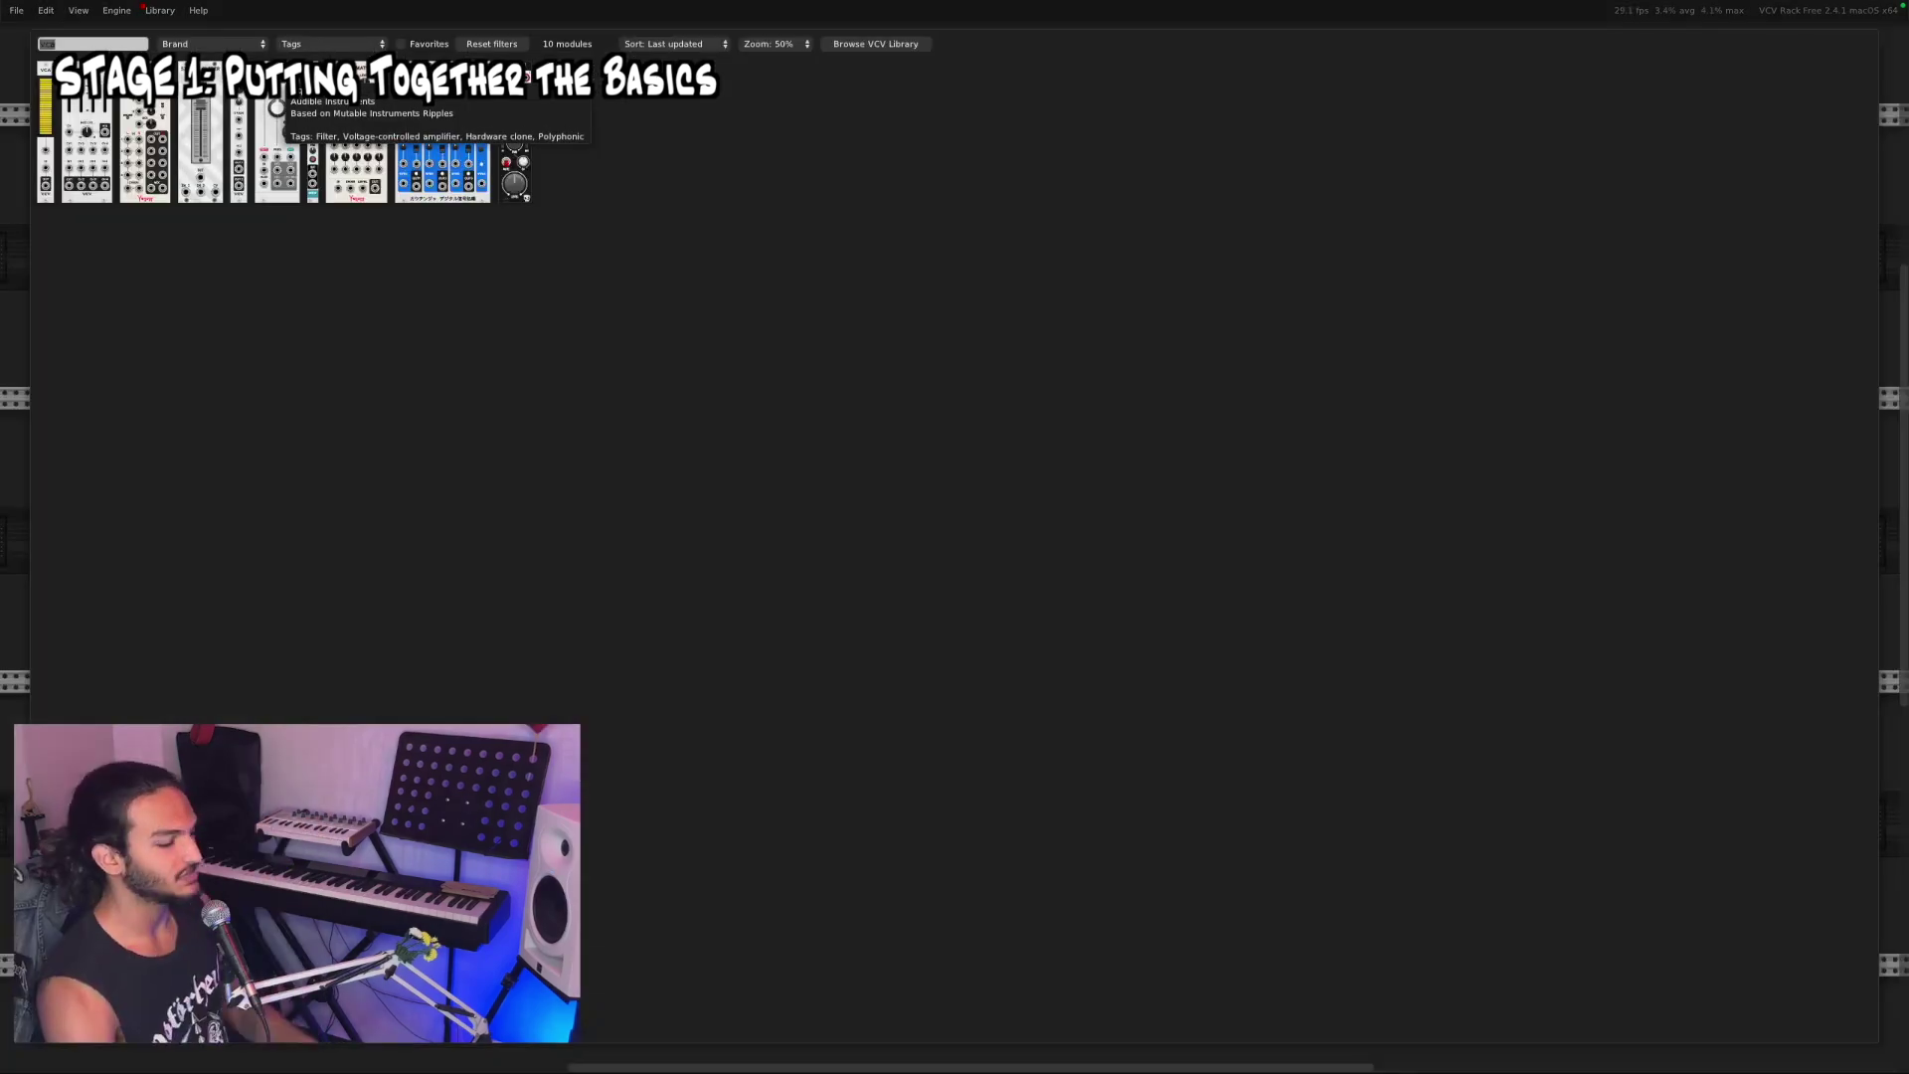
Step: Add an LFO above the VCO, patch its sine output to the VCF's cutoff CV input, and adjust the cutoff CV amount
text(lfo)
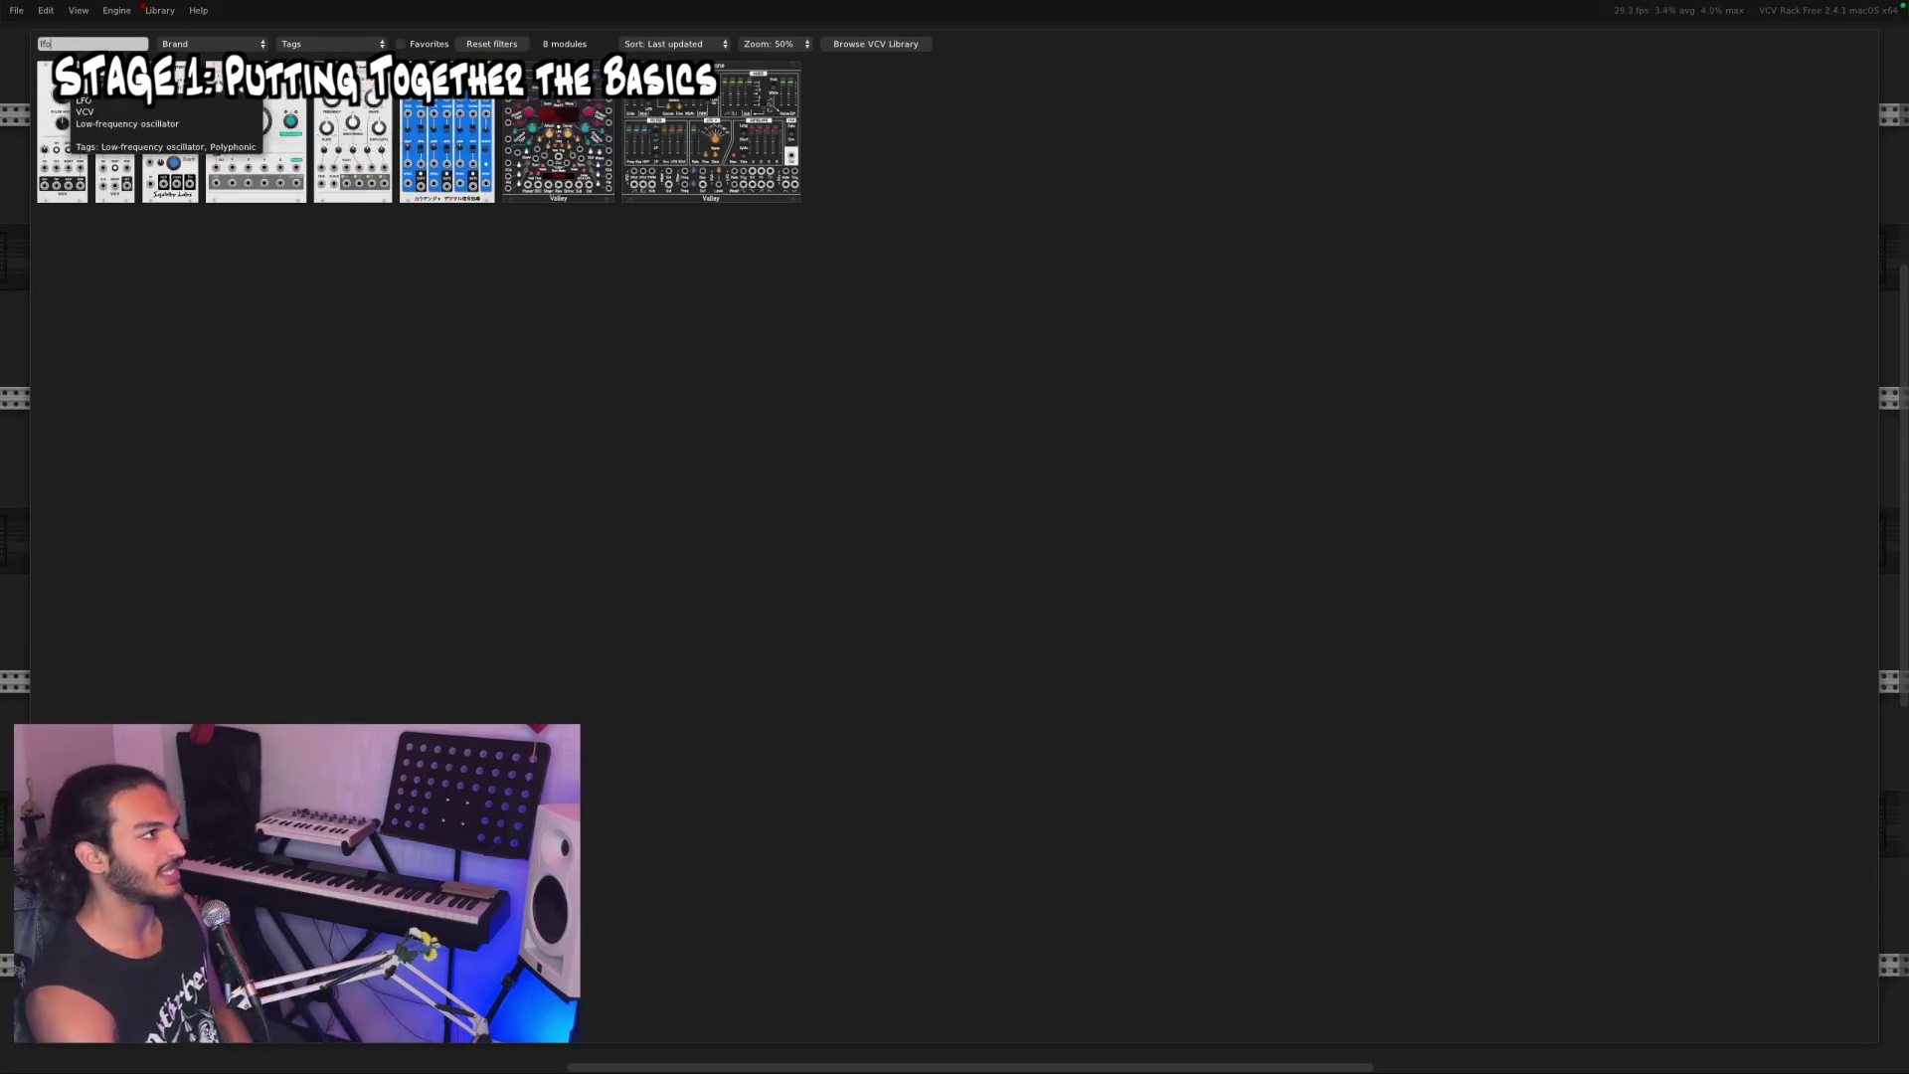
click(69, 110)
drag(666, 141, 653, 137)
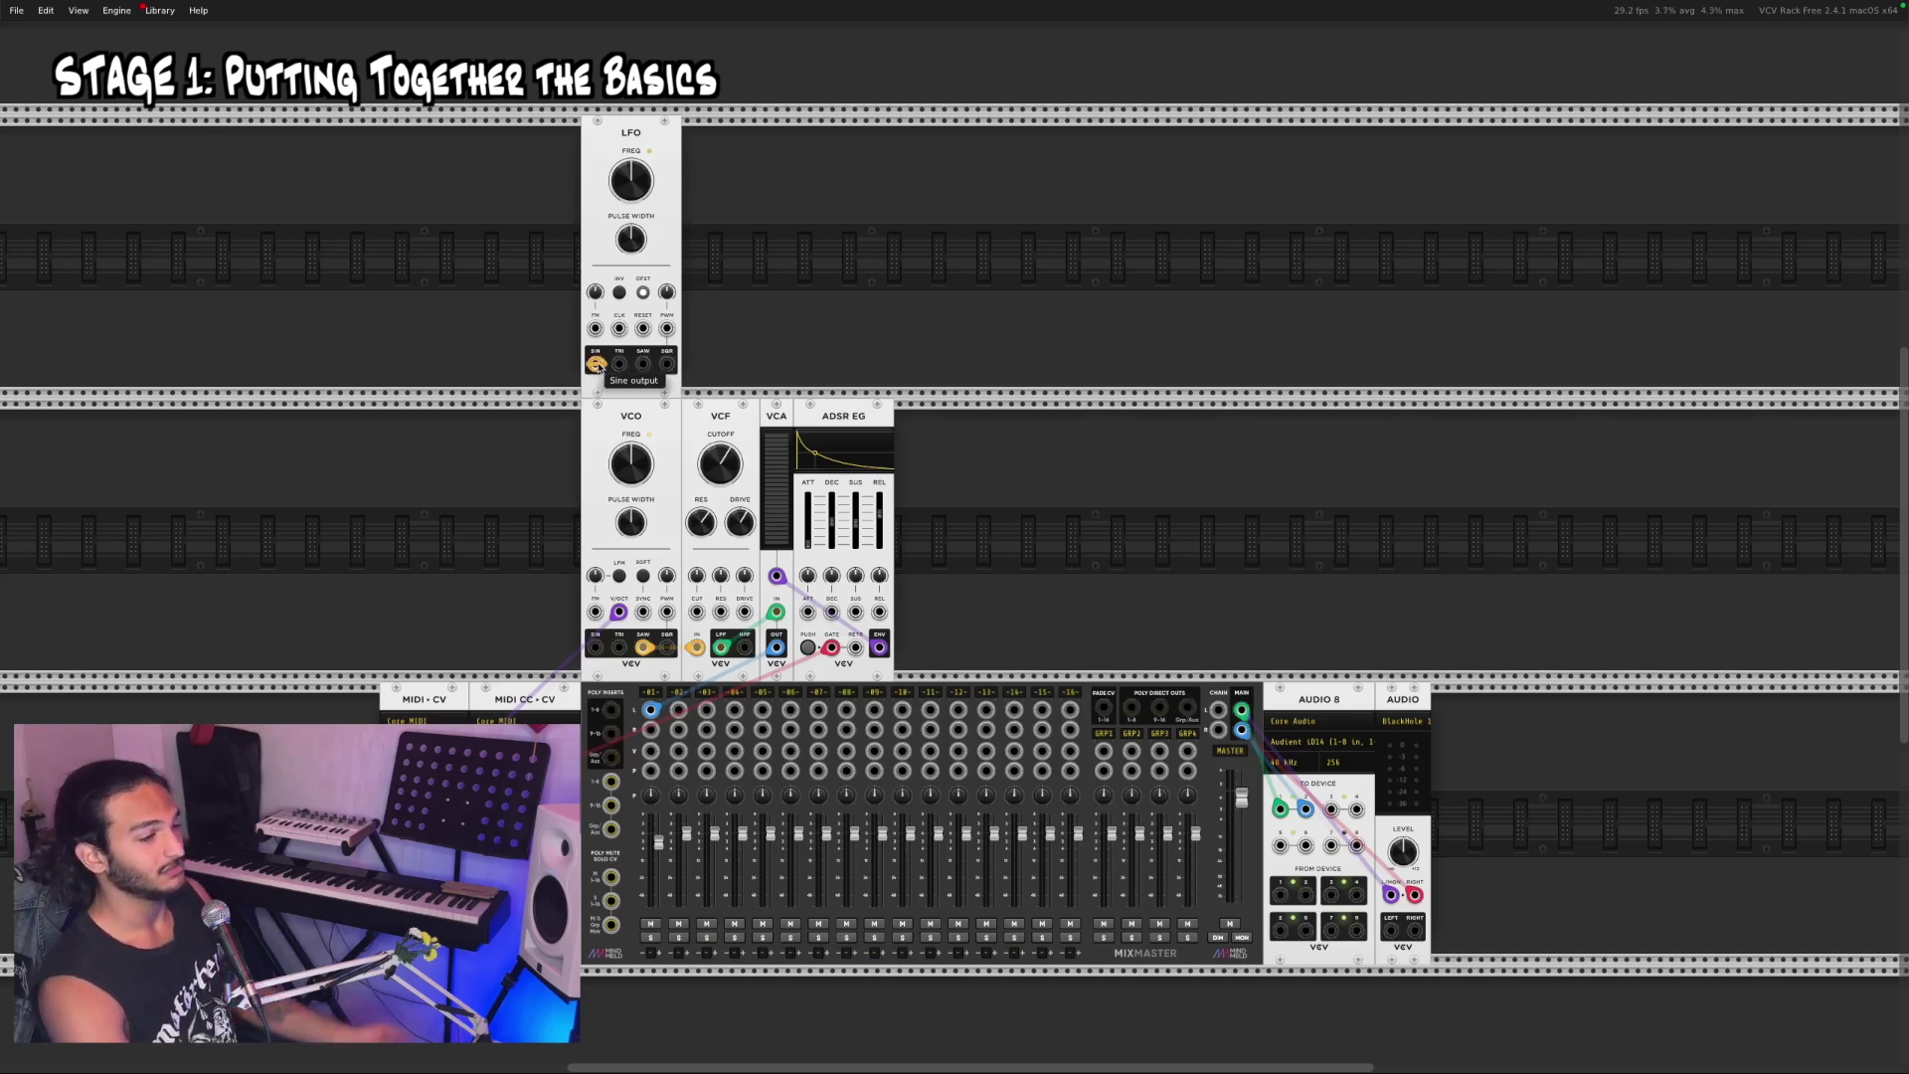
drag(596, 366, 705, 616)
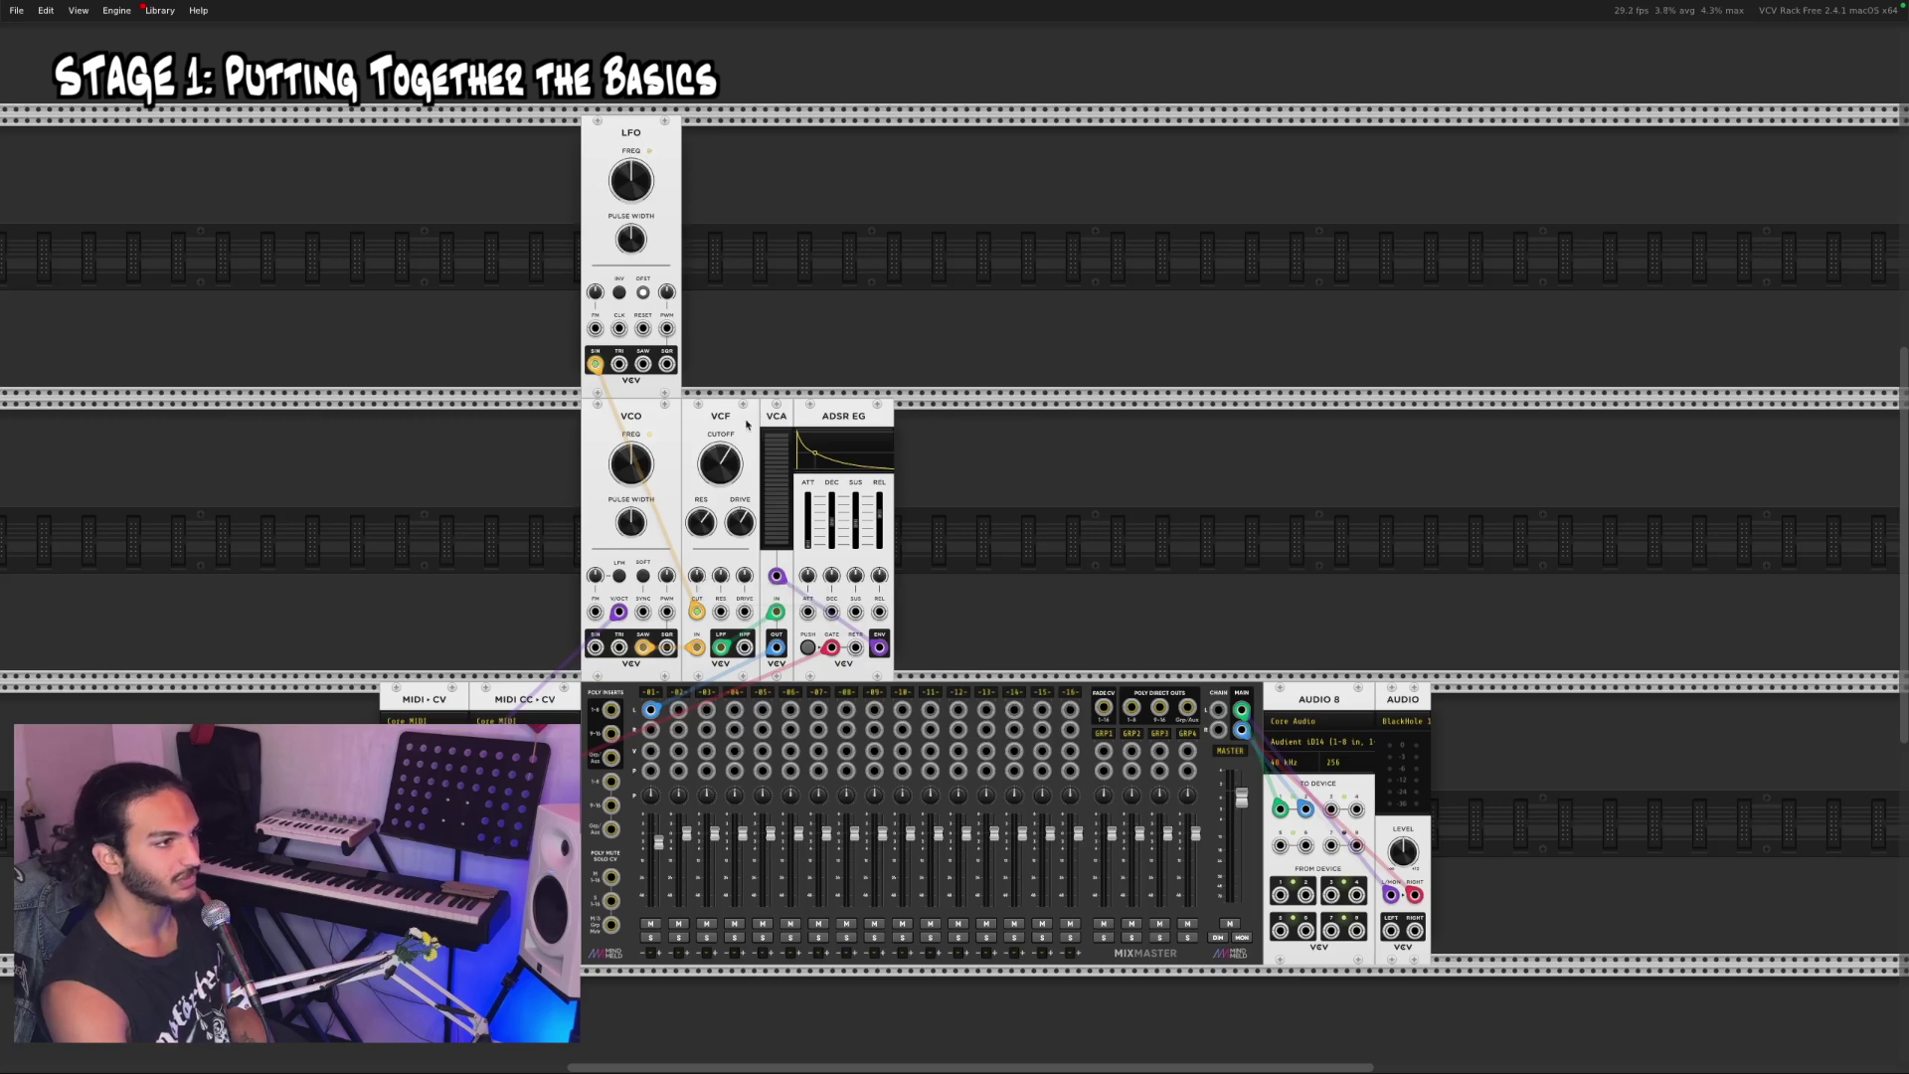
drag(697, 576, 697, 574)
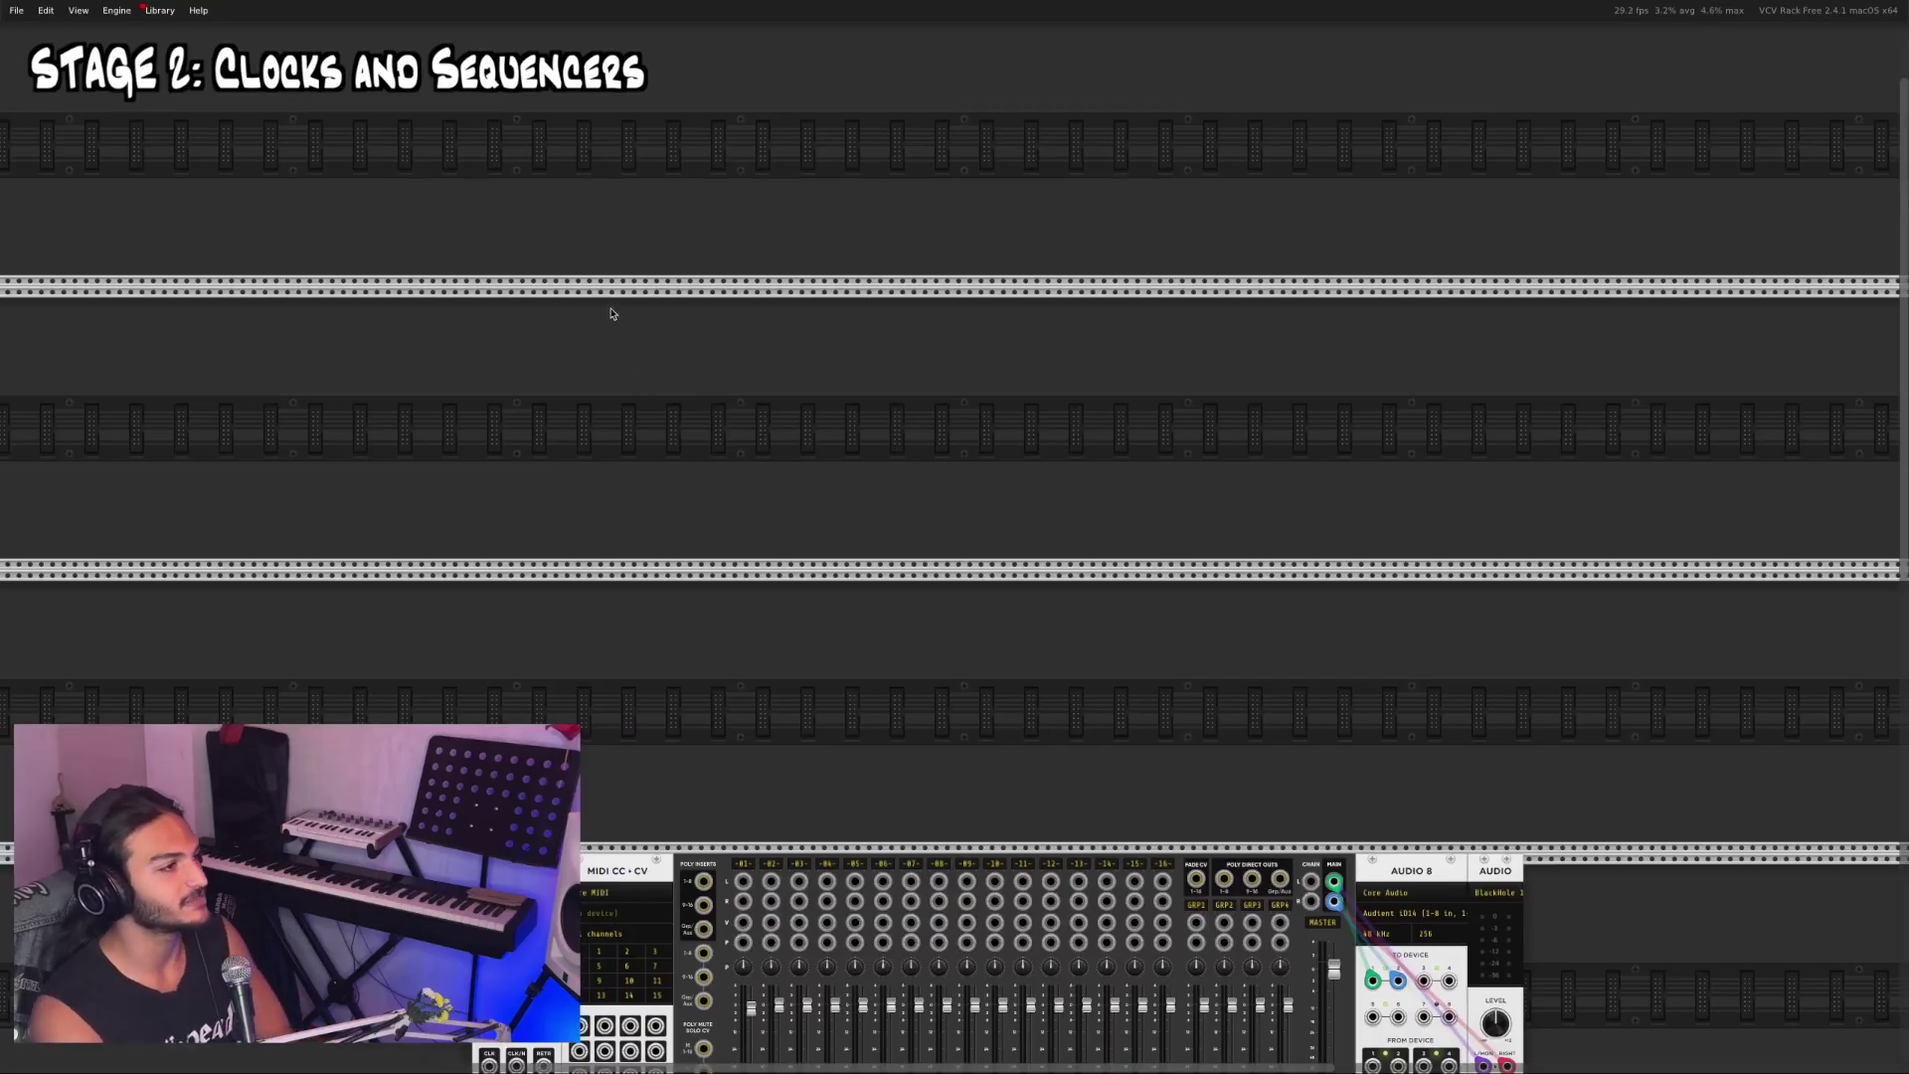
Step: Add a Clock and a 12 x 16 Gate Sequencer side by side above the mixer, and patch the clock output to the sequencer's clock input
right_click(546, 244)
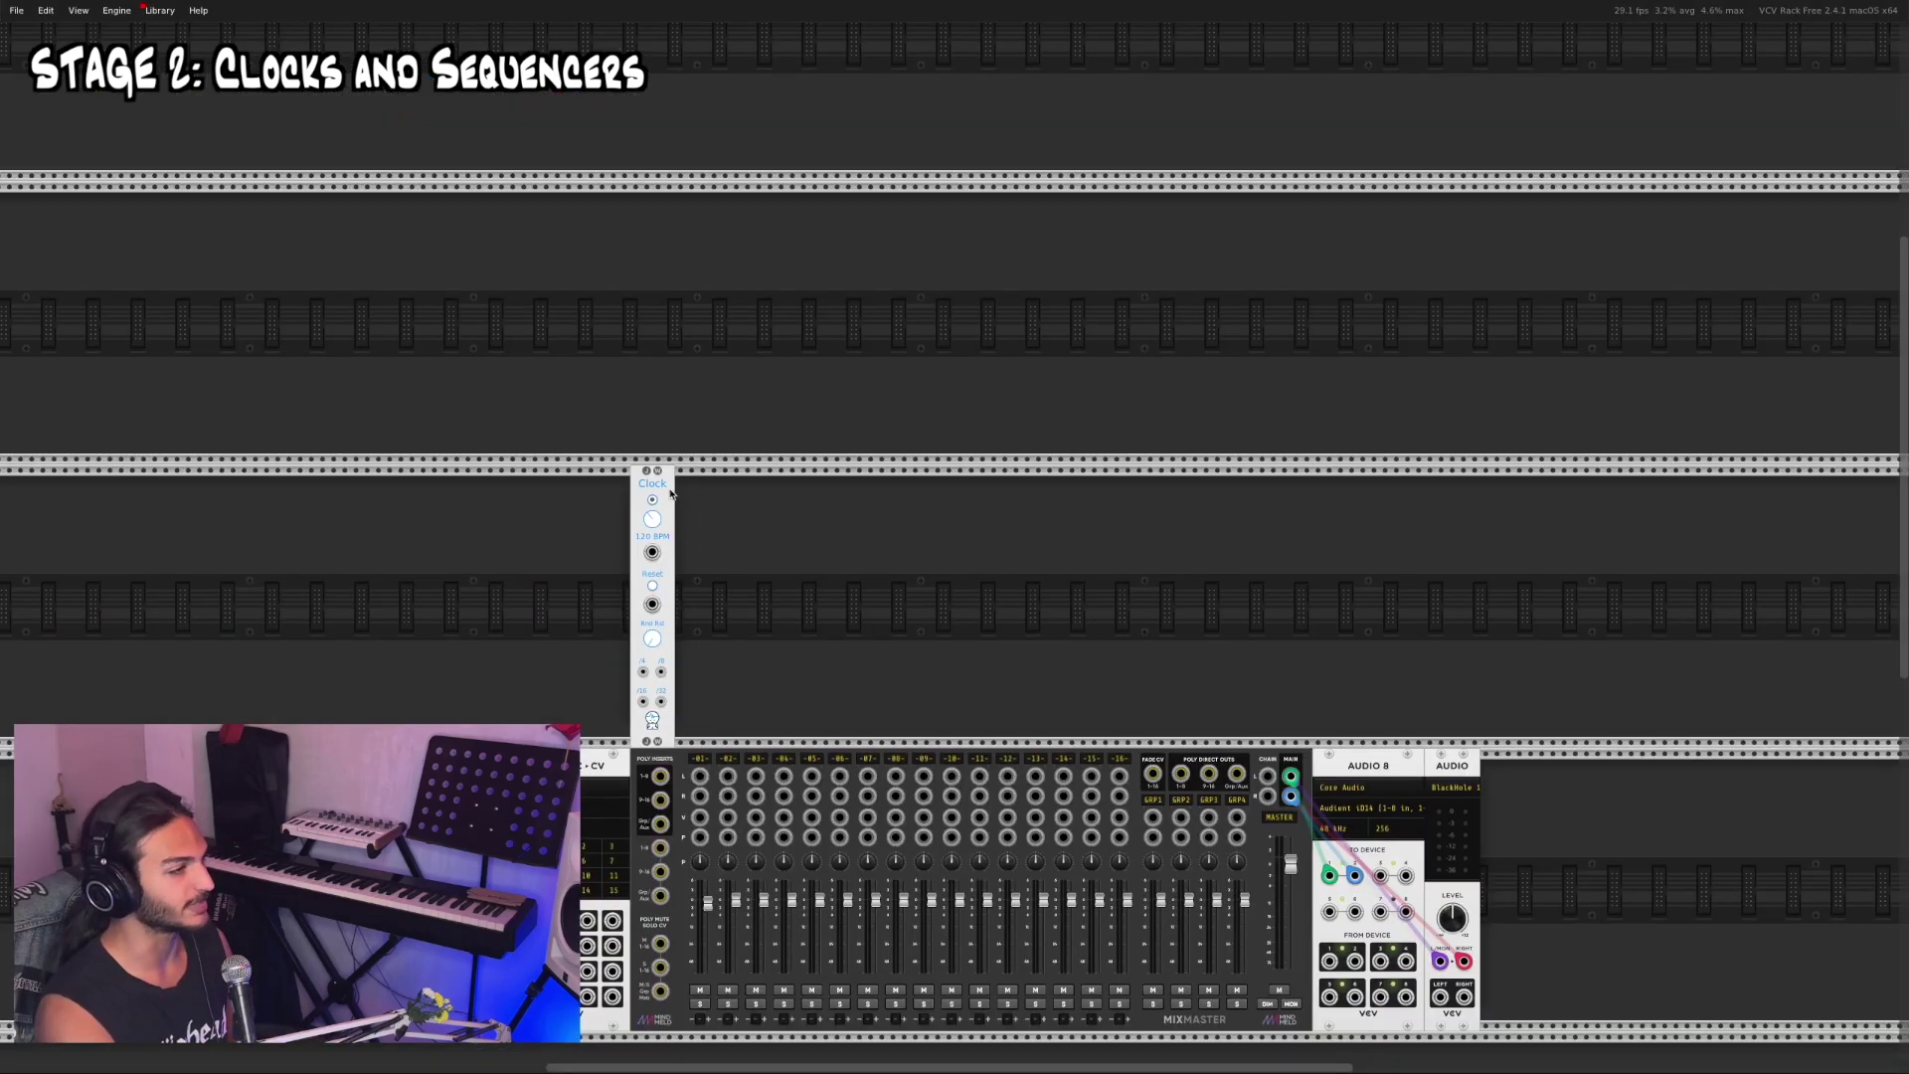
scroll(813, 534, down, 2)
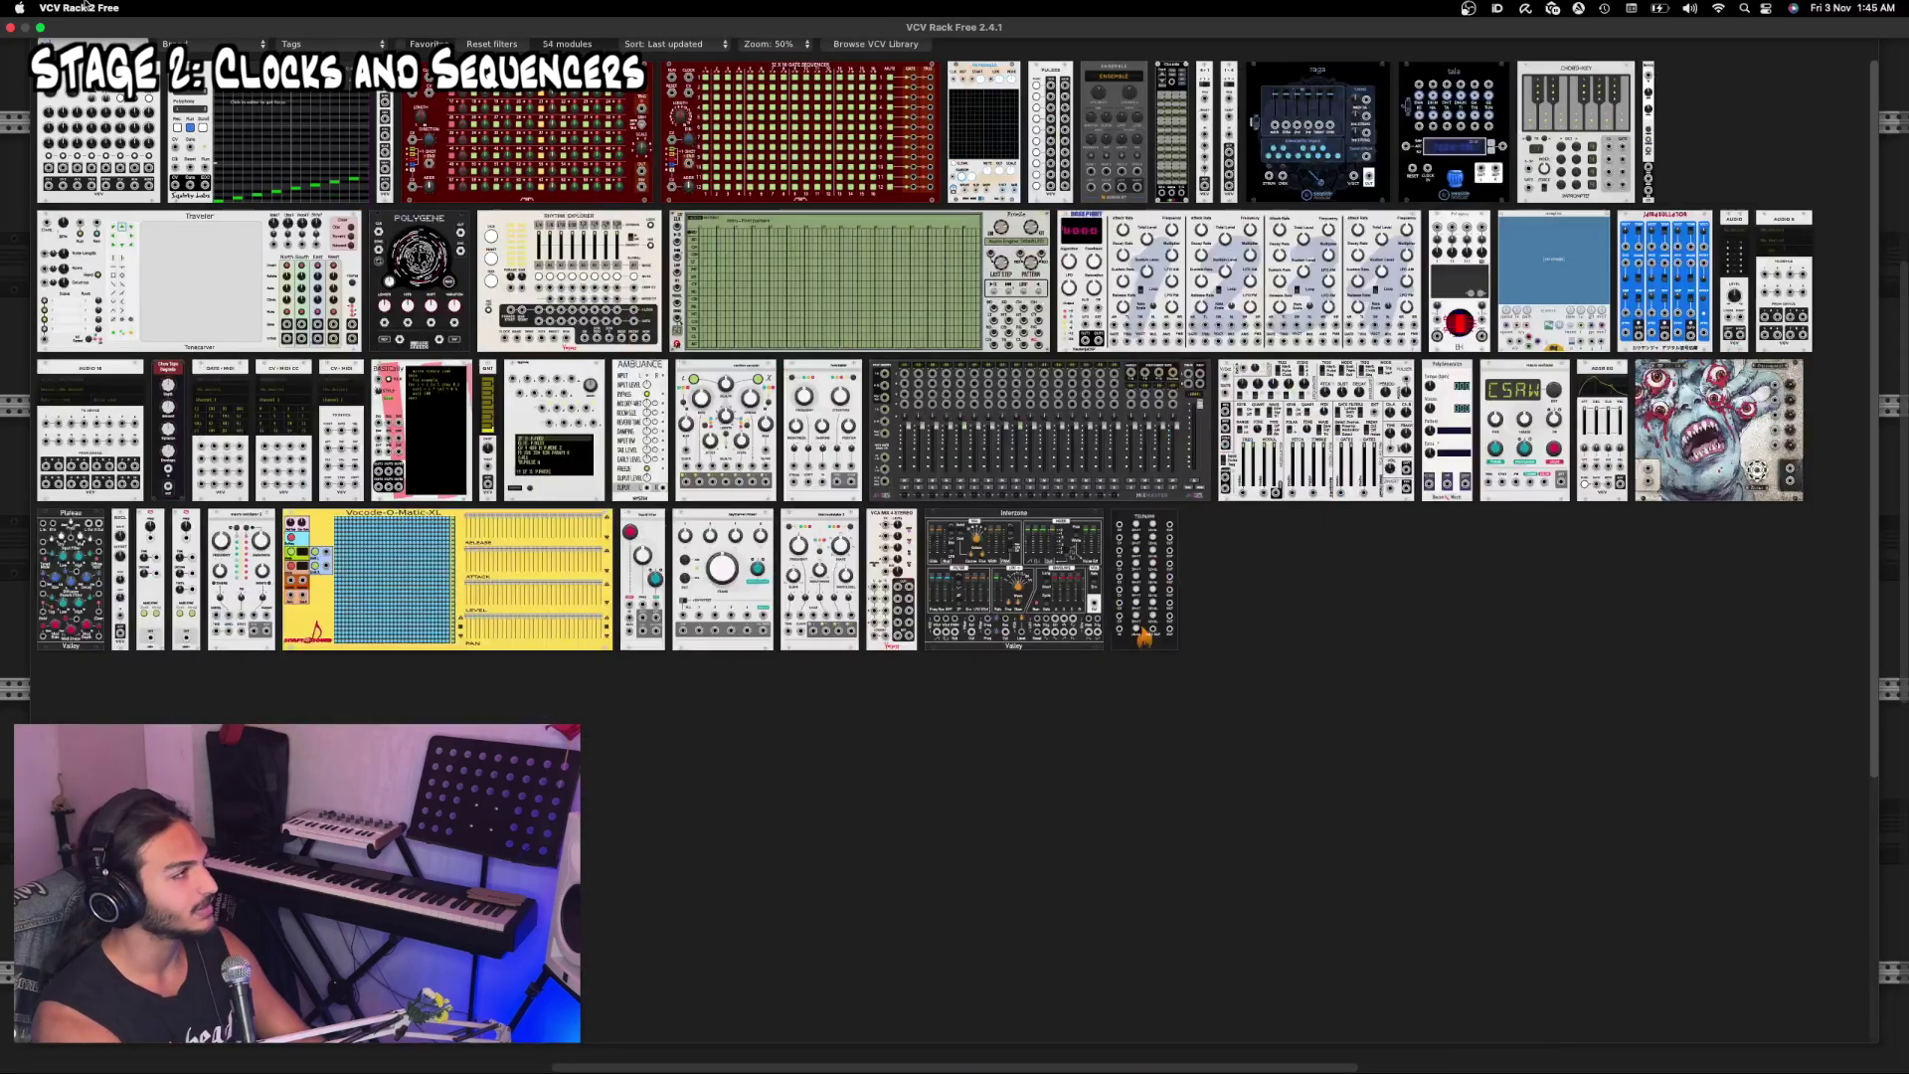
text(q)
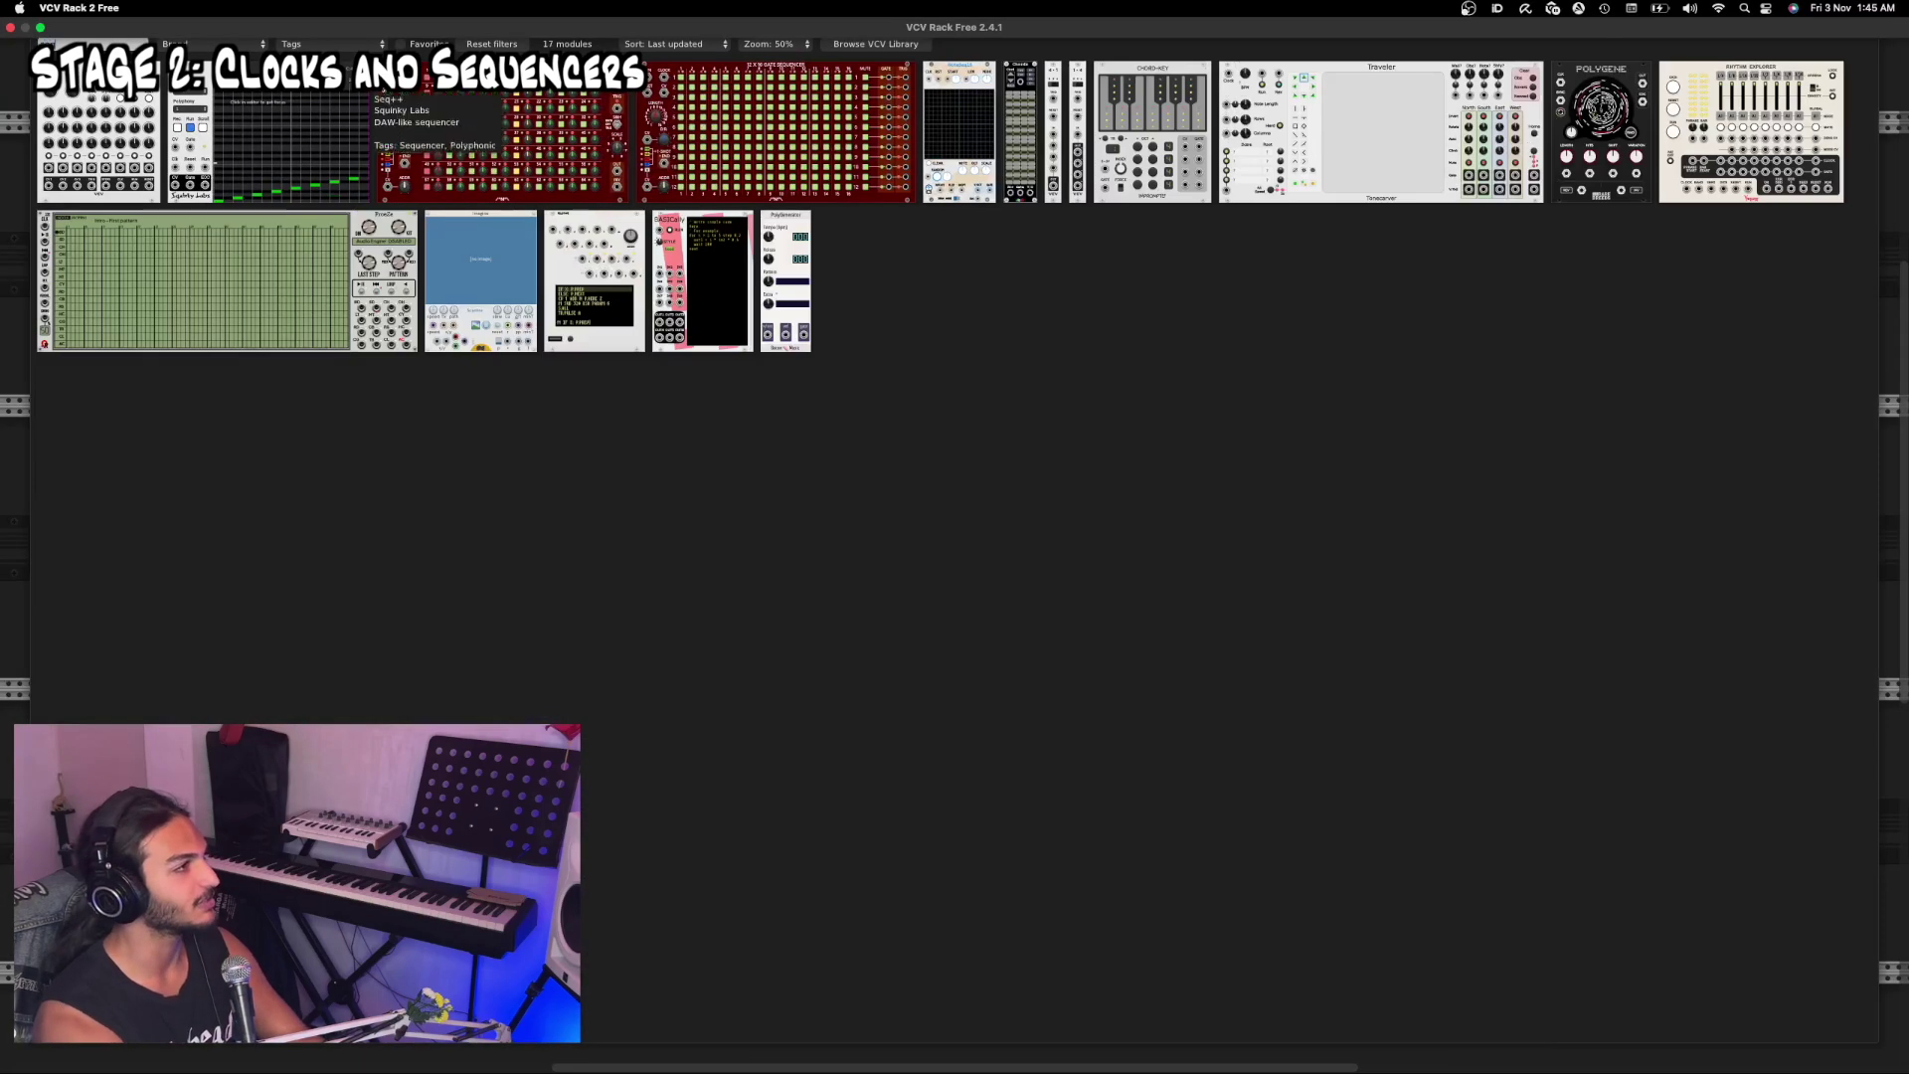
drag(723, 111, 756, 415)
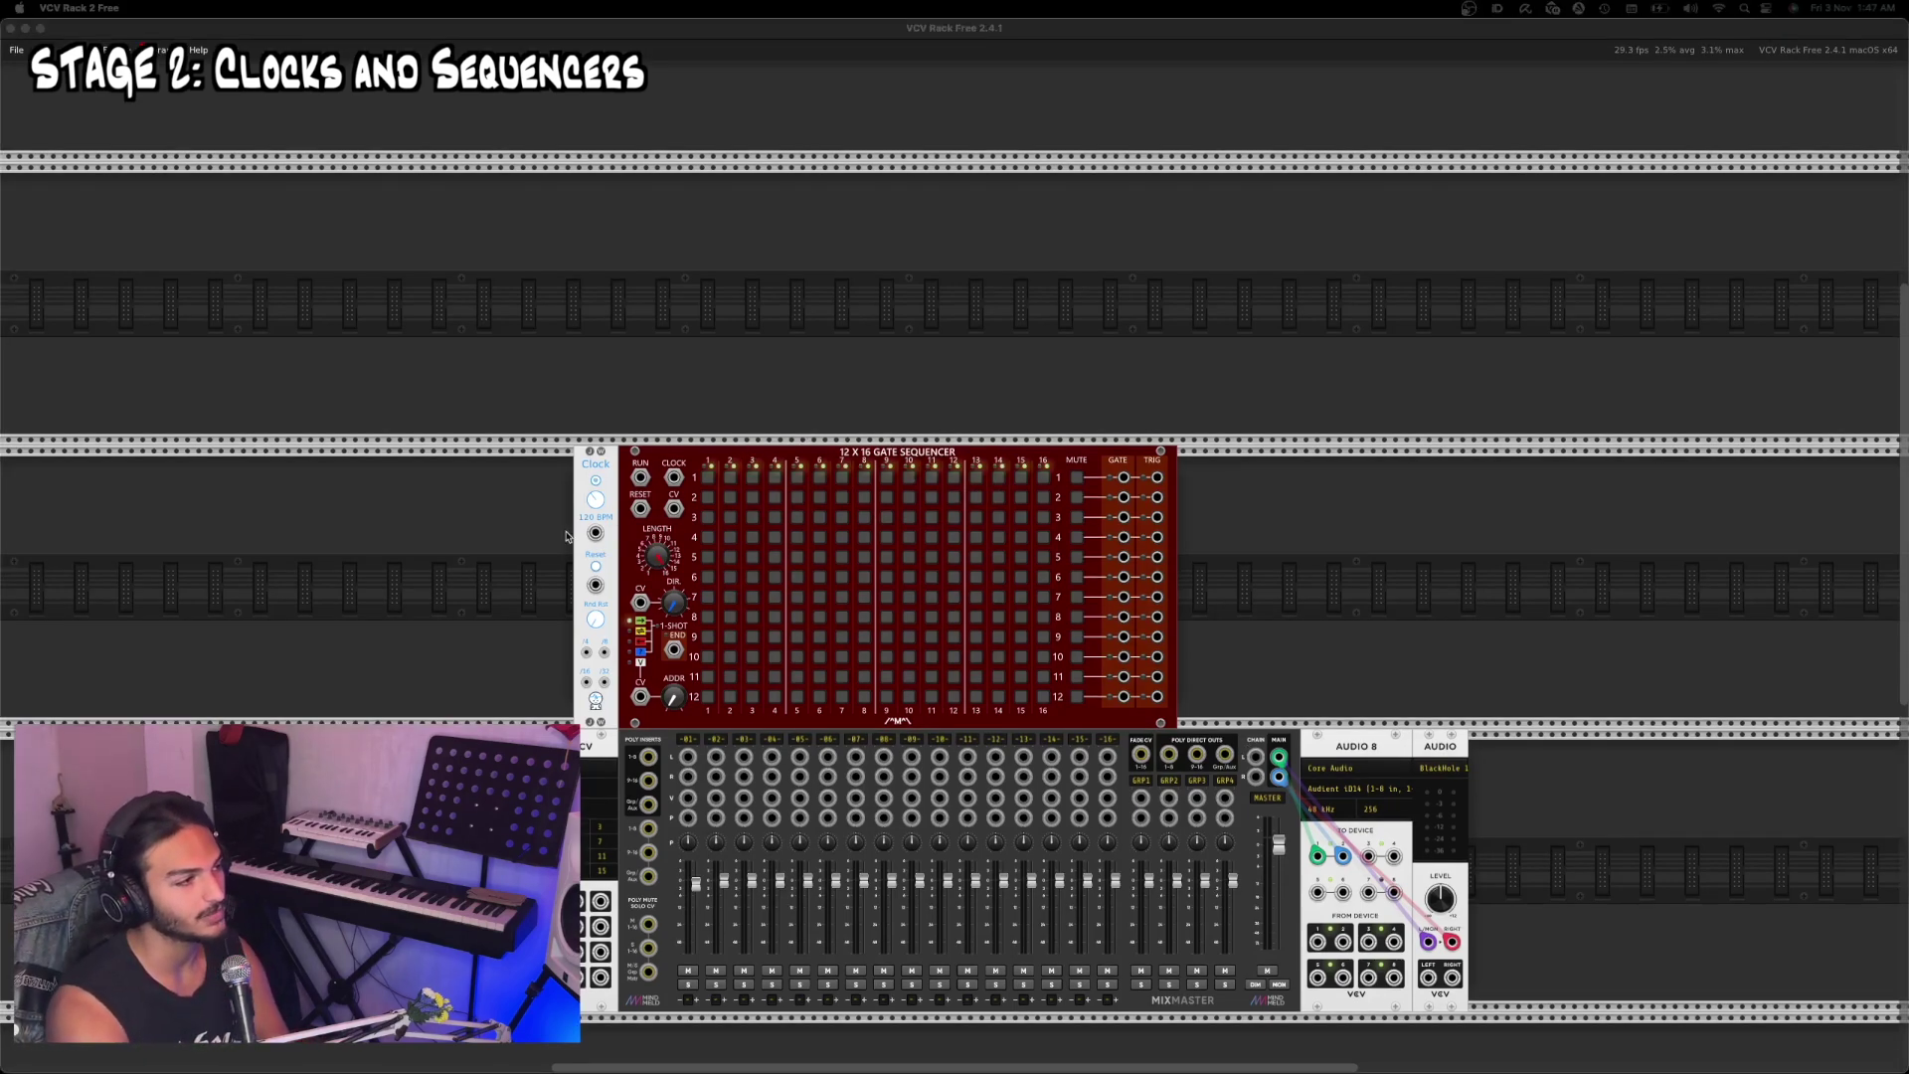
drag(596, 533, 675, 478)
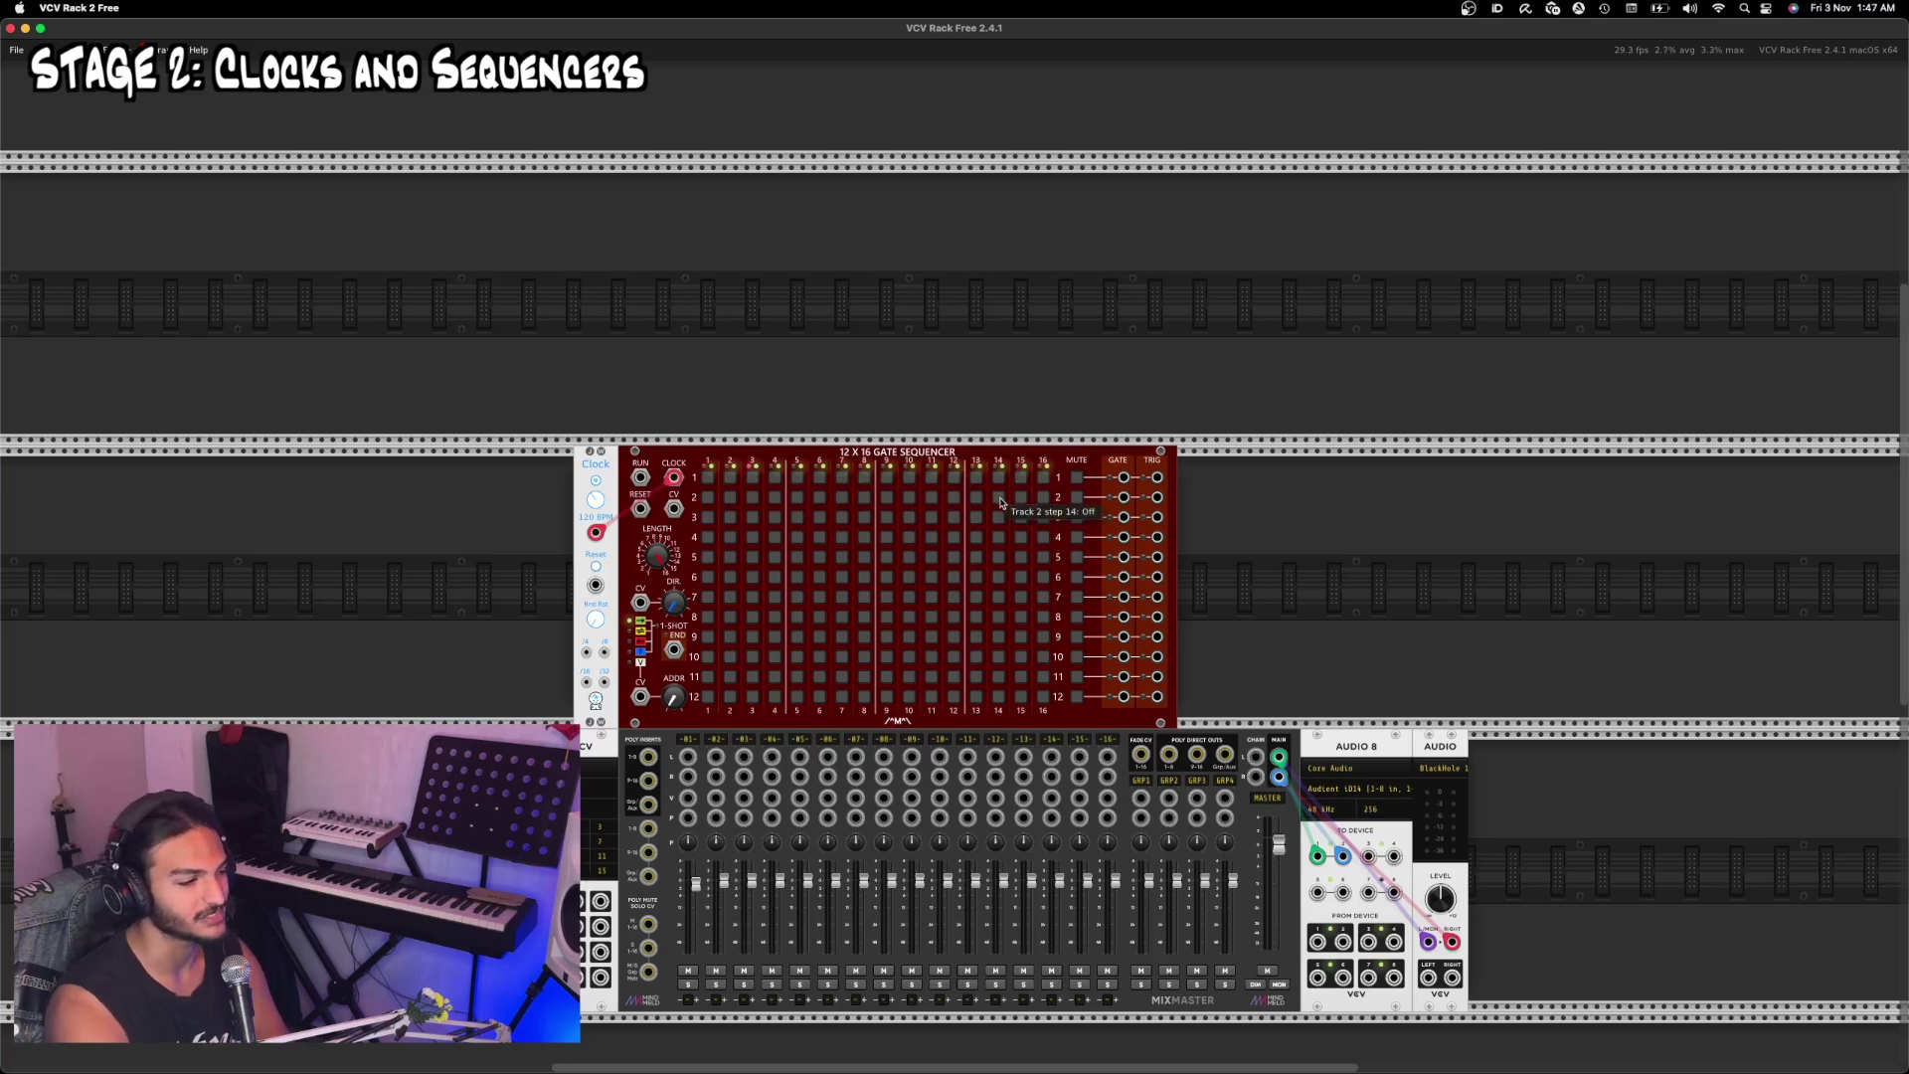
Step: Add the Trummor percussion synthesizer beside the gate sequencer and patch the track 1 gate output to its oscillator gate input
key(Return)
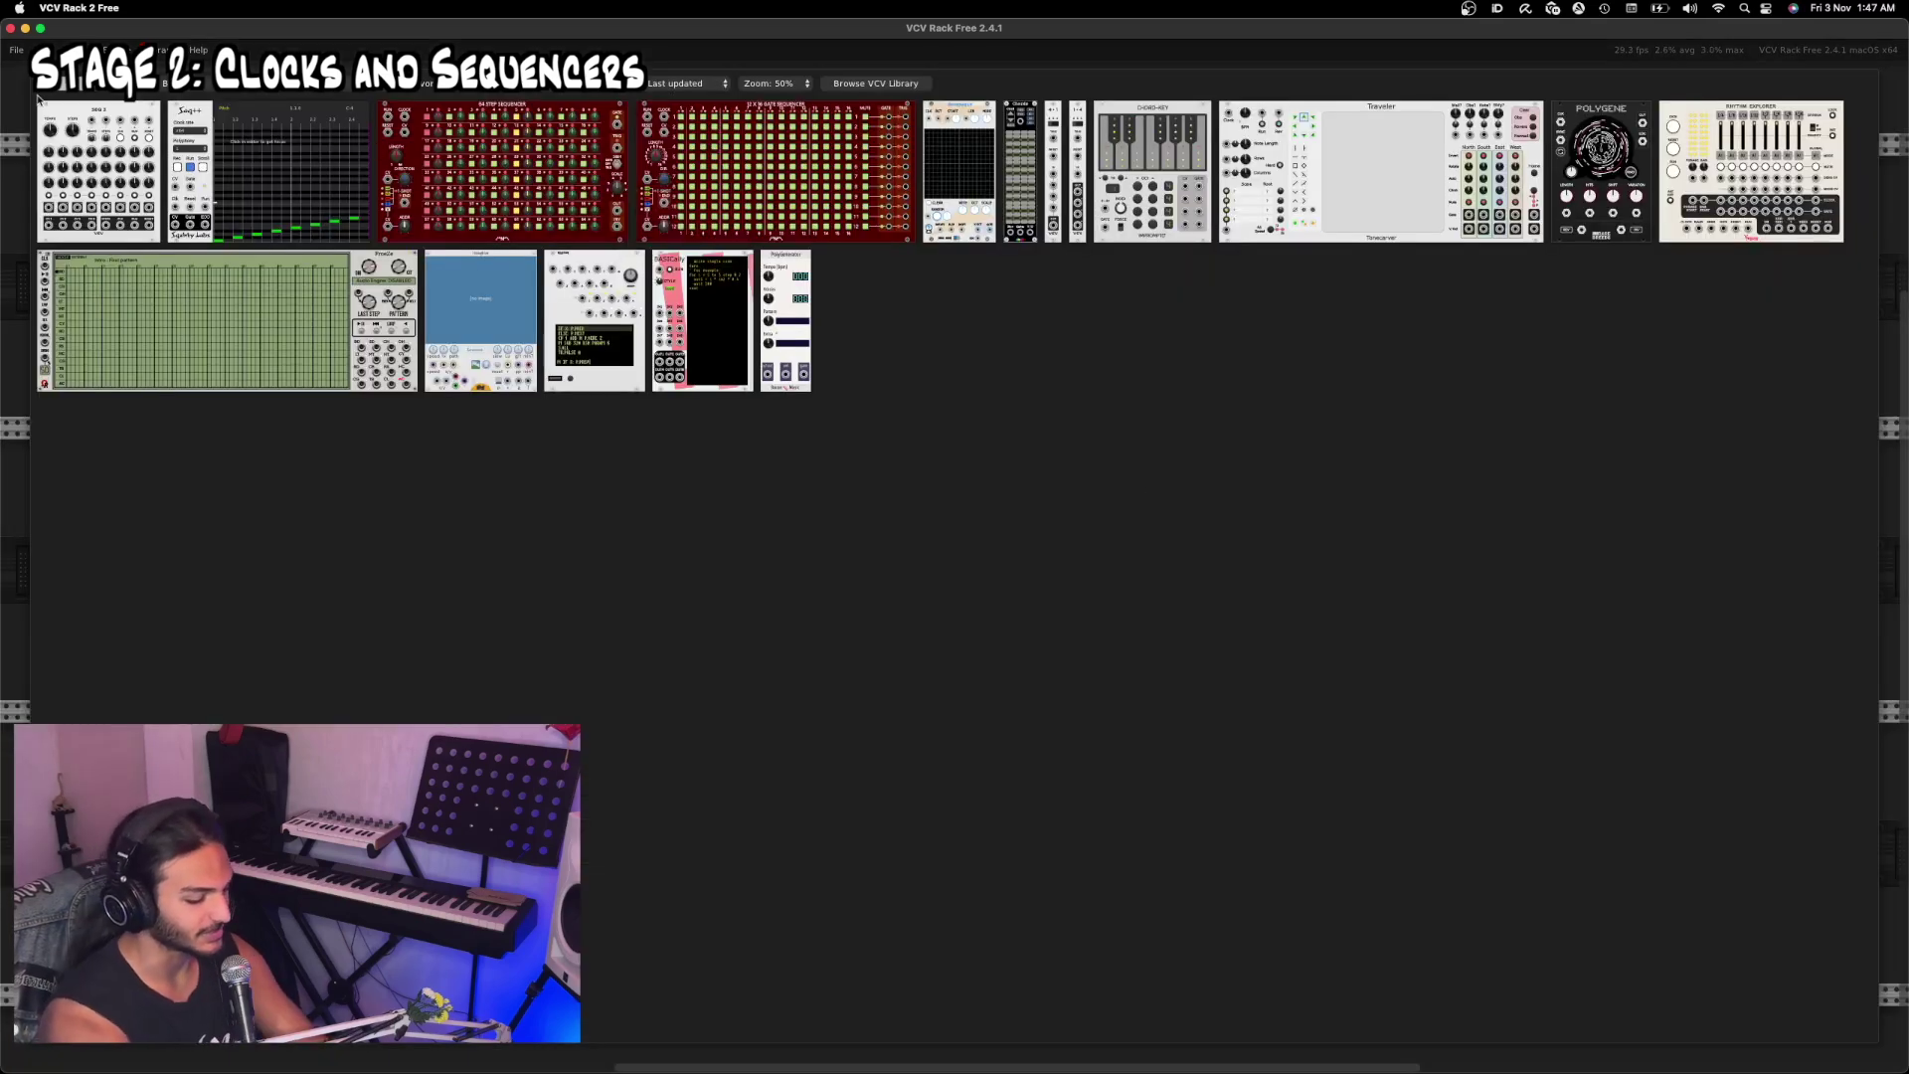
key(BackSpace)
key(Escape)
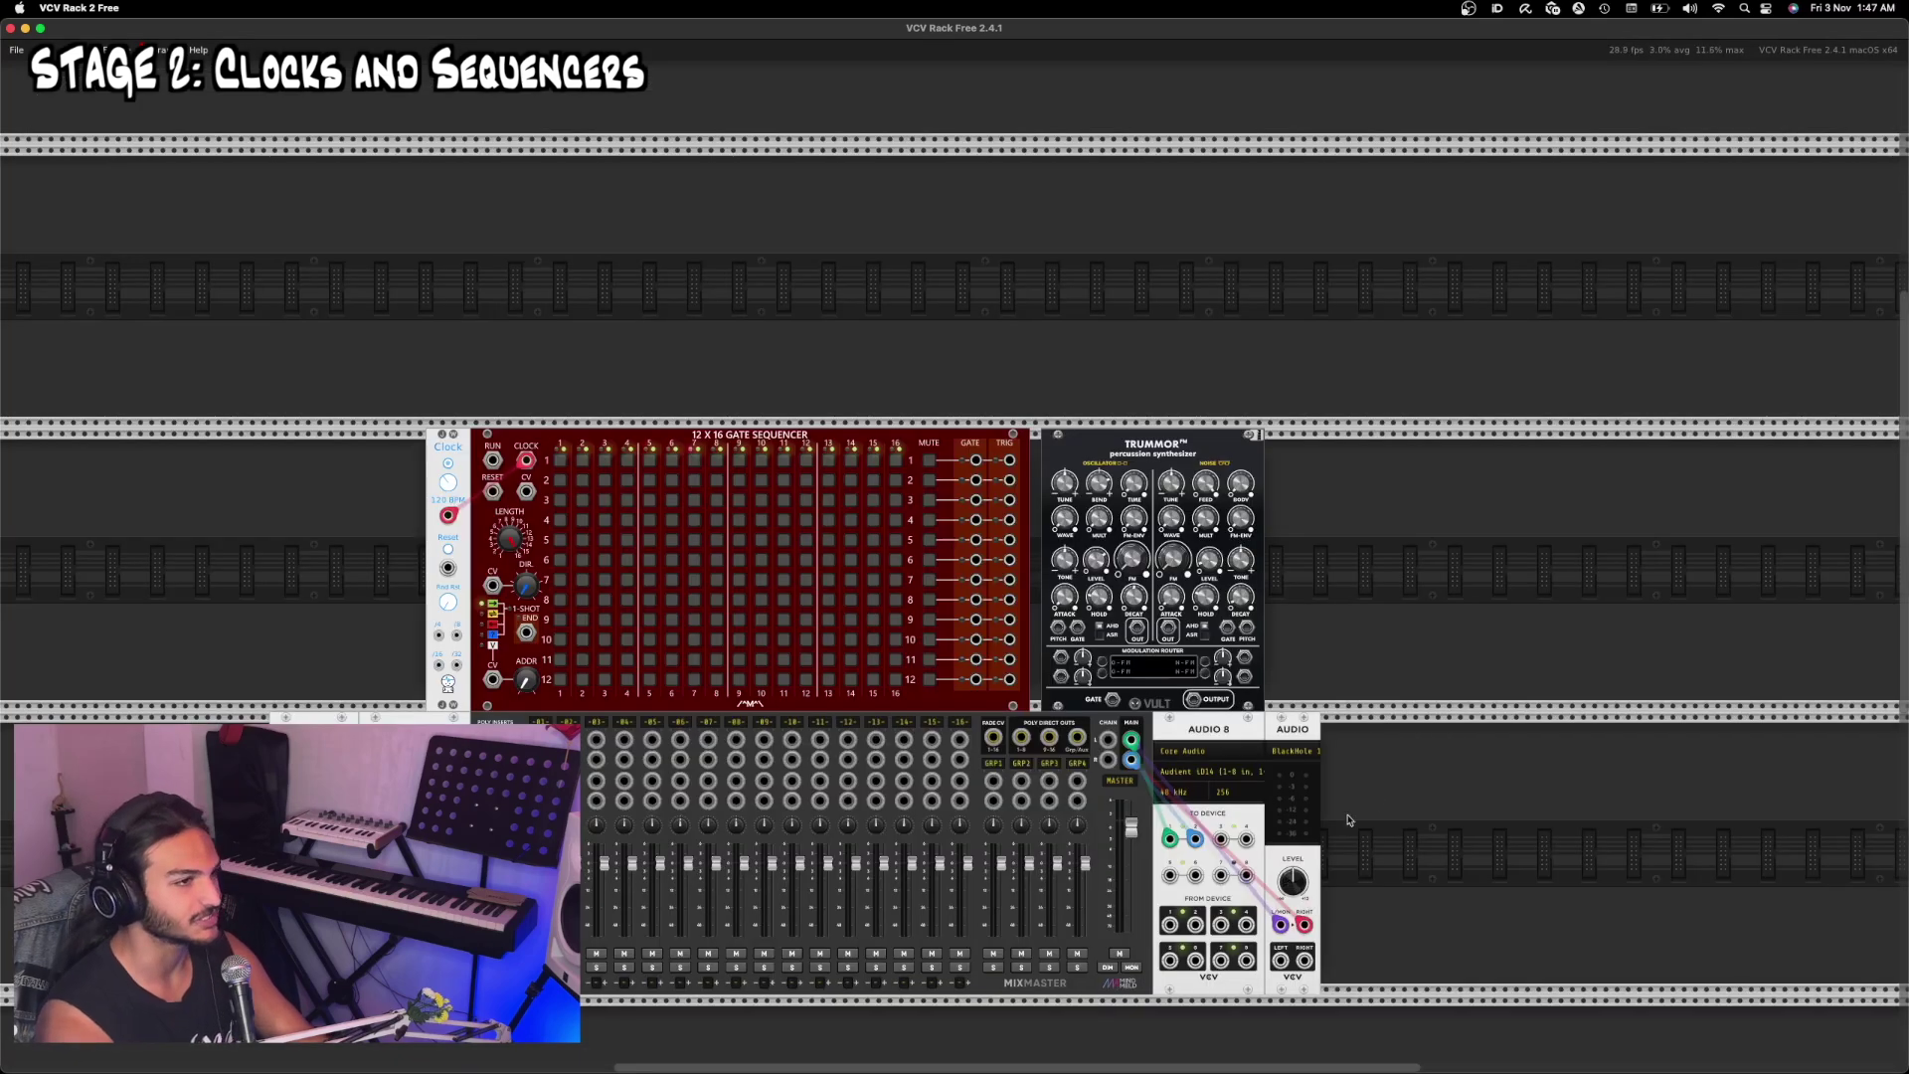
drag(1200, 455, 1066, 628)
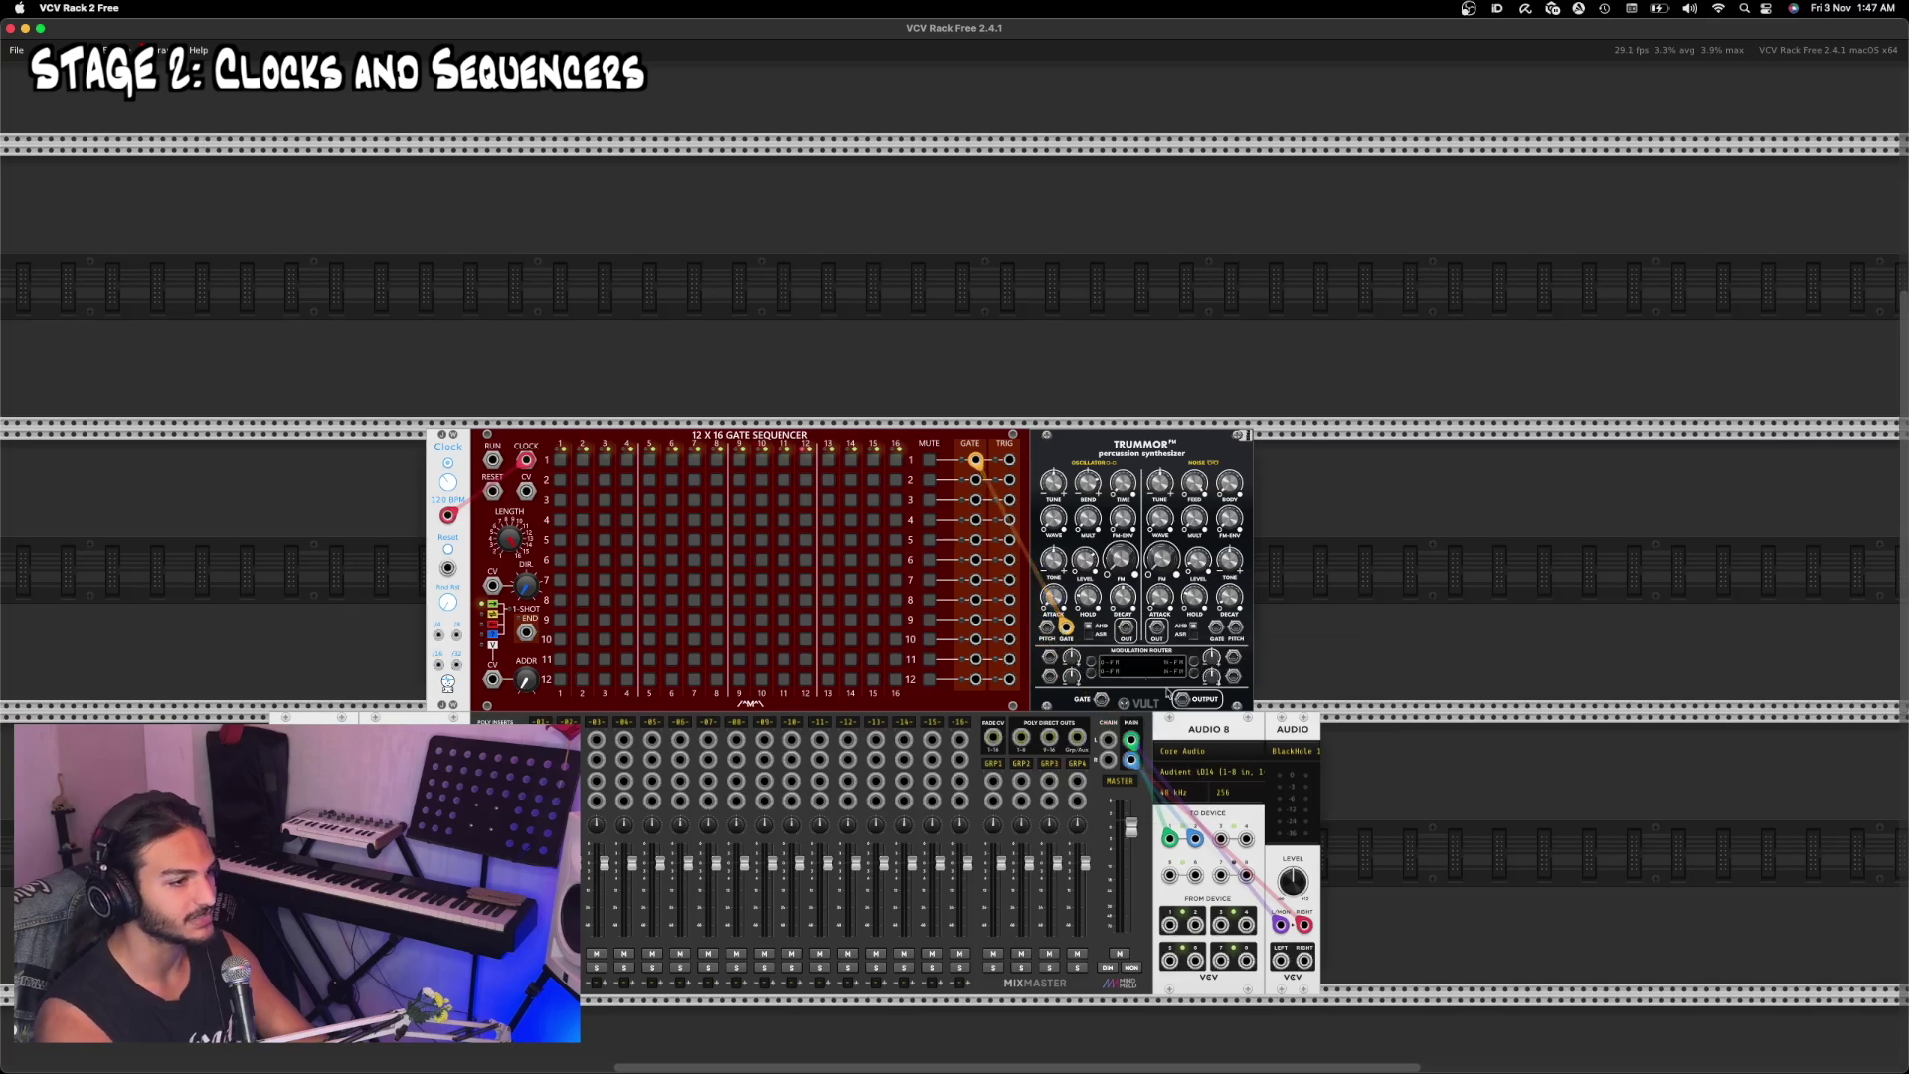
Step: Route Trummor's oscillator output to the mixer and activate steps 1, 5, 9 and 13 on sequencer track 1
click(650, 461)
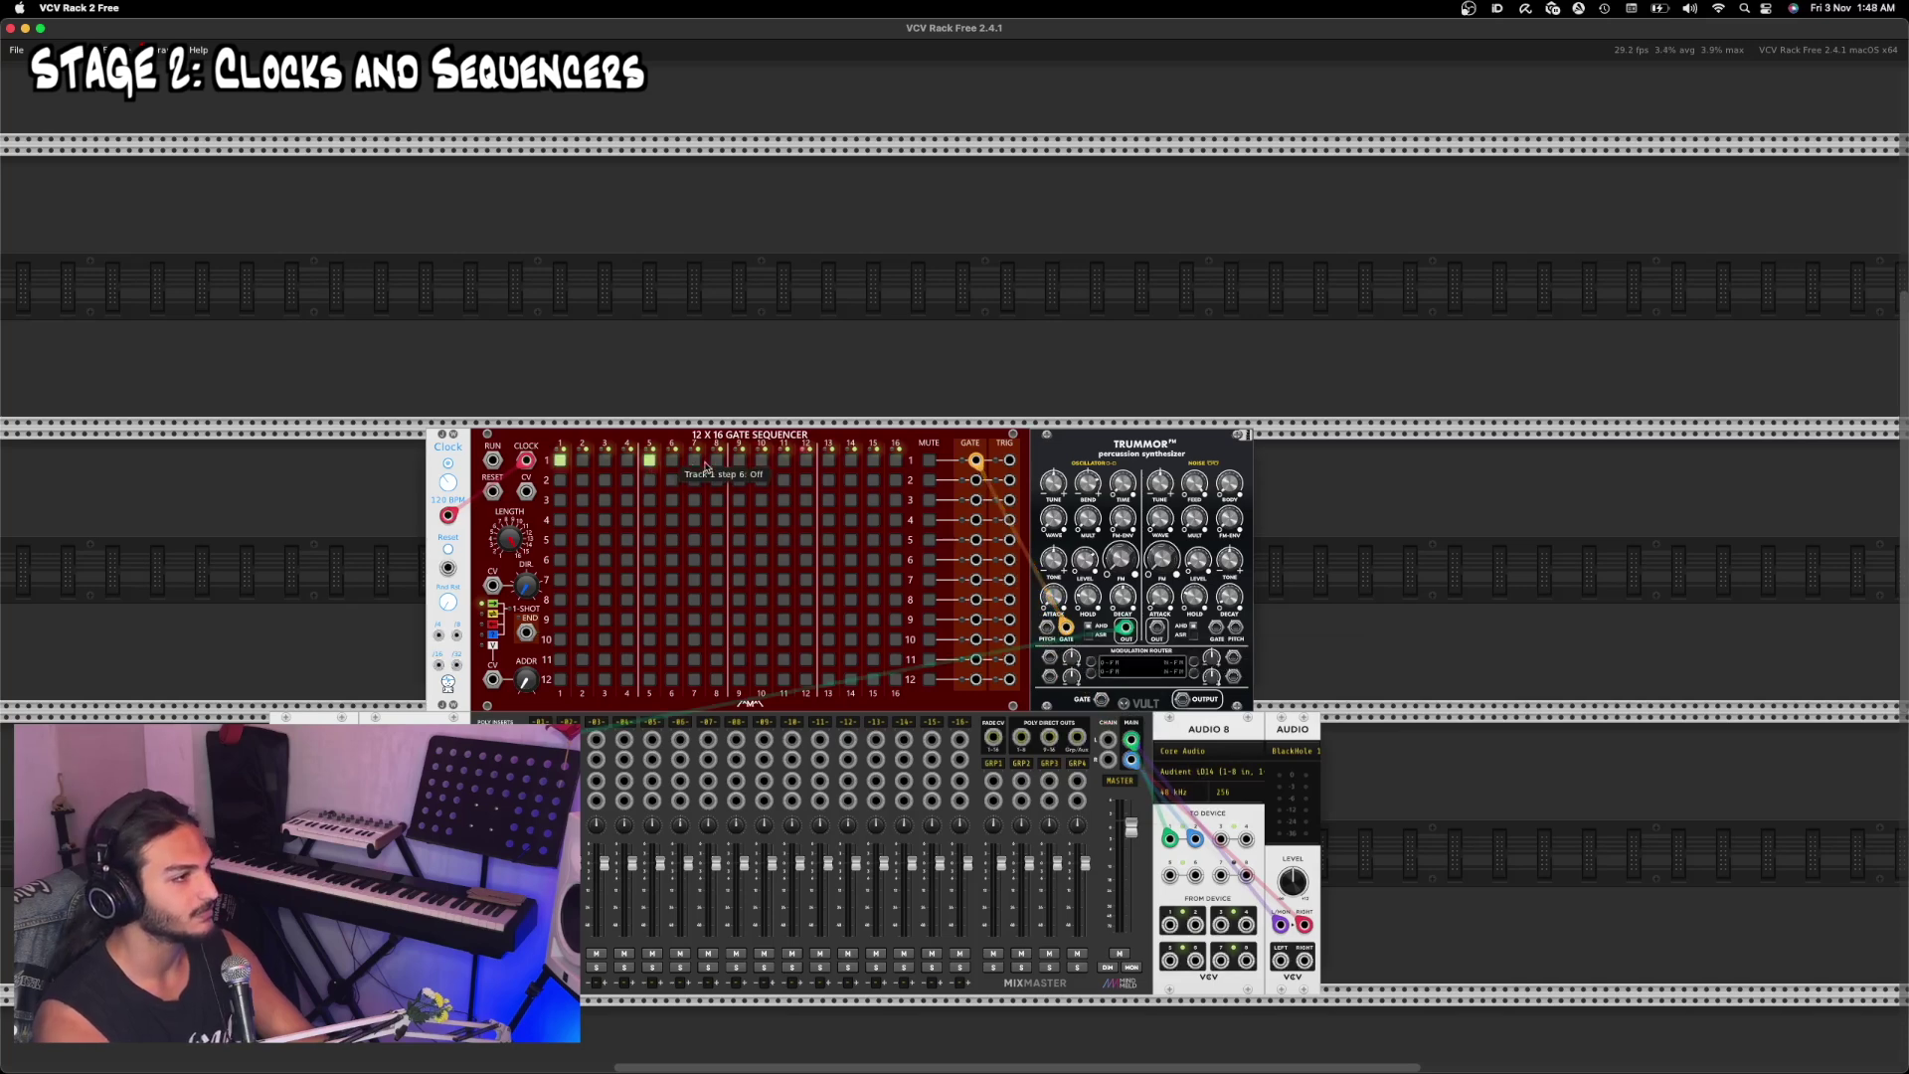
click(738, 459)
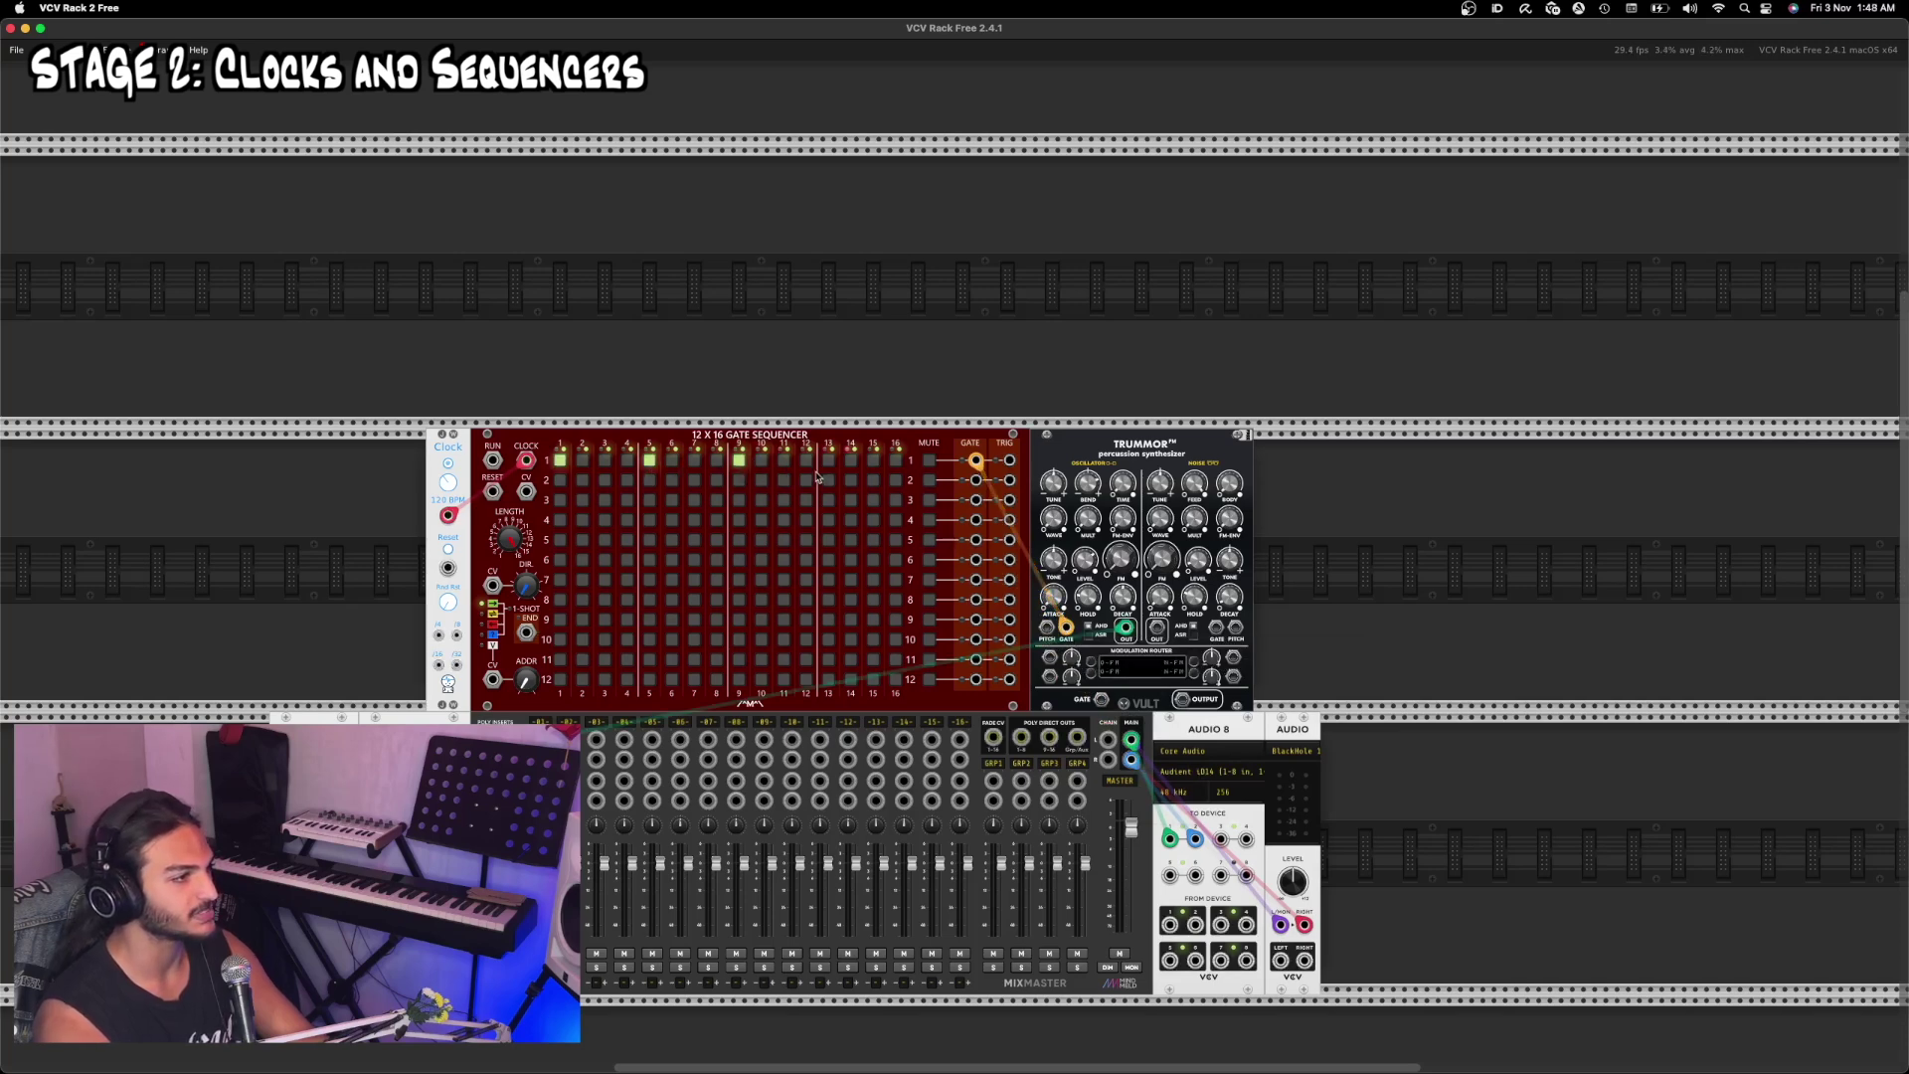
click(828, 459)
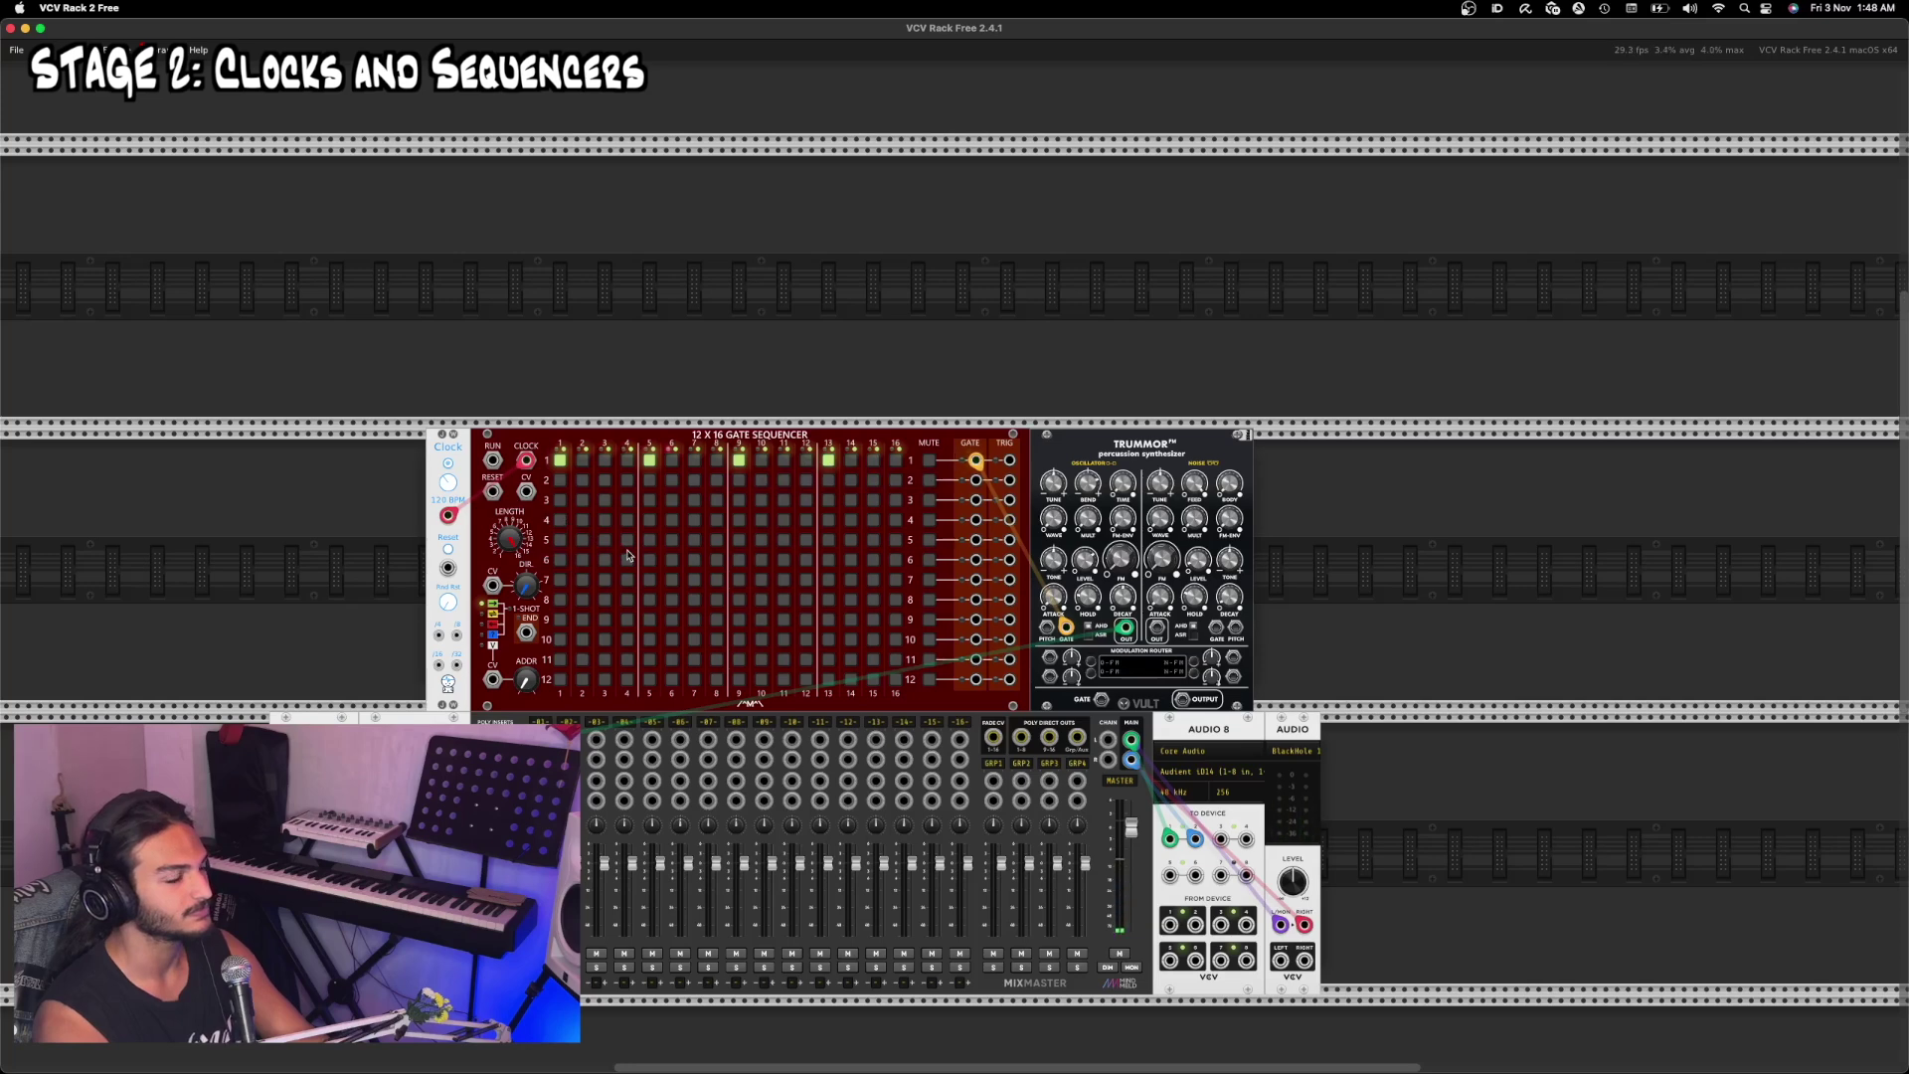
Step: Raise the clock's tempo and activate steps 3, 7, 11 and 15 on sequencer track 2
mouse_move(449, 484)
drag(449, 484, 448, 387)
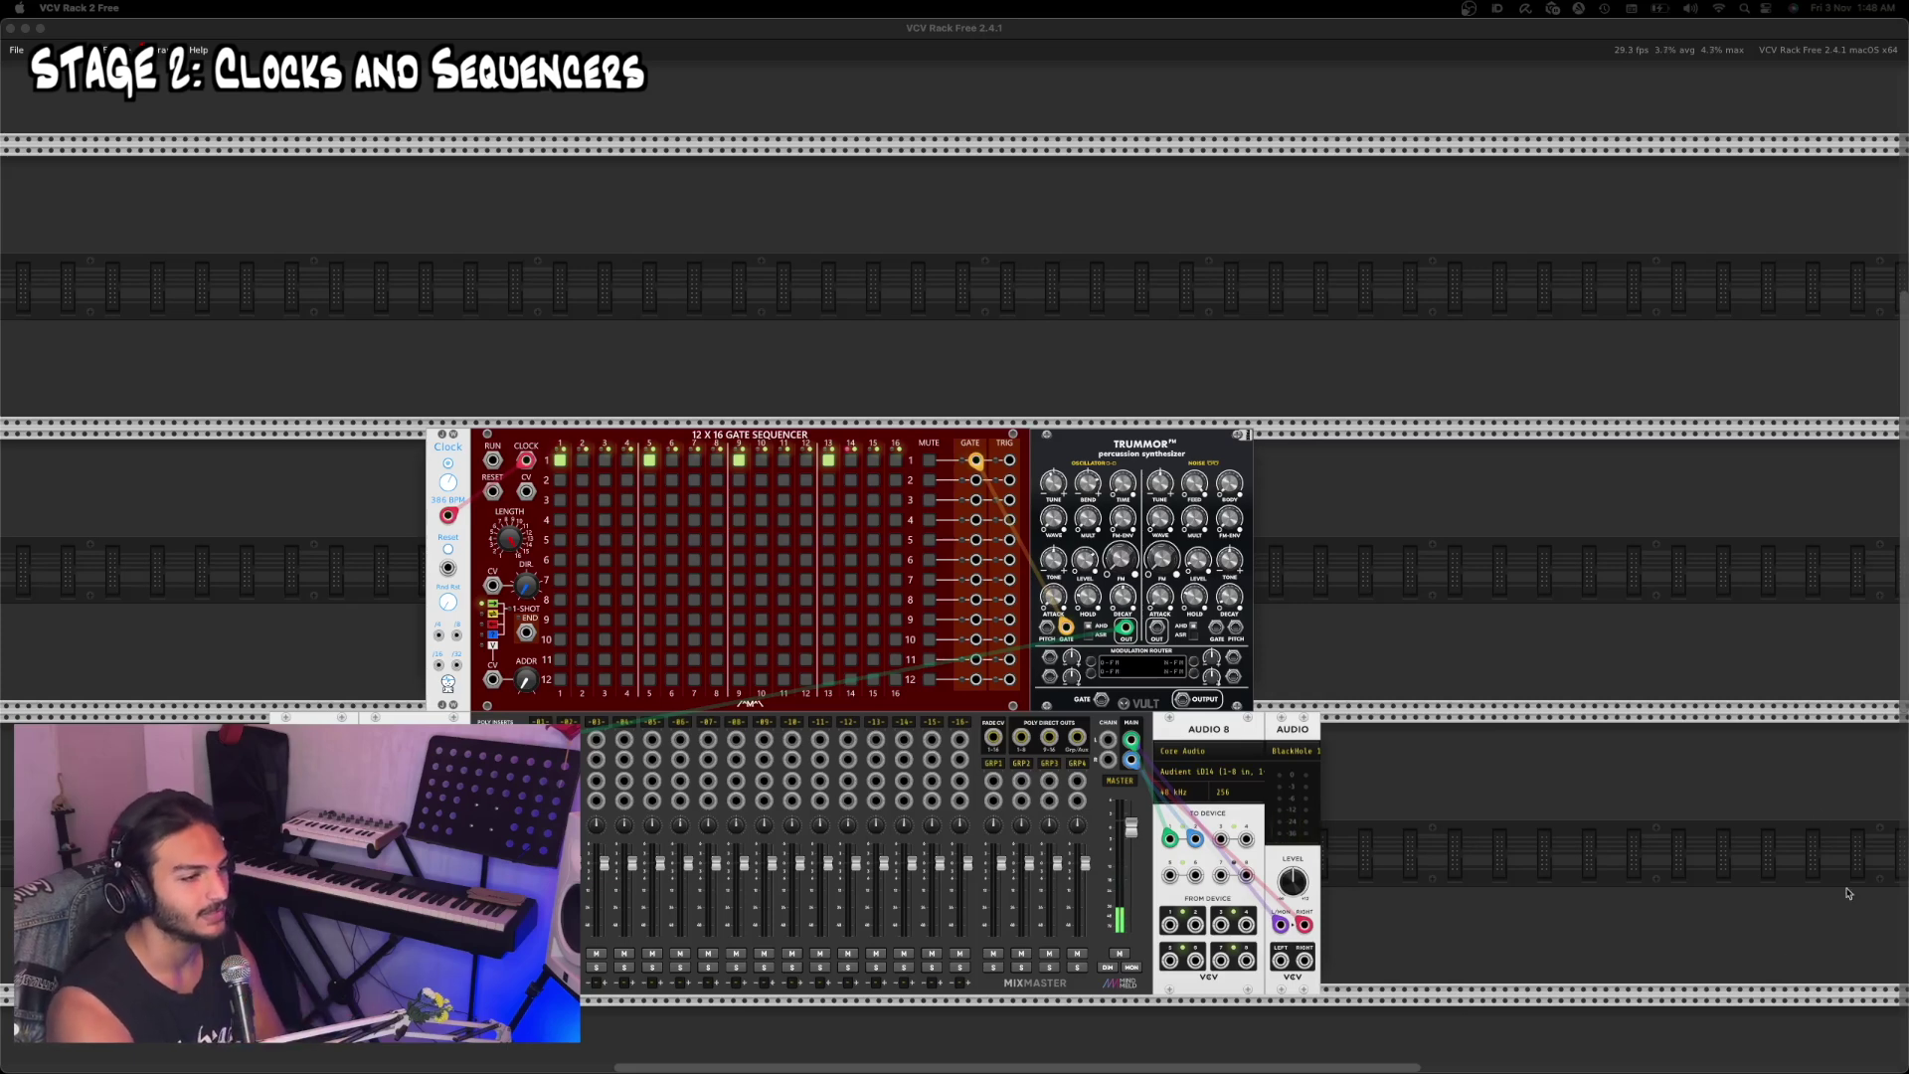
click(605, 480)
click(694, 479)
click(784, 479)
click(873, 479)
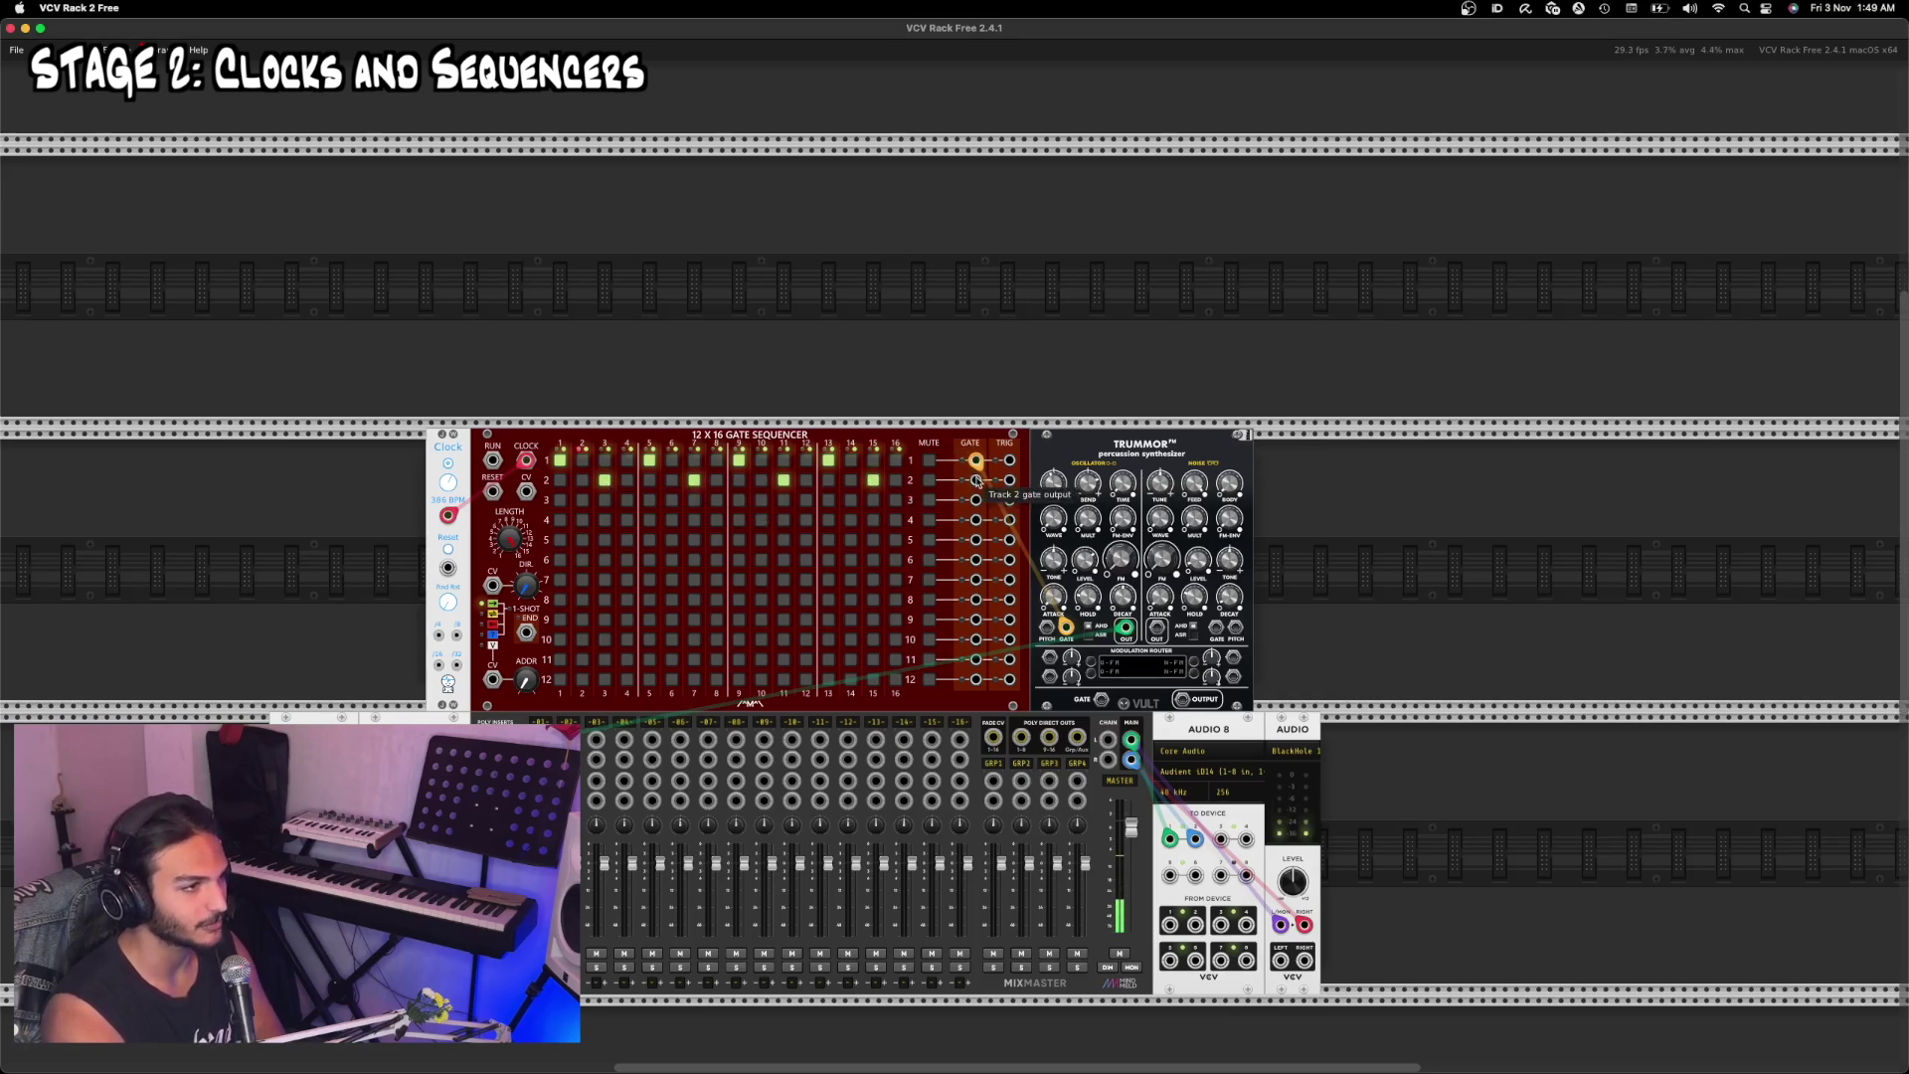
Step: Patch the track 2 gate to Trummor's noise gate and the noise output to mixer channel 2, trimming that channel to about -0.87 dB
drag(976, 481, 1217, 629)
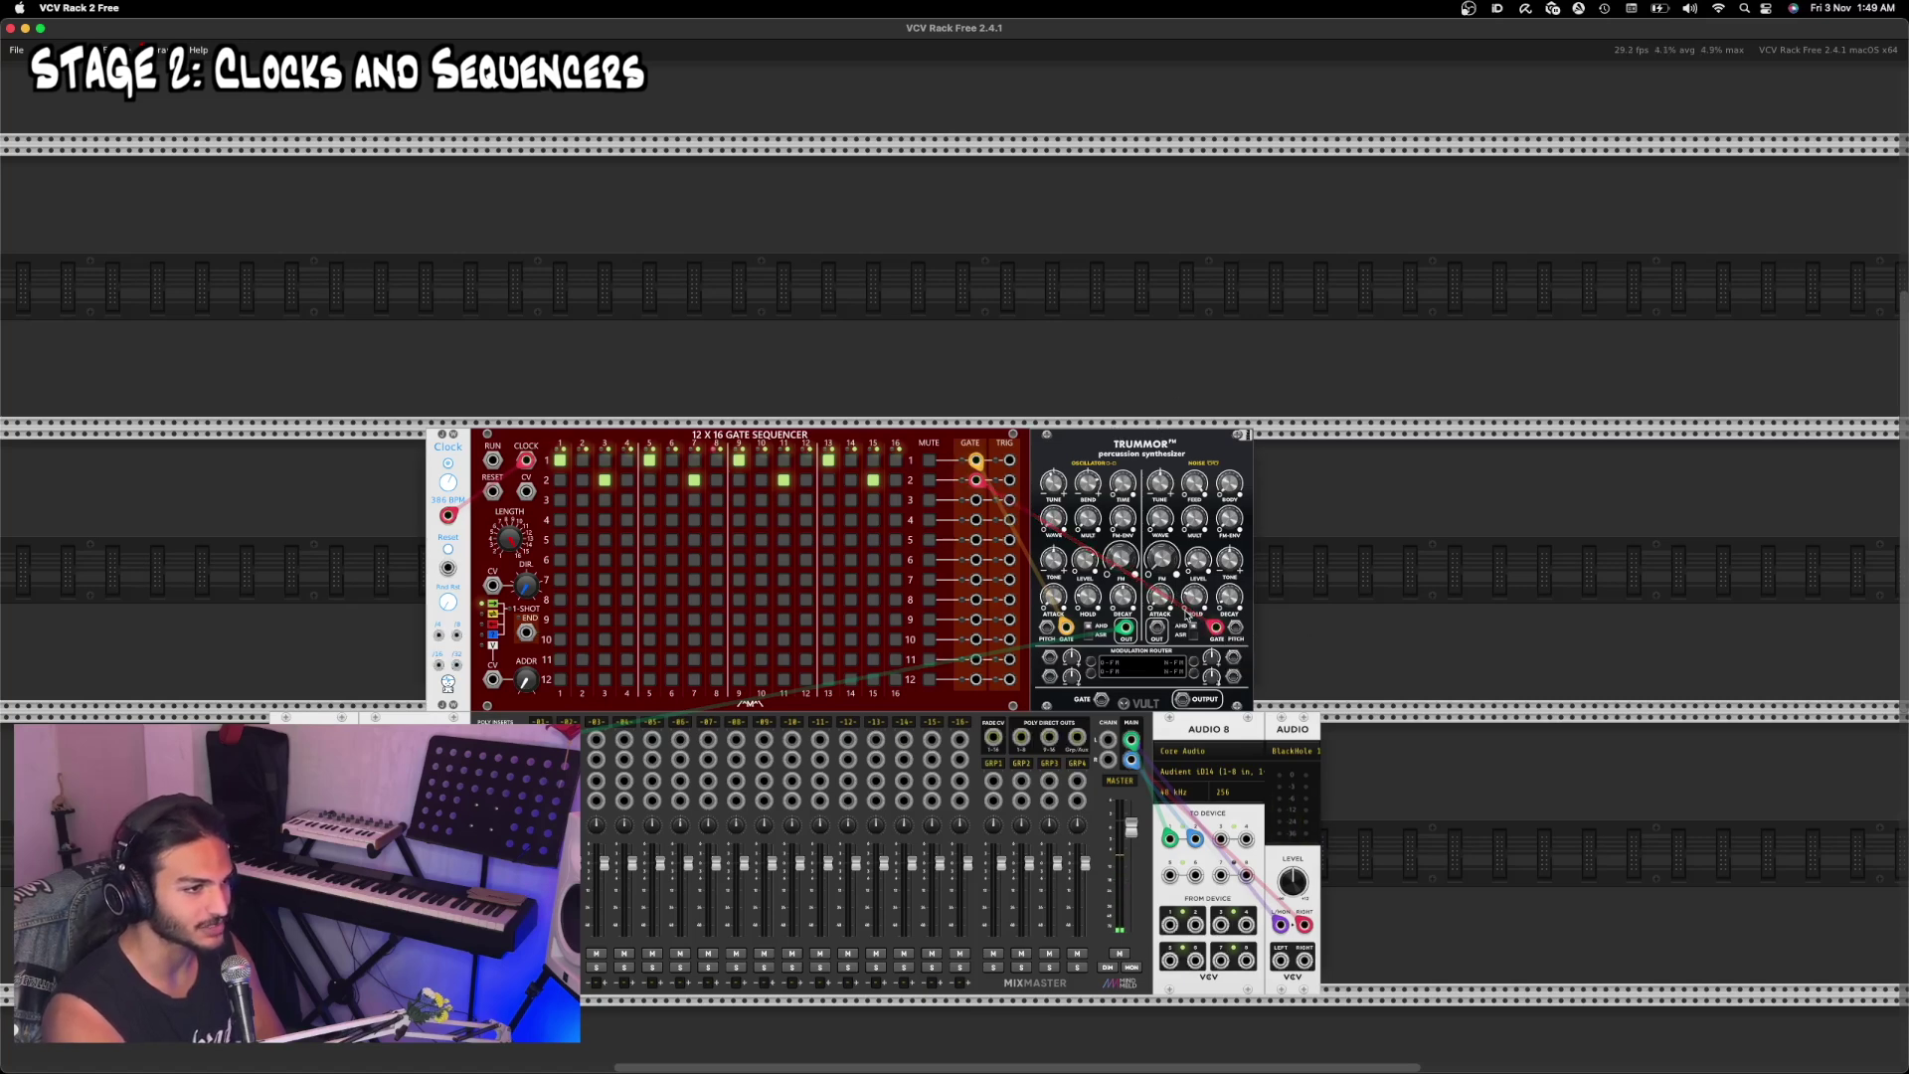
drag(1158, 628, 581, 744)
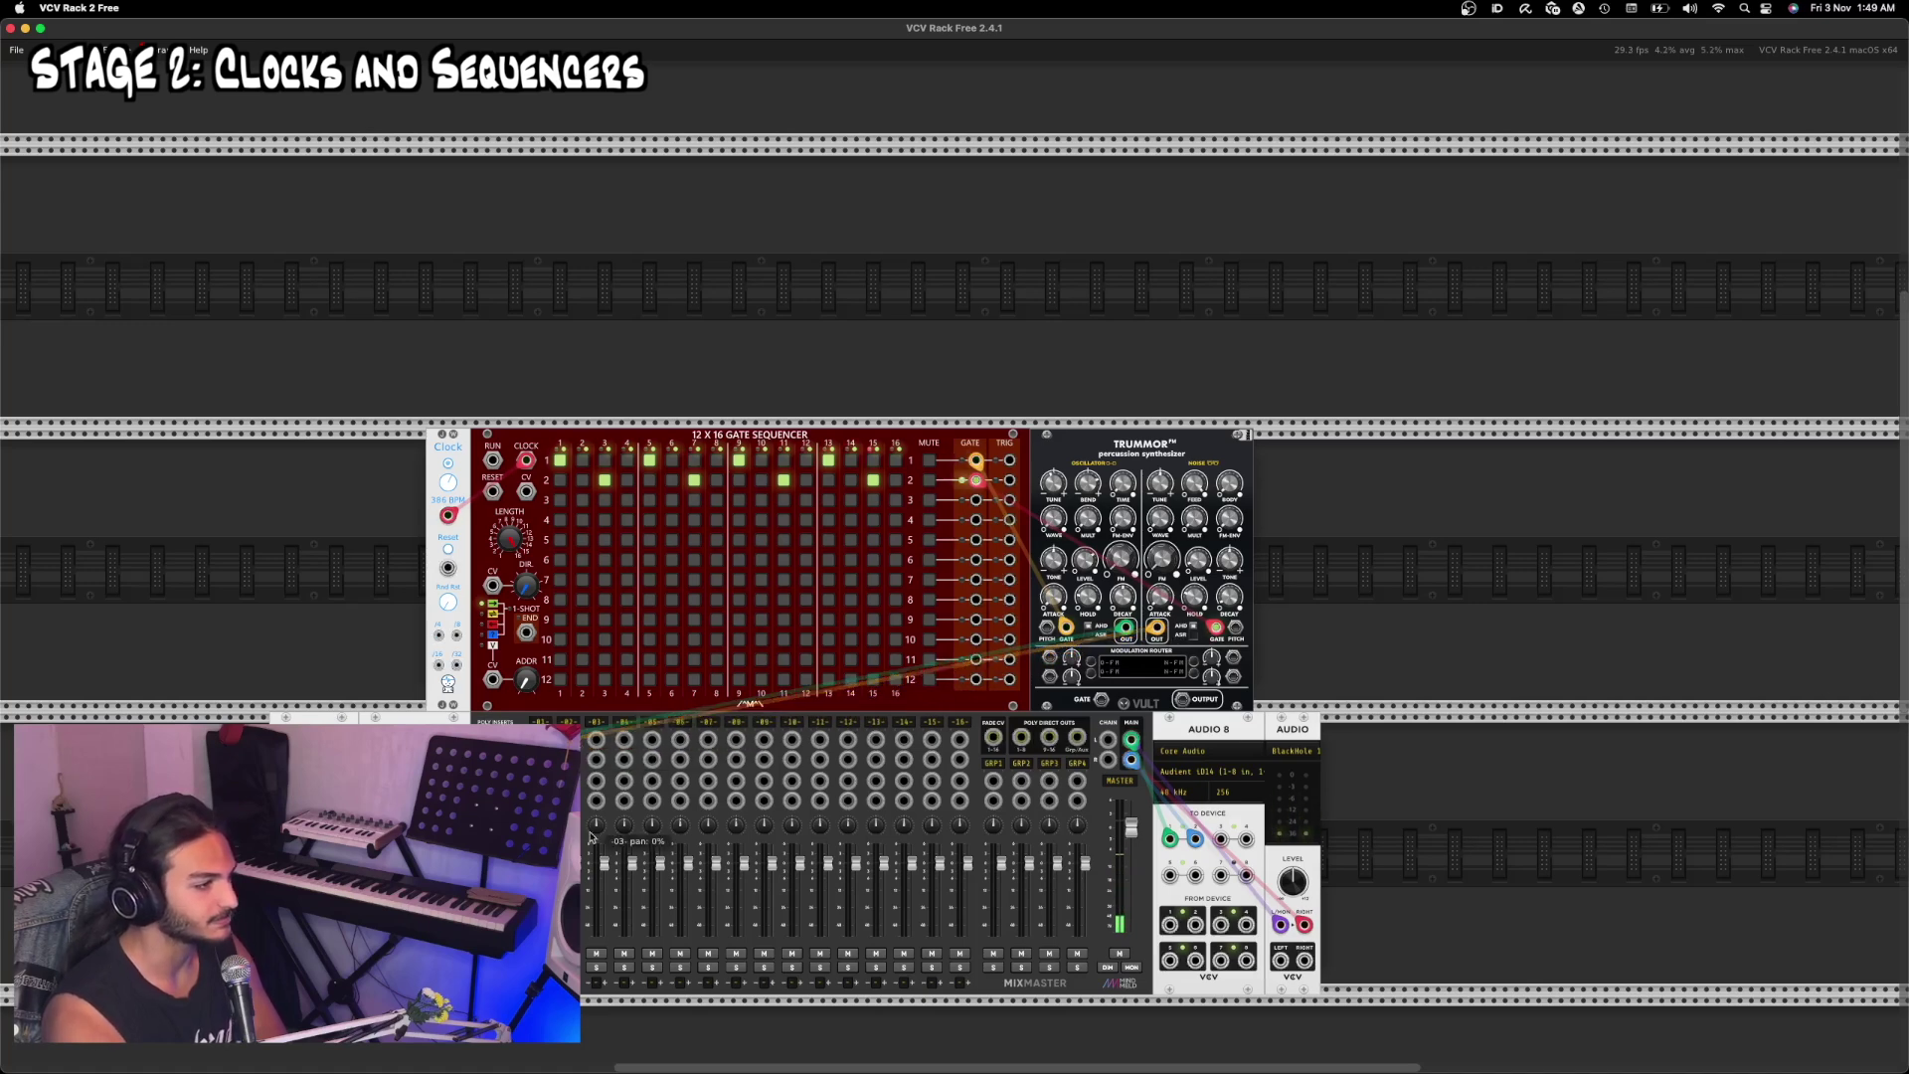
drag(576, 863, 577, 866)
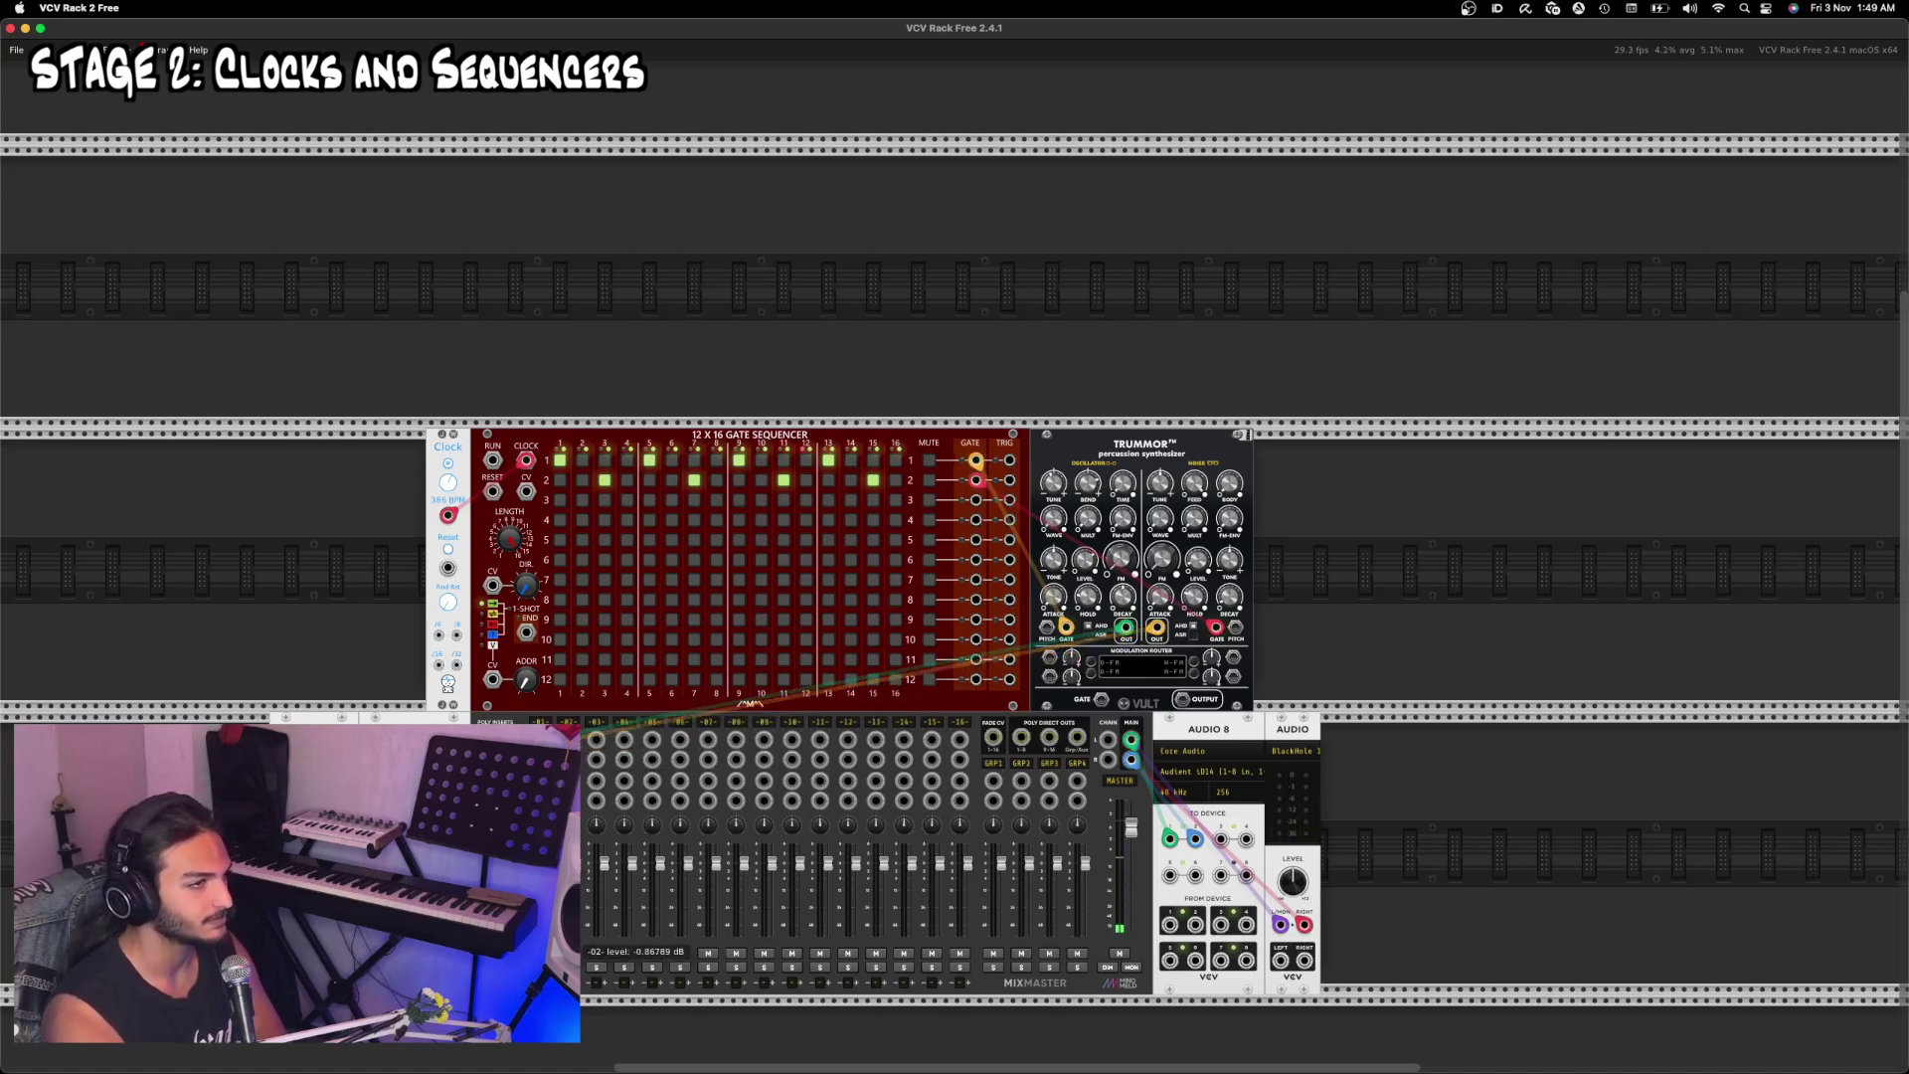
drag(1194, 483, 1194, 478)
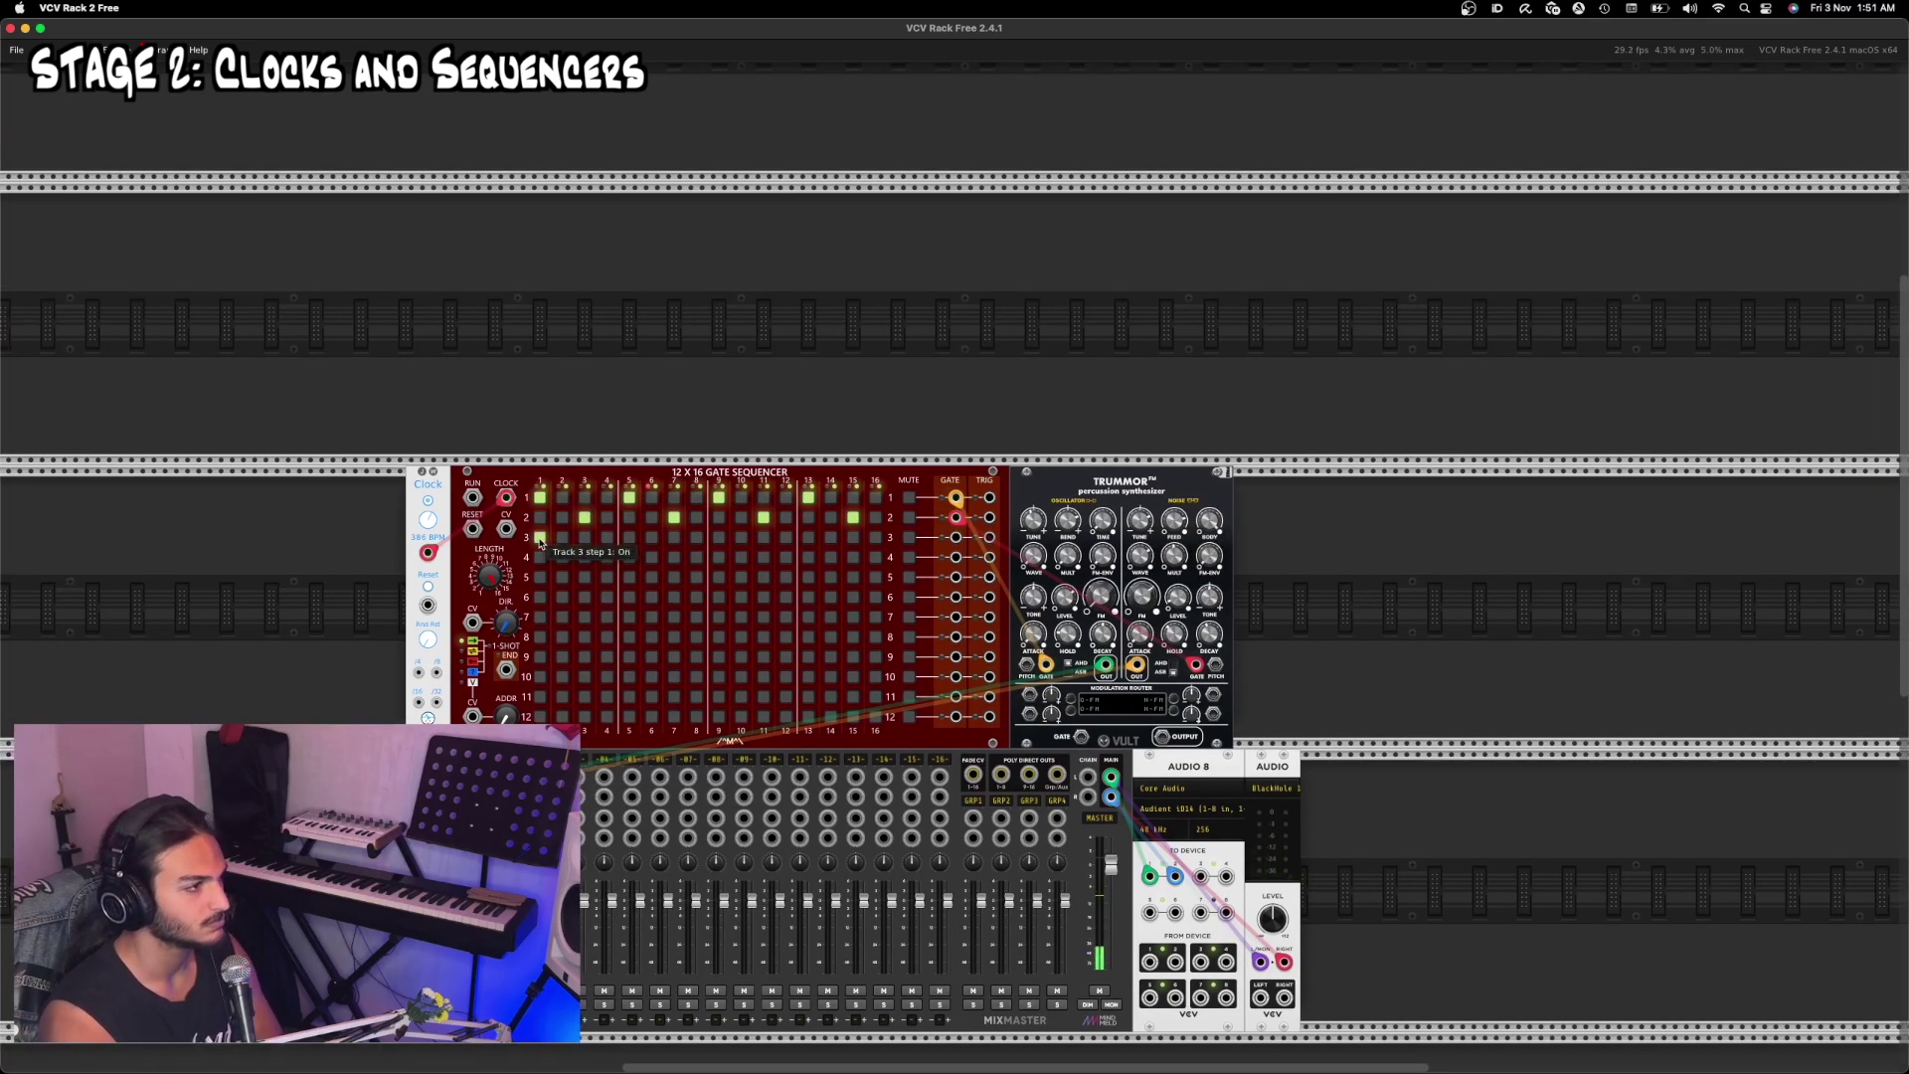
Step: Activate all 16 steps on sequencer track 3
click(538, 539)
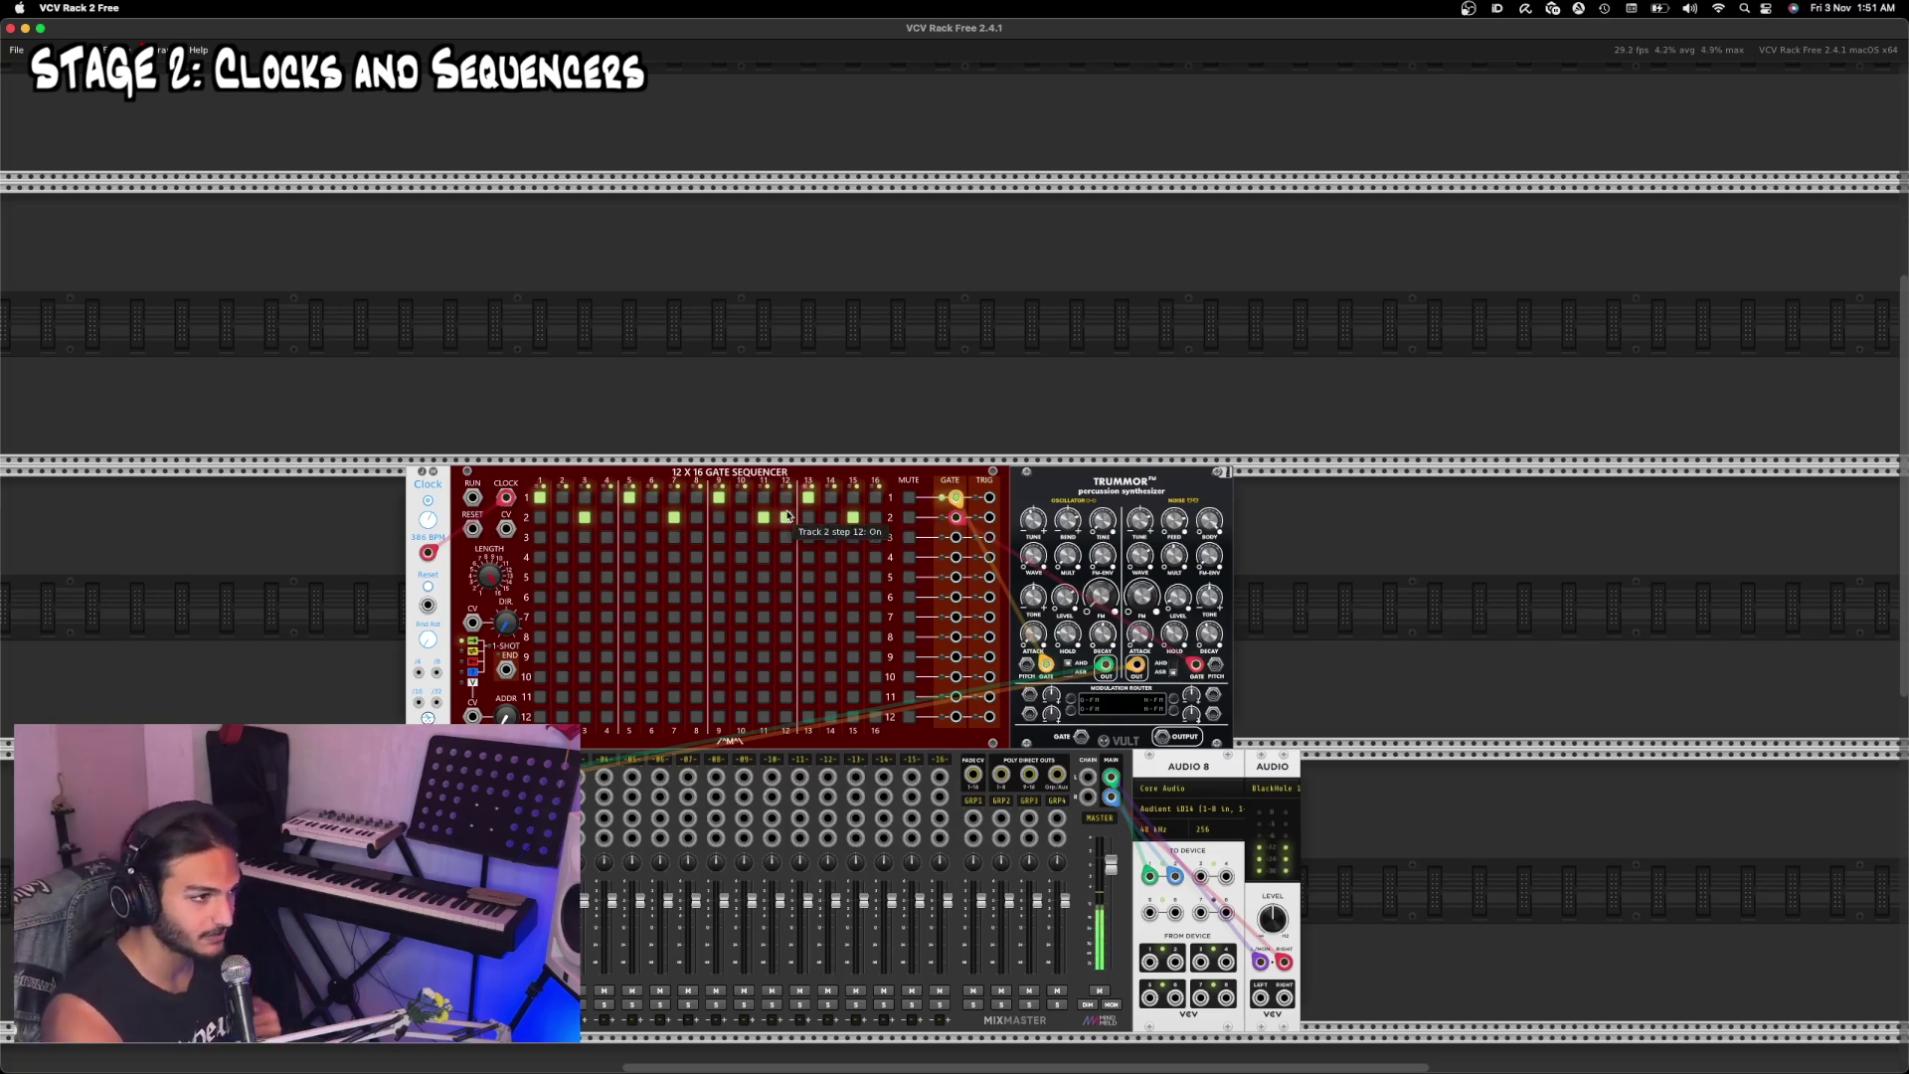
click(539, 536)
click(584, 538)
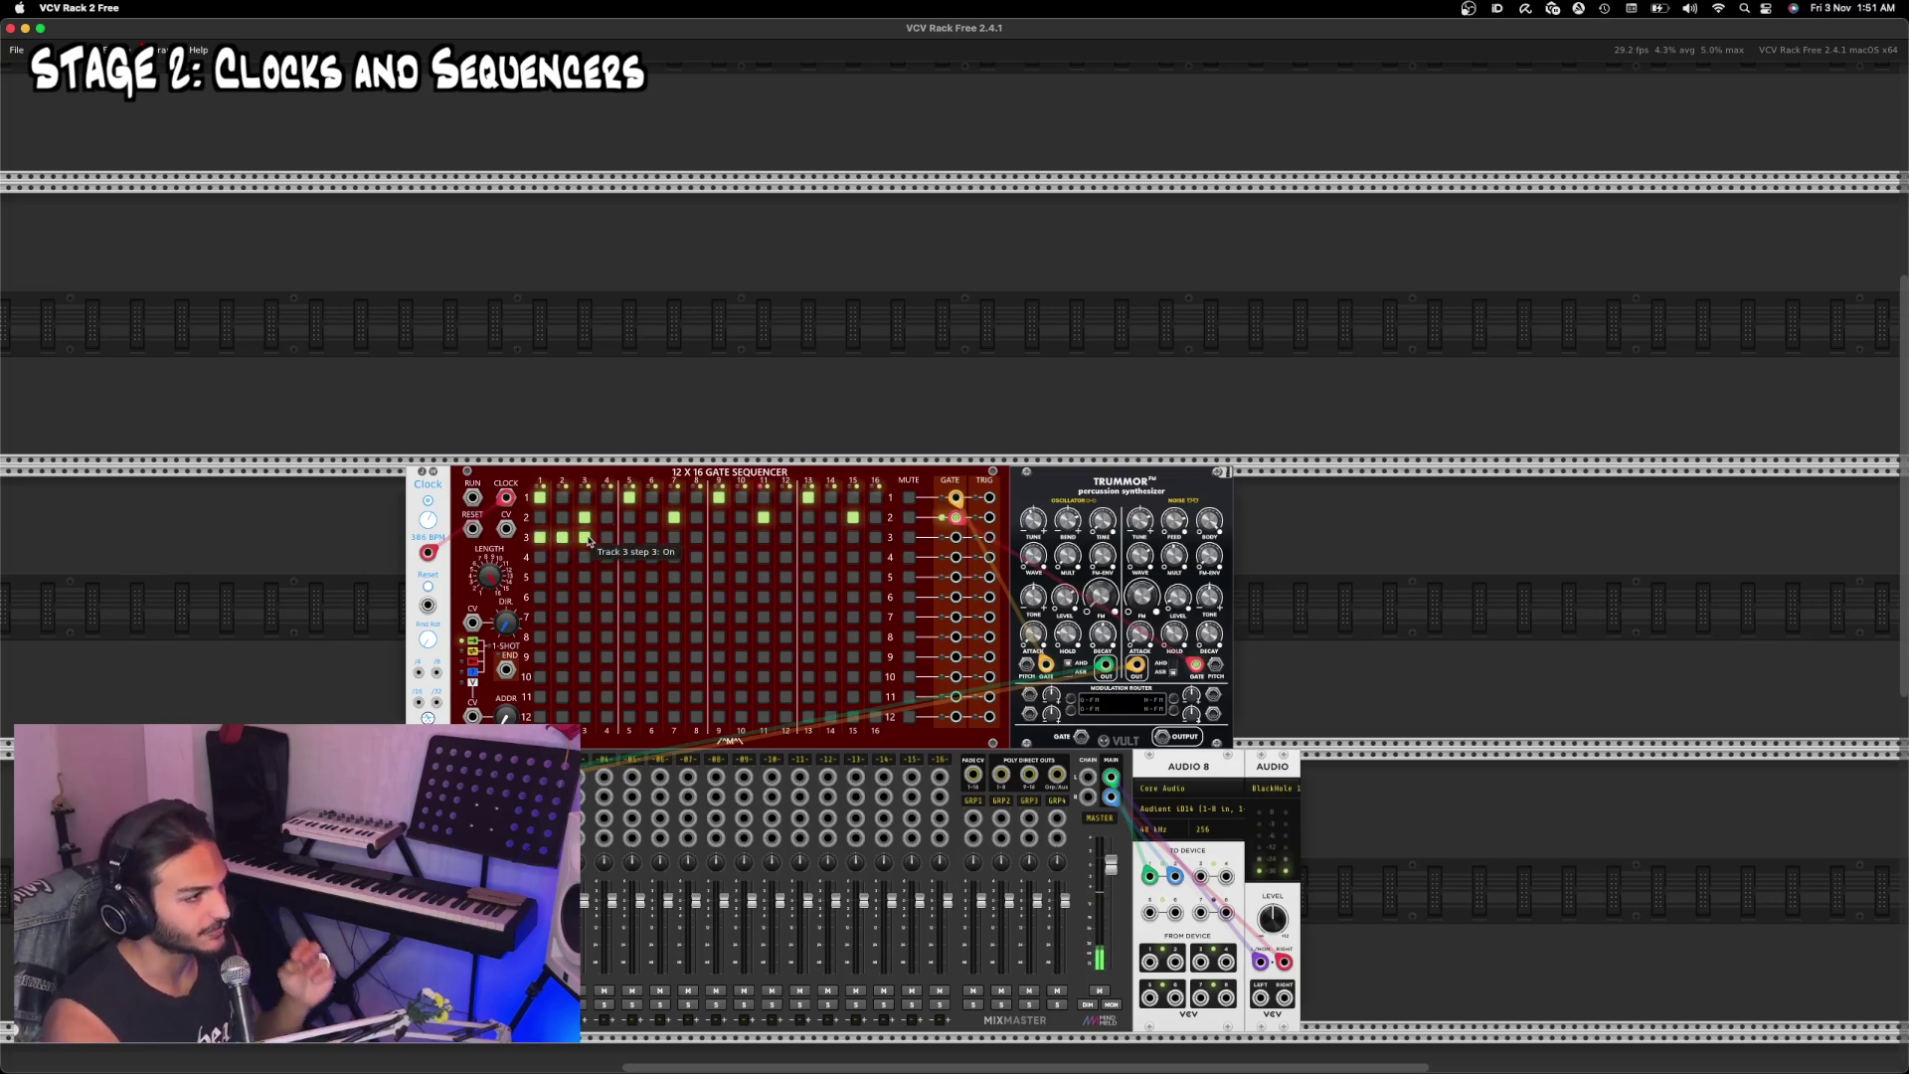
click(606, 538)
click(630, 538)
click(651, 538)
click(674, 538)
click(696, 538)
drag(722, 541, 876, 542)
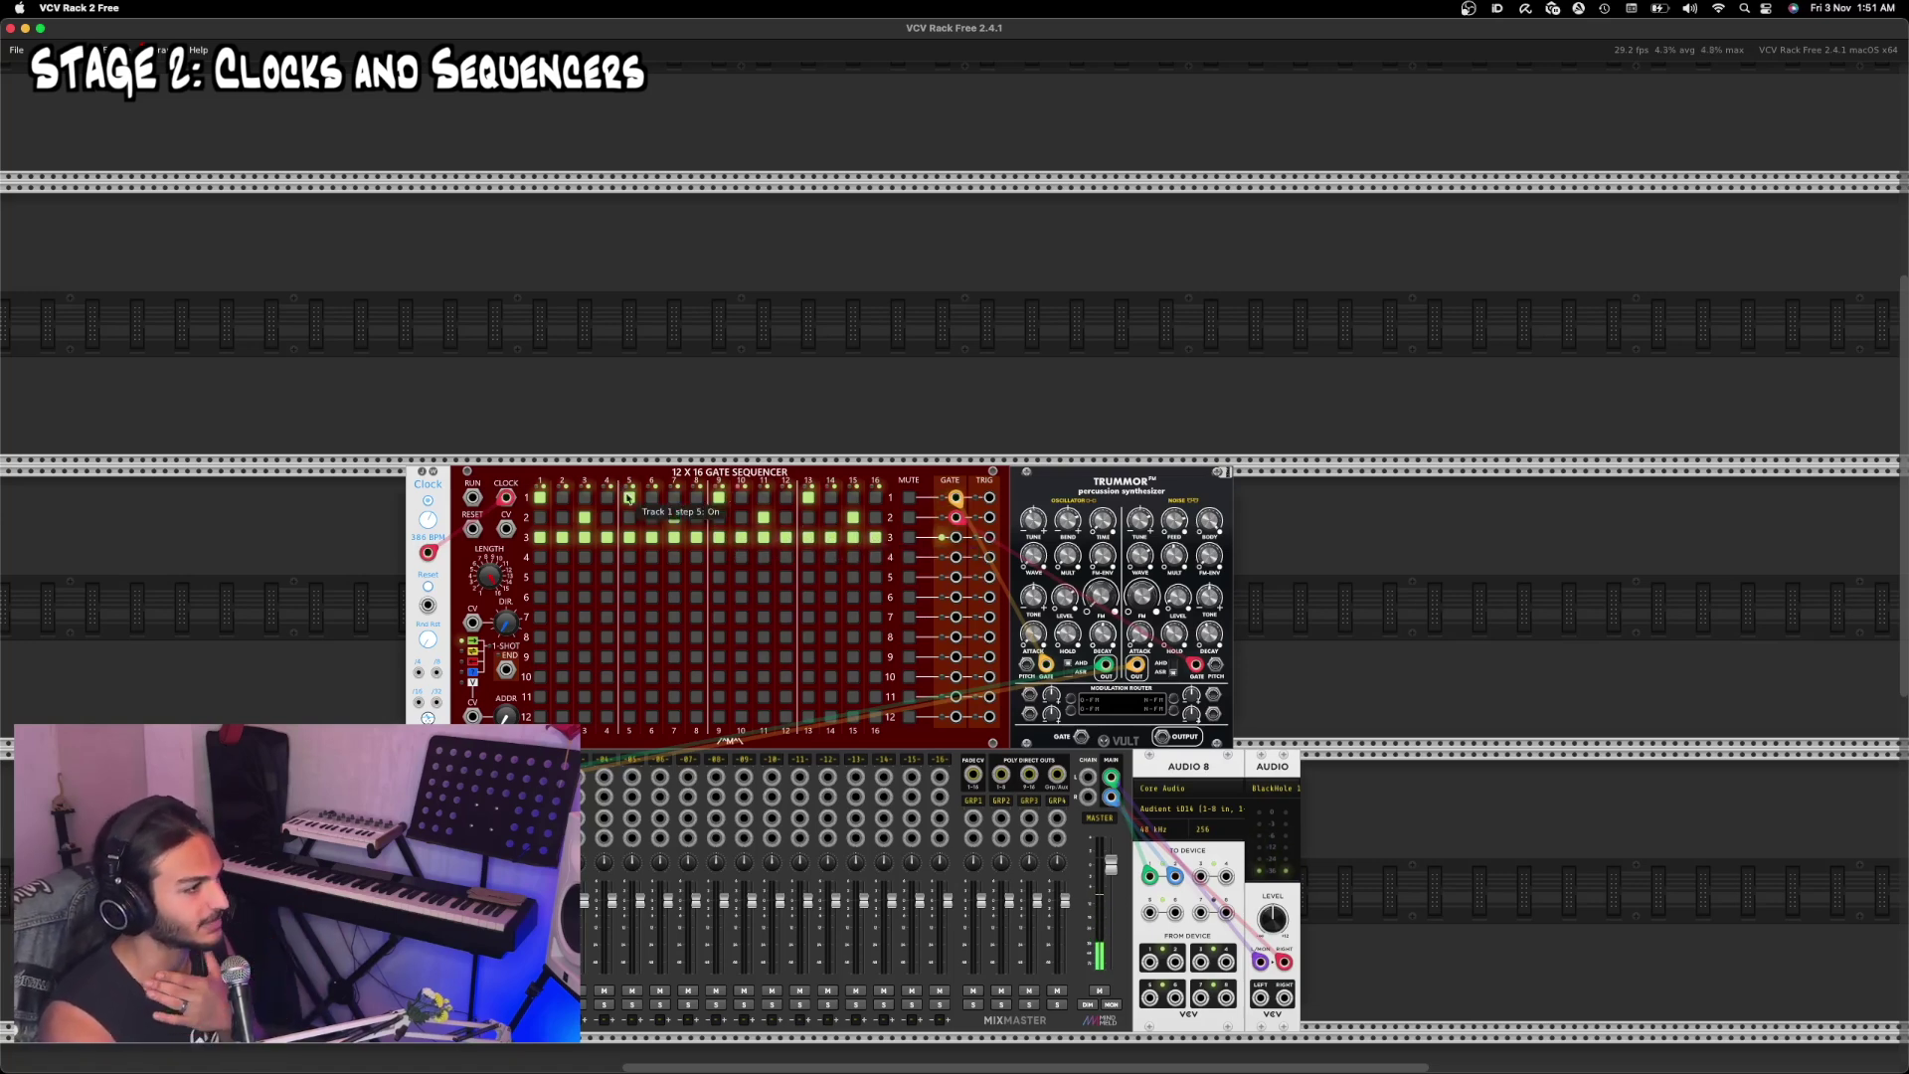
Step: Vary the track 1 pattern by moving step 5 to step 4 and adding step 15, and switch off step 15 on track 2
click(854, 499)
click(855, 518)
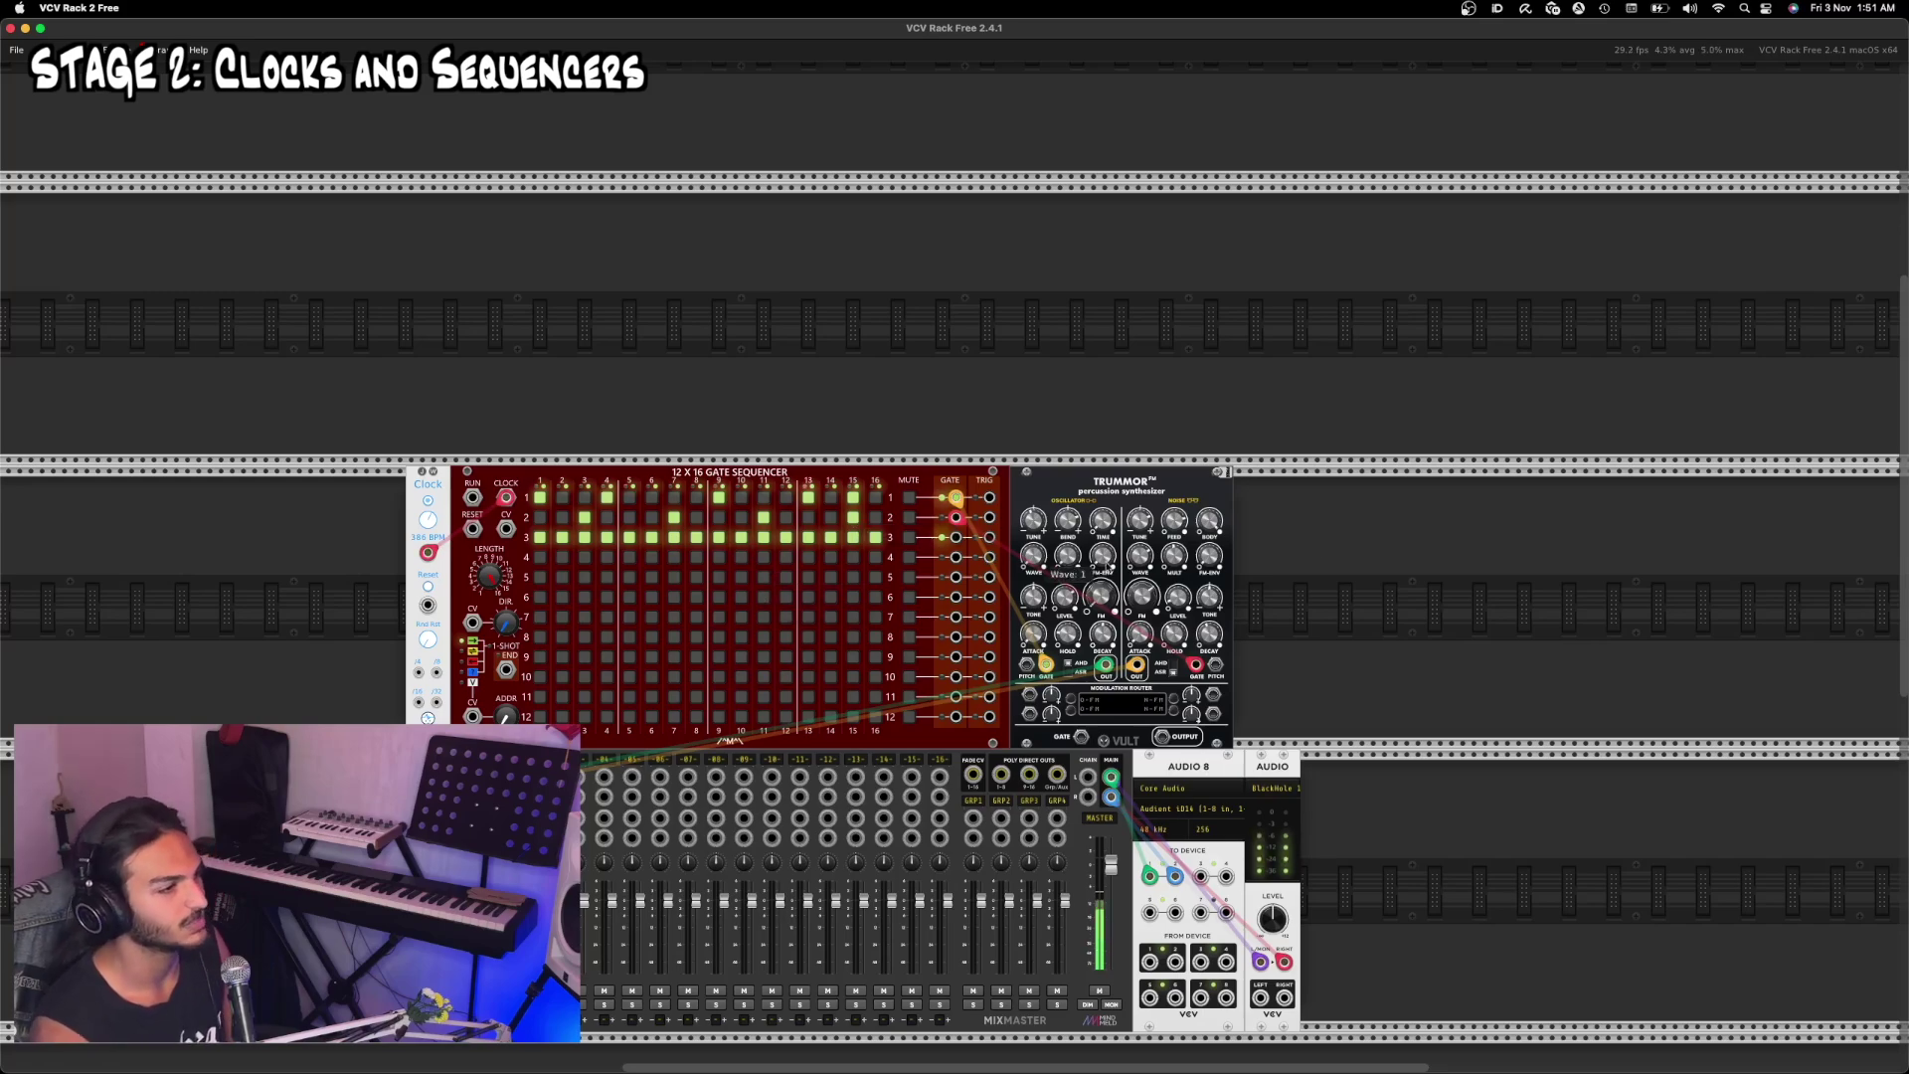
Step: Search the module library for noise and add a Noise module, an ADSR EG and a VCA beside Trummor
scroll(1286, 550, right, 1)
right_click(1252, 574)
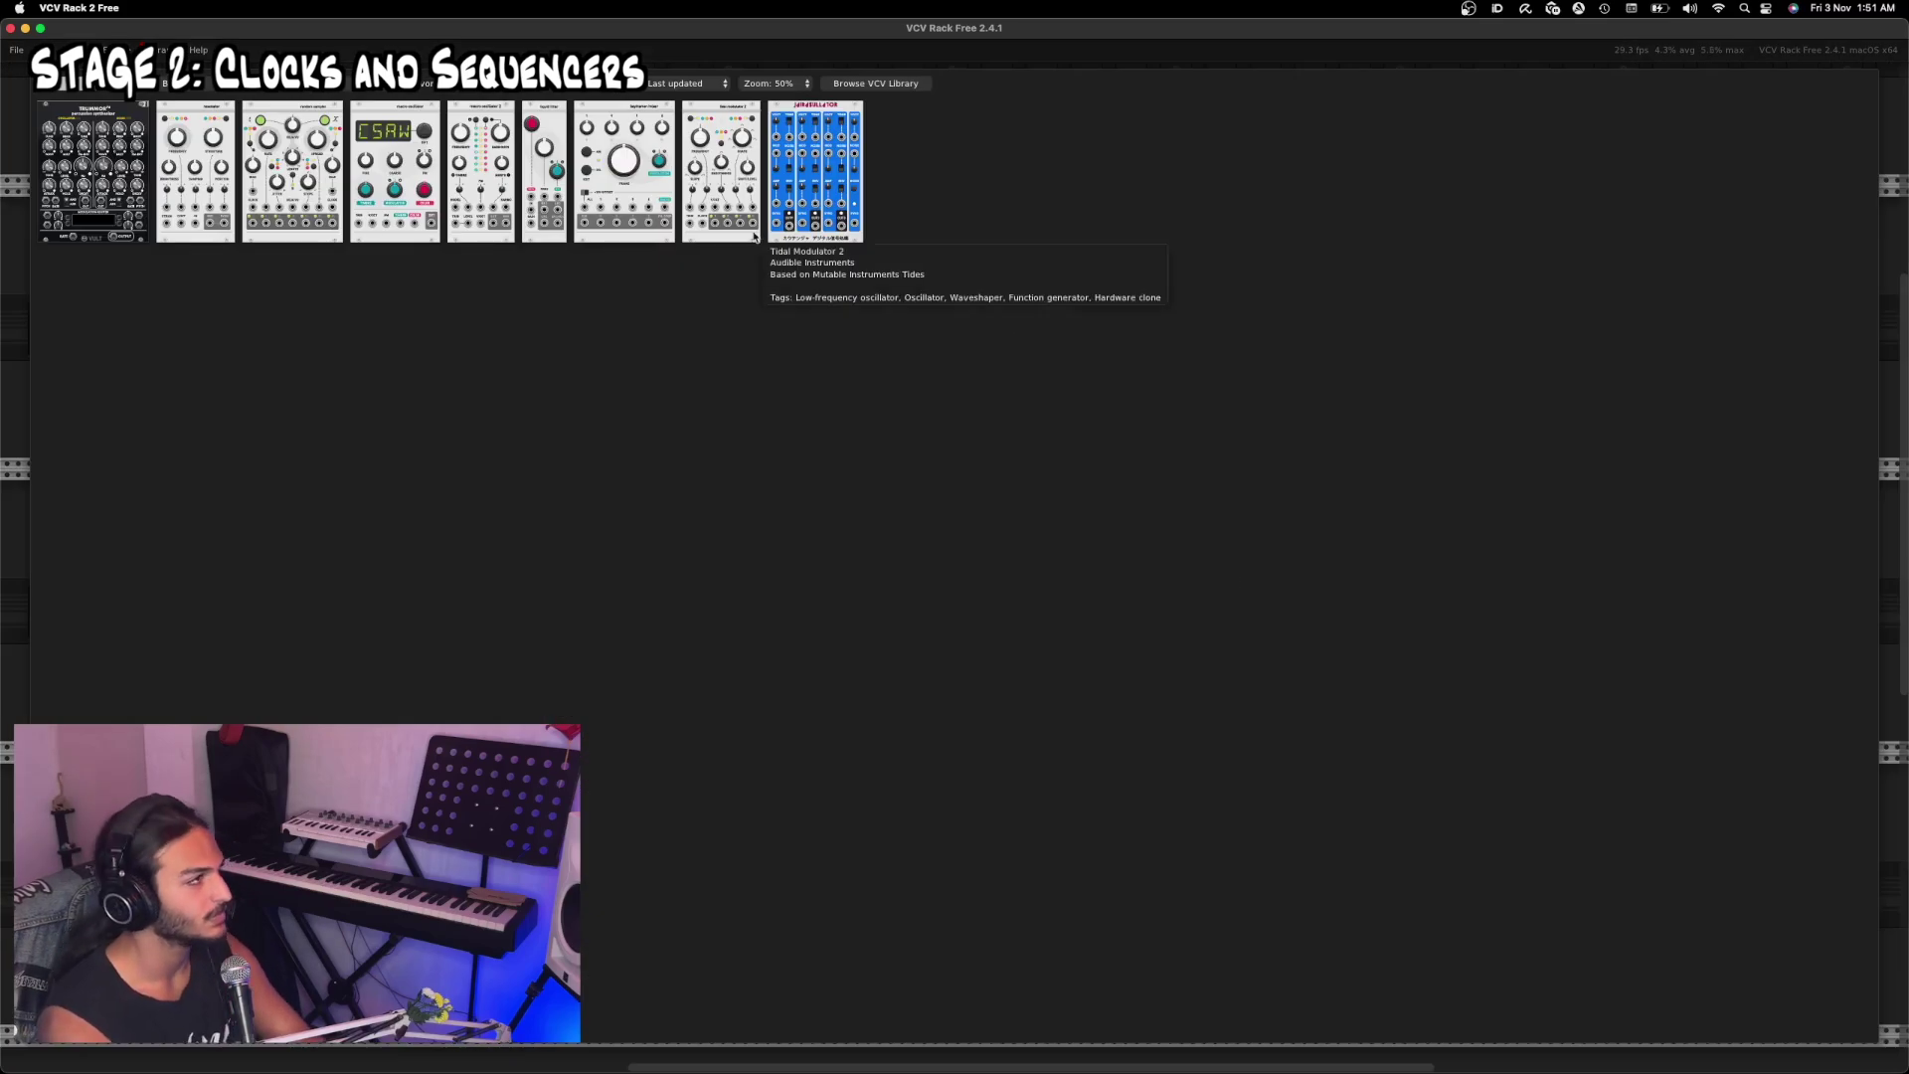
text(clo)
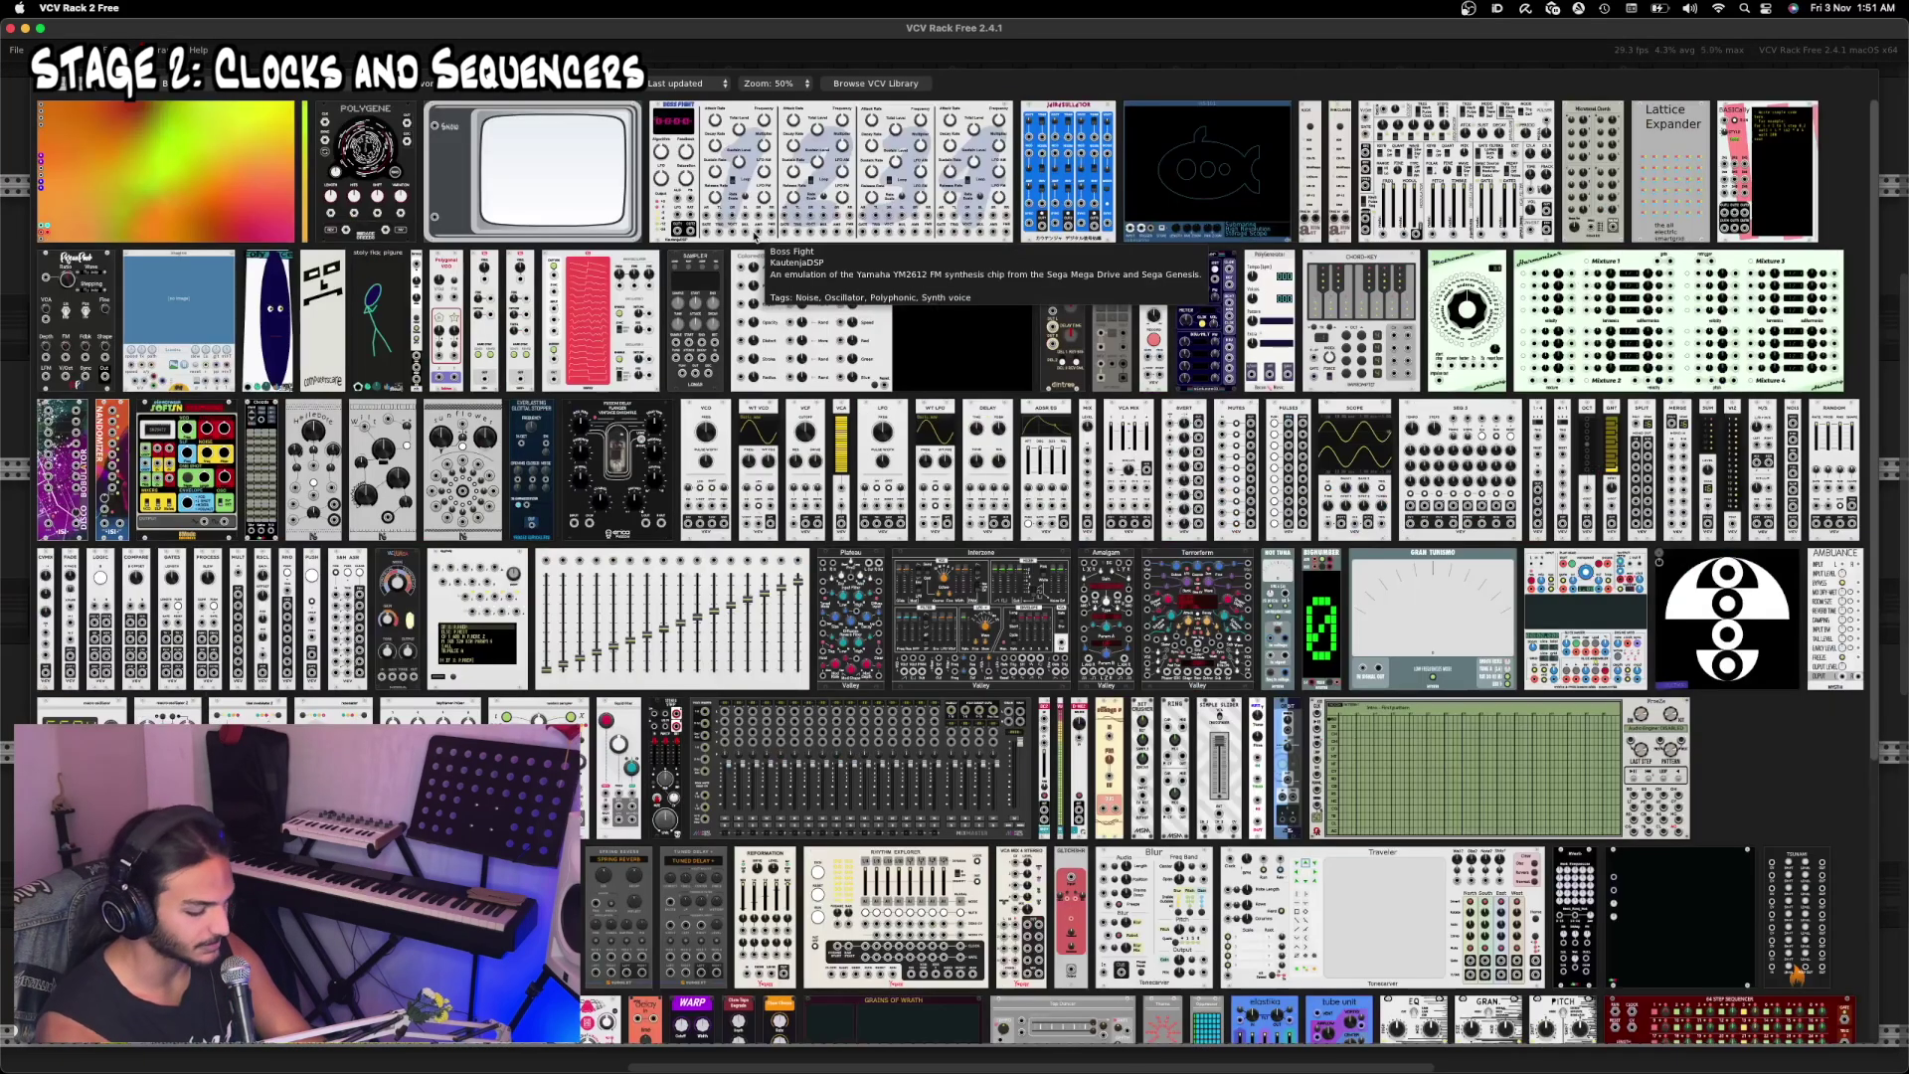
key(BackSpace)
key(BackSpace)
text(ise)
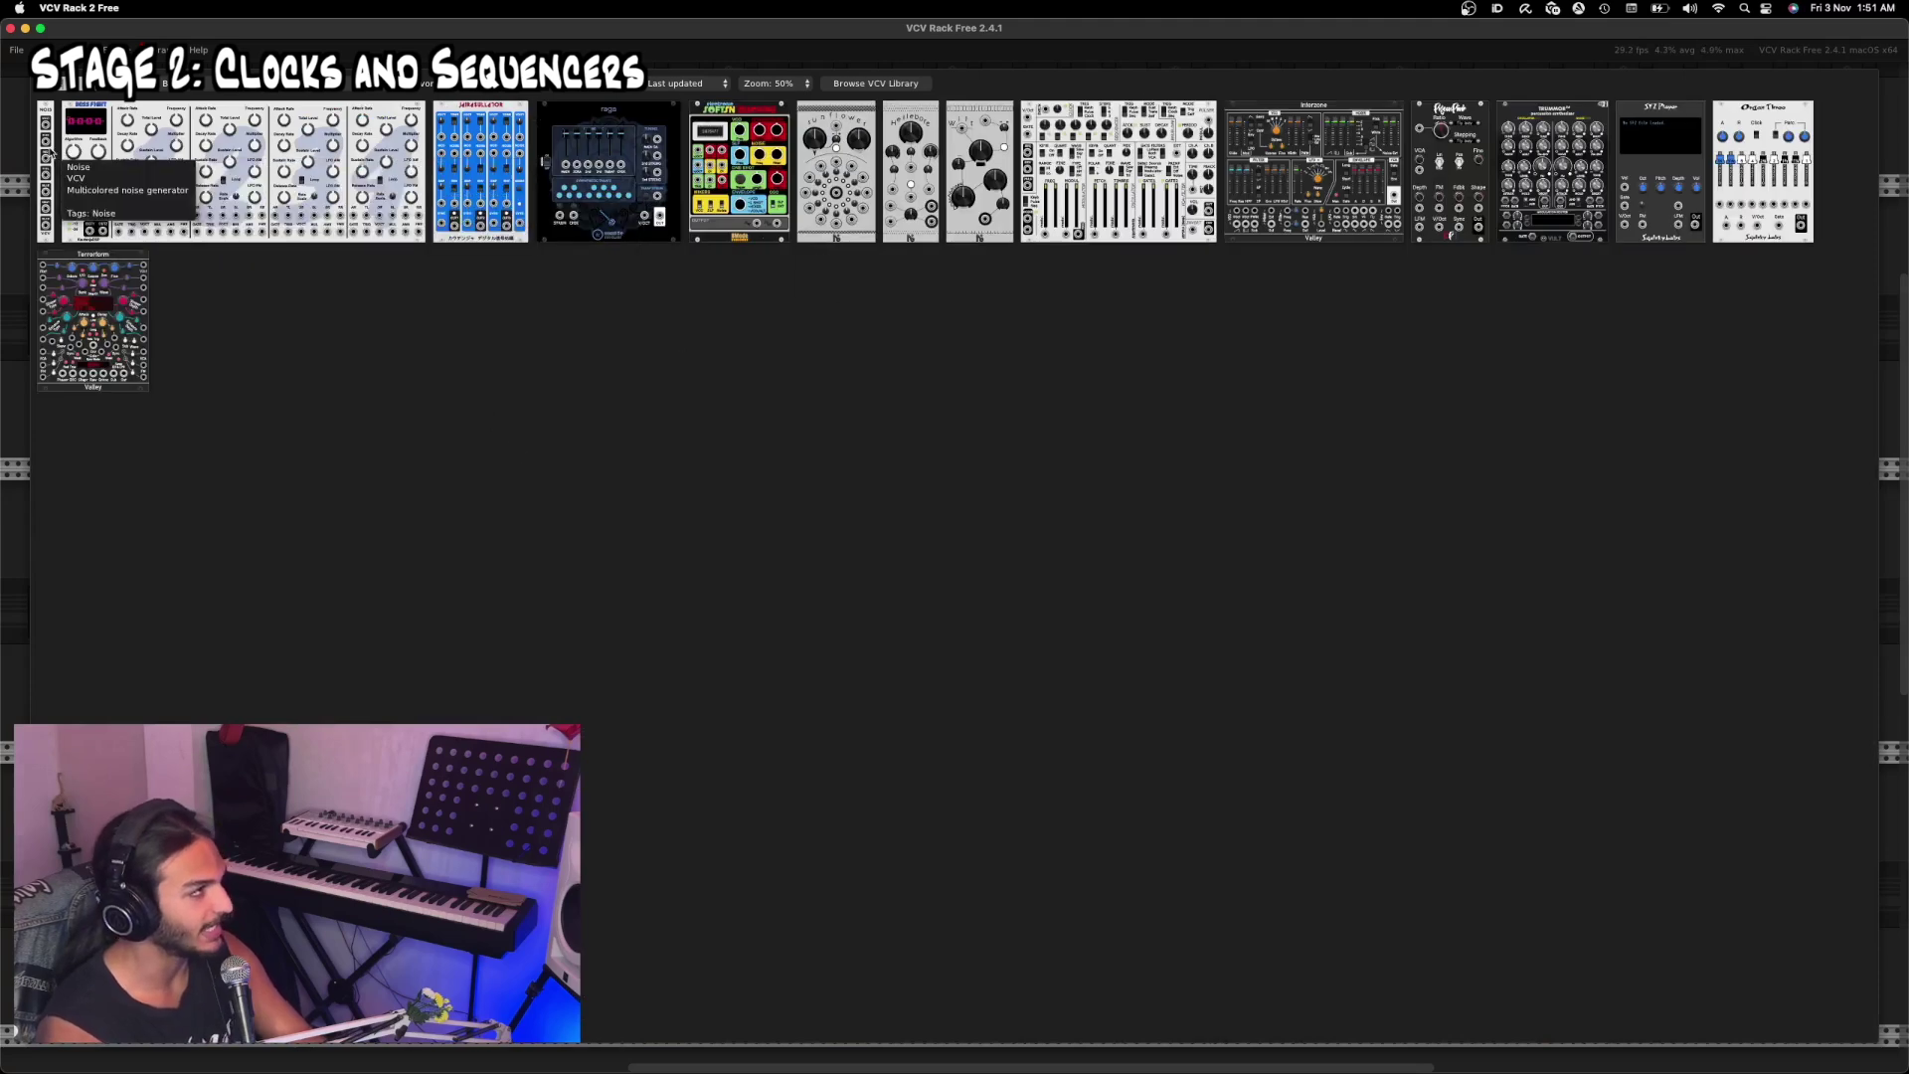
click(48, 151)
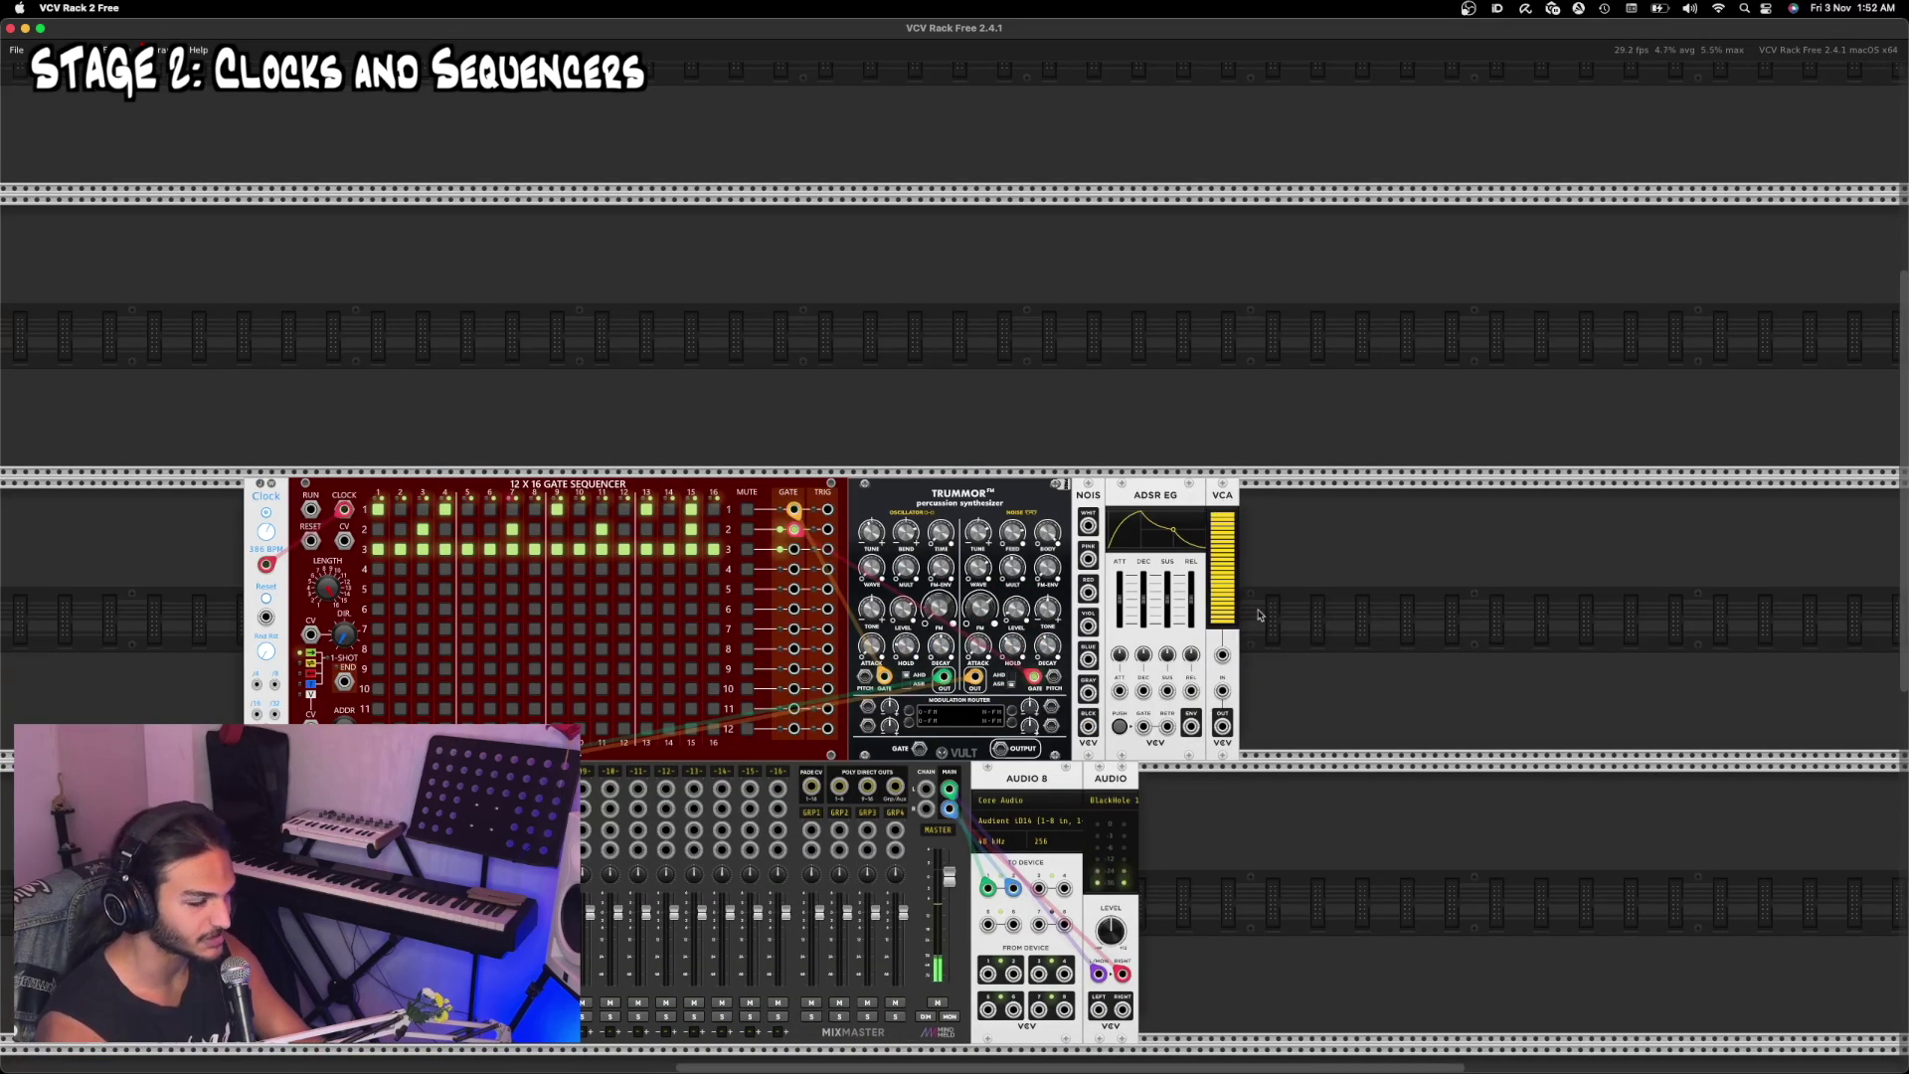
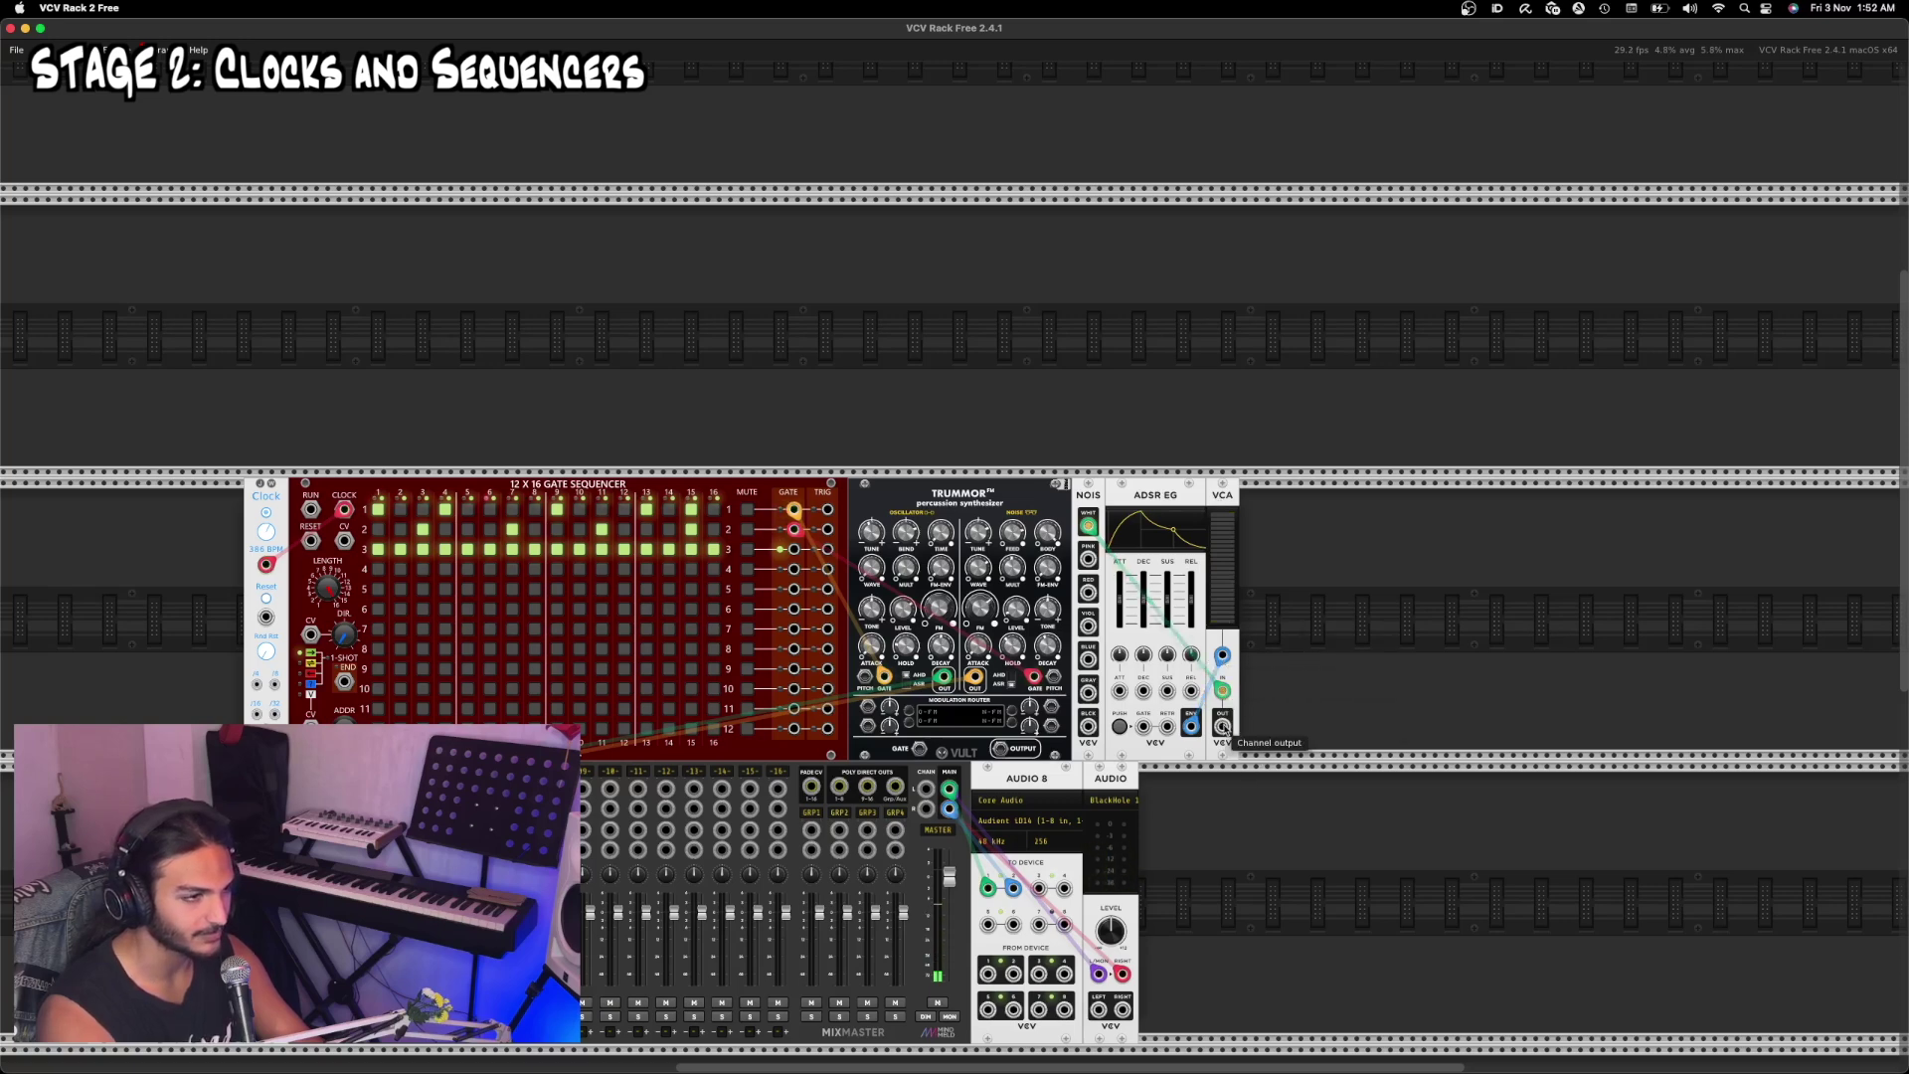
Step: Patch the noise VCA's output to mixer channel 3 and drive its ADSR EG's gate and retrigger inputs from sequencer track 3's gate and trigger outputs
drag(1223, 727, 415, 789)
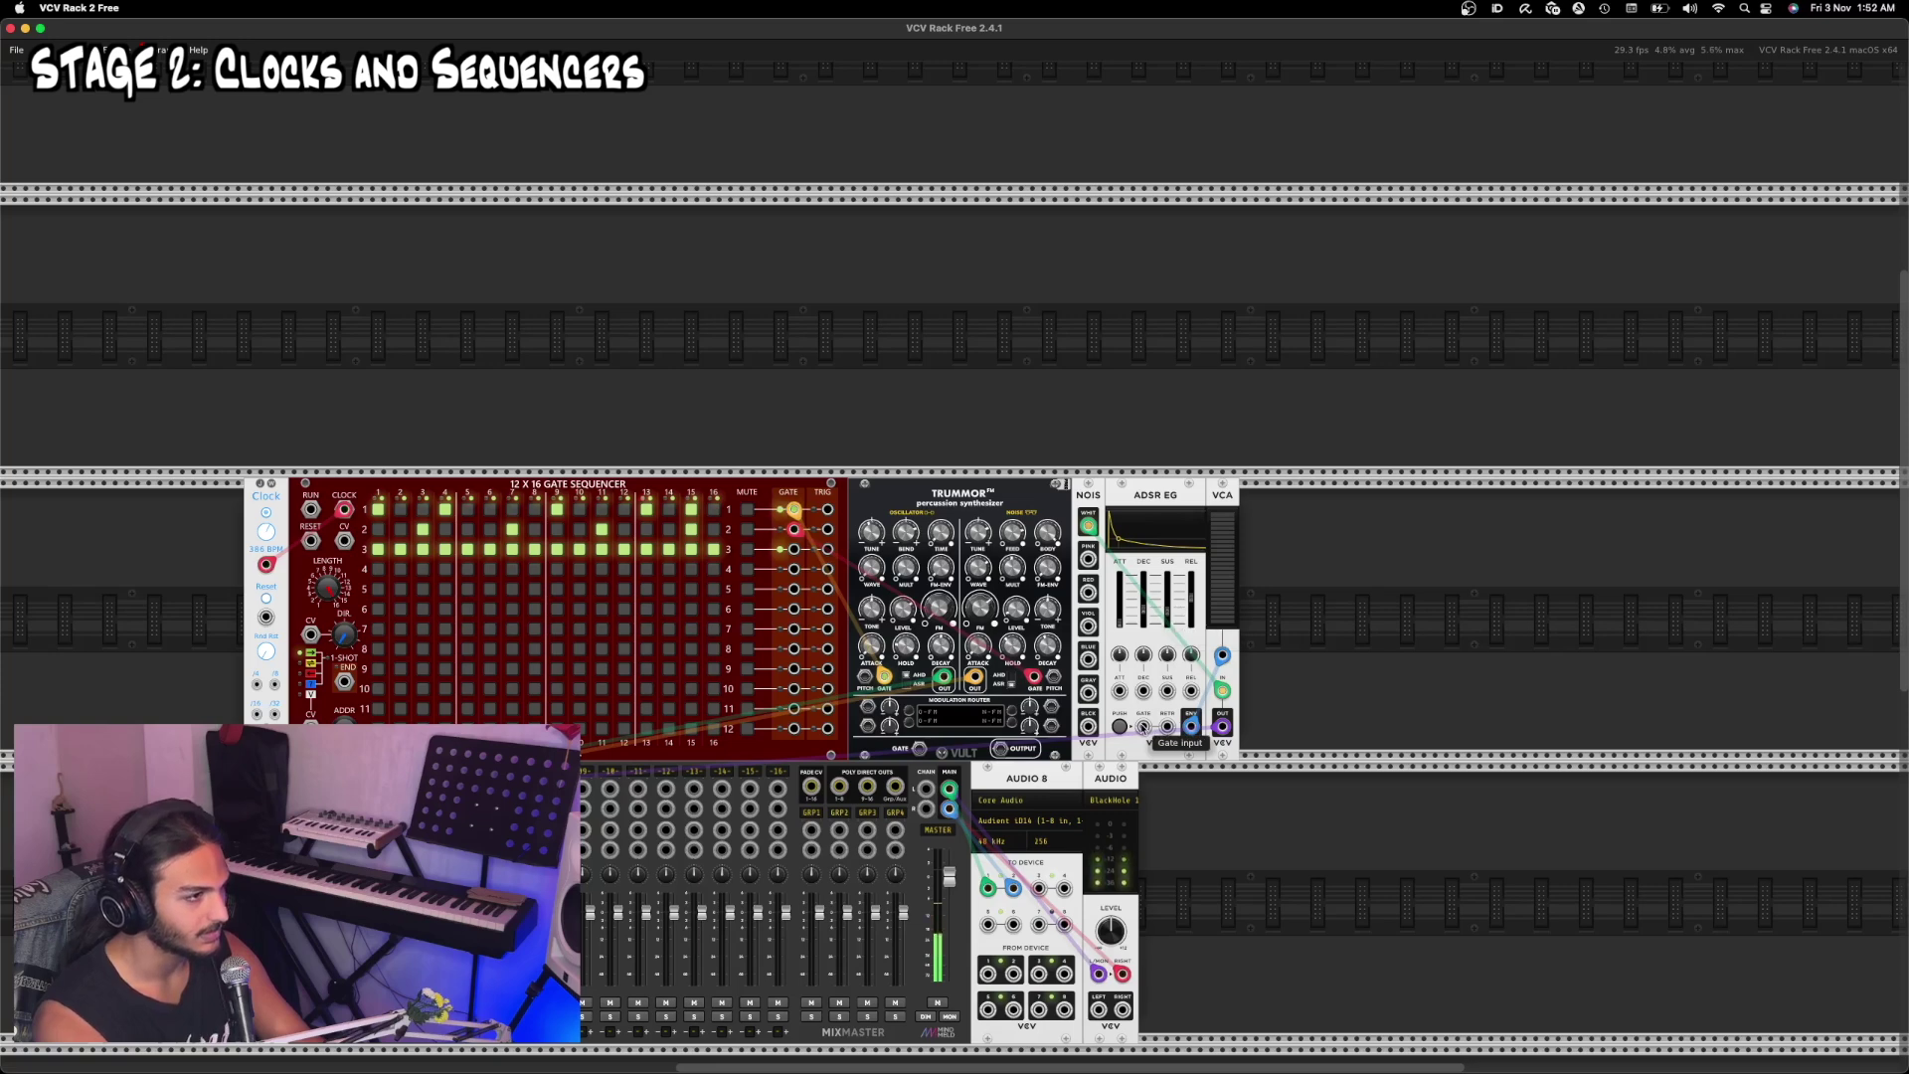
drag(1143, 726, 794, 549)
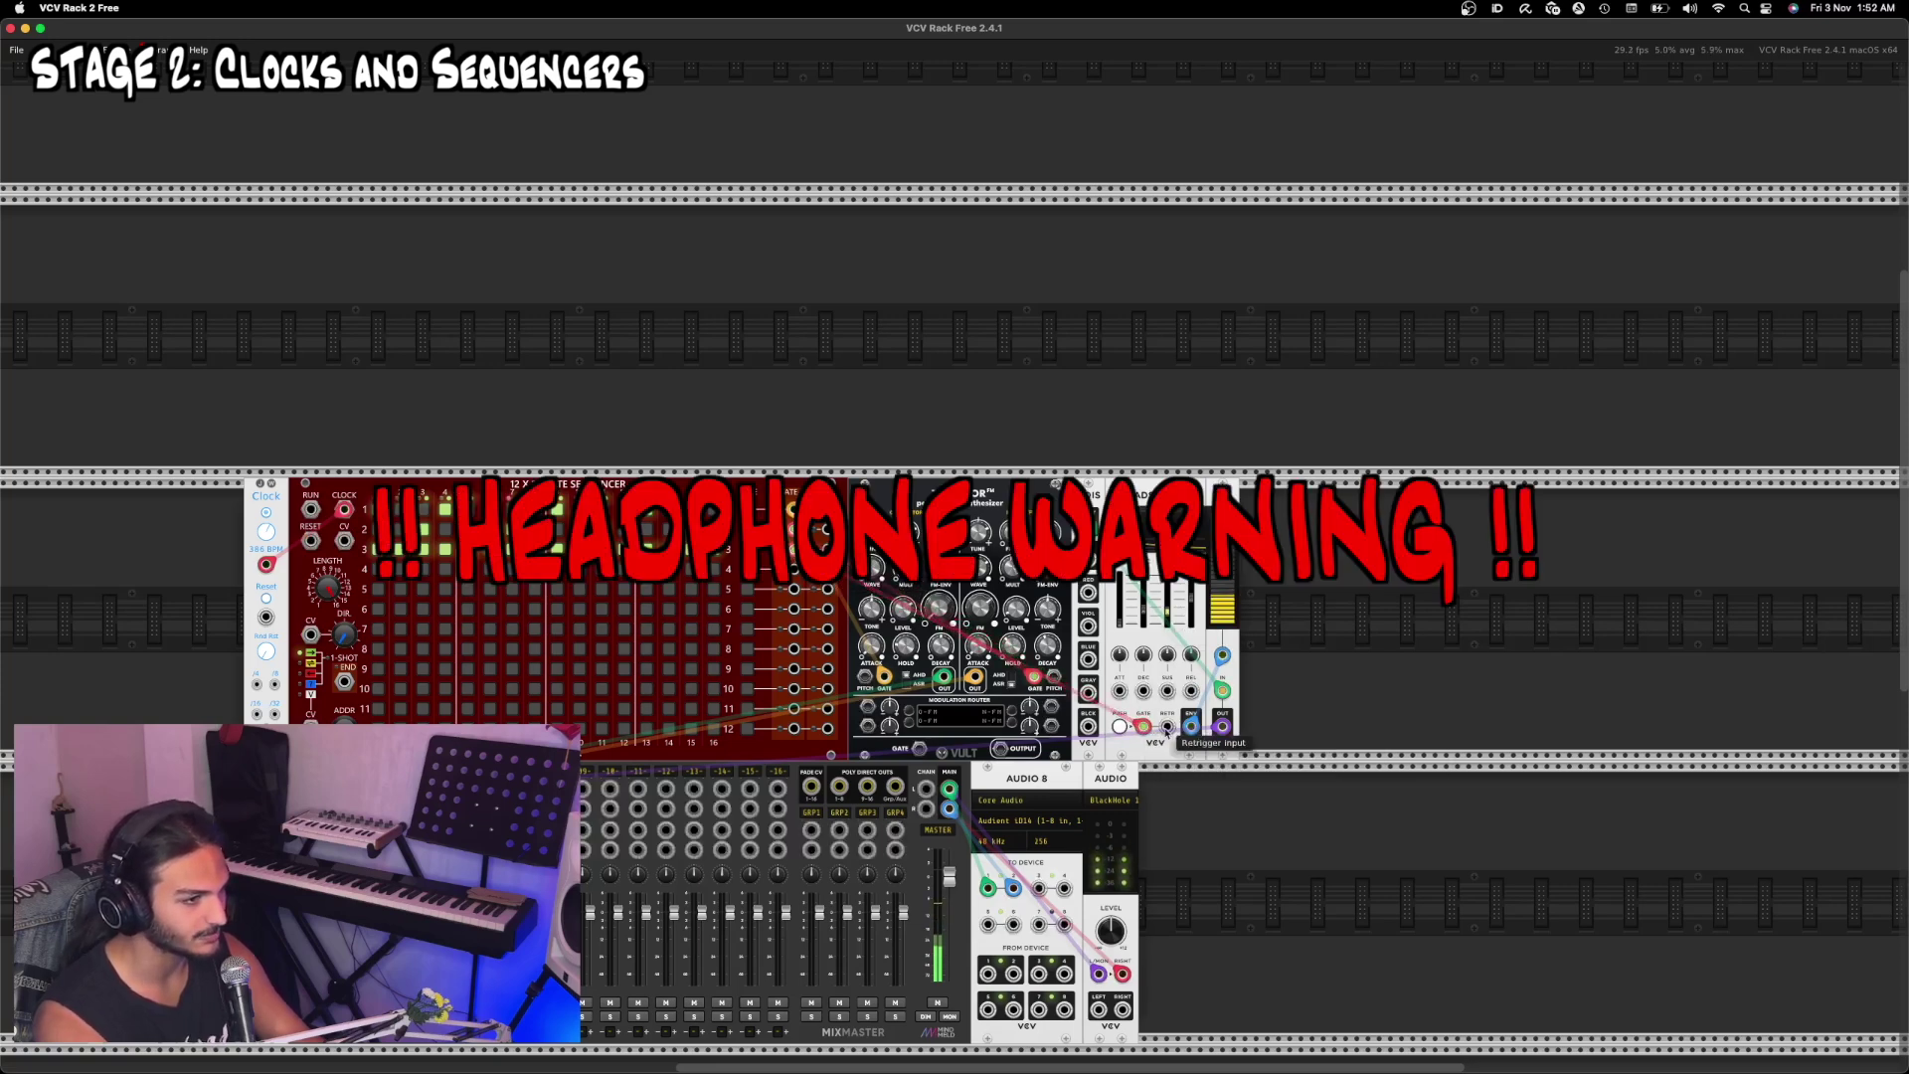
drag(923, 627, 828, 549)
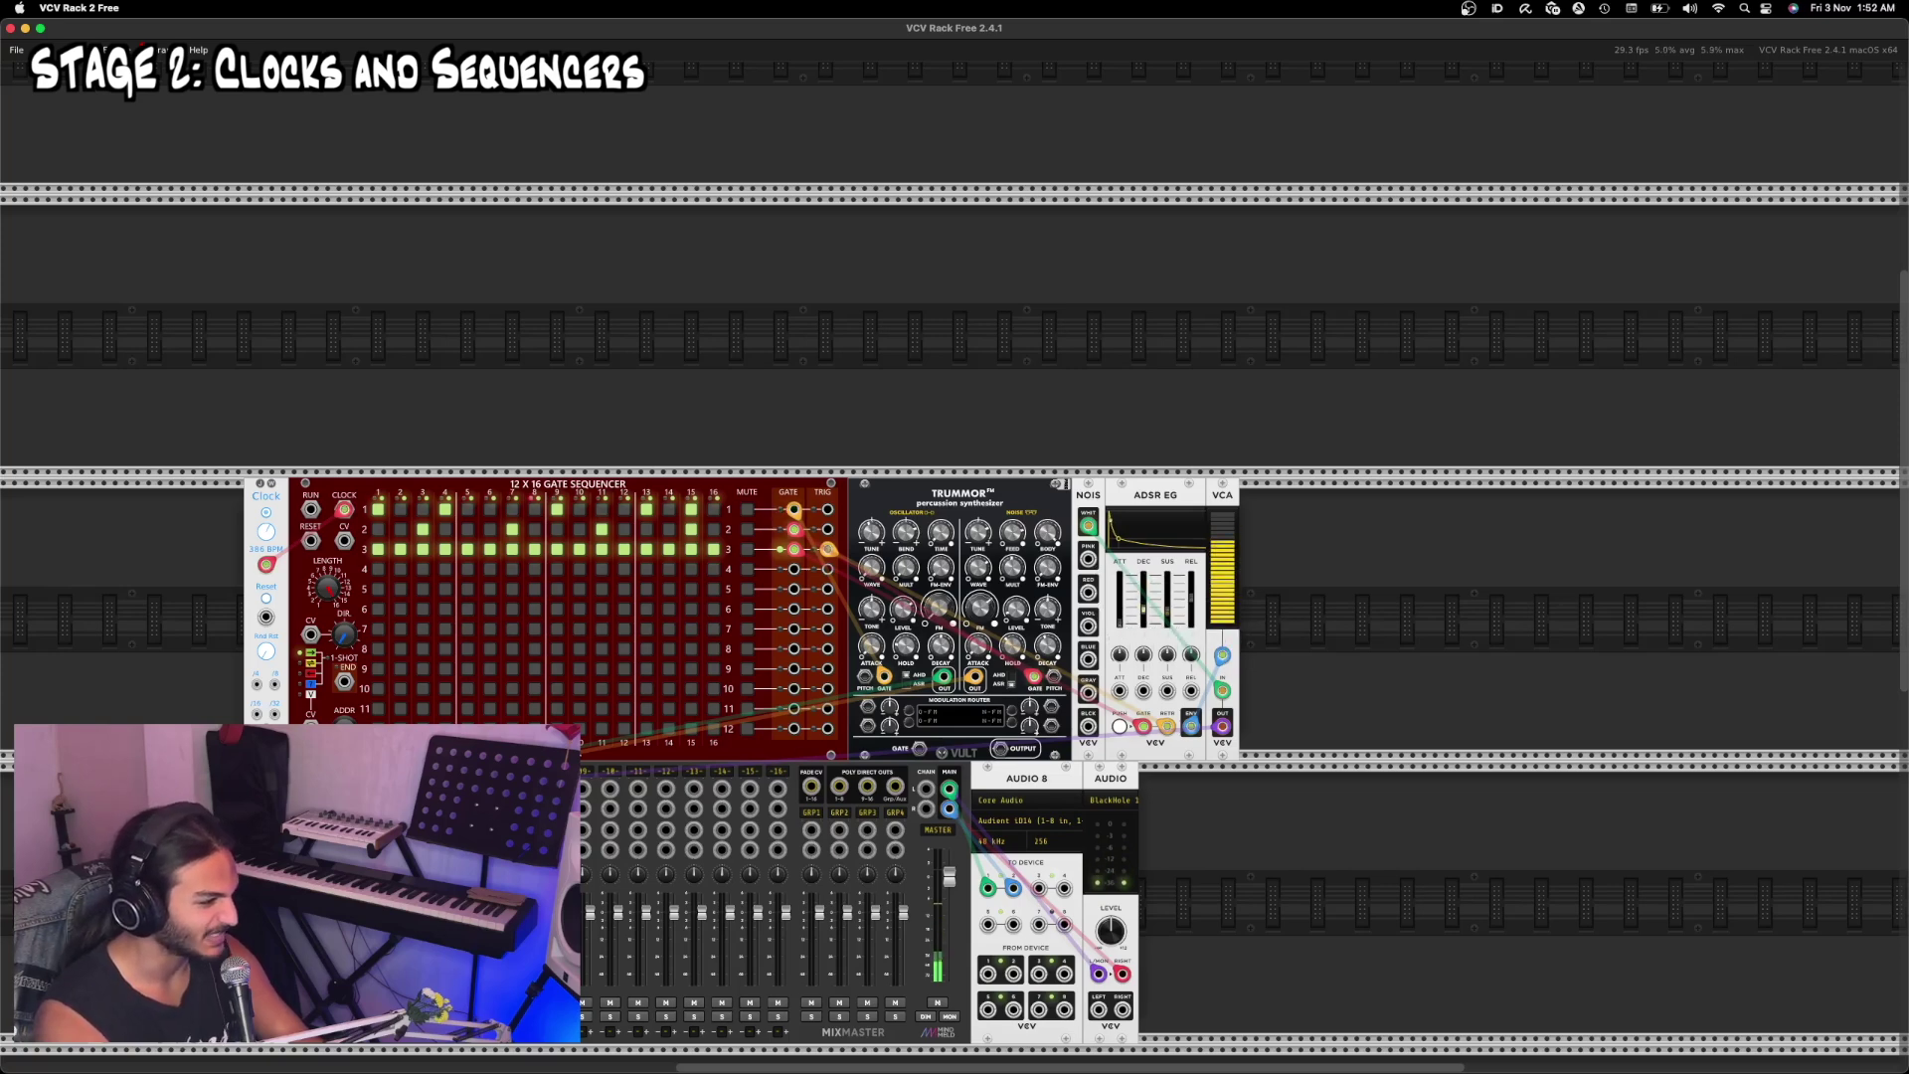
Step: Set the hi-hat envelope's decay to 1 ms and modulate its decay CV from the track 4 gate, programming track 4 with steps including 12
mouse_move(1143, 608)
mouse_down()
mouse_move(1143, 628)
mouse_move(1143, 592)
mouse_up()
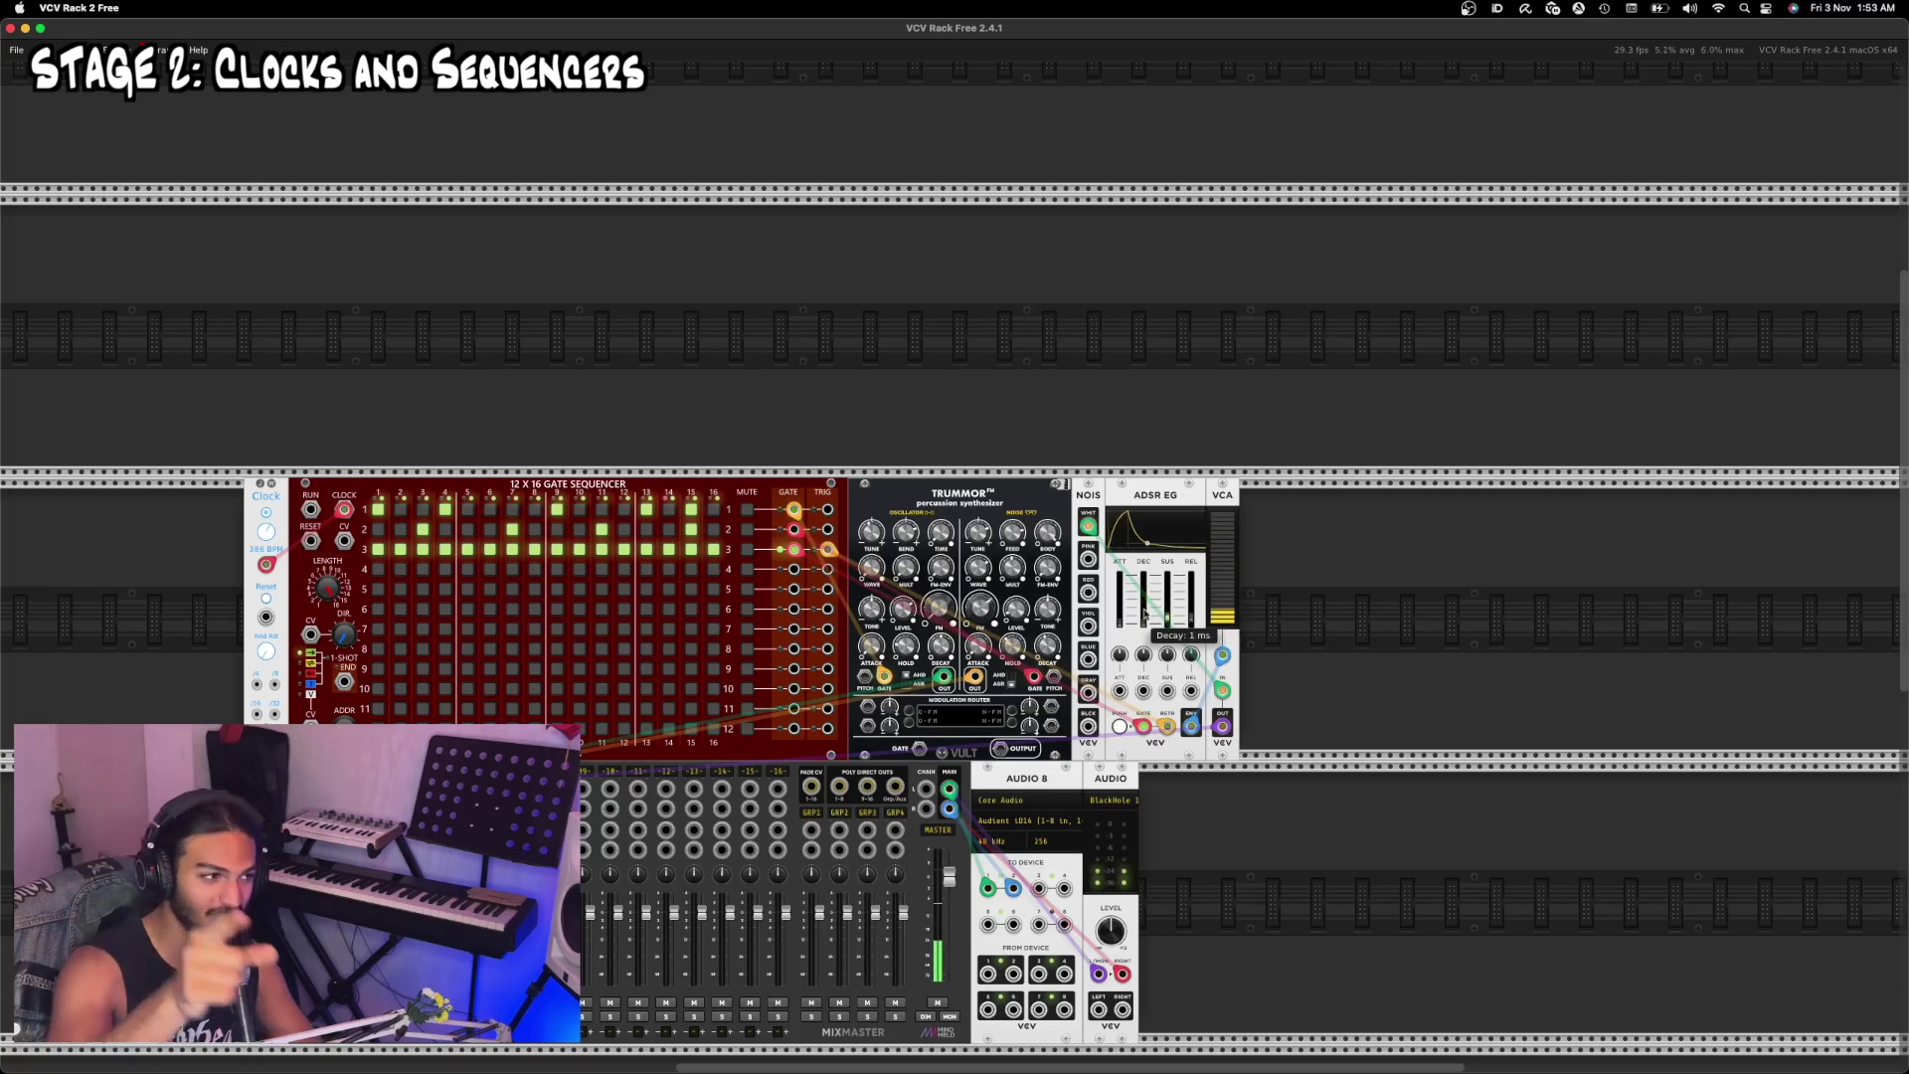
drag(1143, 690, 794, 569)
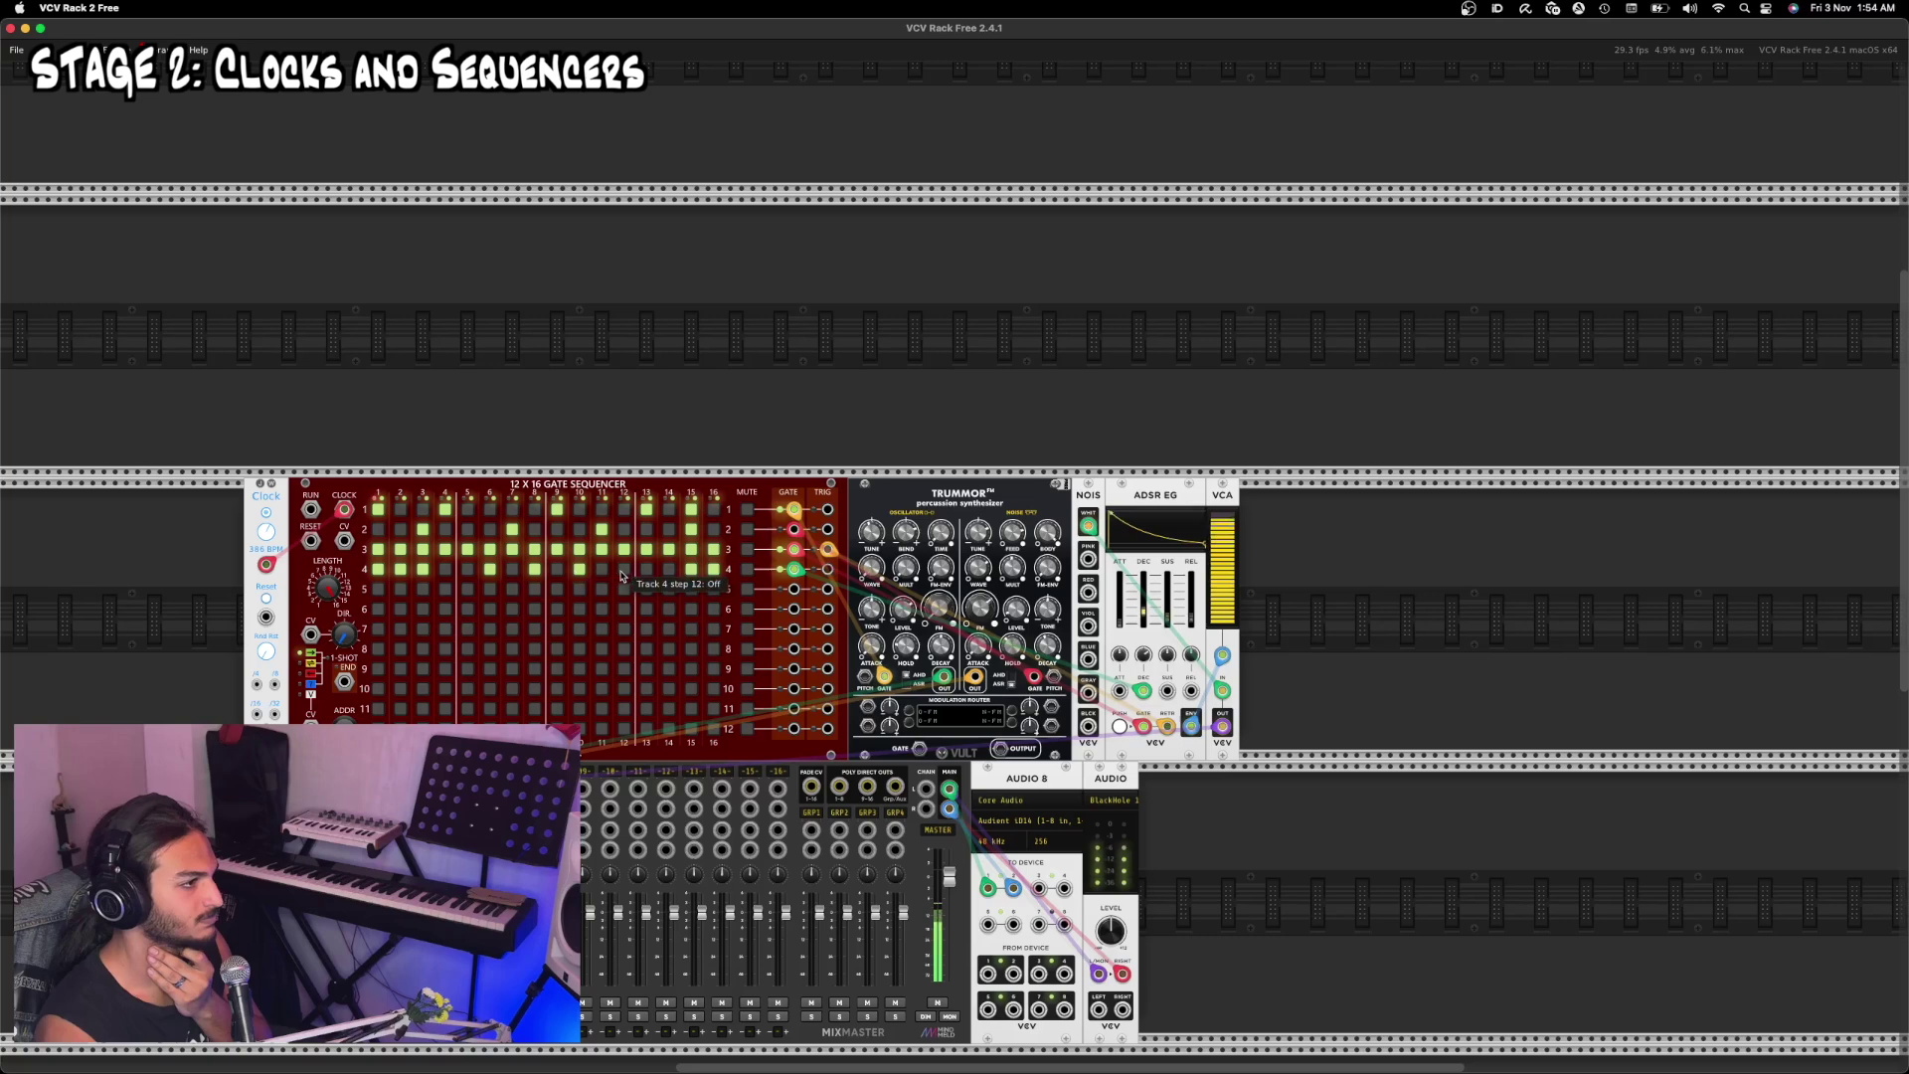
click(624, 570)
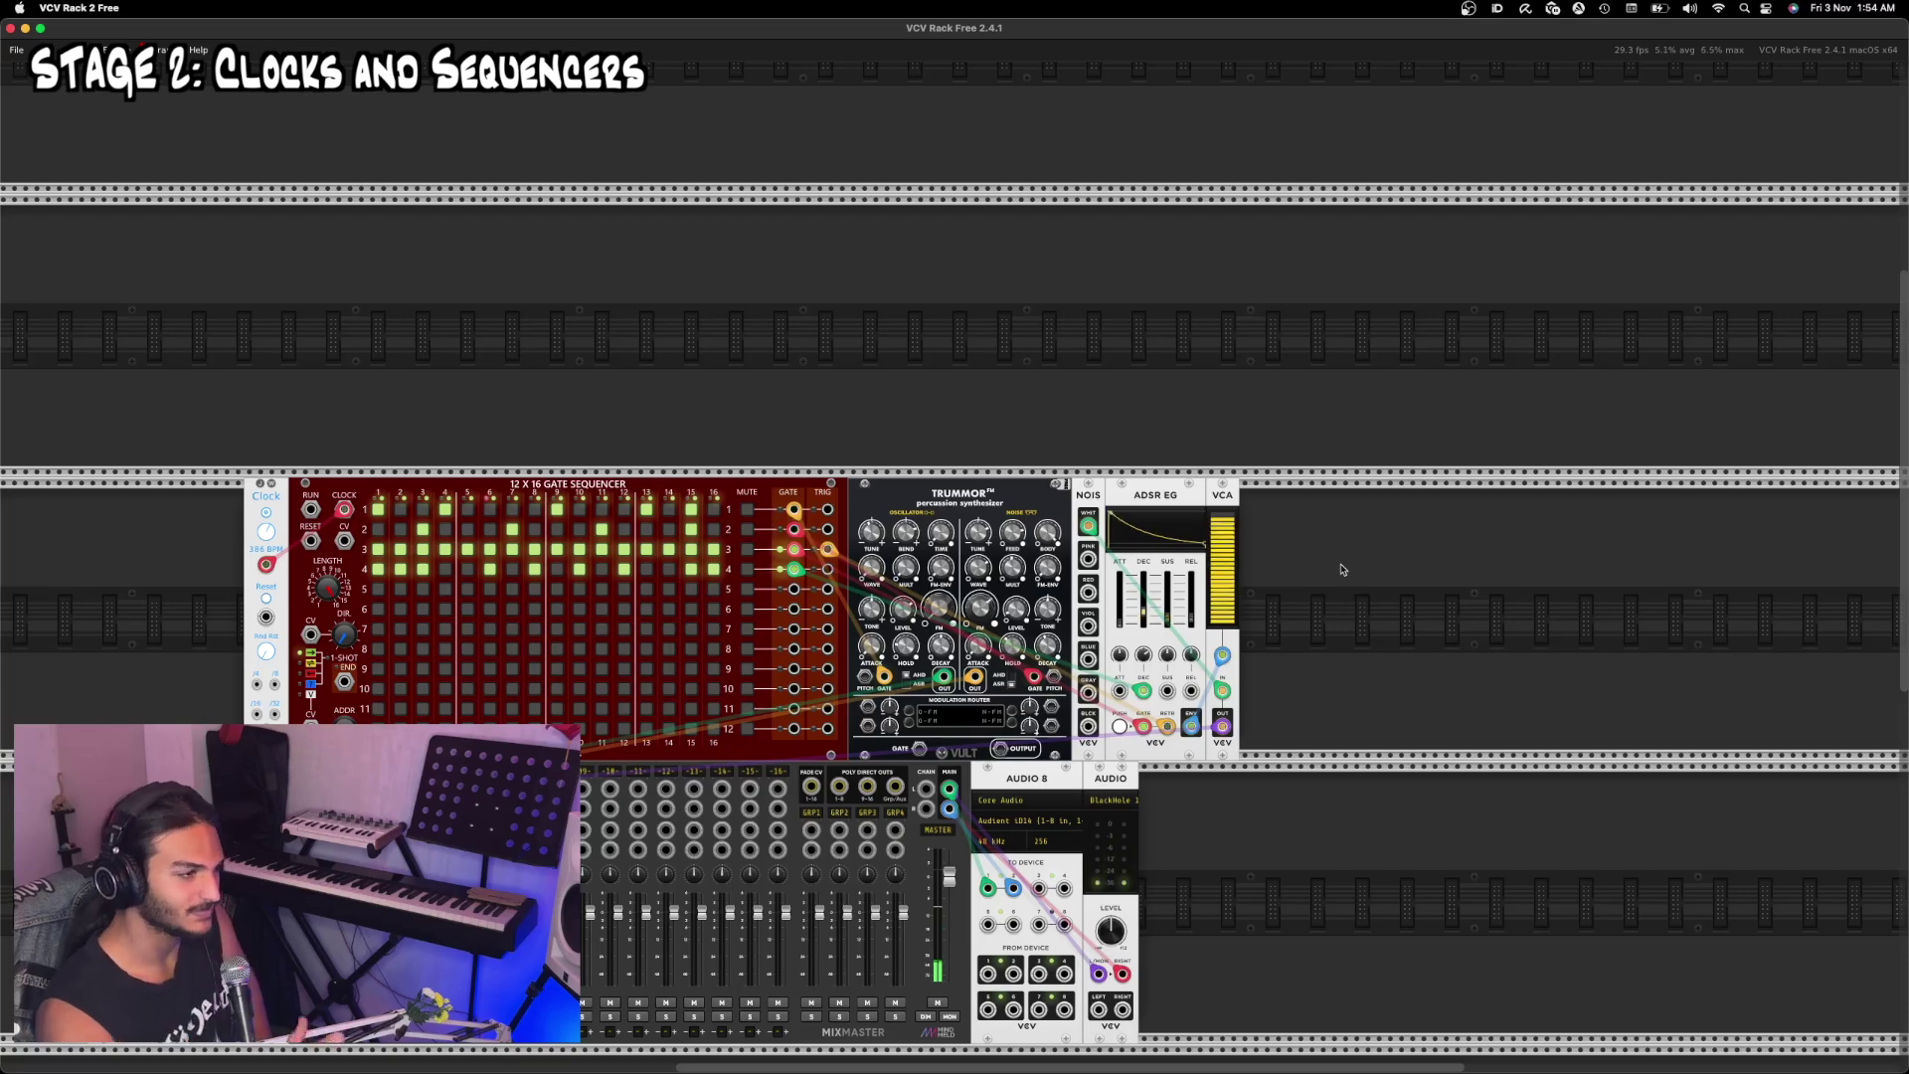
scroll(1126, 371, up, 2)
scroll(1127, 372, left, 2)
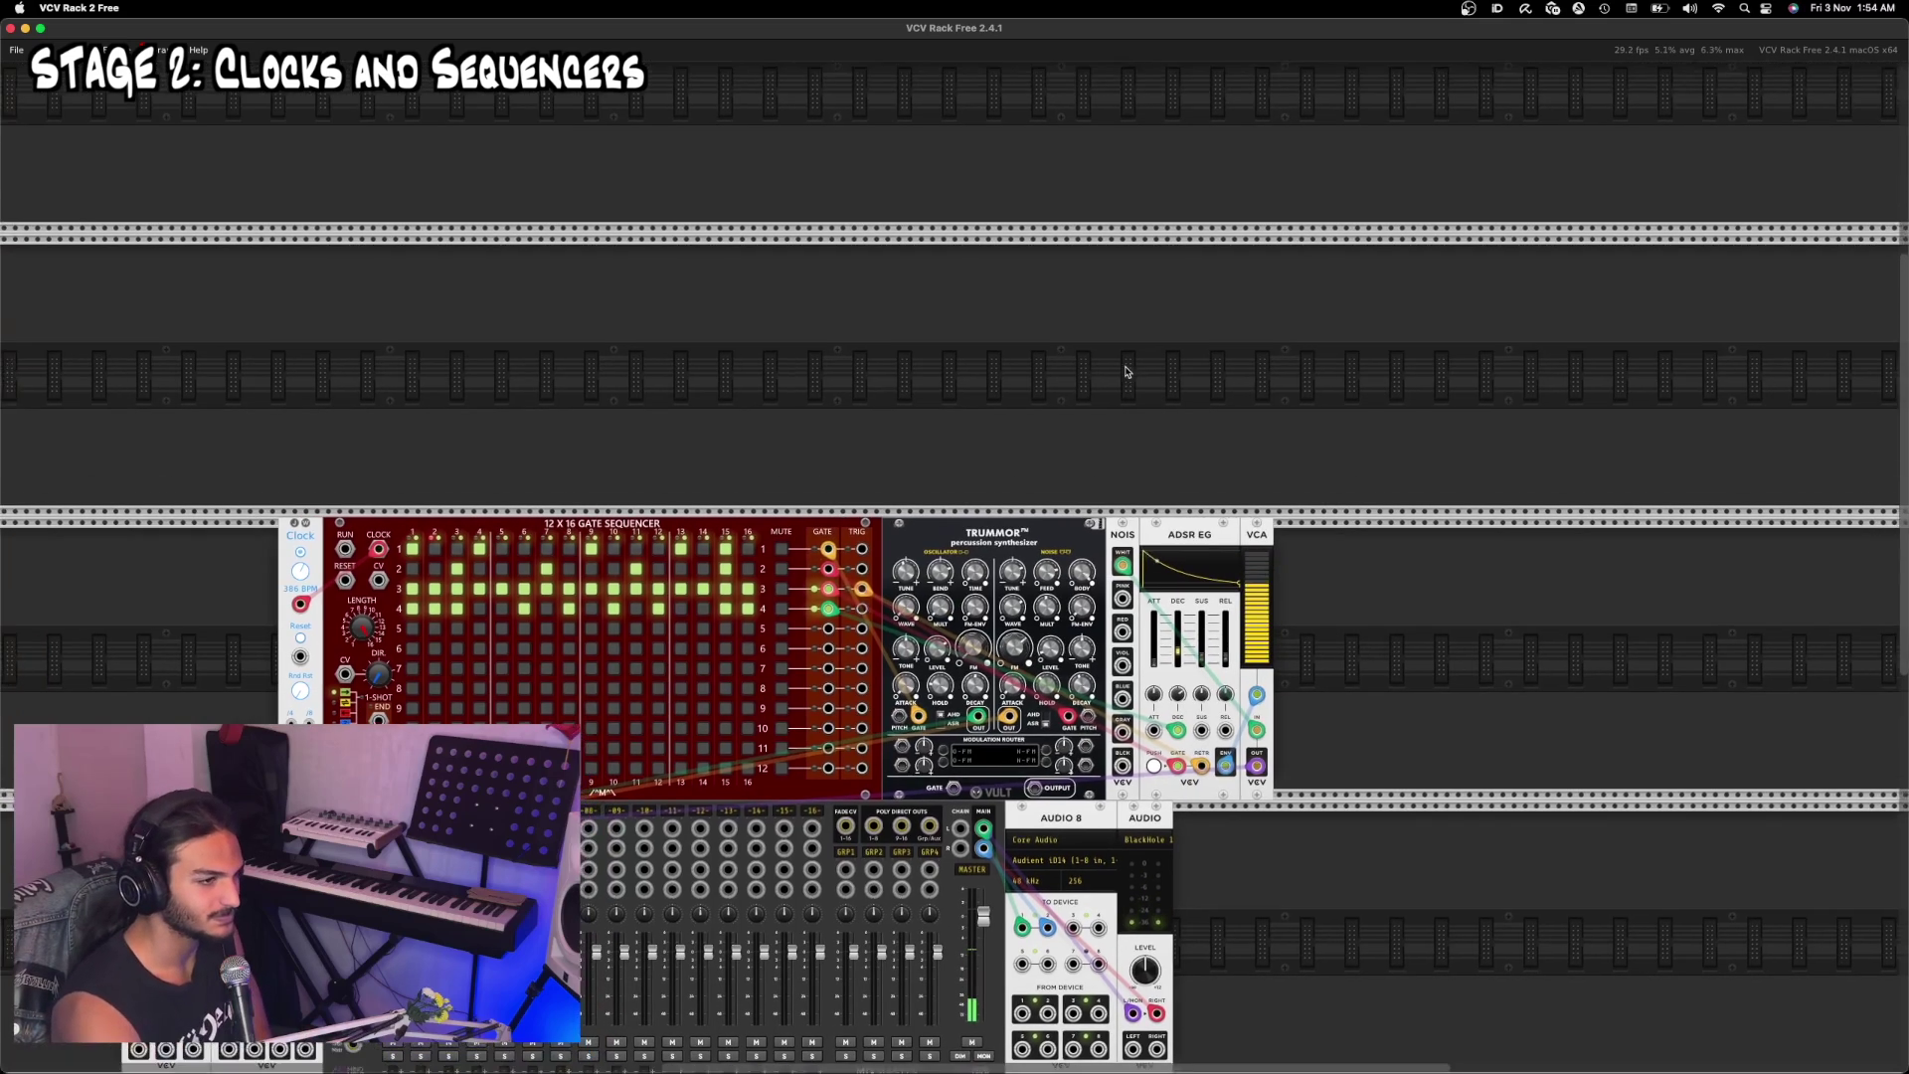
scroll(801, 370, up, 2)
scroll(801, 371, left, 2)
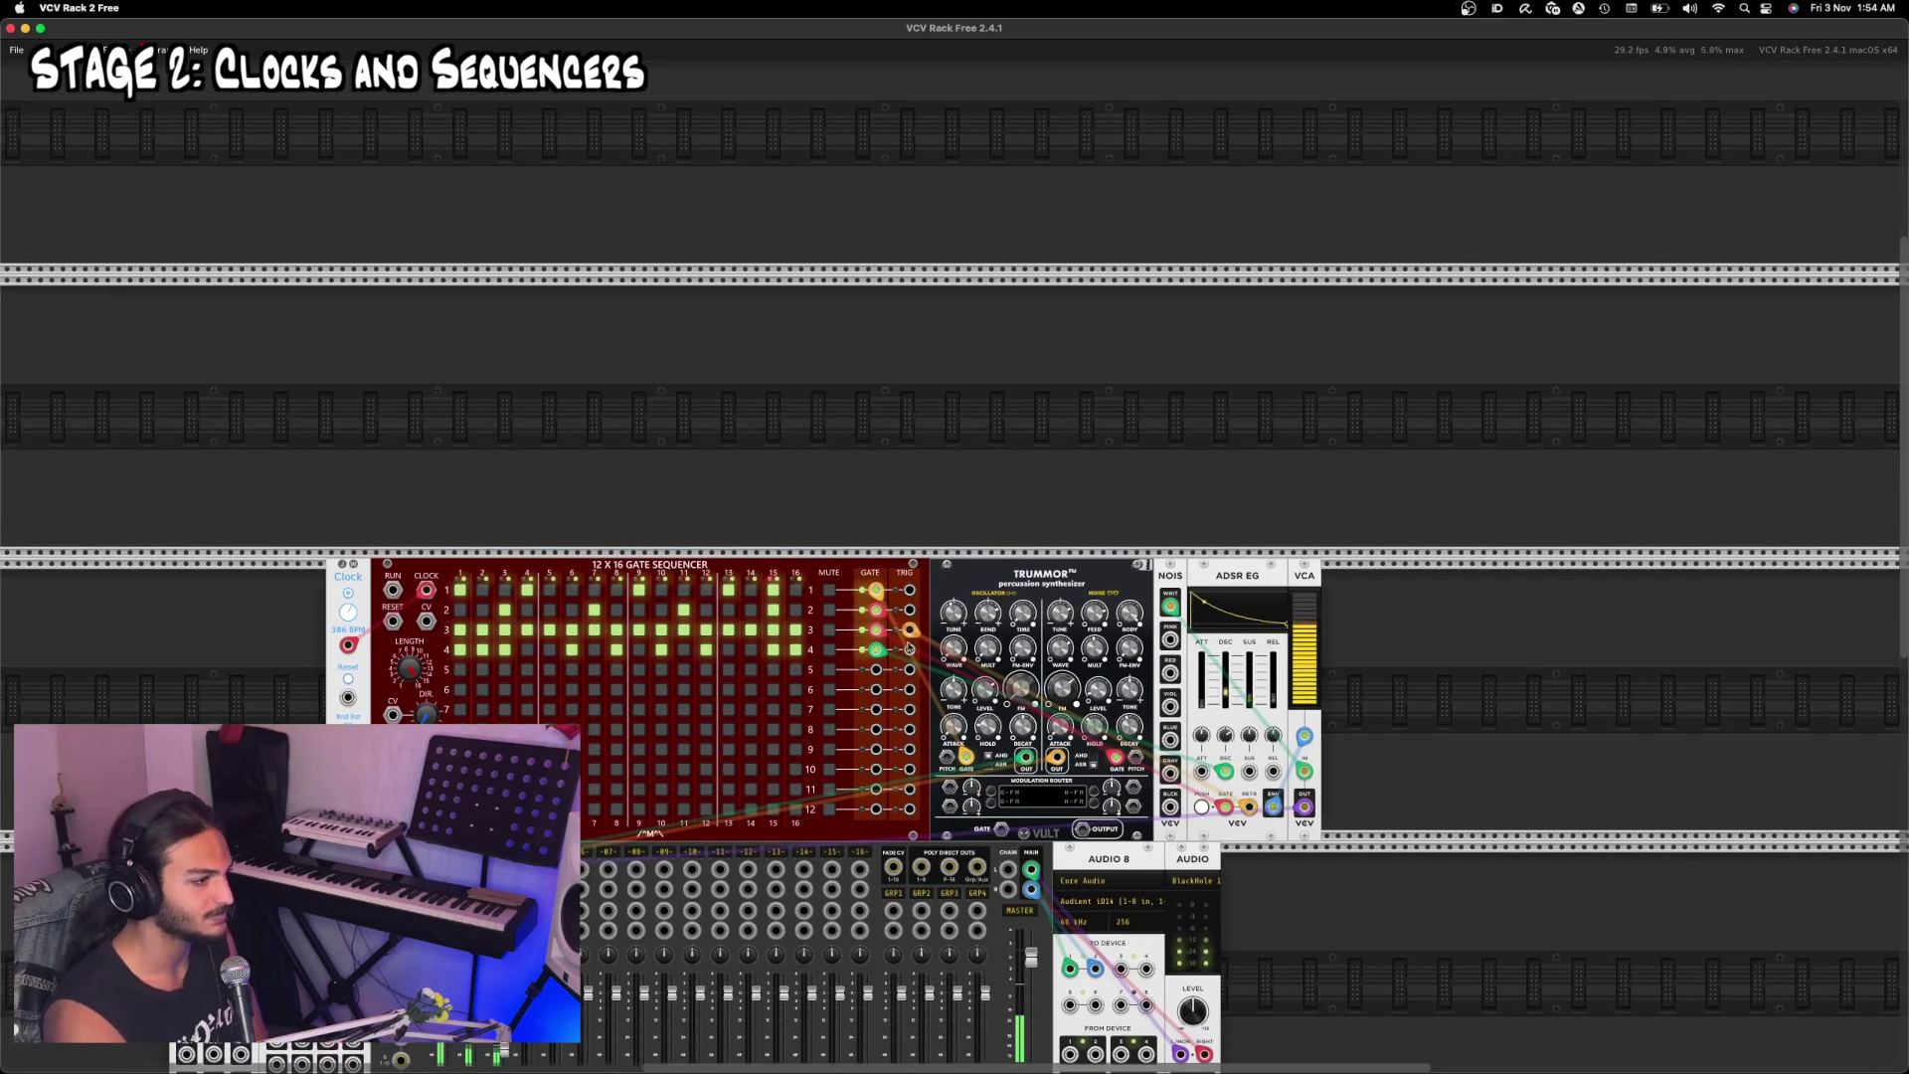
scroll(1246, 530, down, 5)
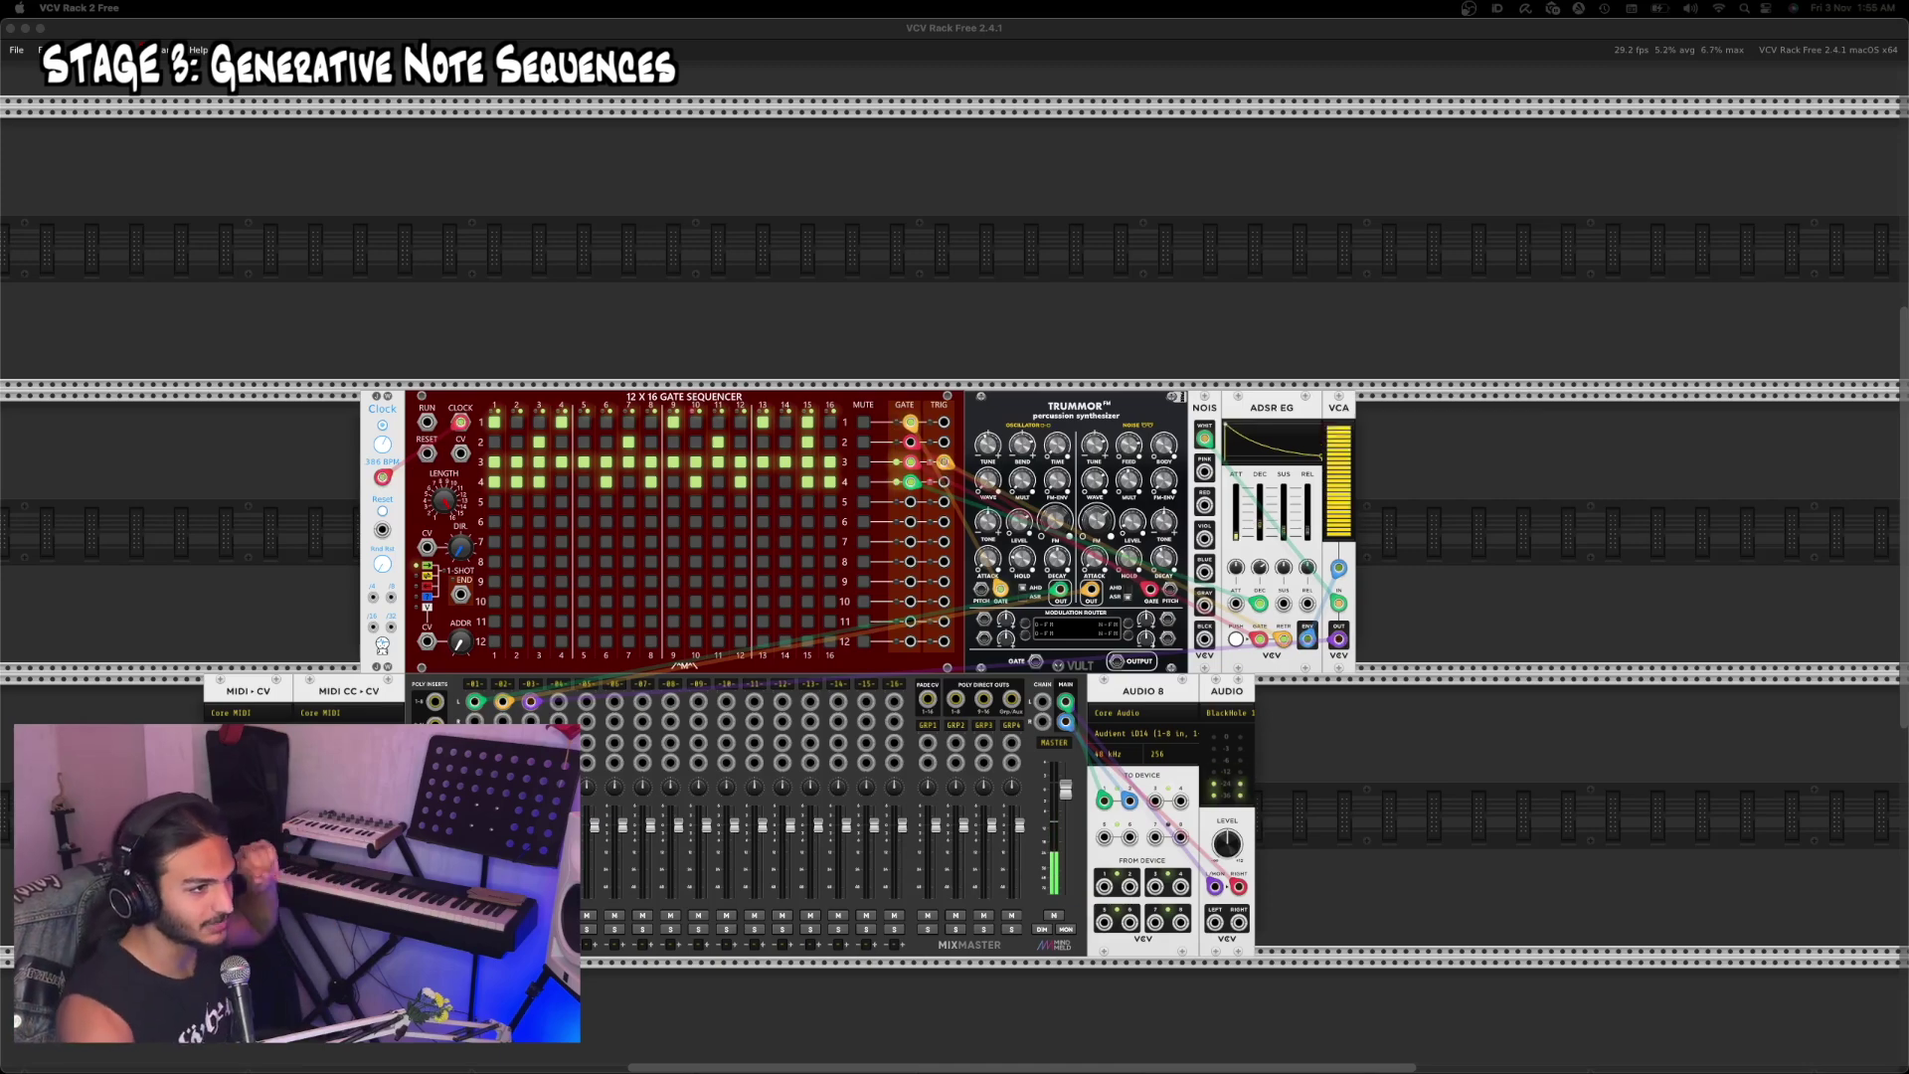
Step: Find NoteSeq16 in the module library and place it on the row above the gate sequencer
scroll(765, 589, up, 2)
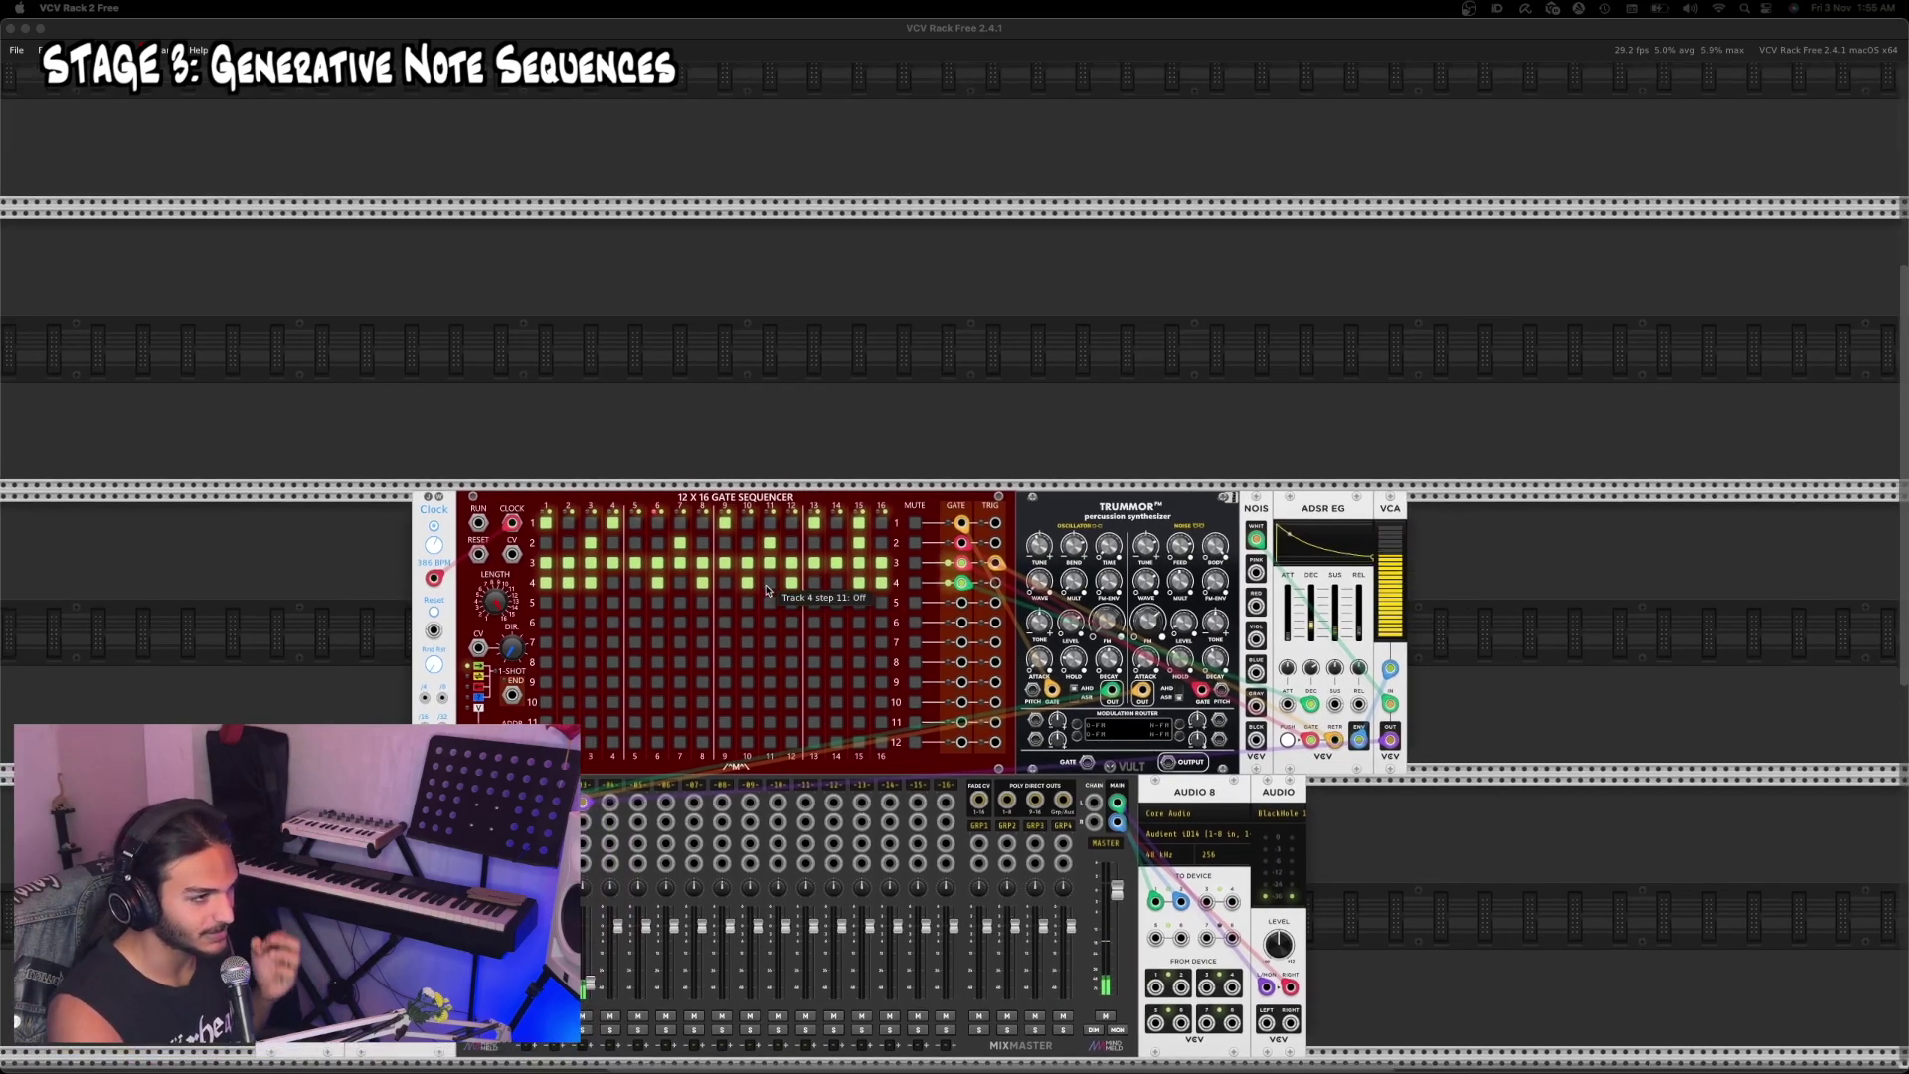
scroll(729, 475, up, 2)
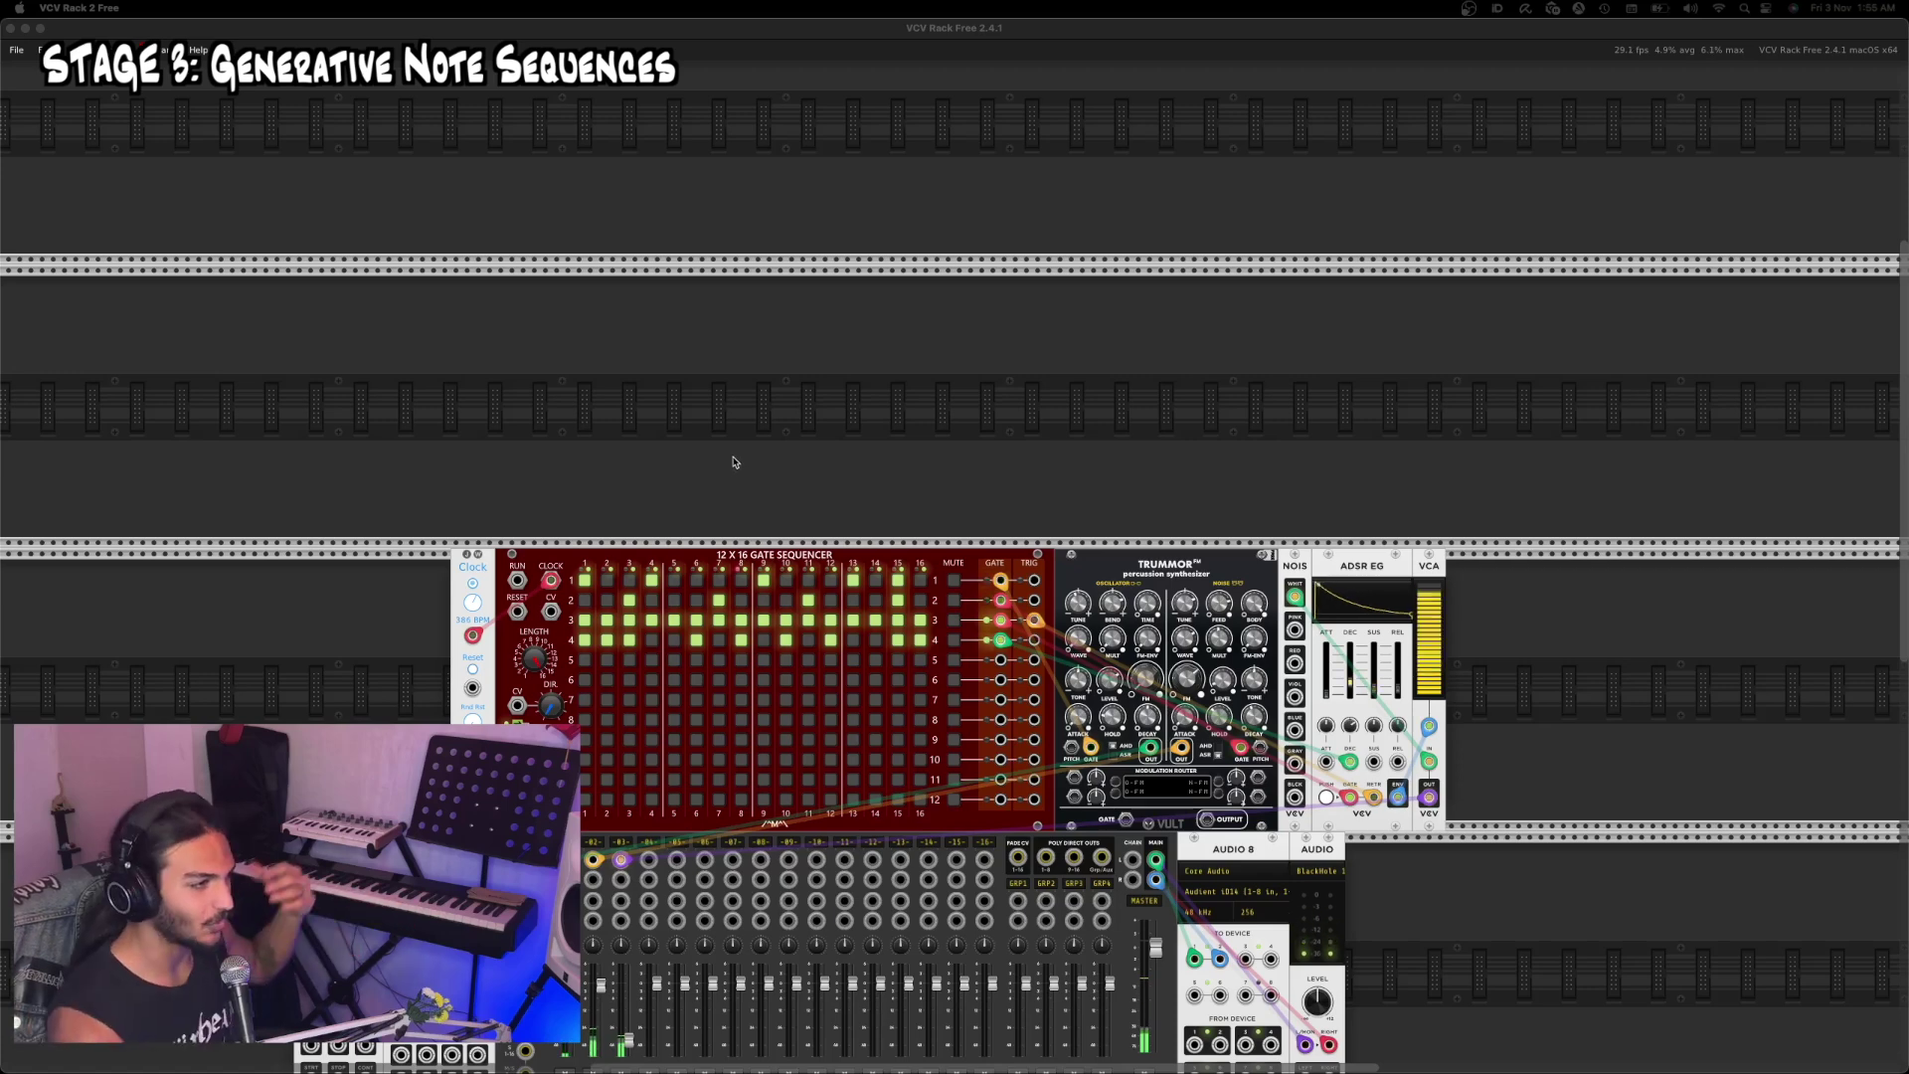
scroll(732, 412, up, 1)
double_click(732, 412)
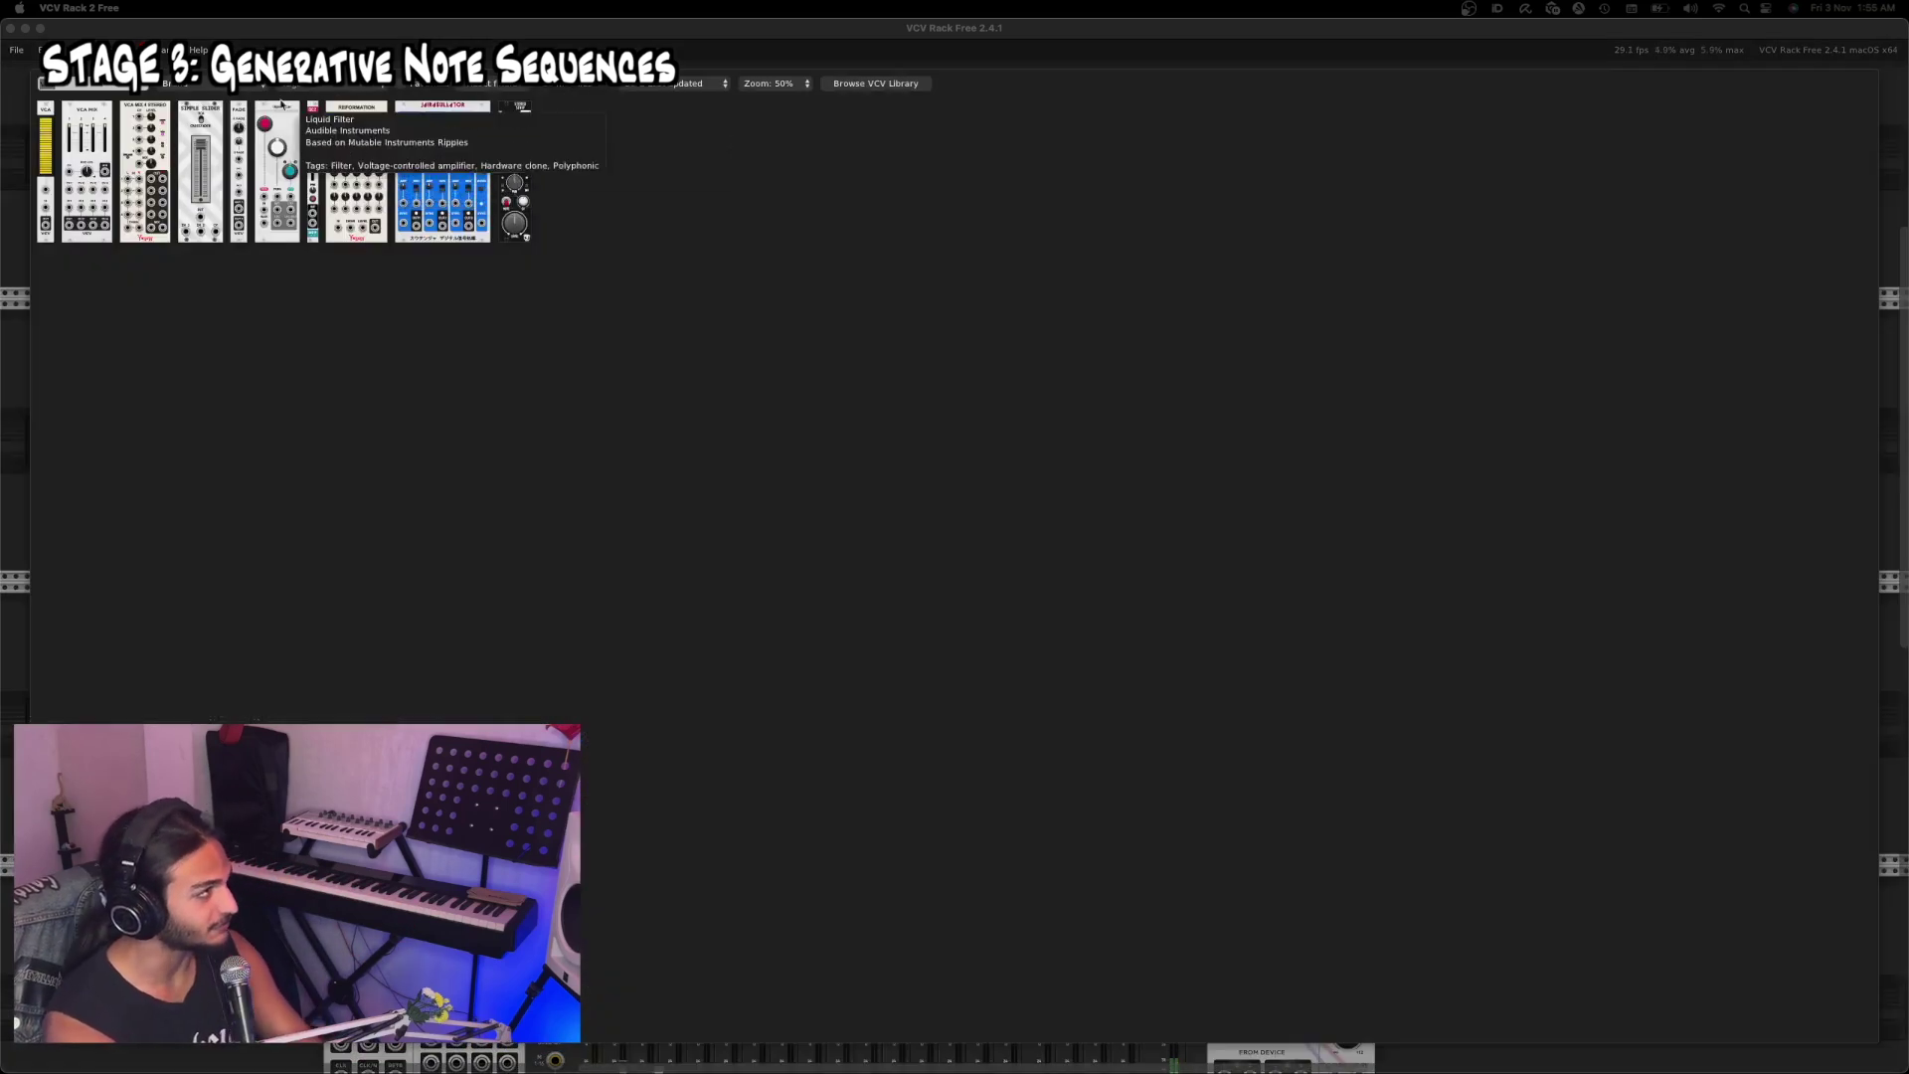
click(56, 85)
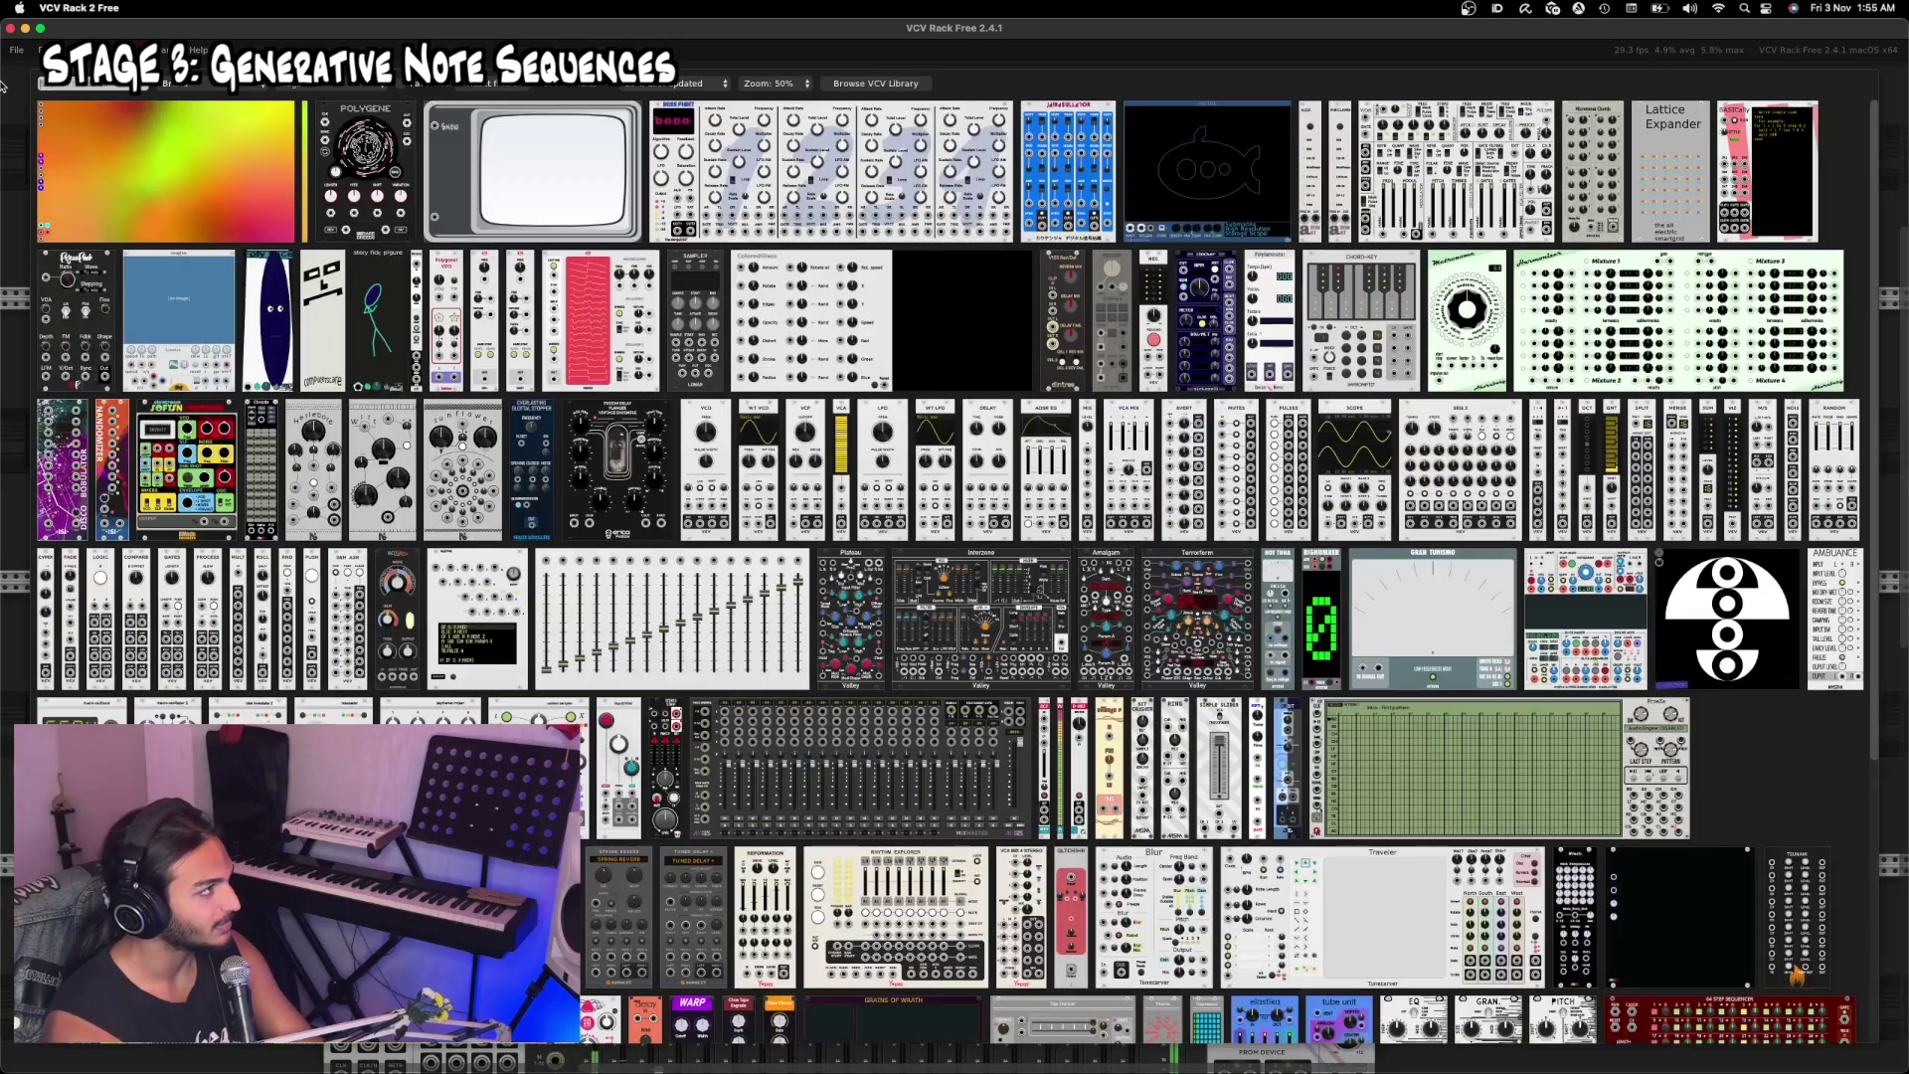
text(noteseq)
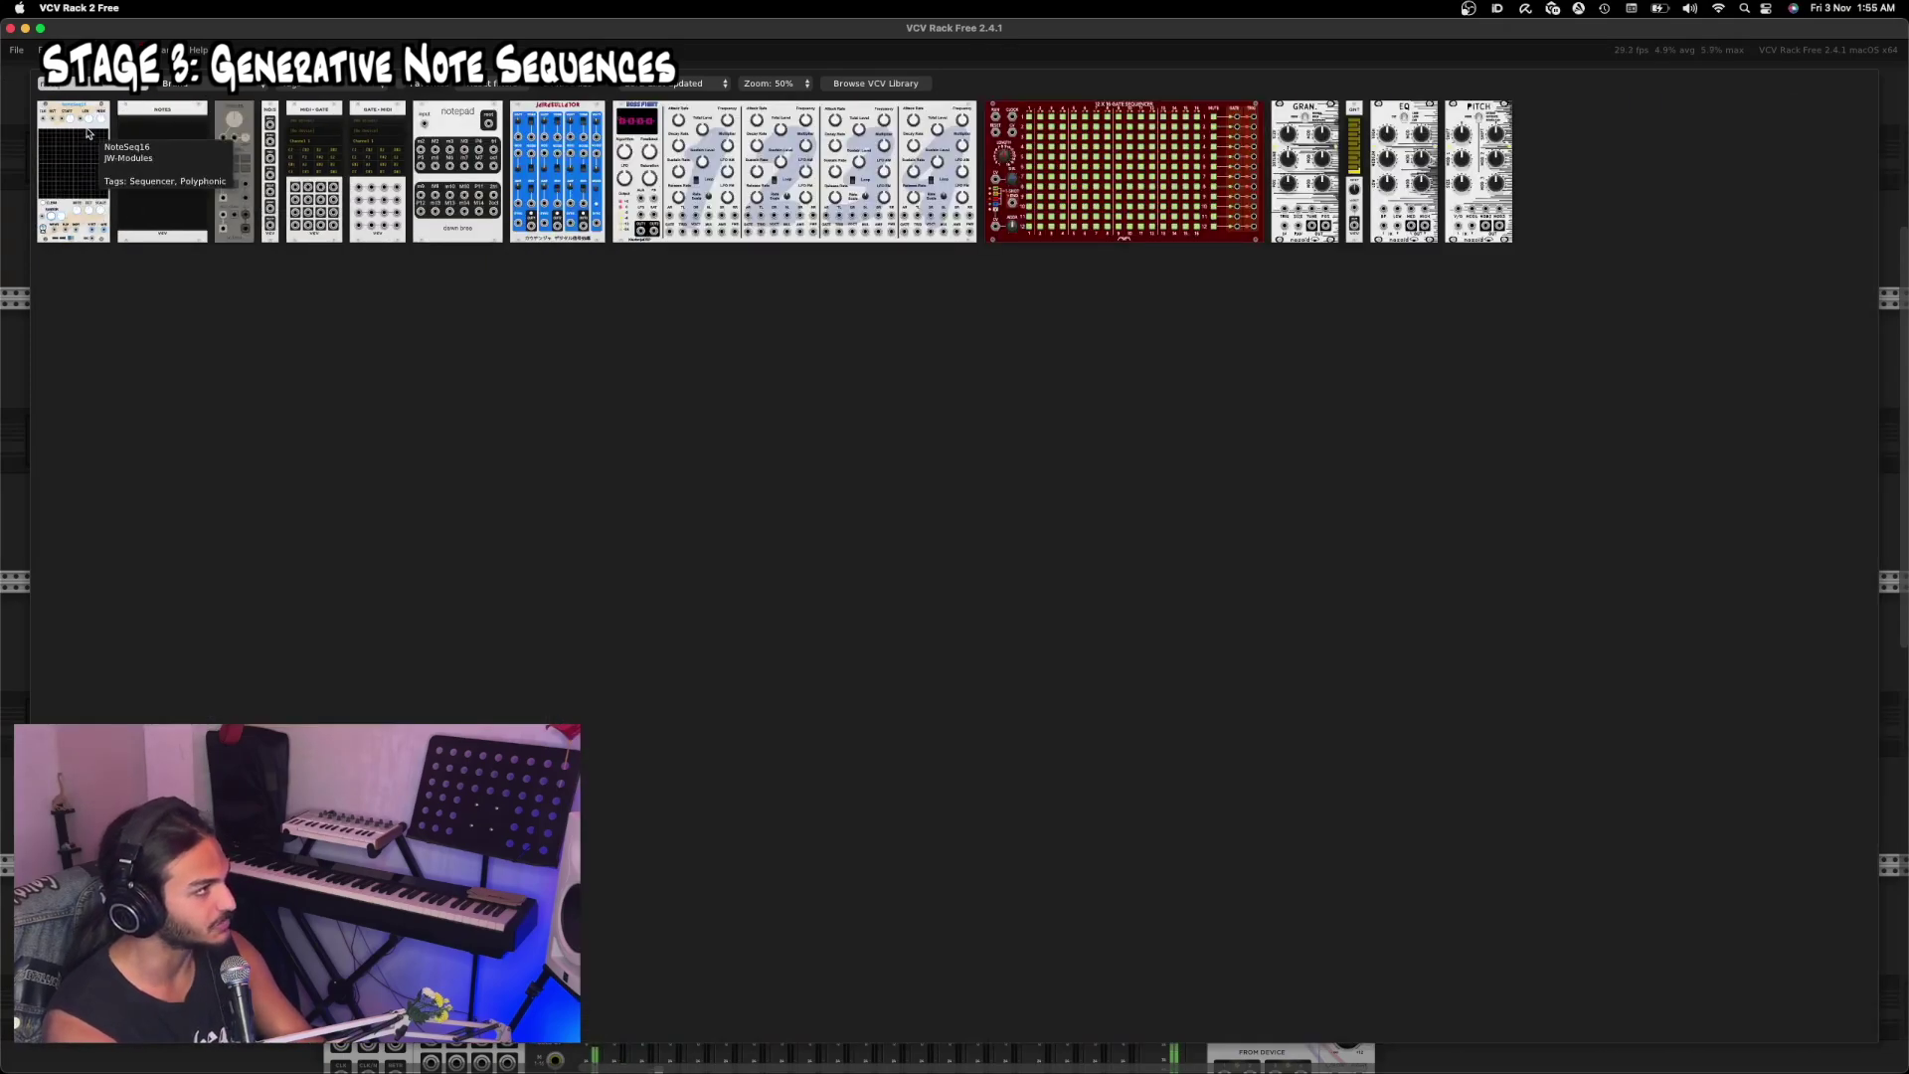
click(91, 125)
drag(586, 310, 601, 307)
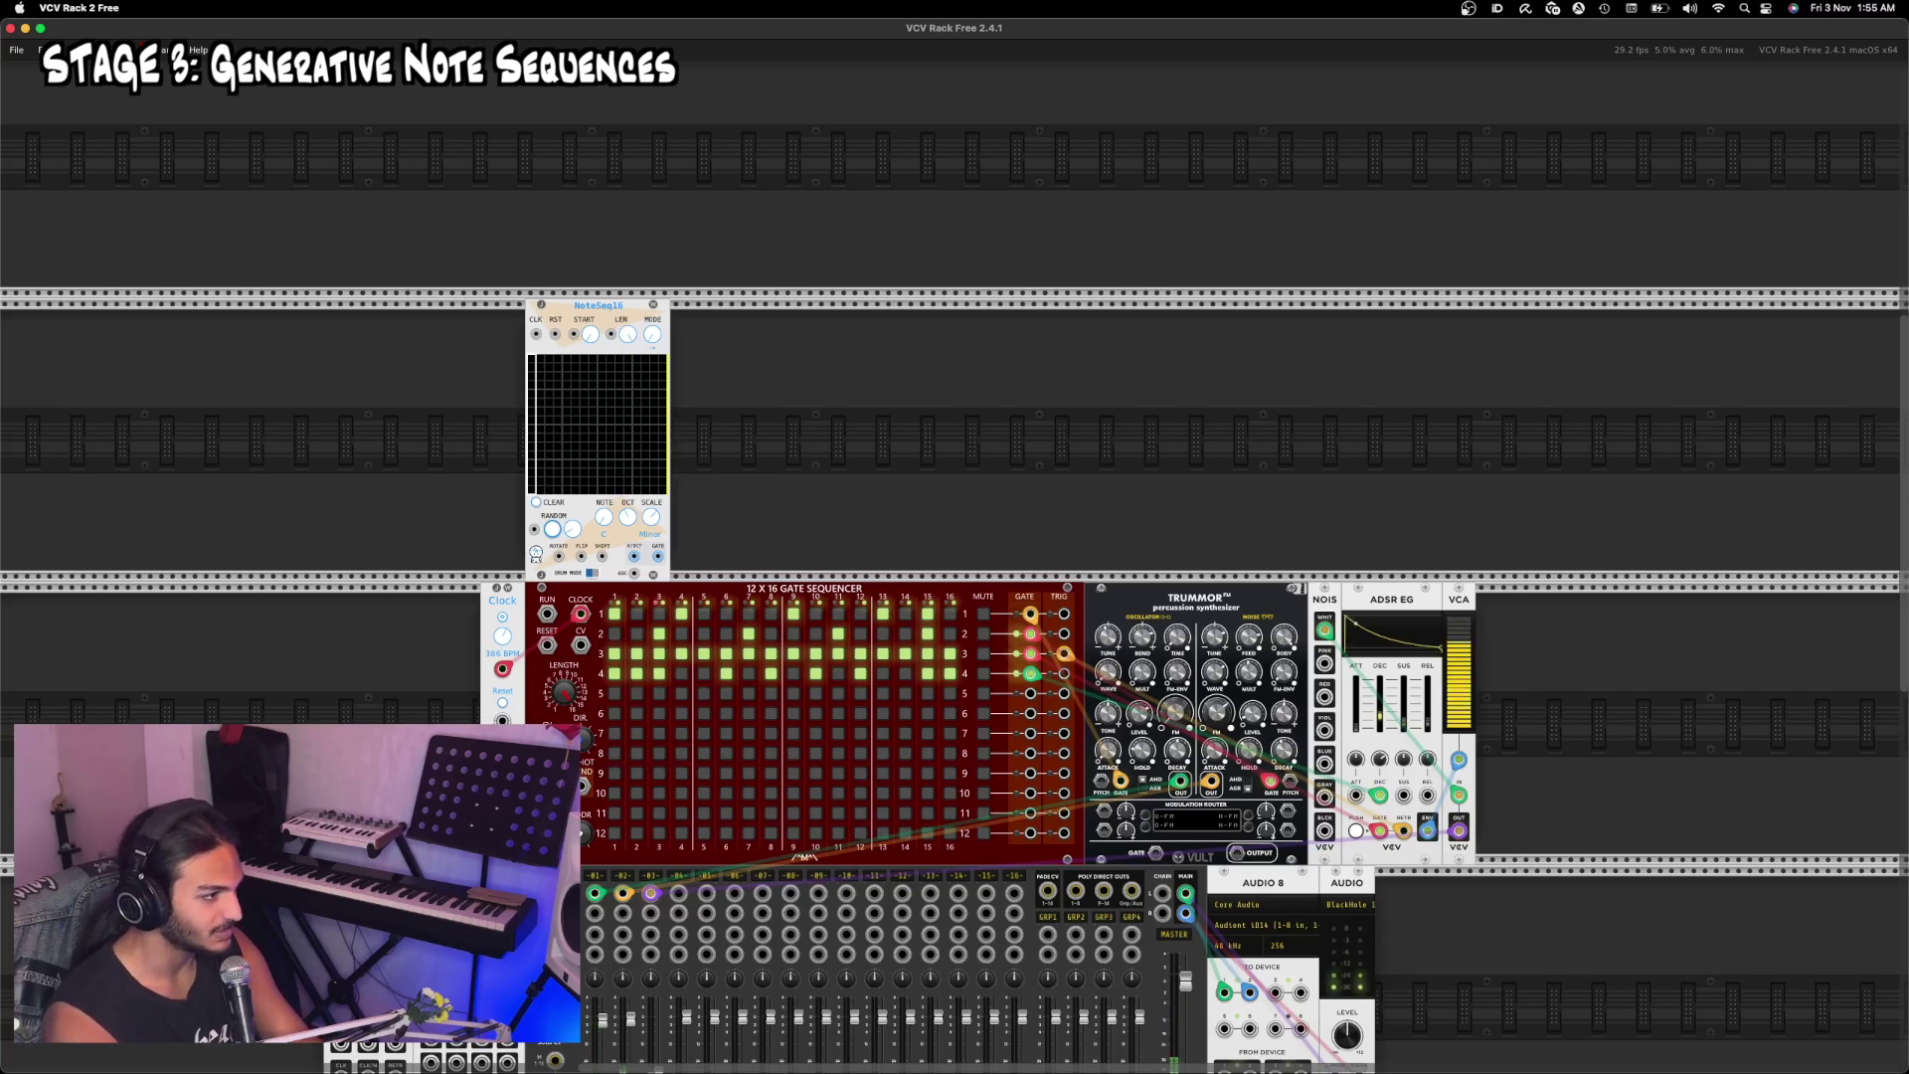
Step: Clock NoteSeq16 from the Clock module and patch the Clock's reset output to the reset inputs of NoteSeq16 and the gate sequencer
drag(502, 720, 536, 335)
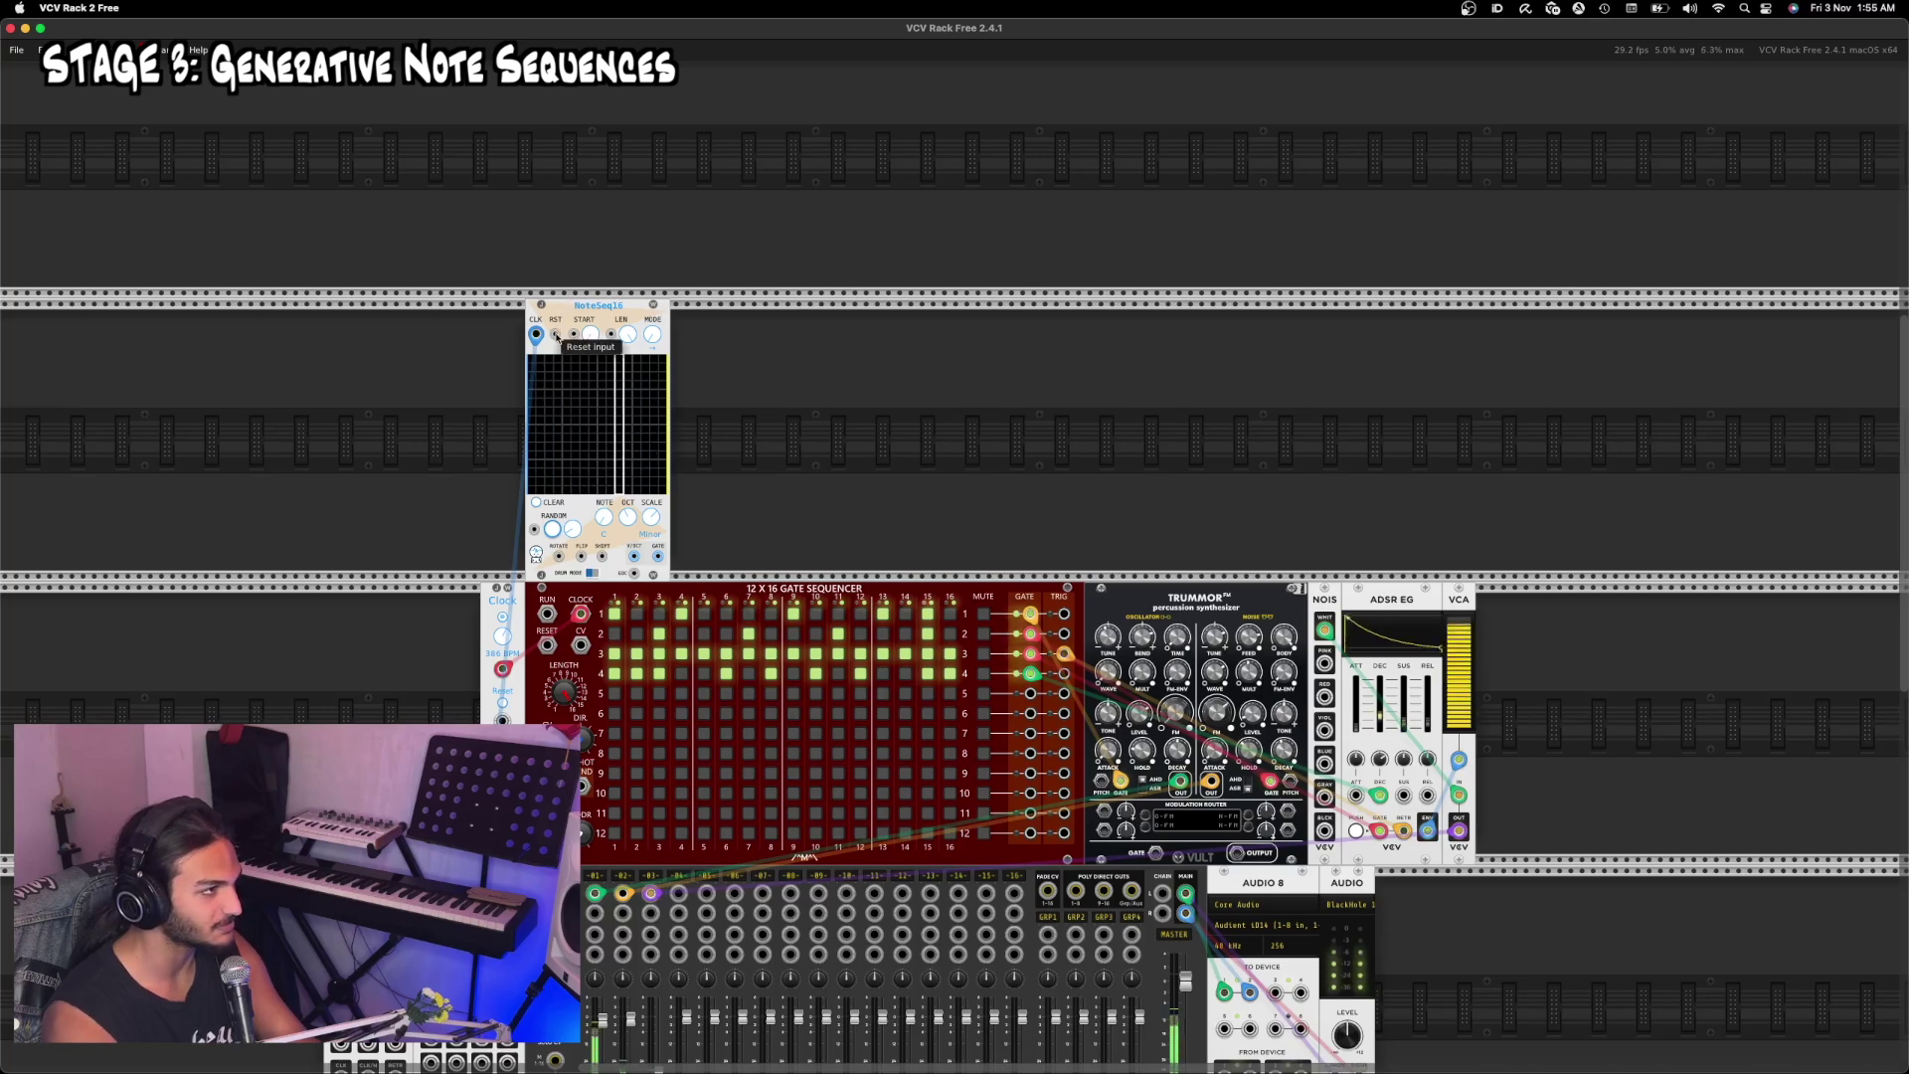
drag(555, 334, 502, 718)
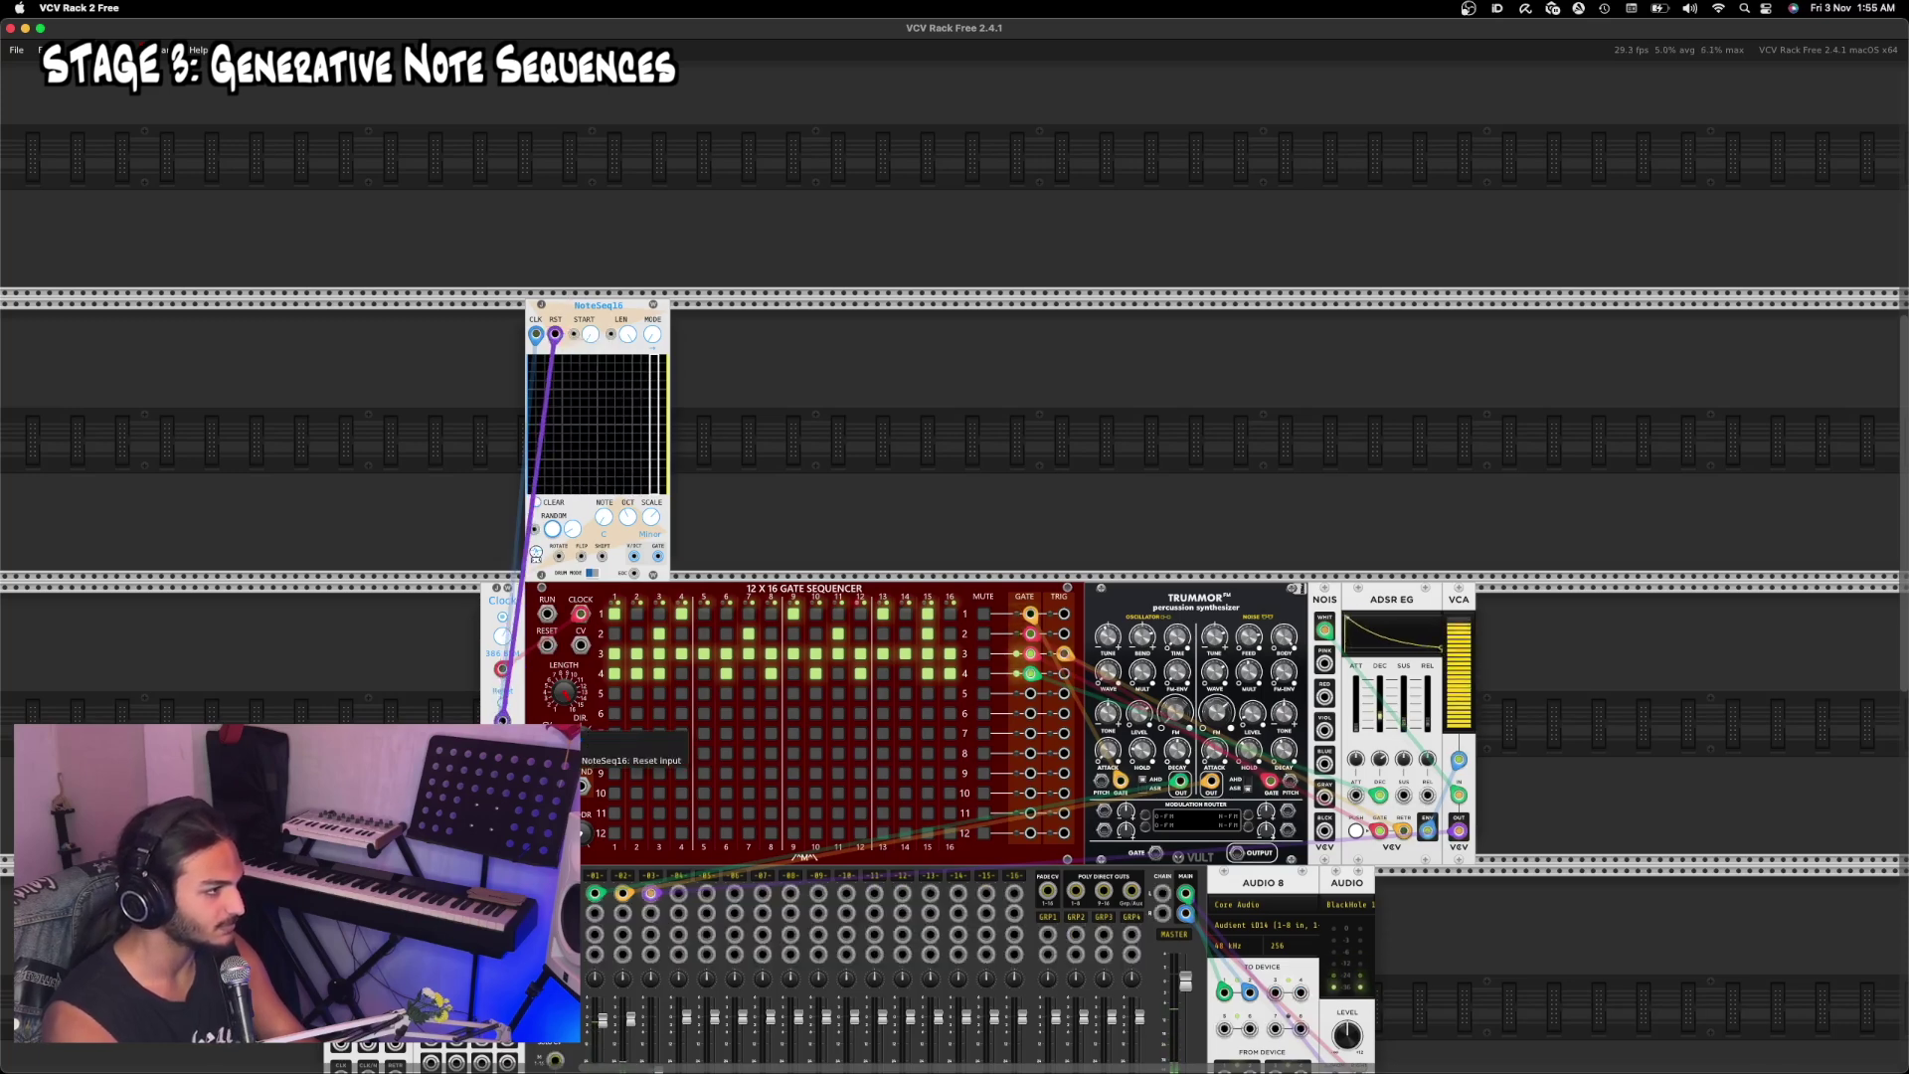
drag(547, 646, 548, 649)
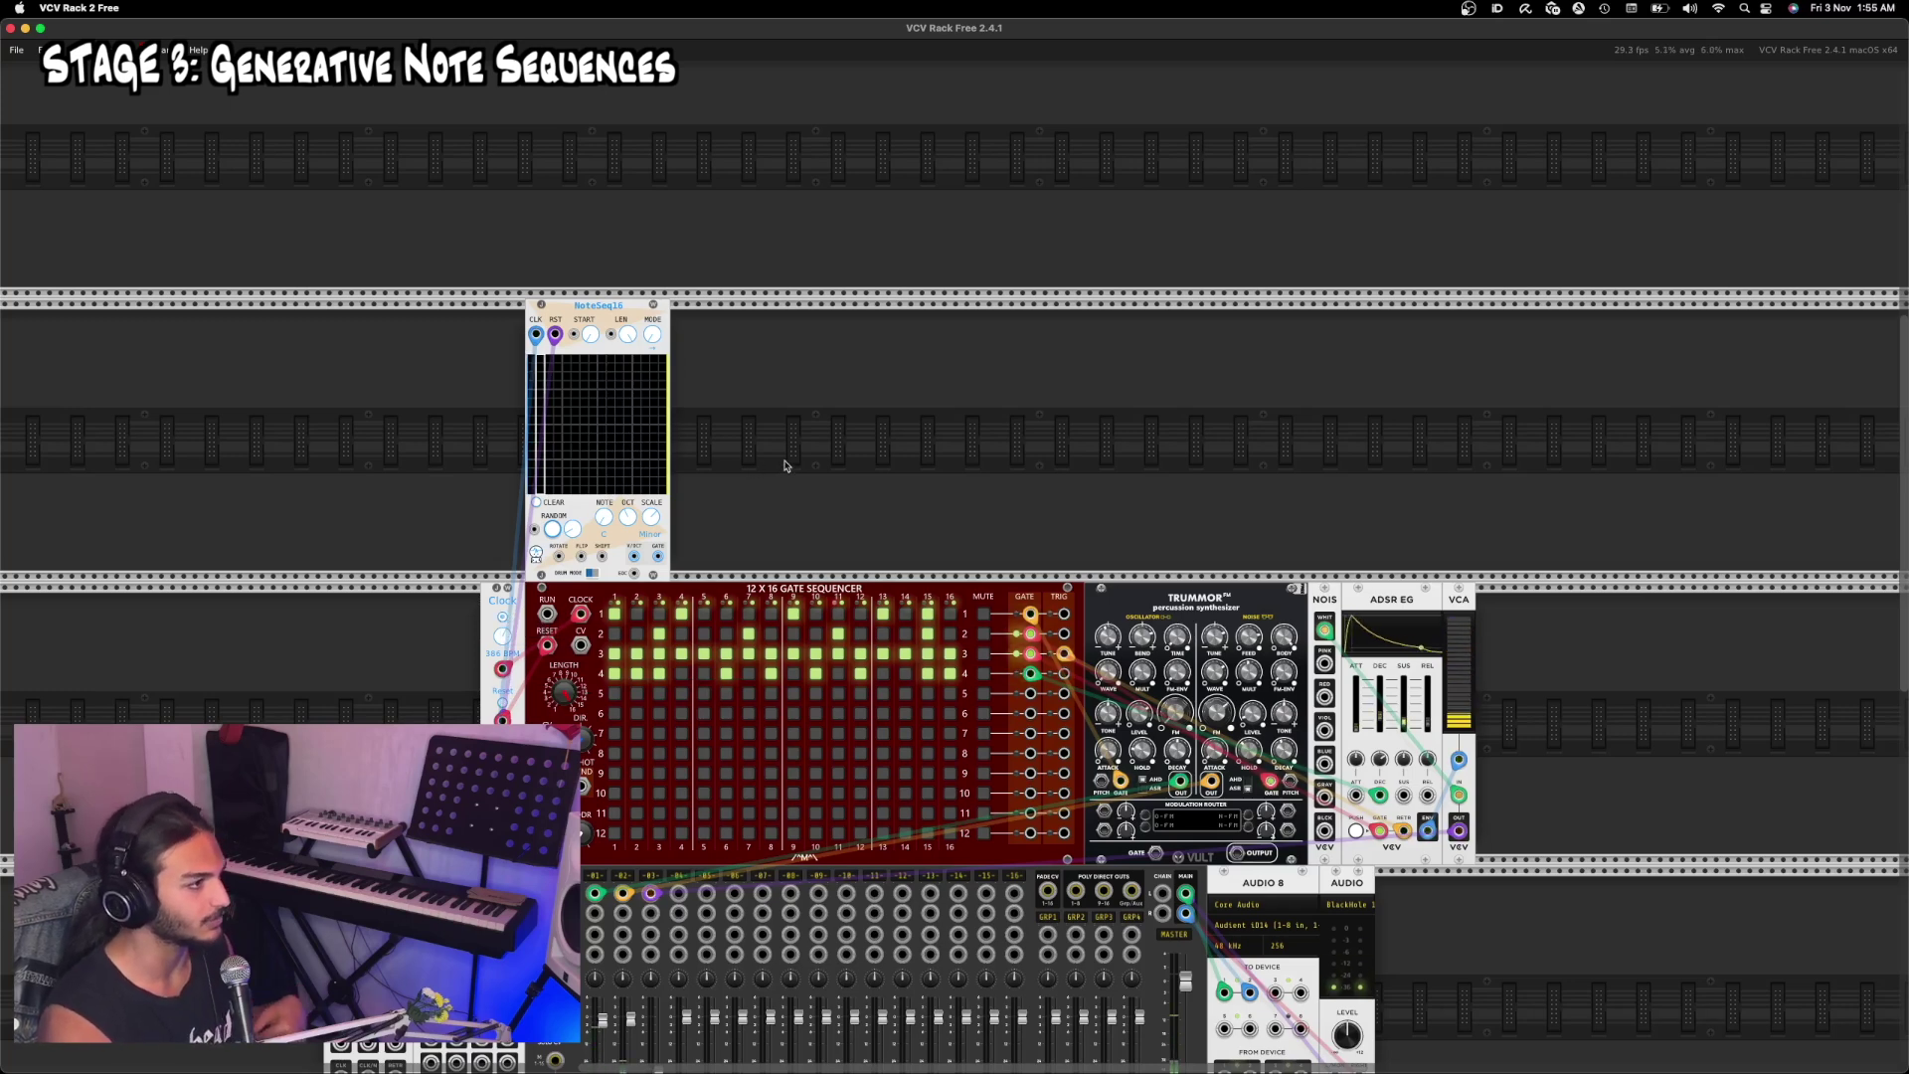
Step: Search the library for osc, add a WT VCO beside NoteSeq16, and patch NoteSeq16's poly V/Oct output to its 1V/octave pitch input
scroll(784, 465, down, 2)
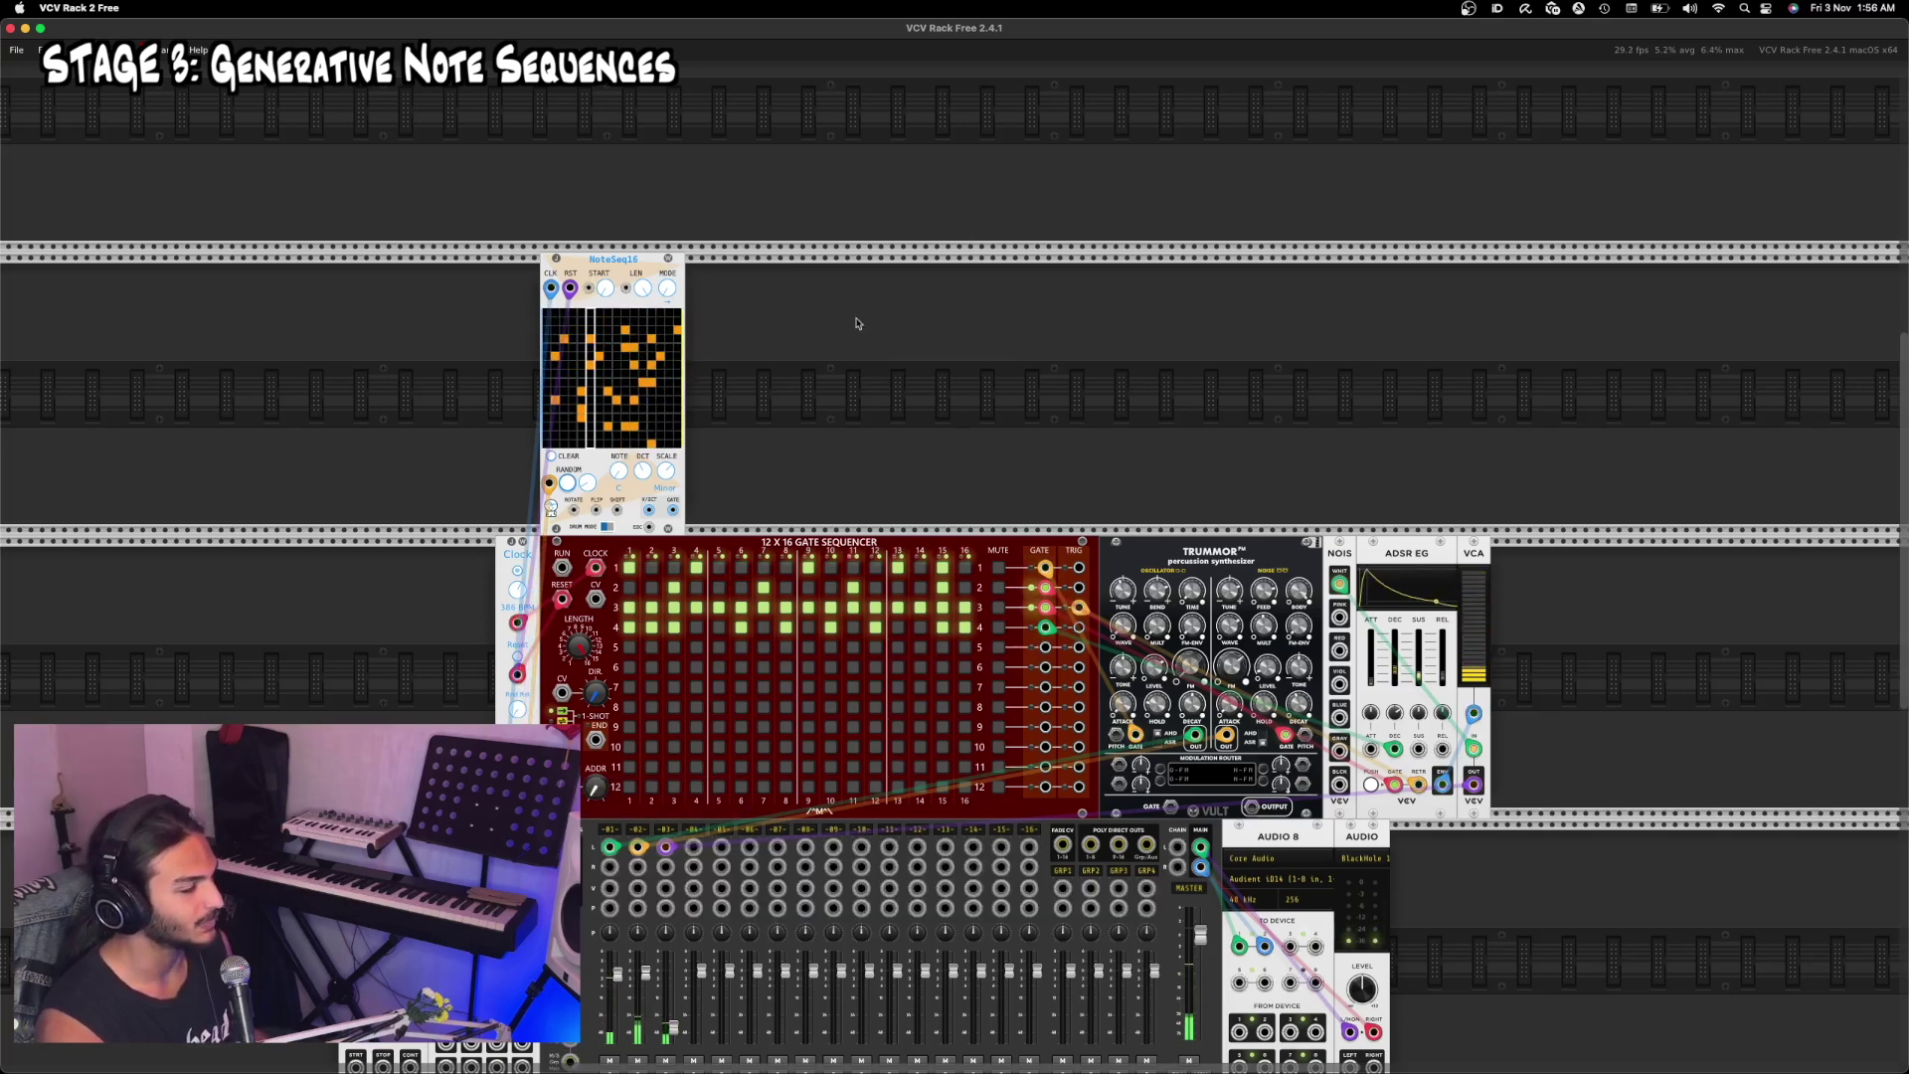
scroll(832, 341, right, 2)
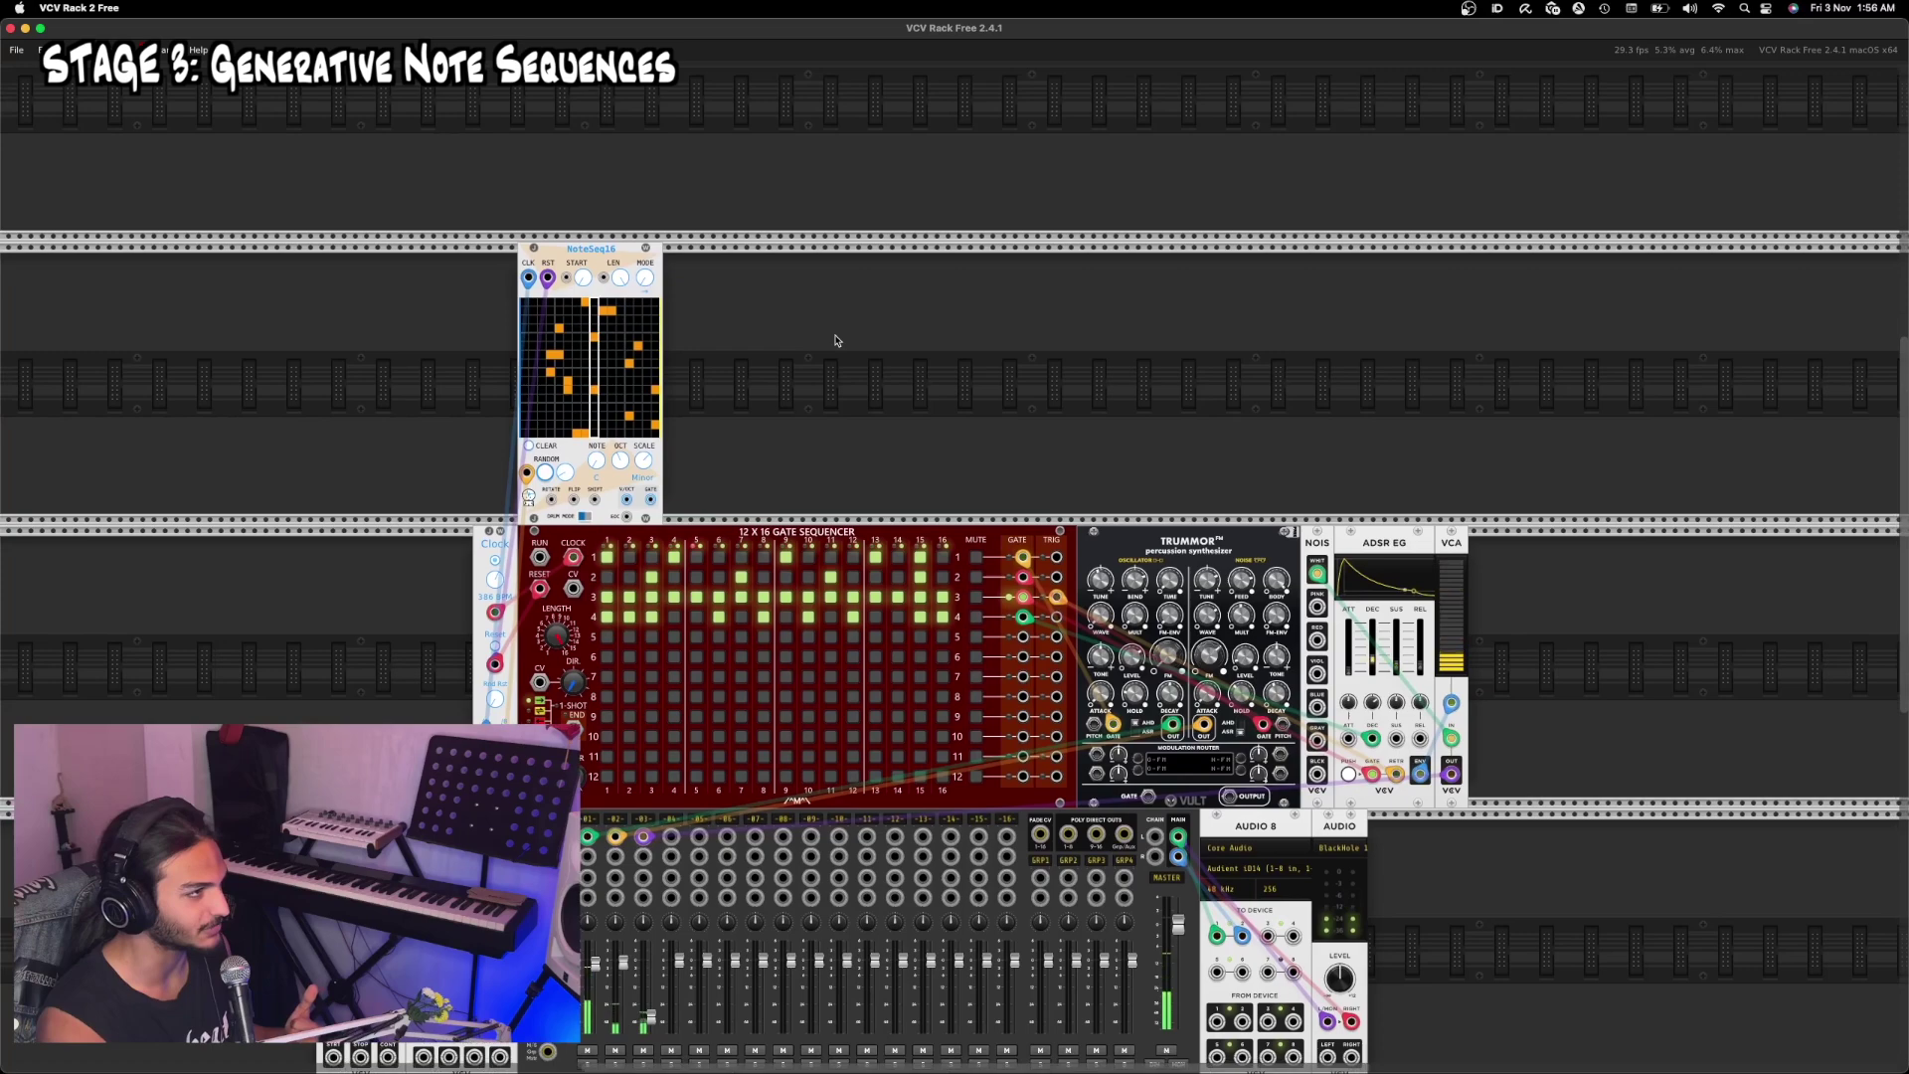
right_click(781, 290)
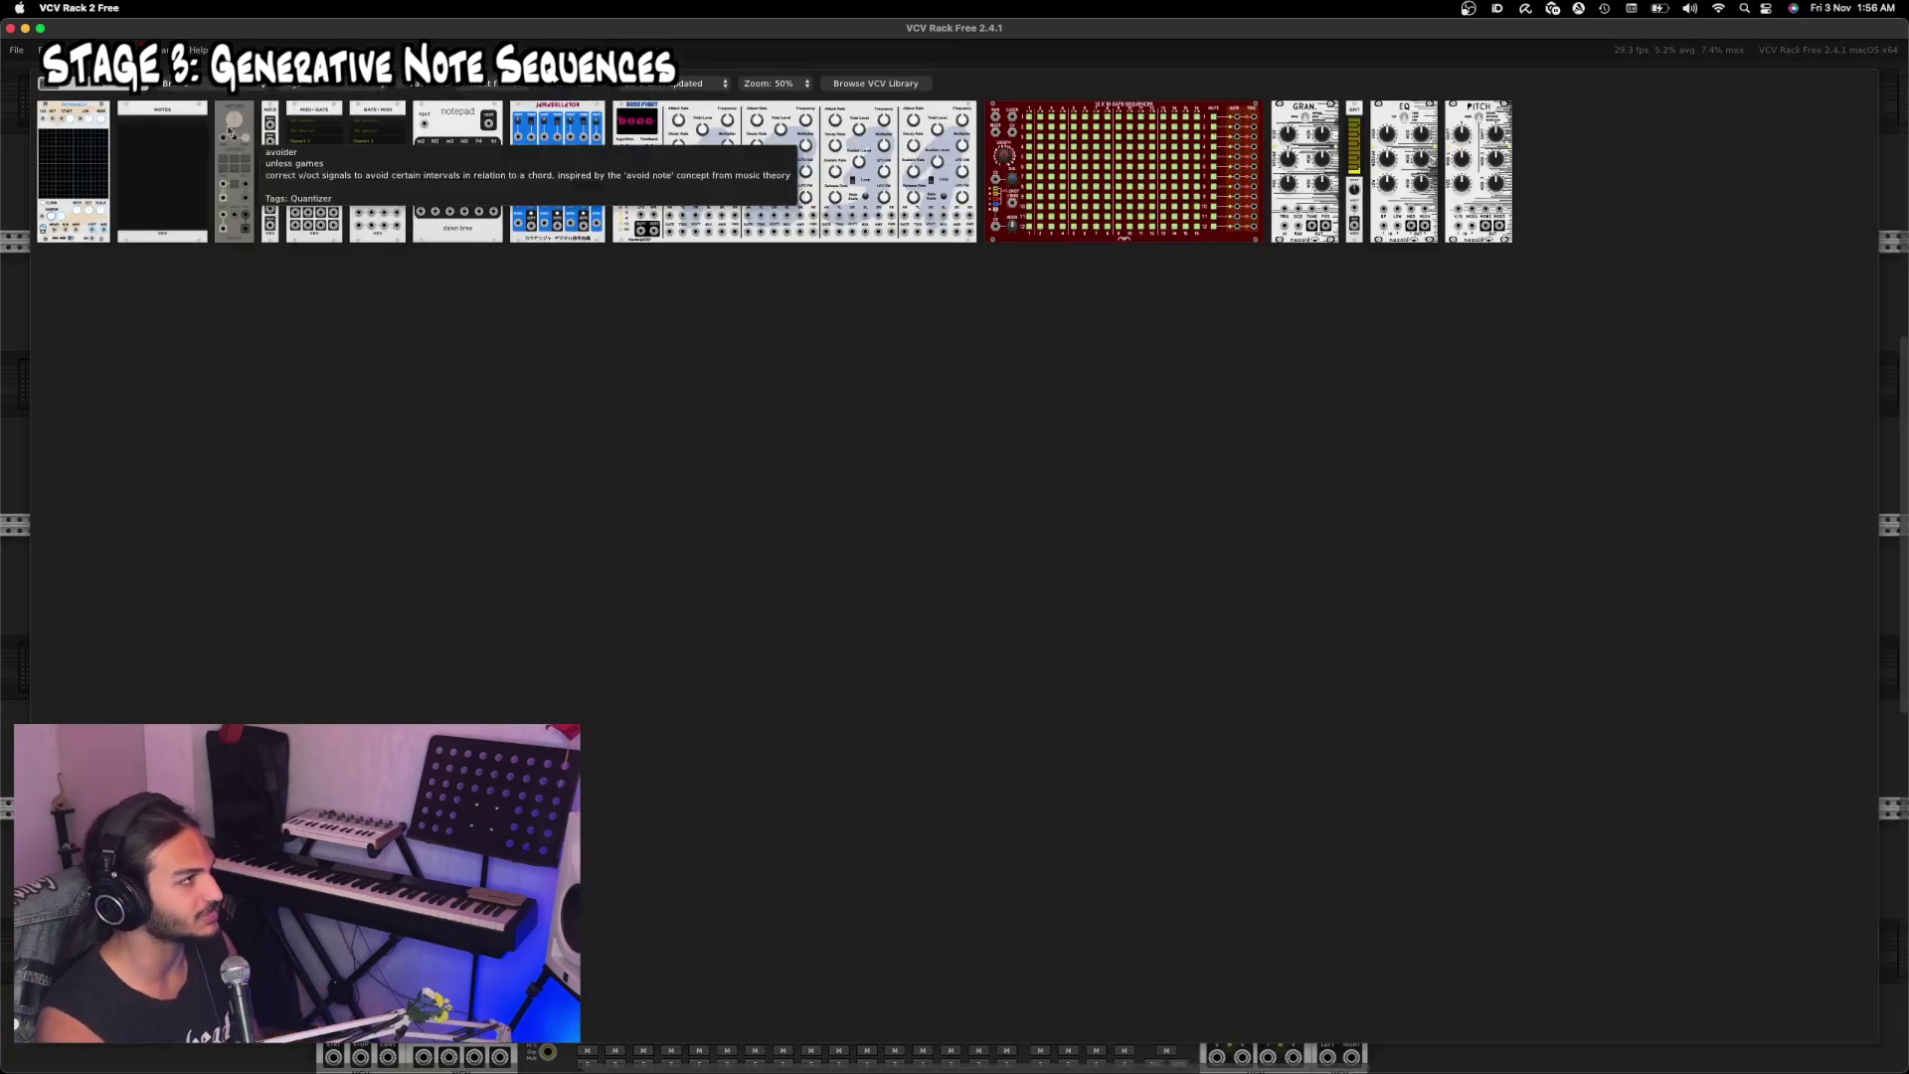
key(BackSpace)
key(BackSpace)
key(BackSpace)
key(BackSpace)
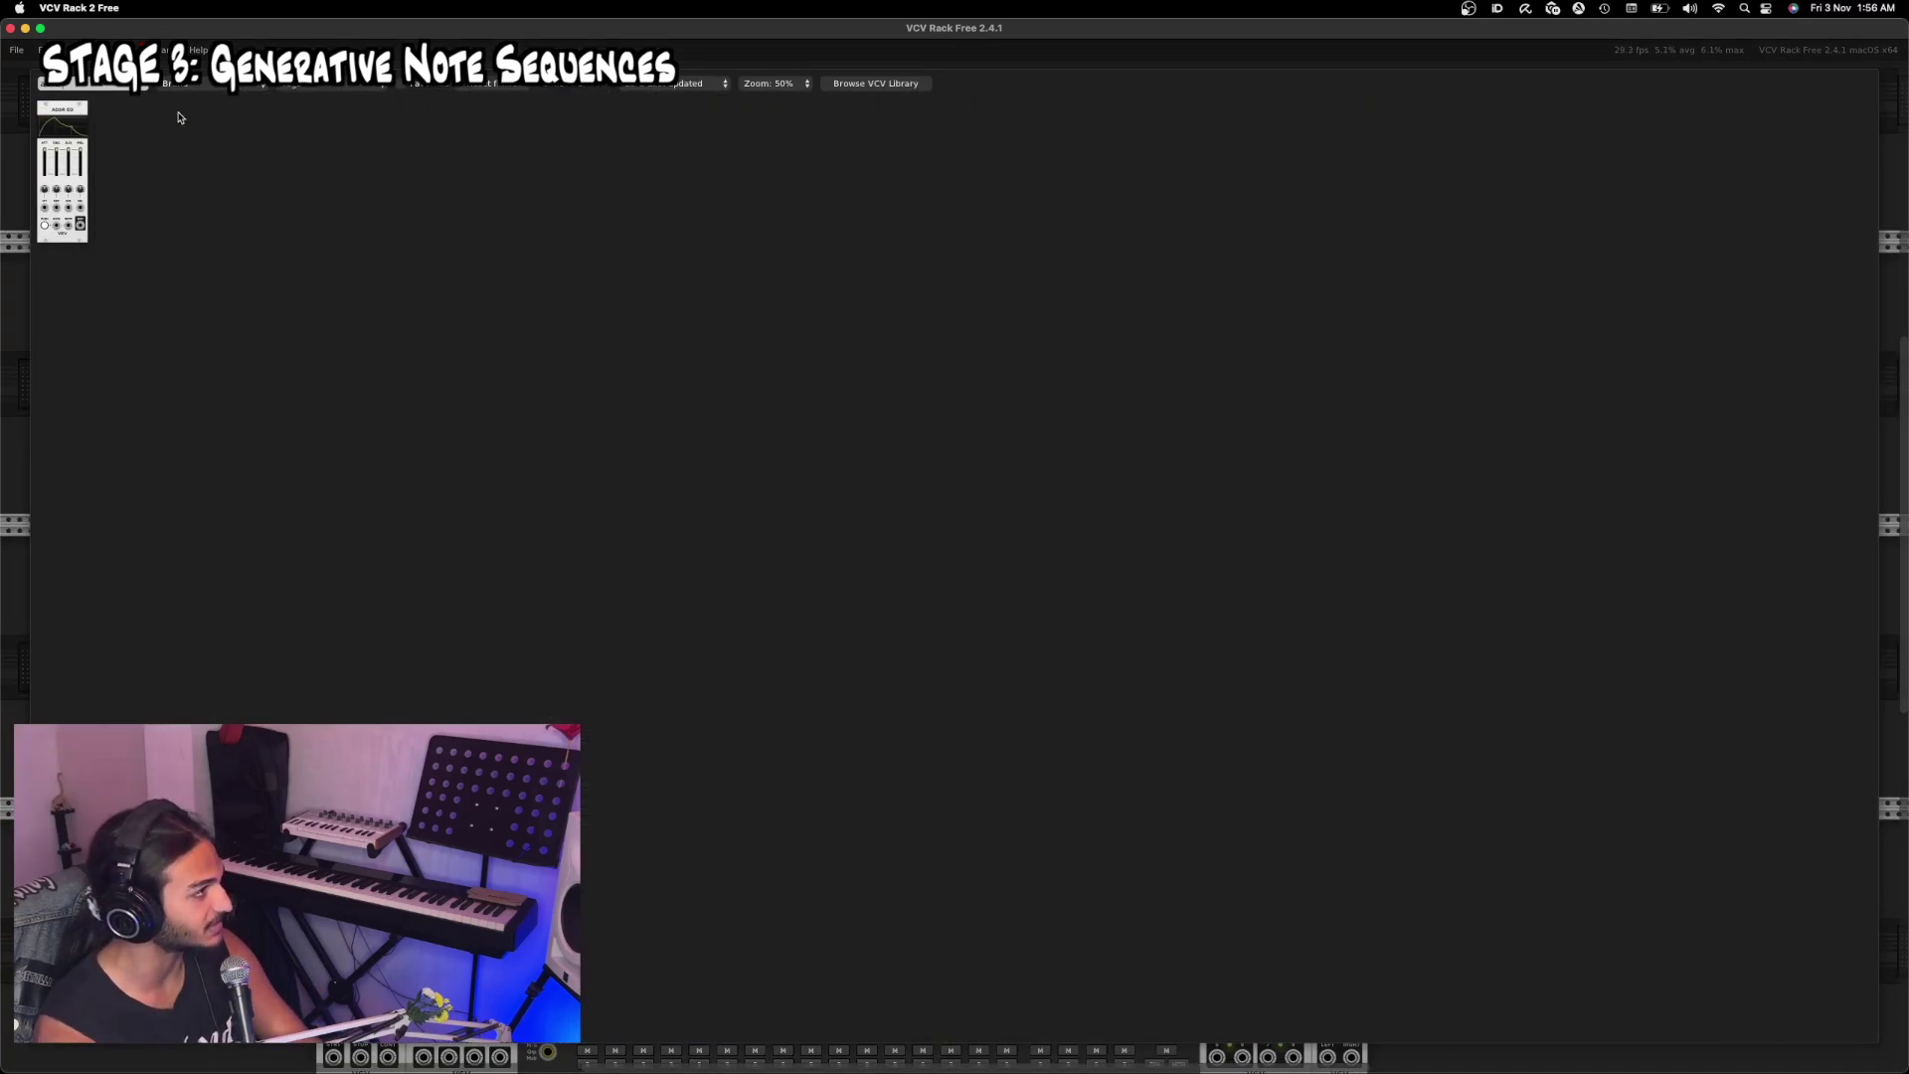
text(osc)
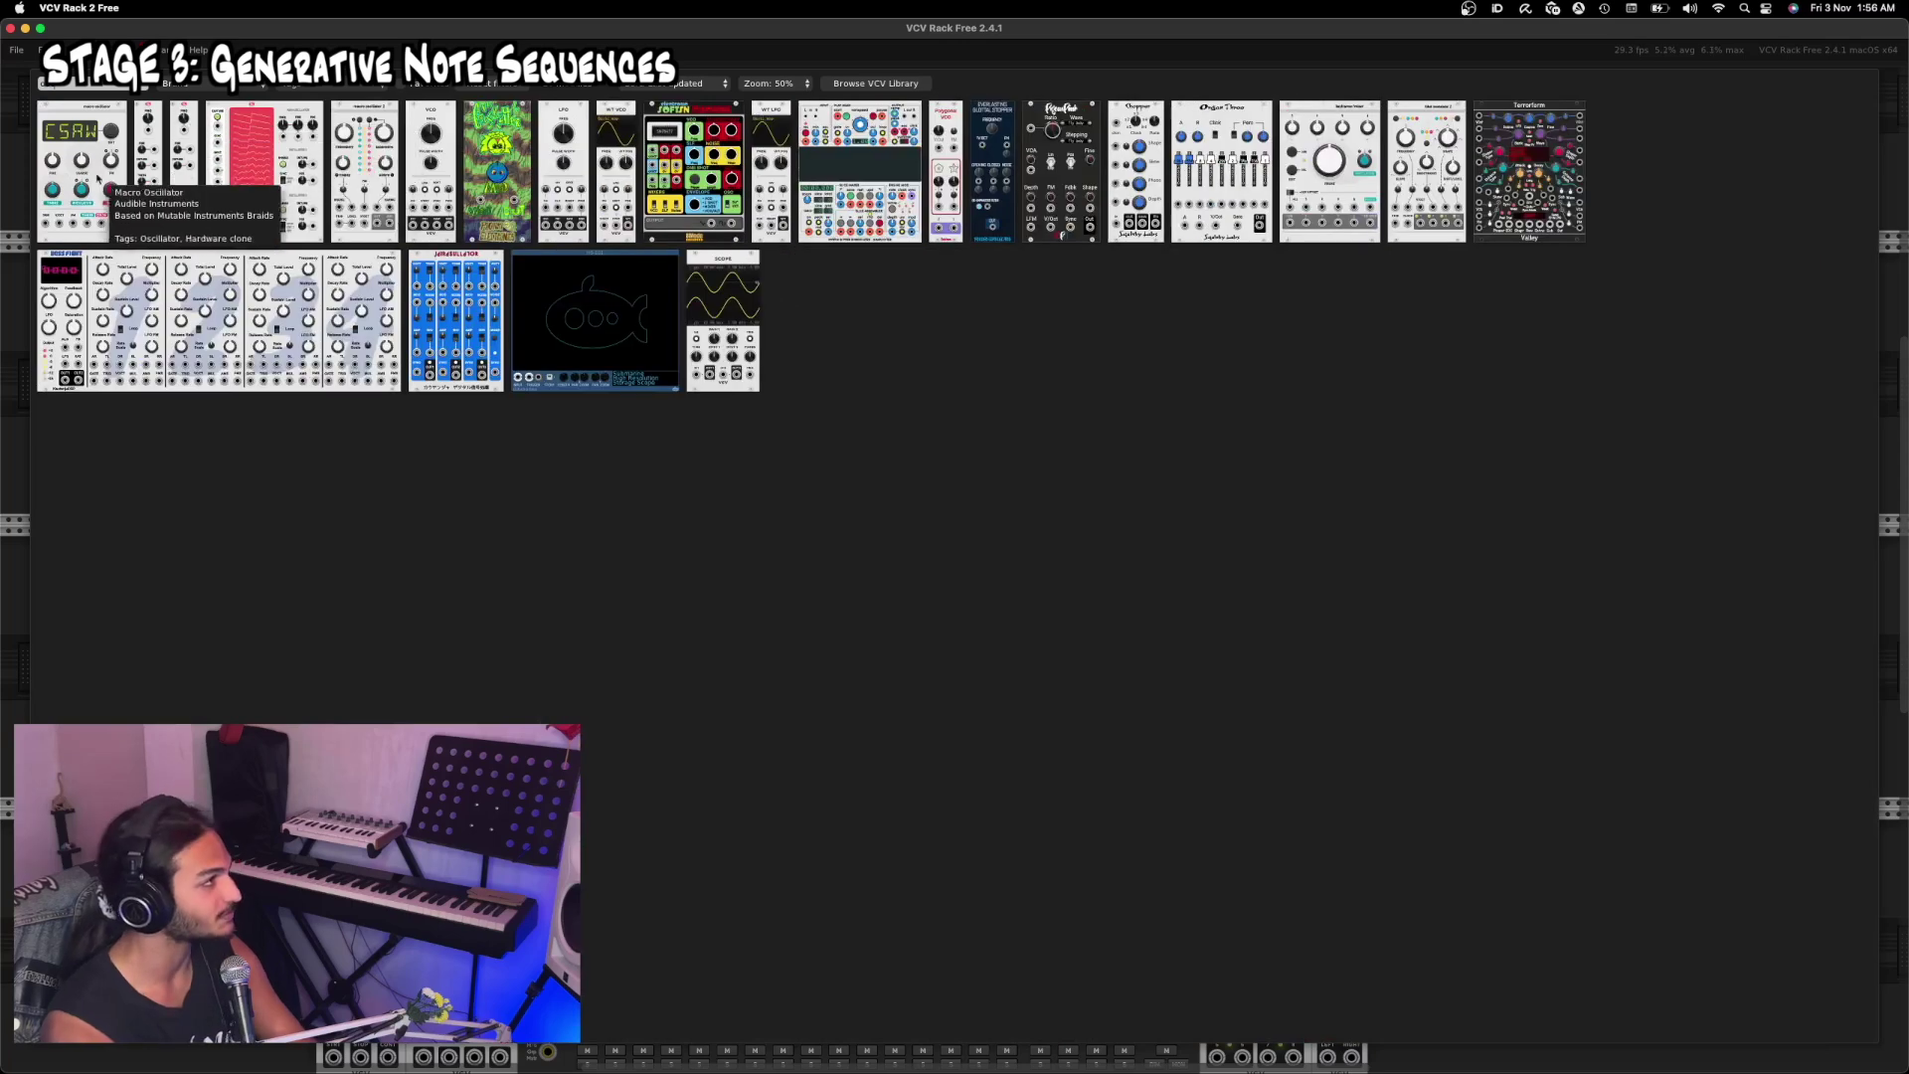
click(628, 118)
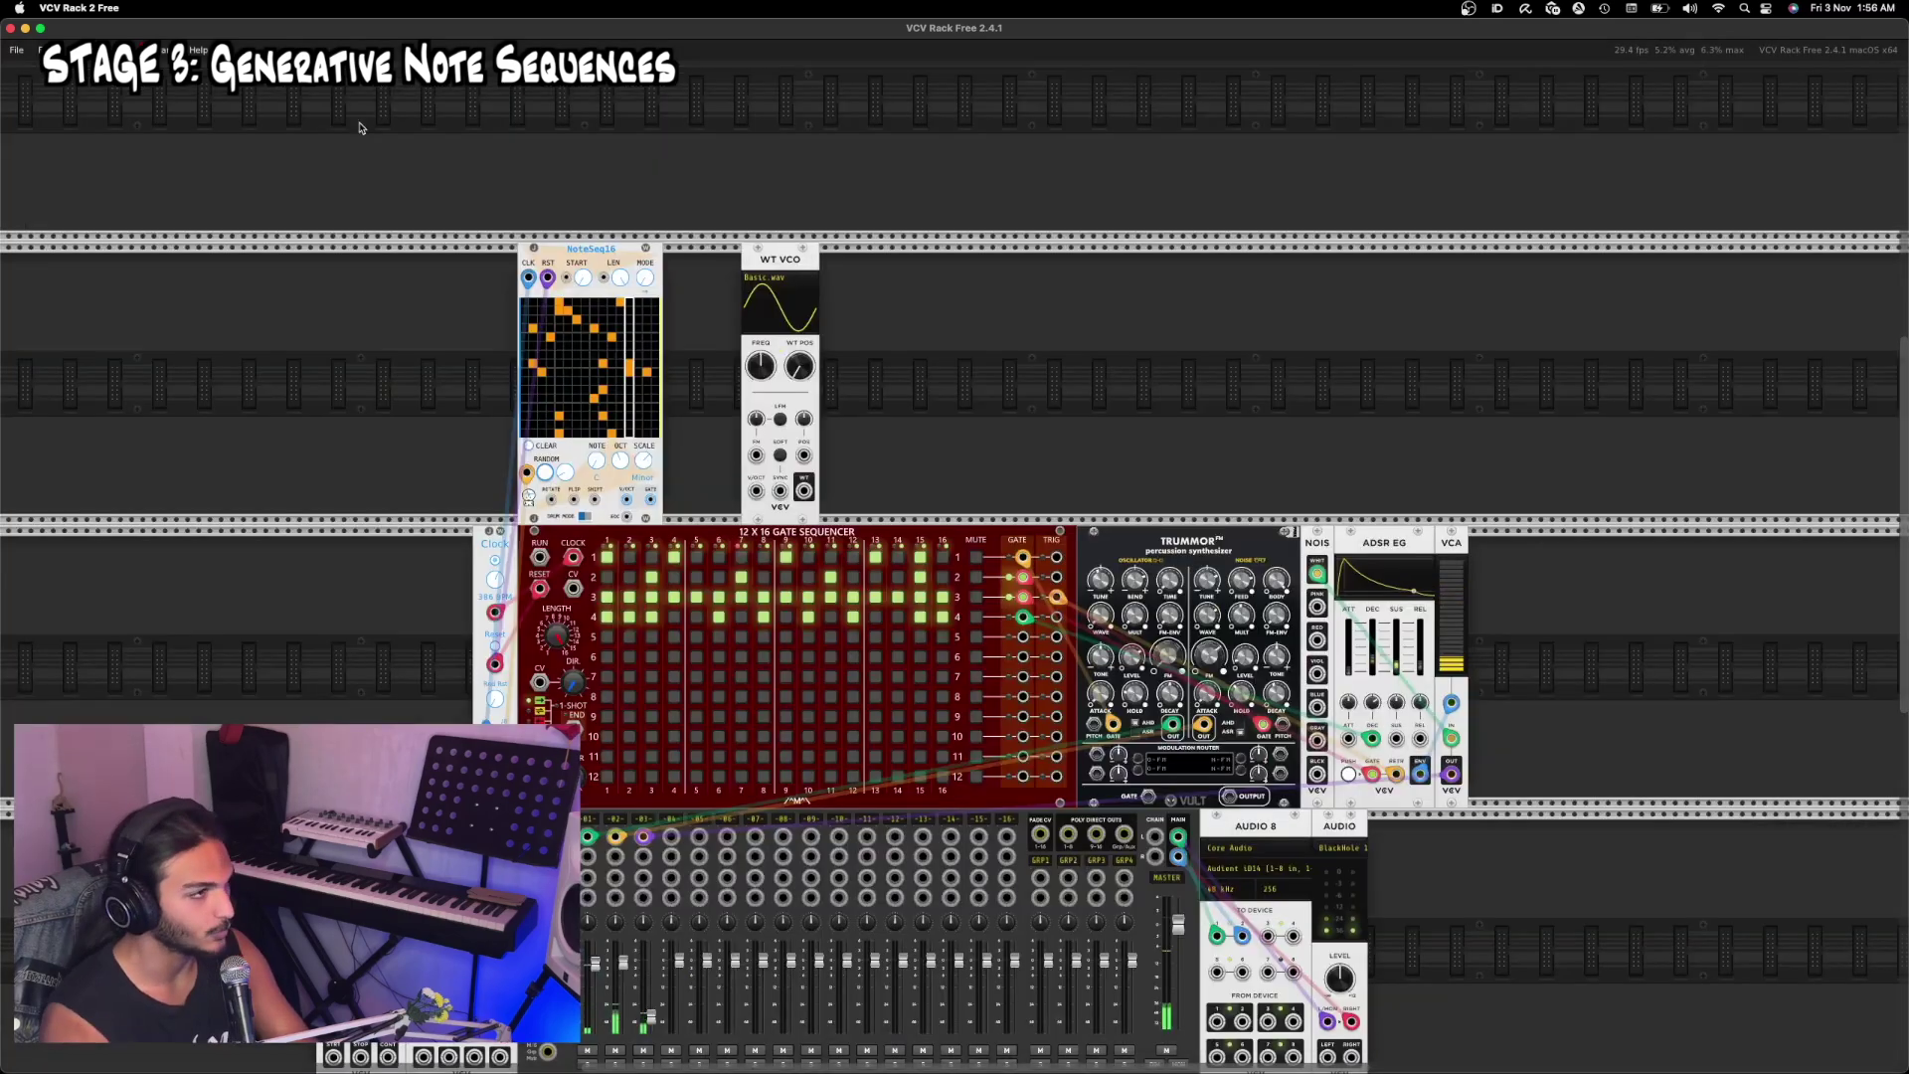
drag(806, 270, 728, 271)
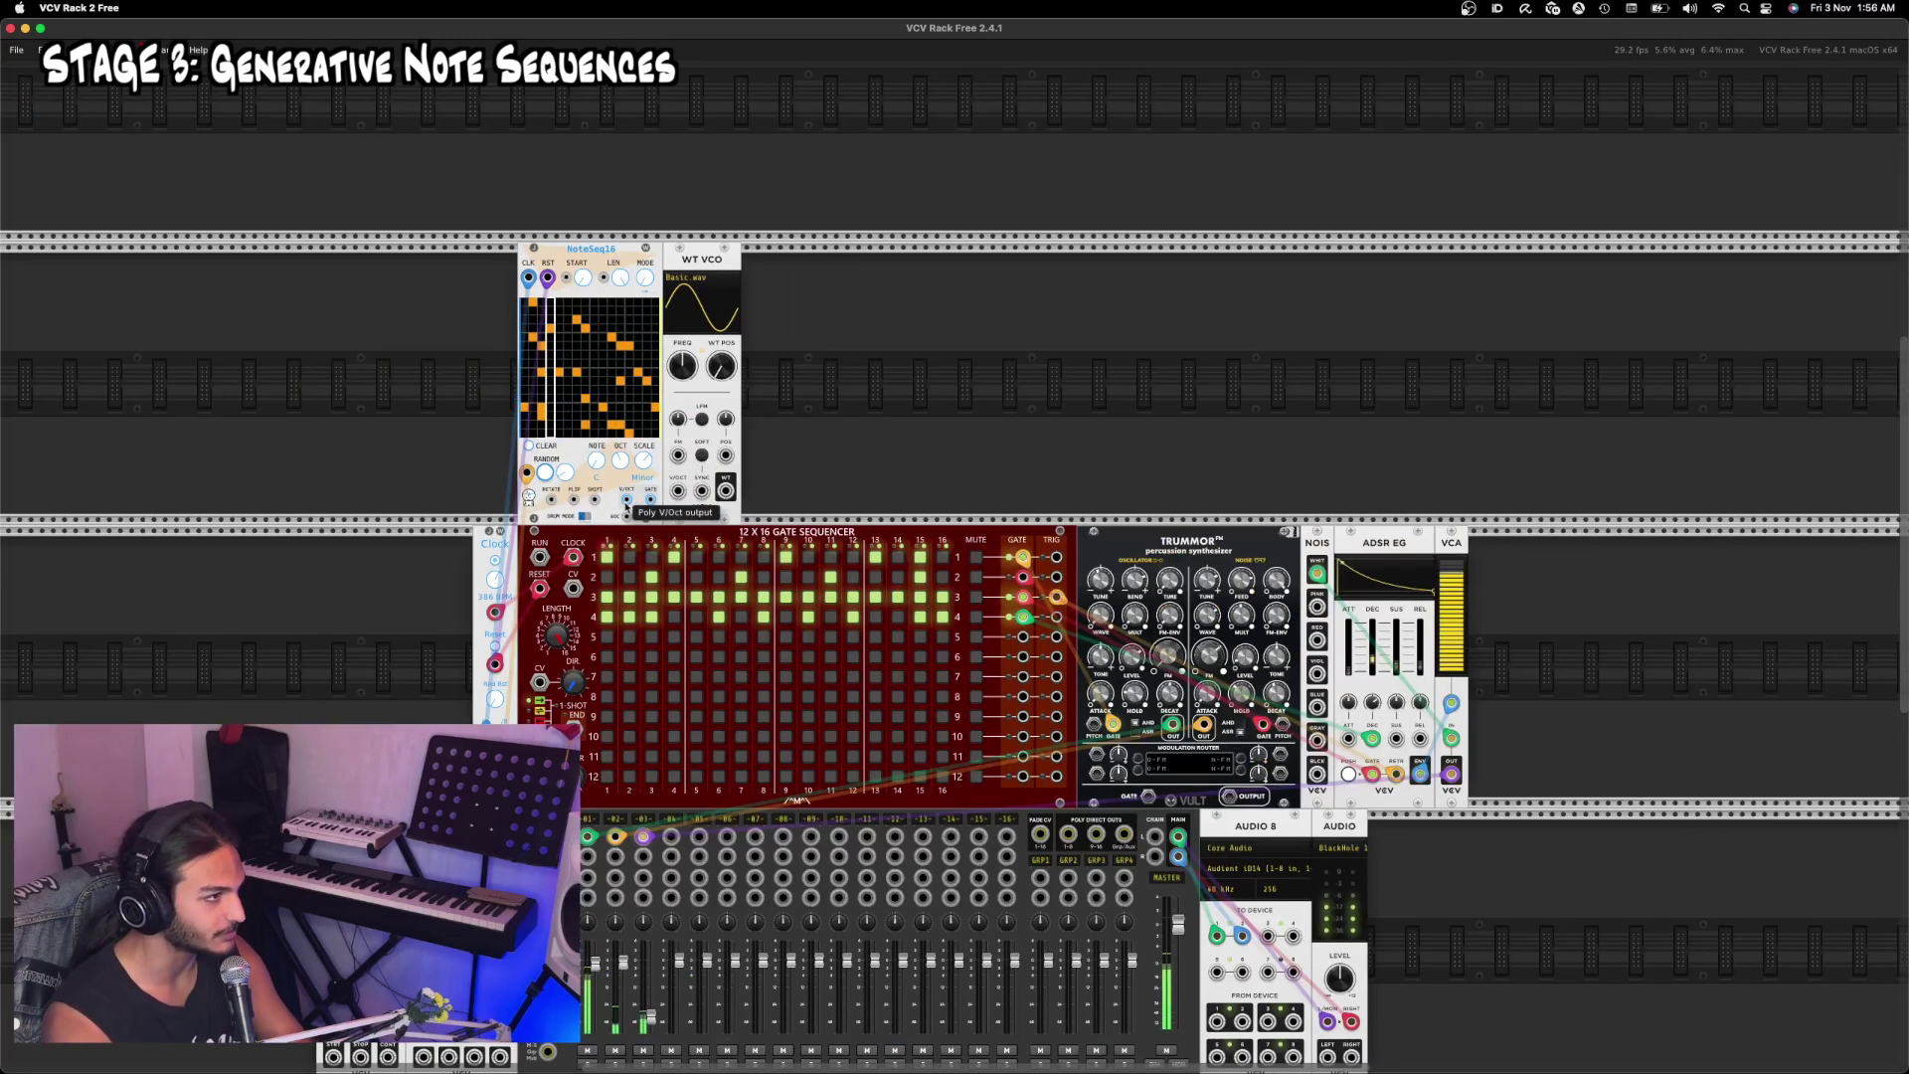
drag(628, 500, 678, 490)
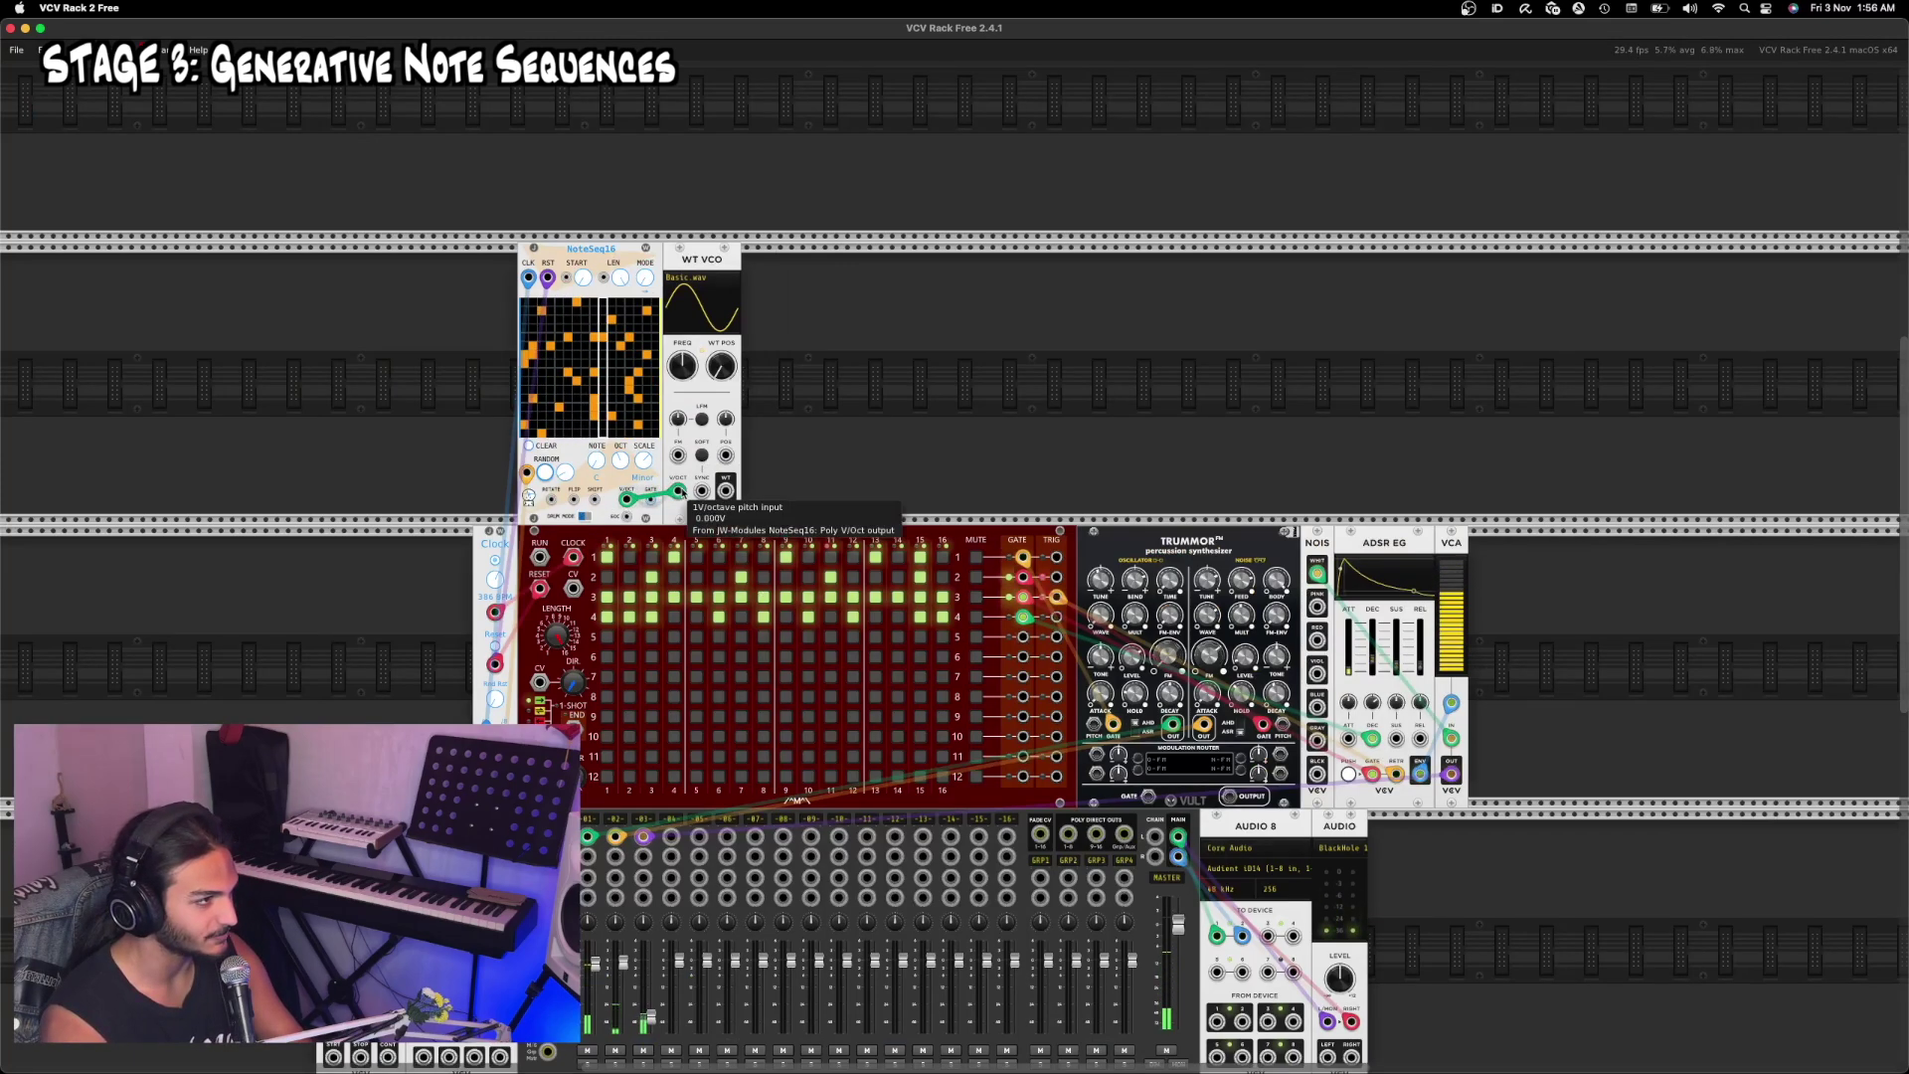
Step: Add a VCA directly beside the WT VCO and patch the wavetable output to the VCA's channel input
scroll(843, 461, down, 1)
scroll(841, 461, down, 1)
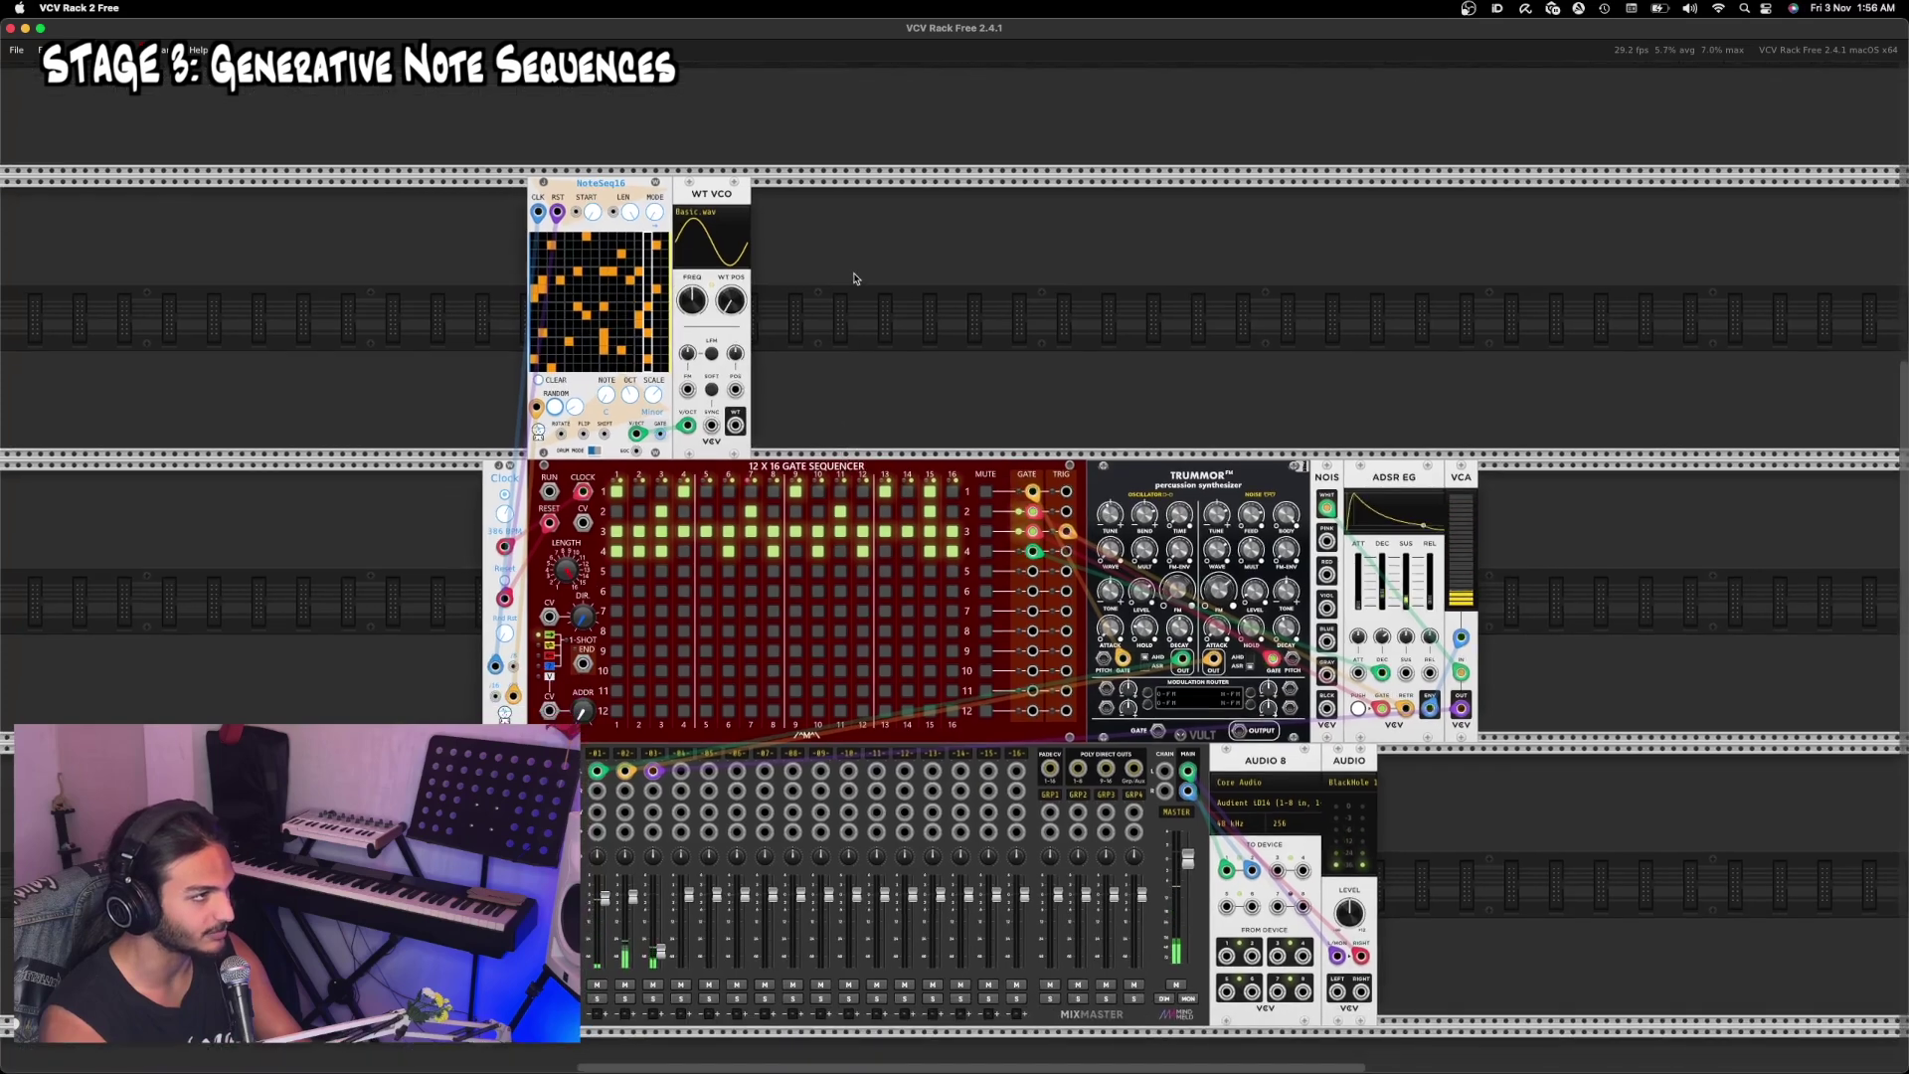
right_click(853, 279)
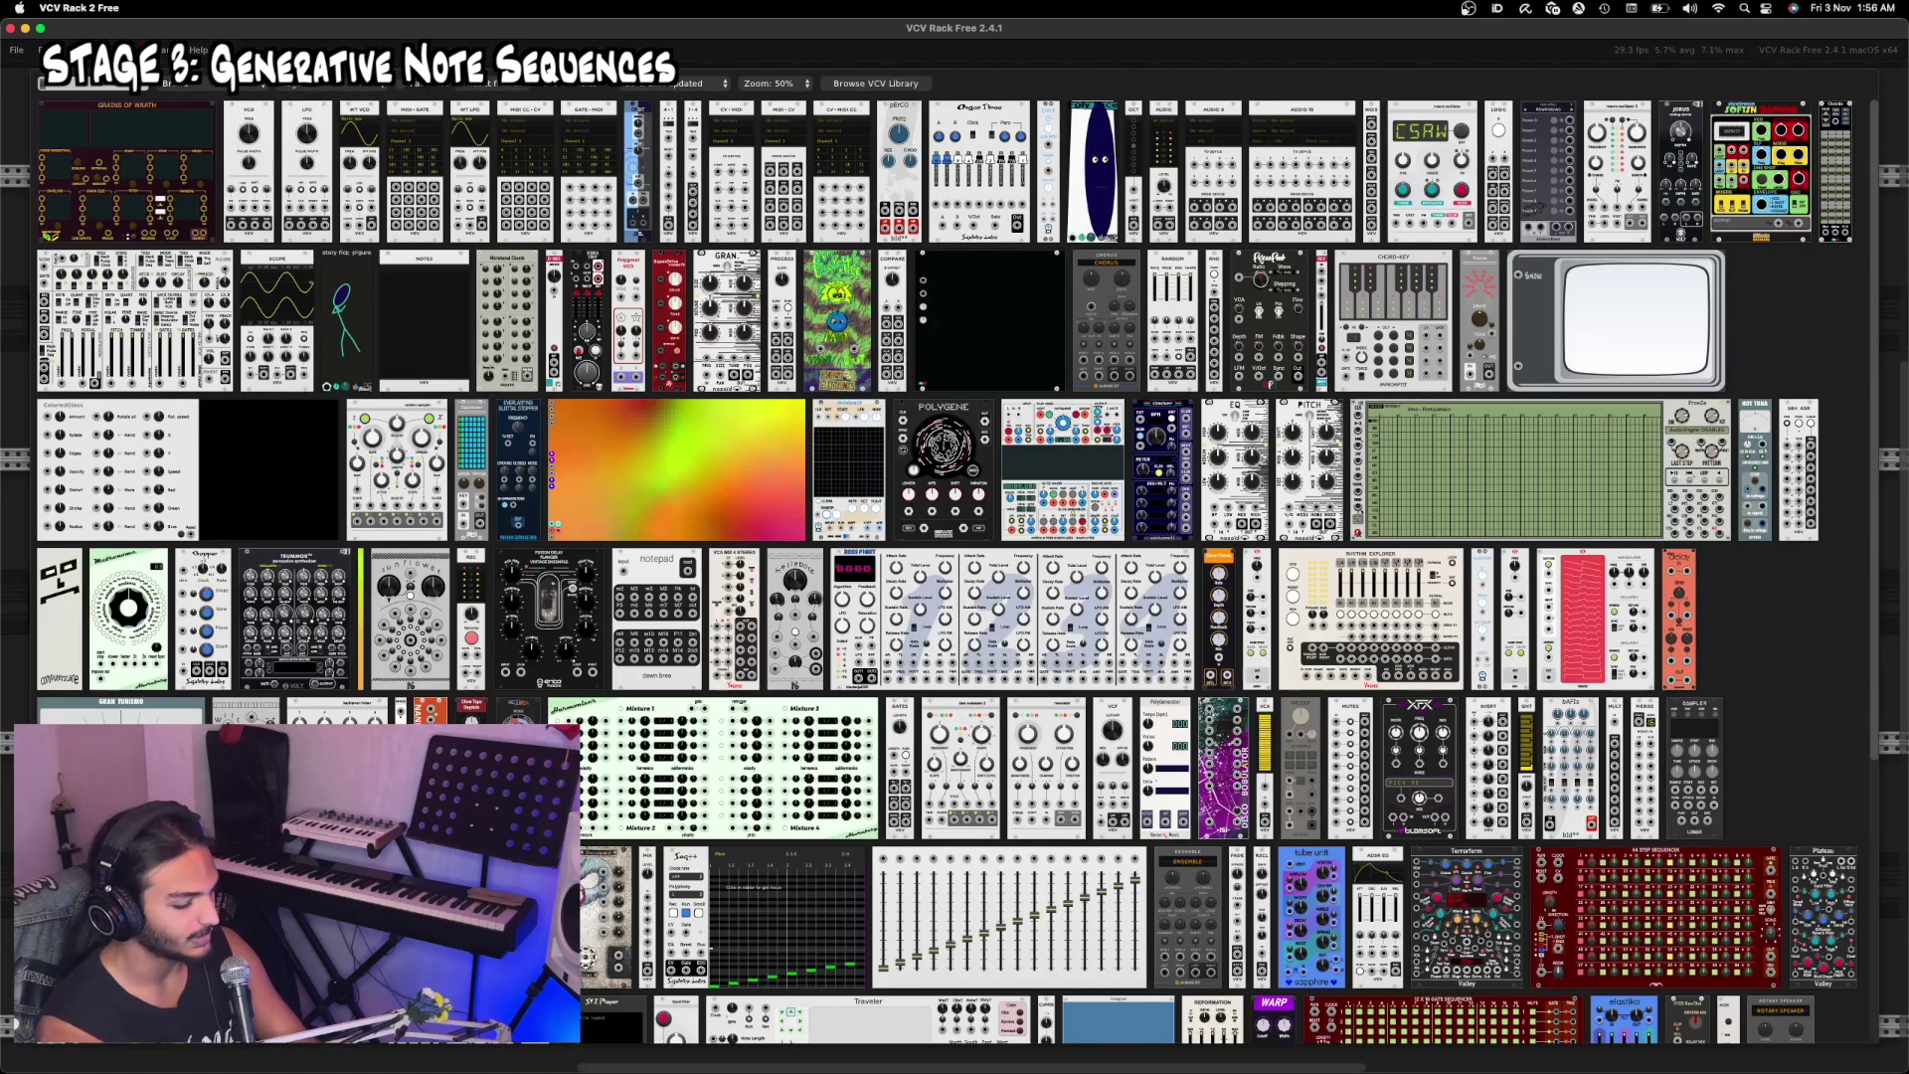
text(vca)
click(48, 127)
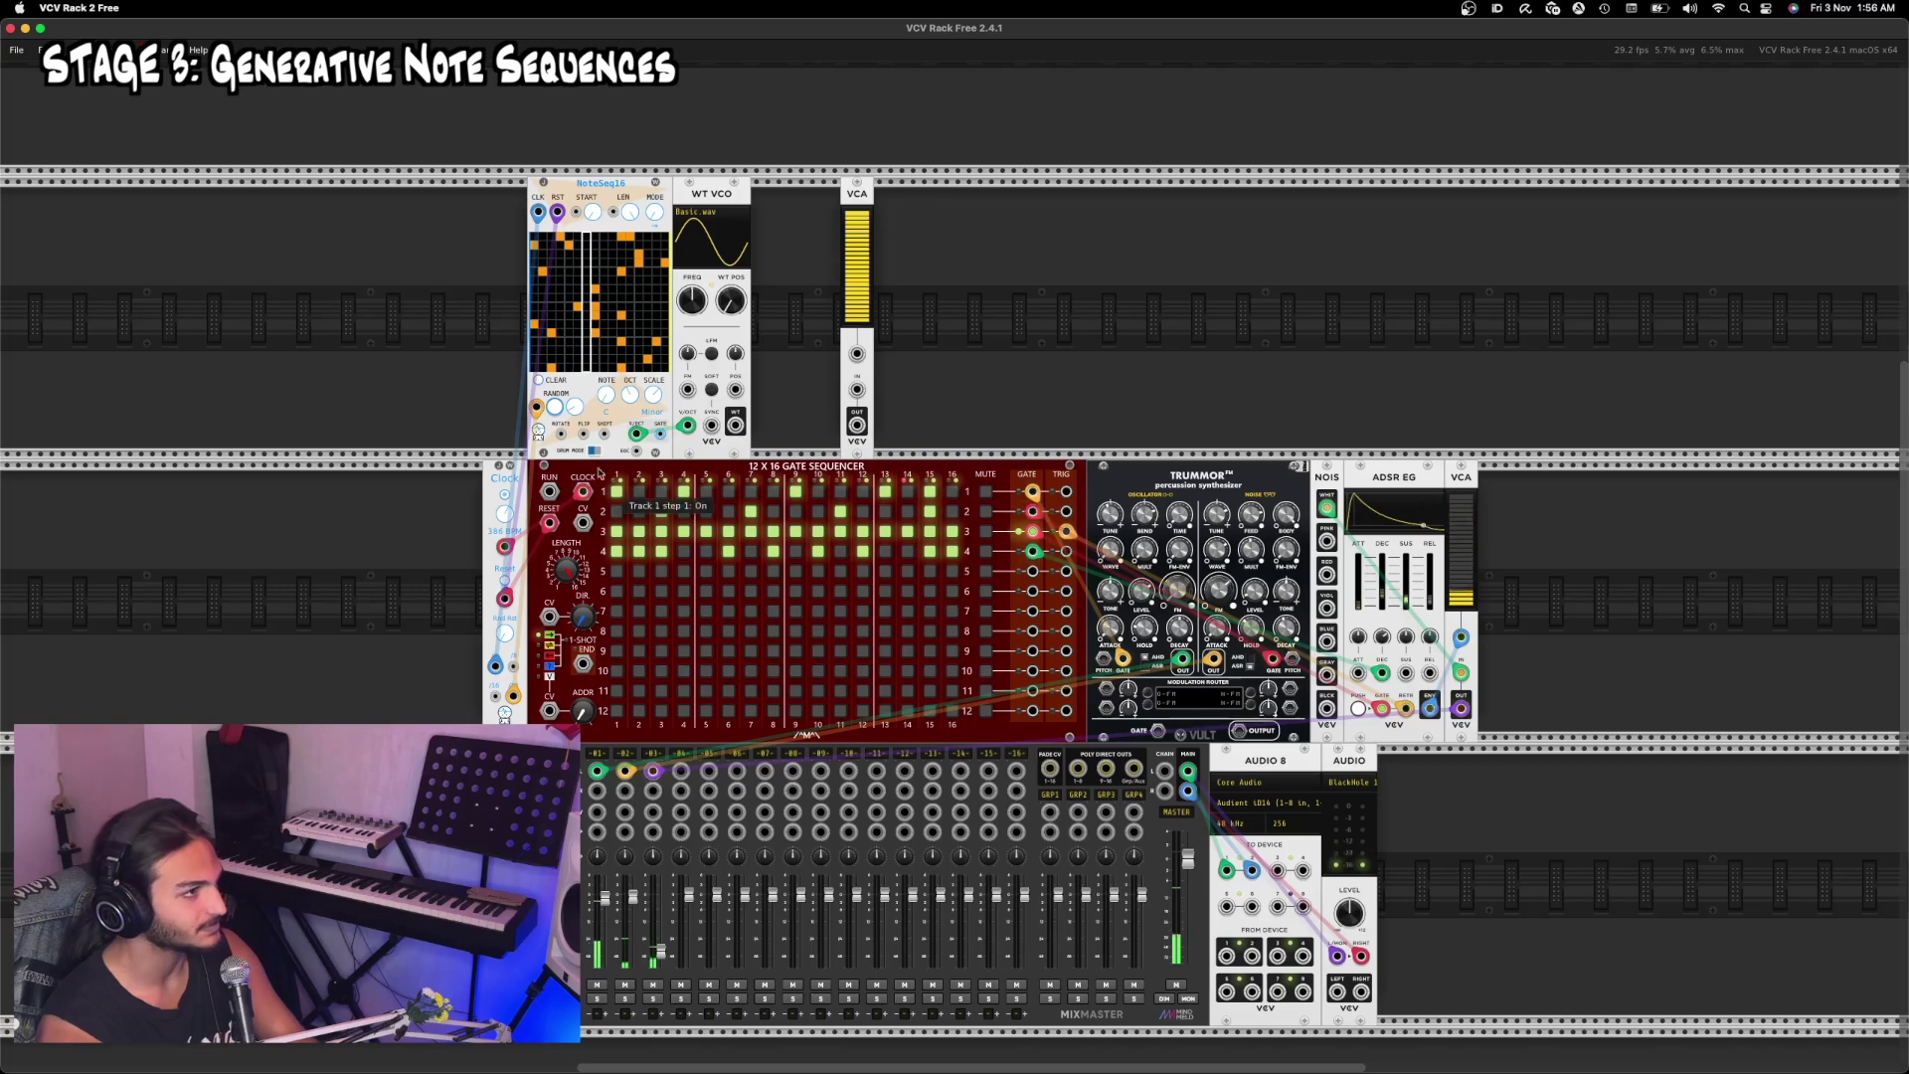
drag(736, 425, 859, 387)
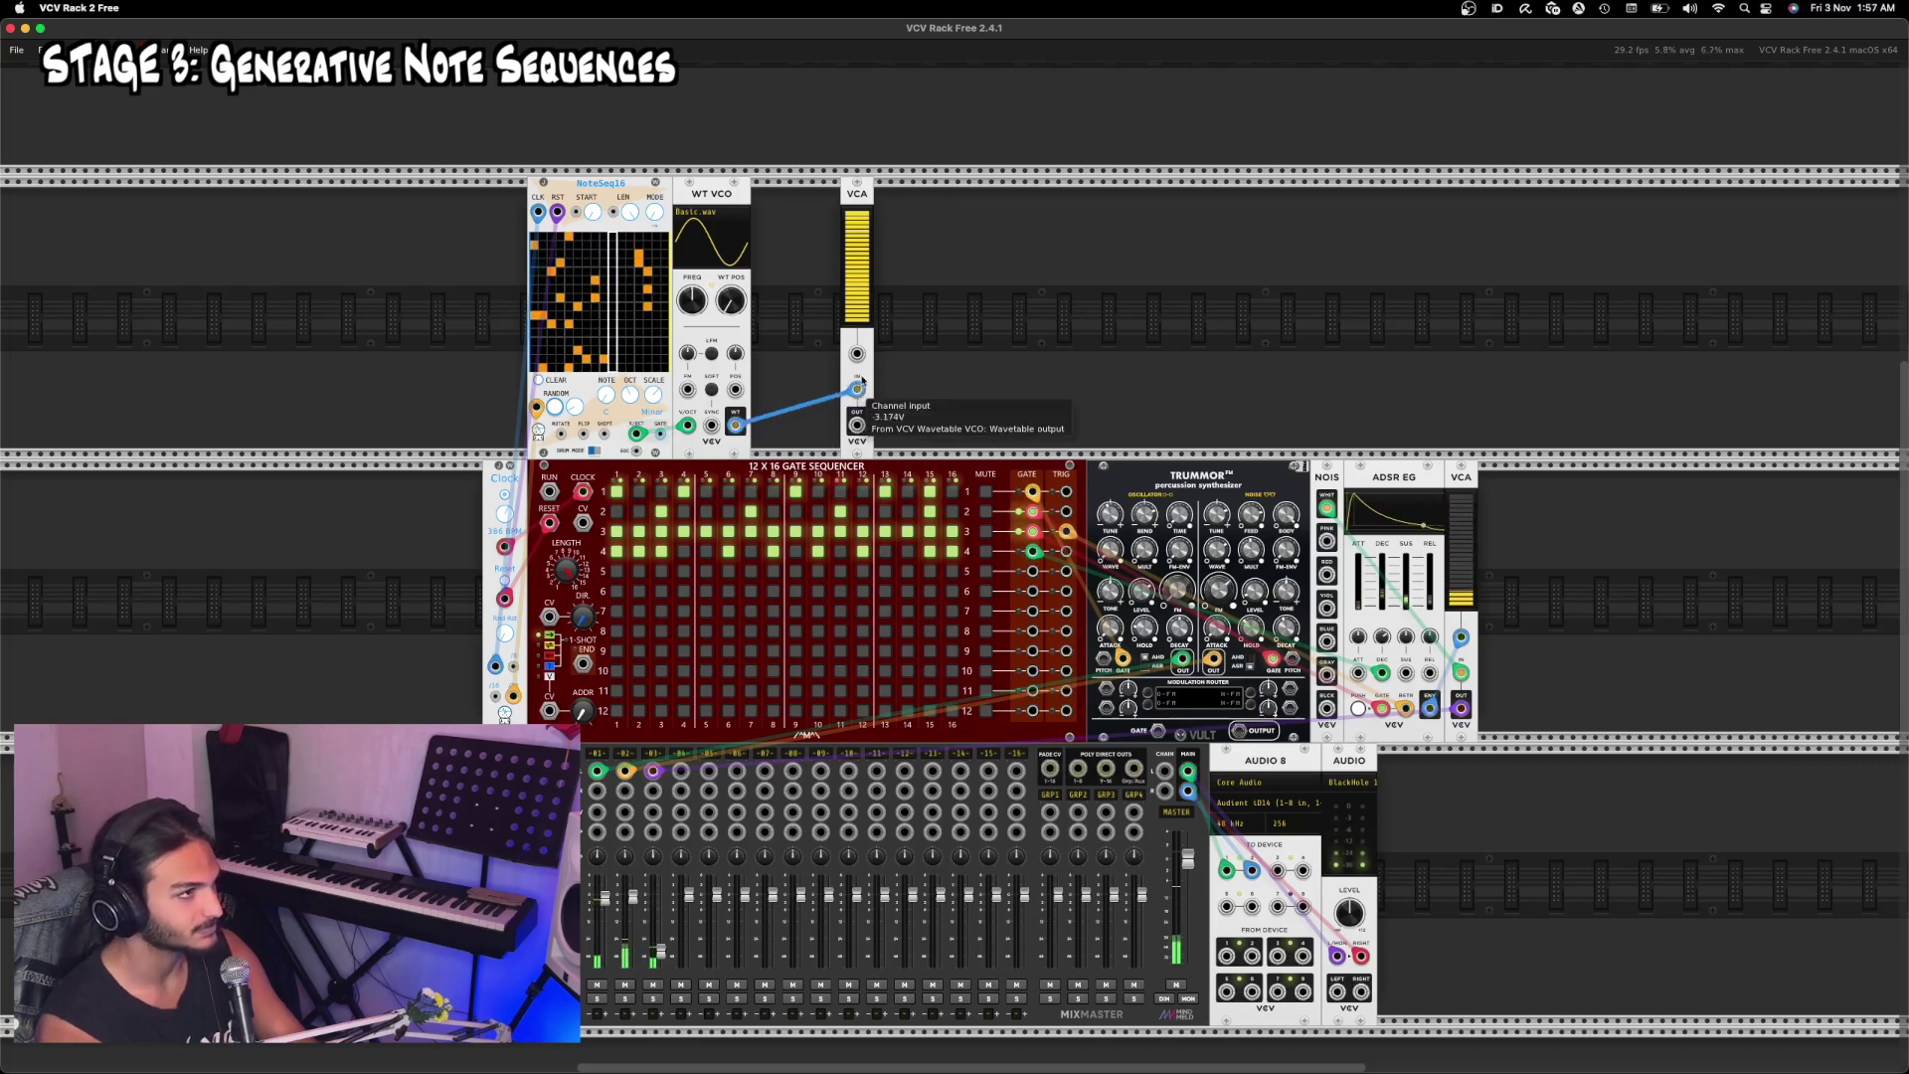
drag(869, 192, 782, 192)
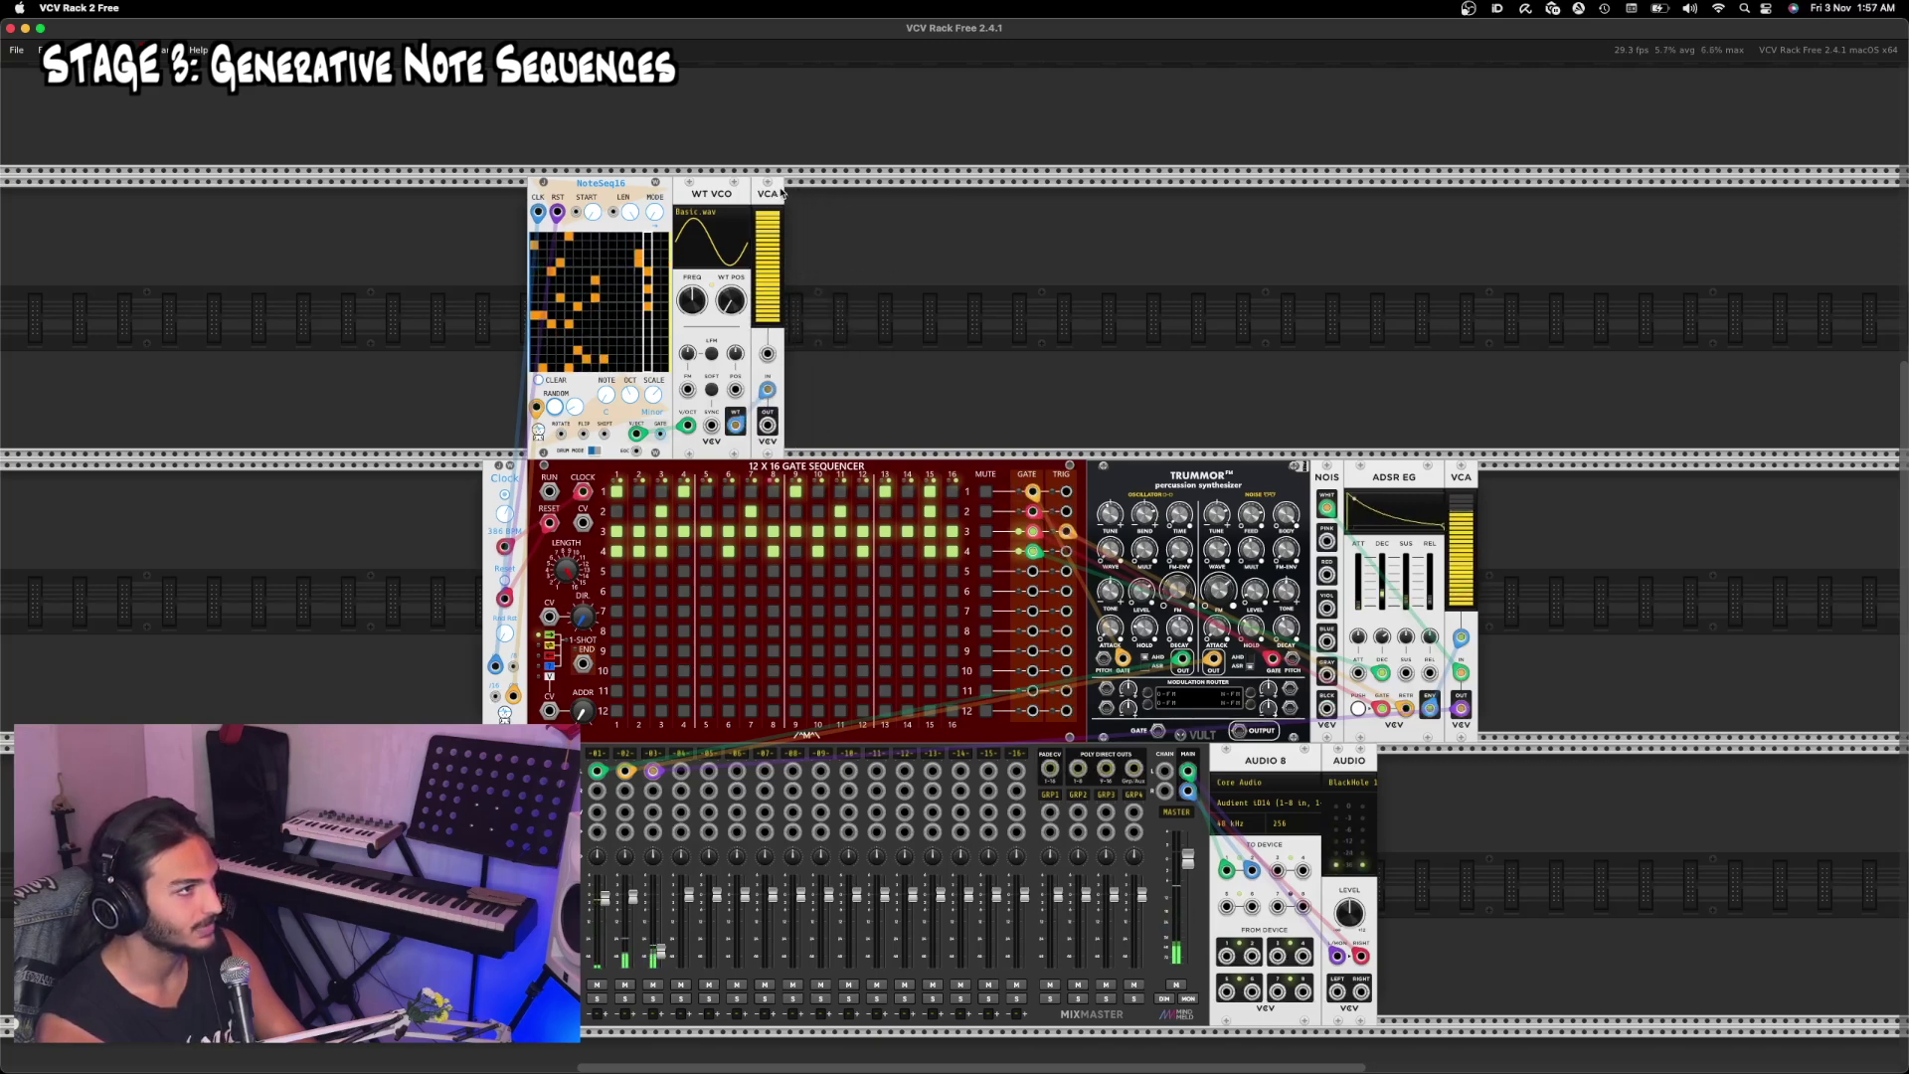
Step: Add an ADSR EG beside the new VCA and patch its envelope output to the VCA's CV input
right_click(805, 200)
text(ads)
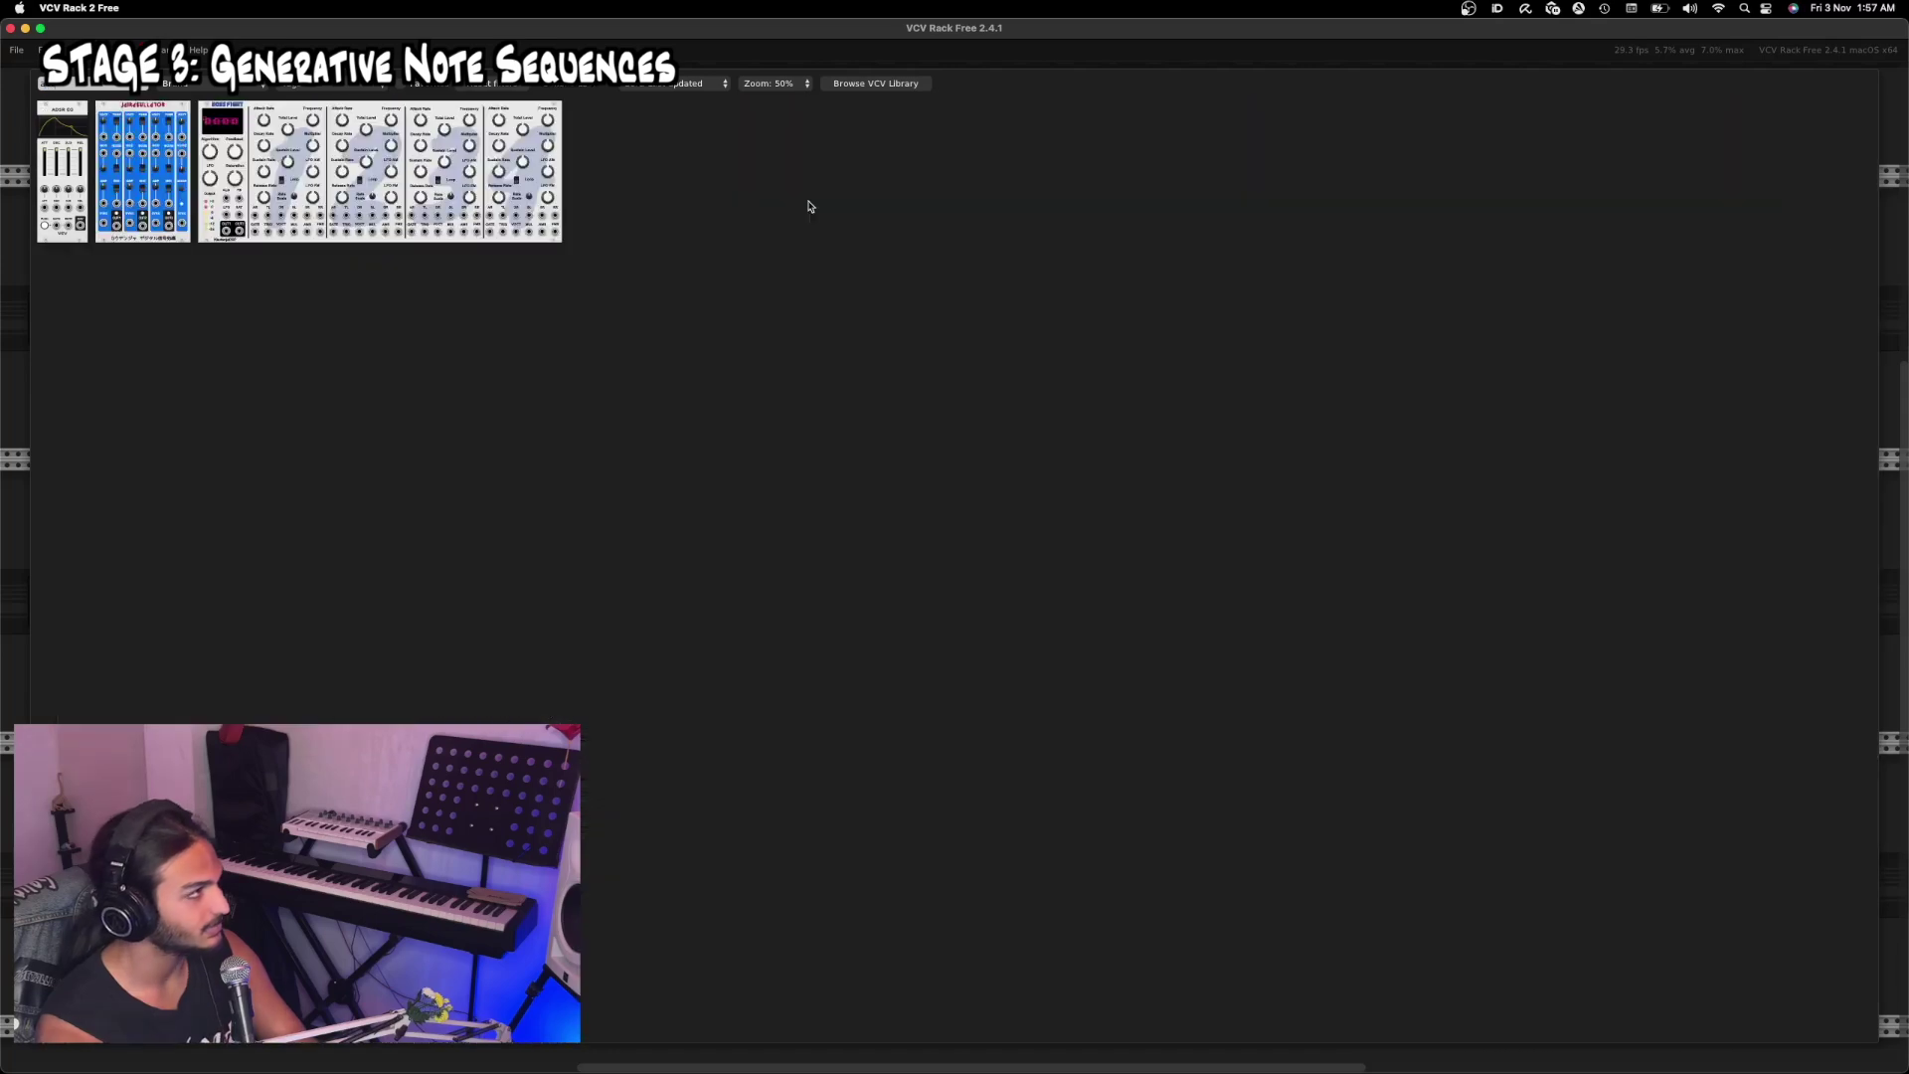
text(r)
click(76, 129)
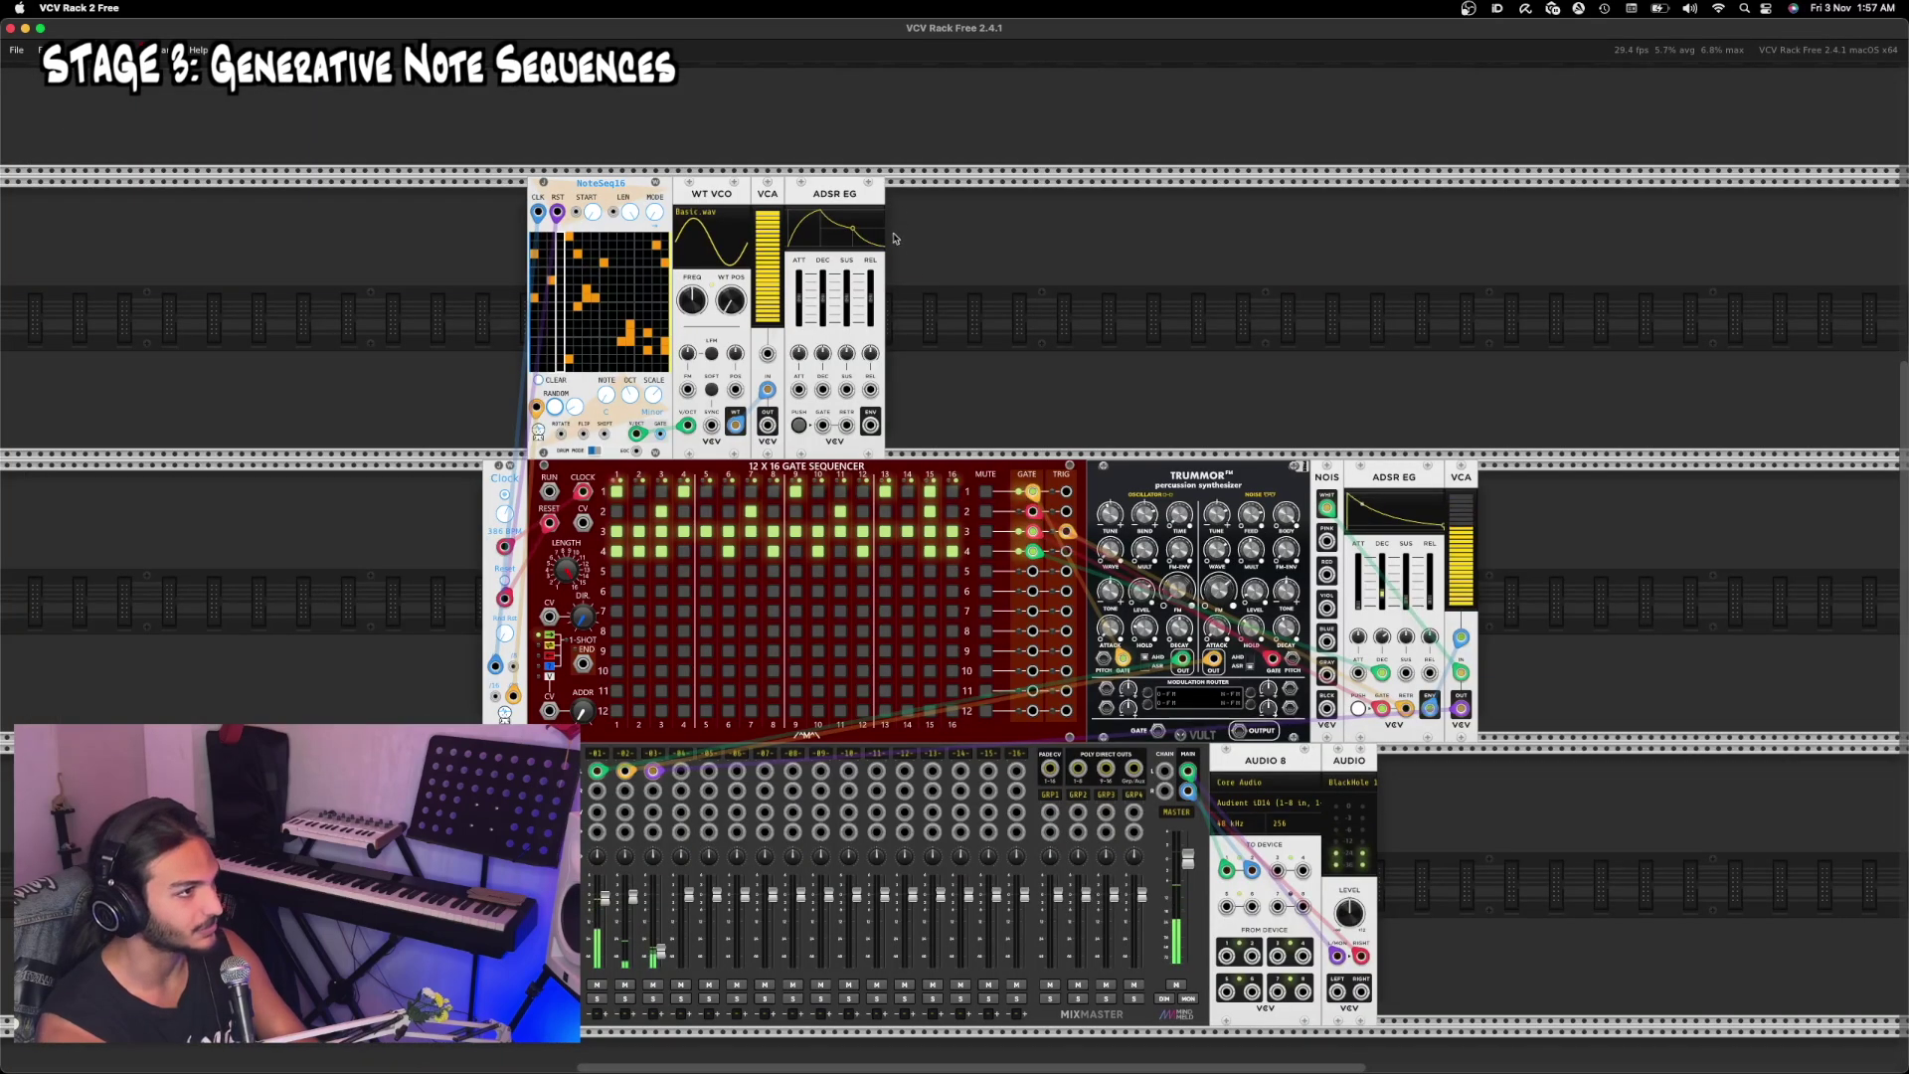
drag(870, 425, 767, 355)
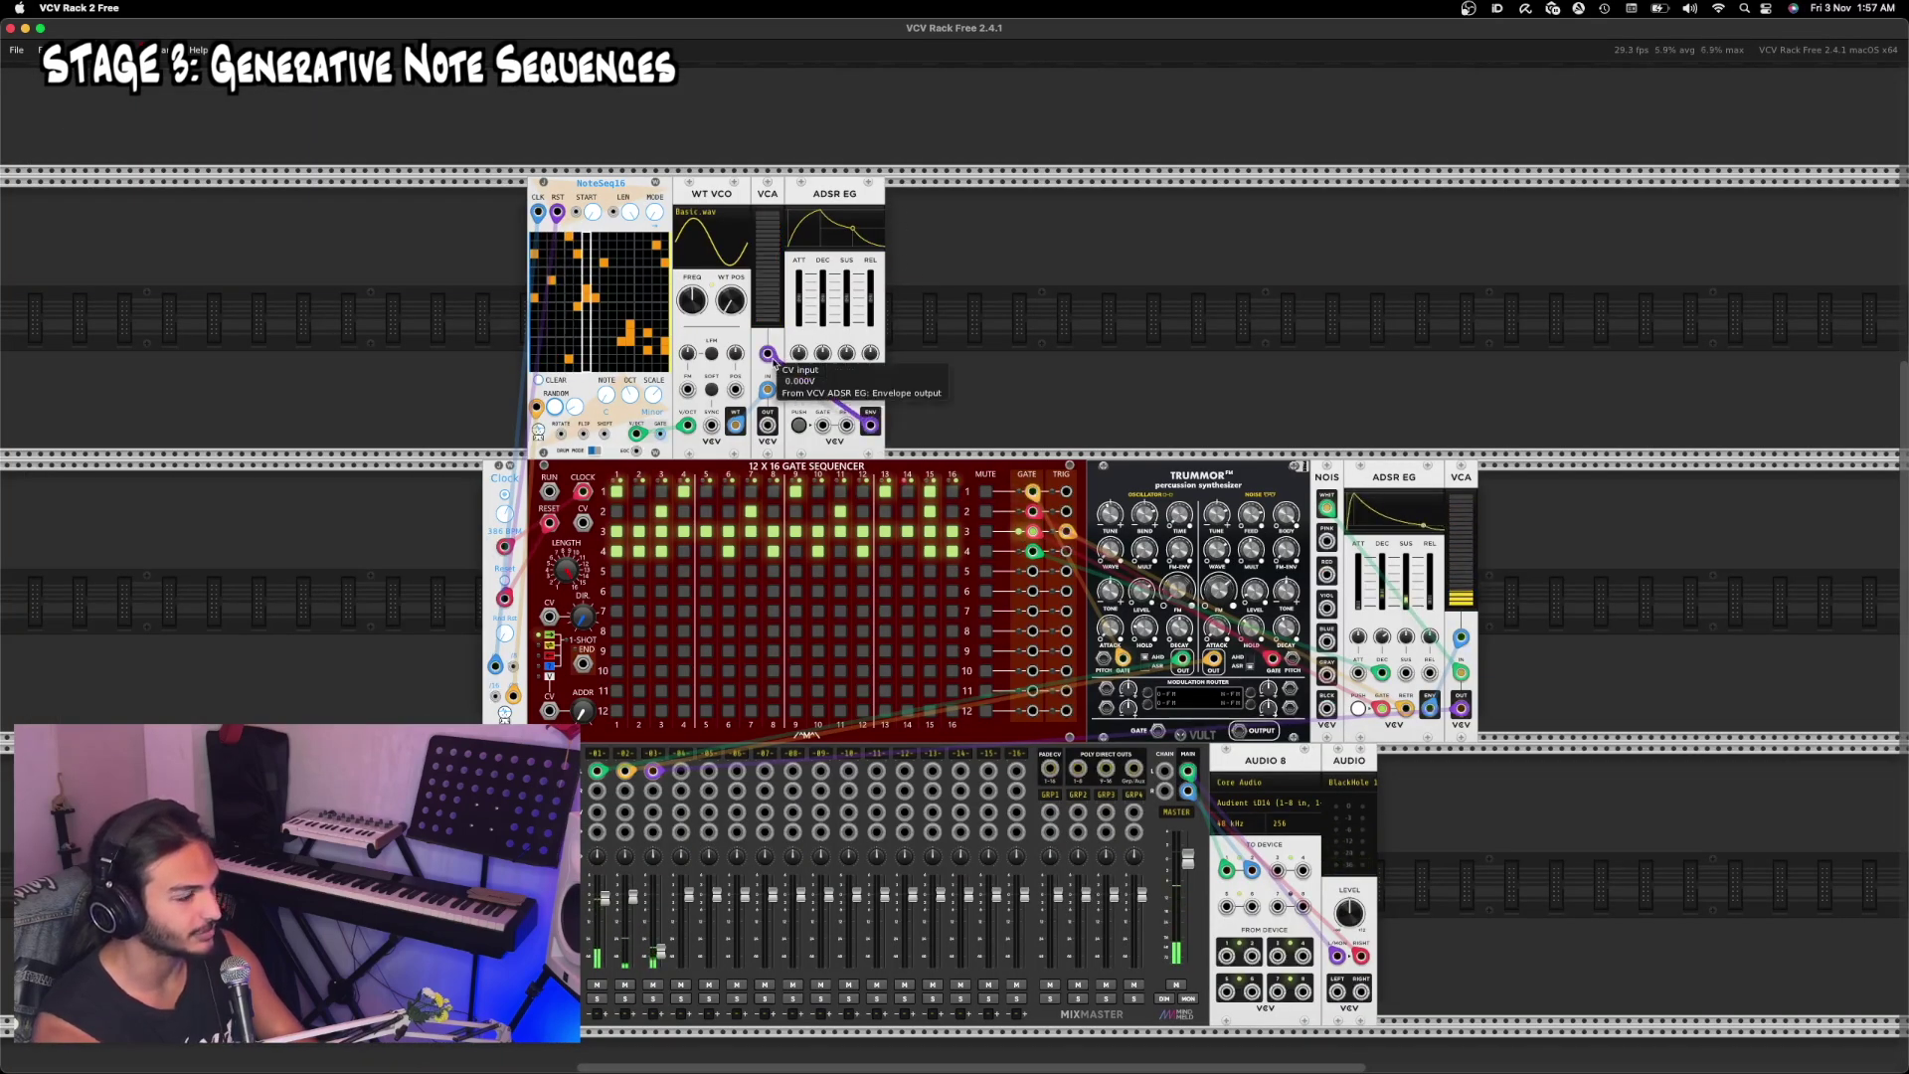
Step: Search the library for reverb, add the Hellebore module, and place it directly beside the upper ADSR EG
right_click(961, 314)
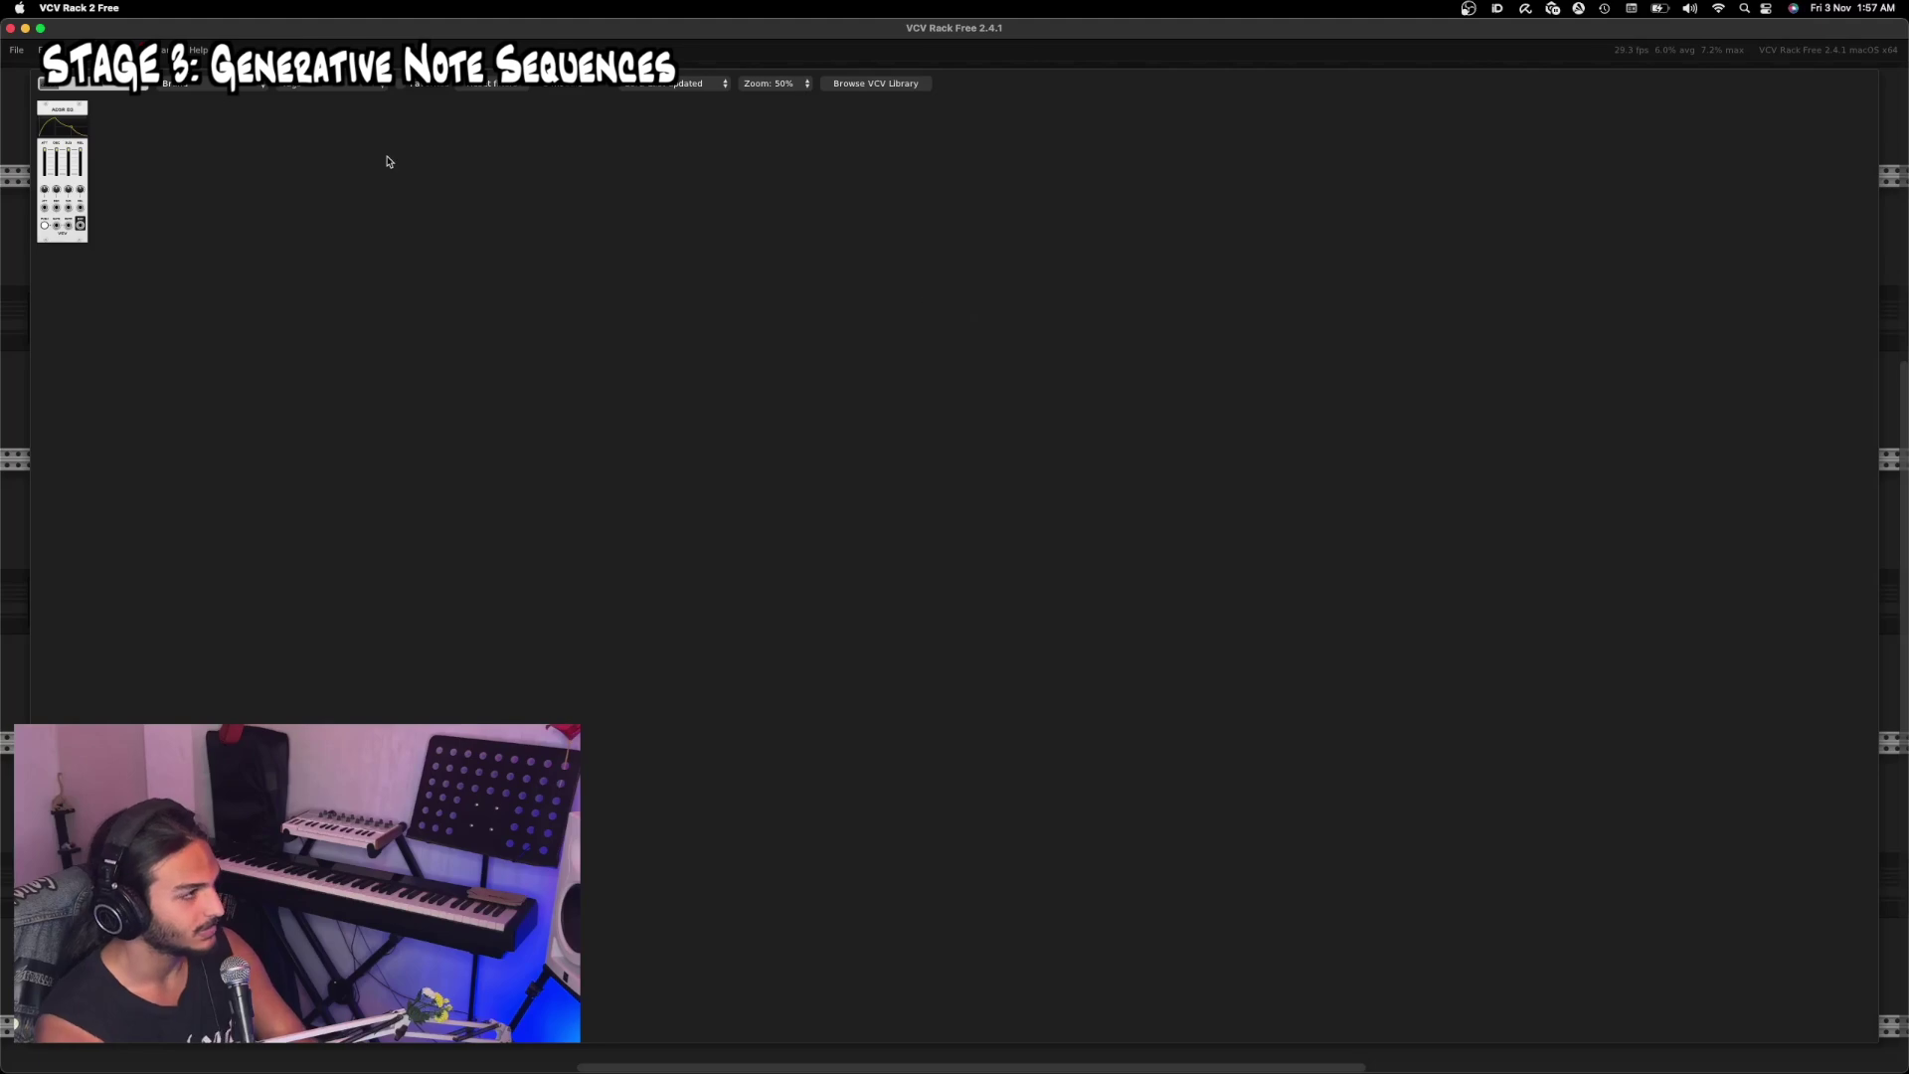
key(BackSpace)
key(BackSpace)
key(BackSpace)
key(BackSpace)
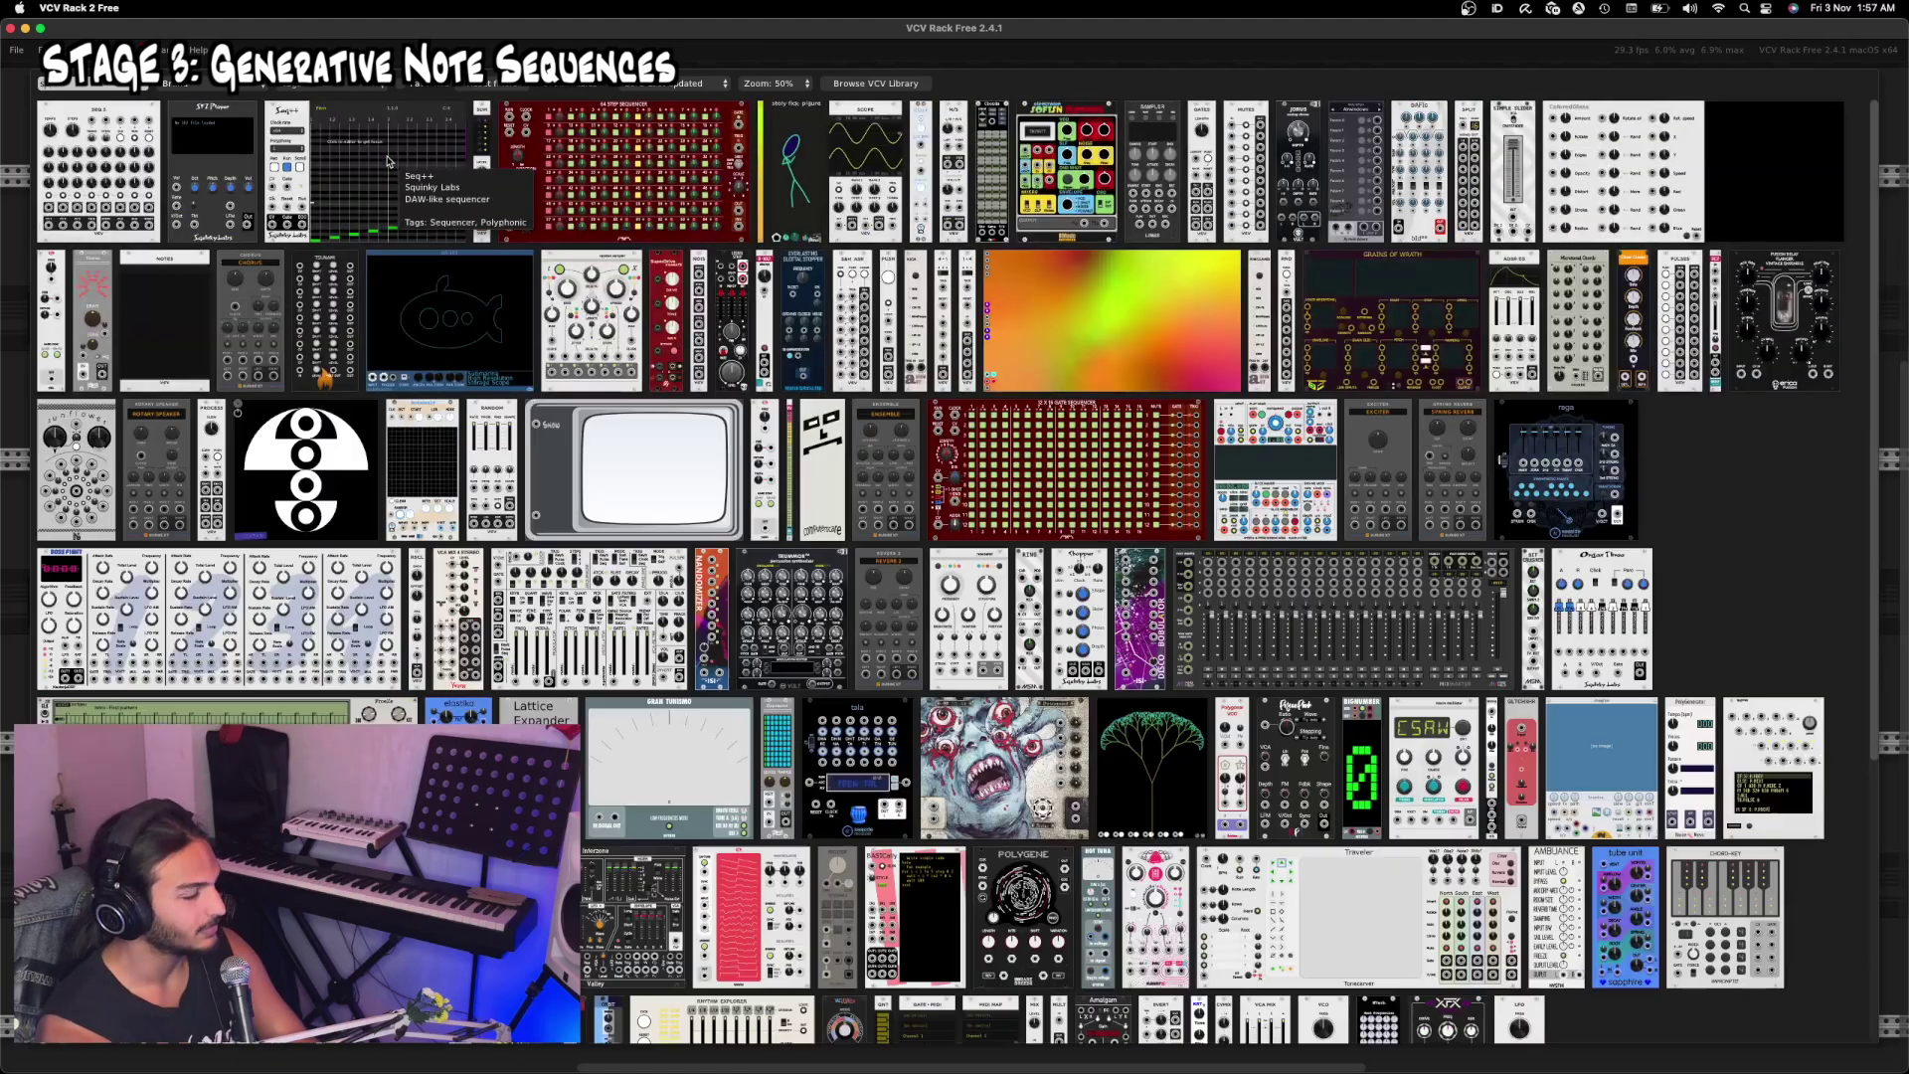
text(reverb)
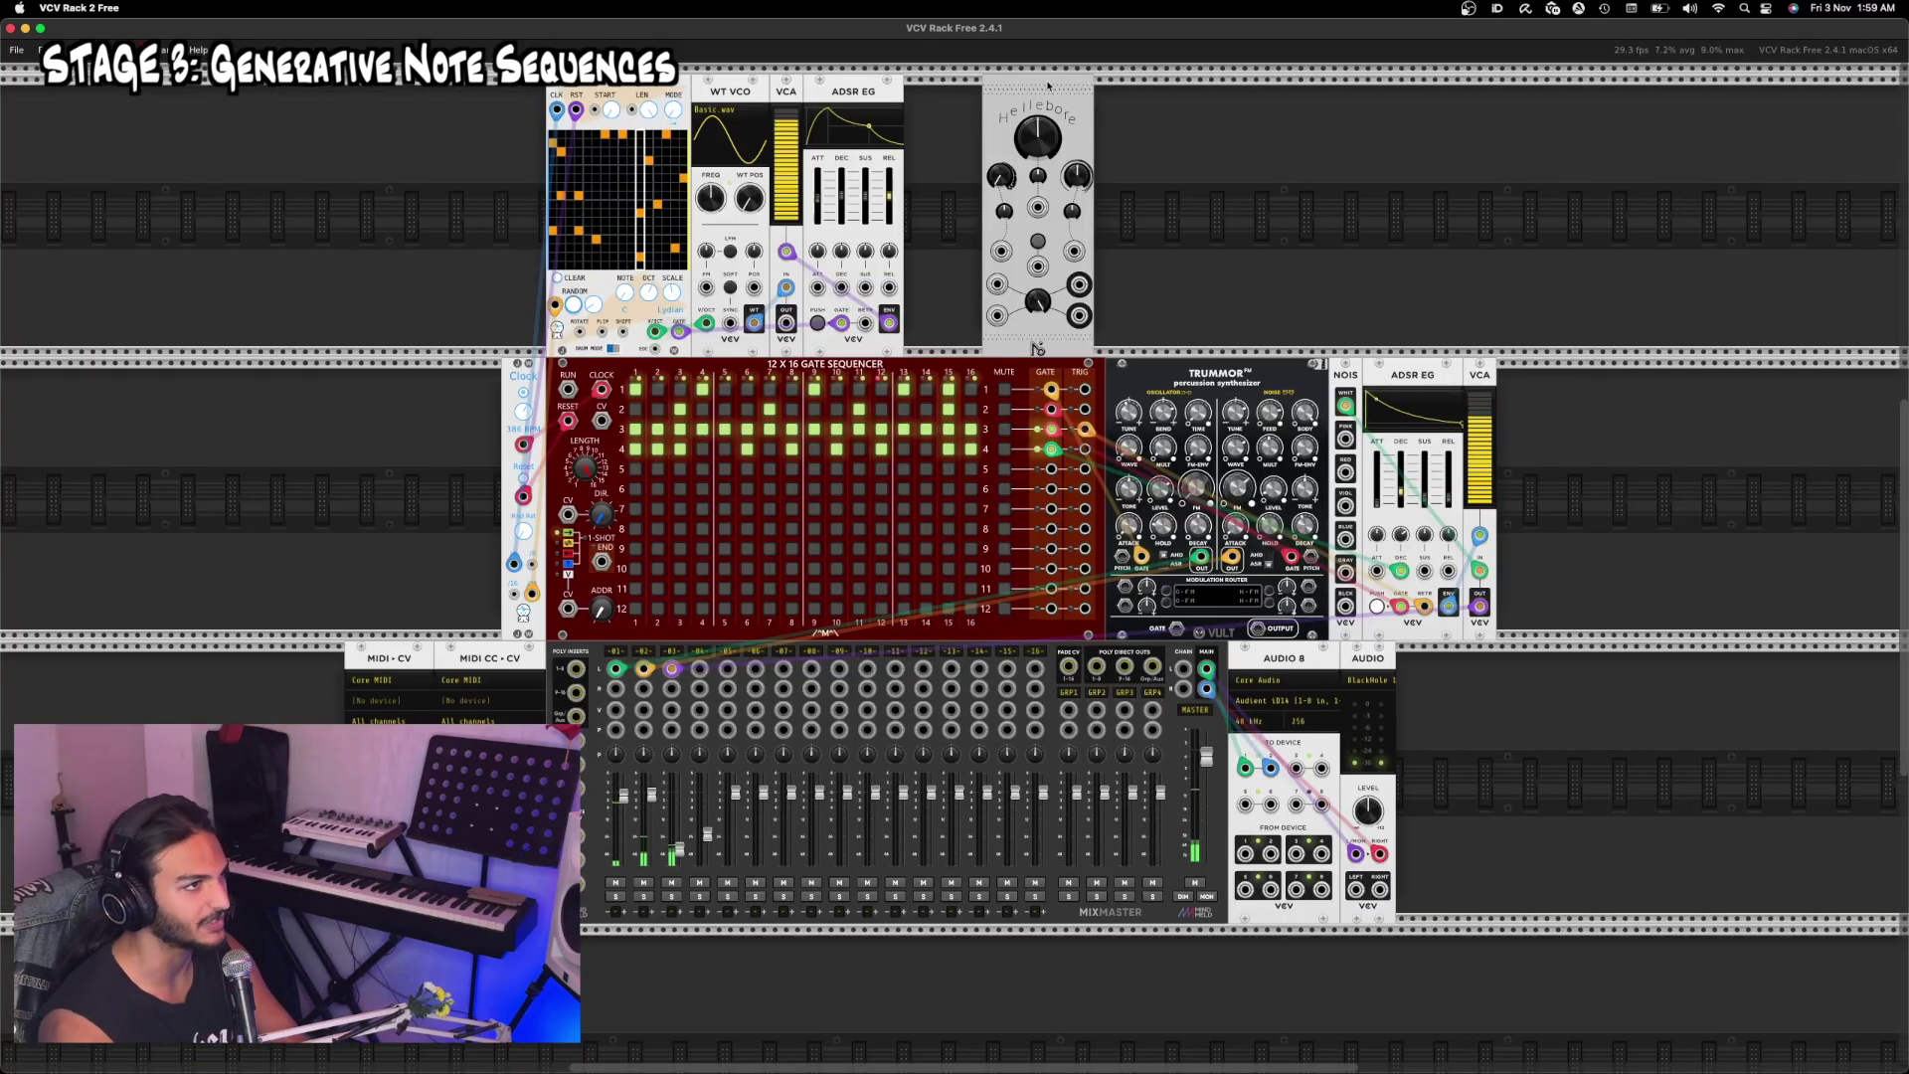
drag(1037, 348, 958, 348)
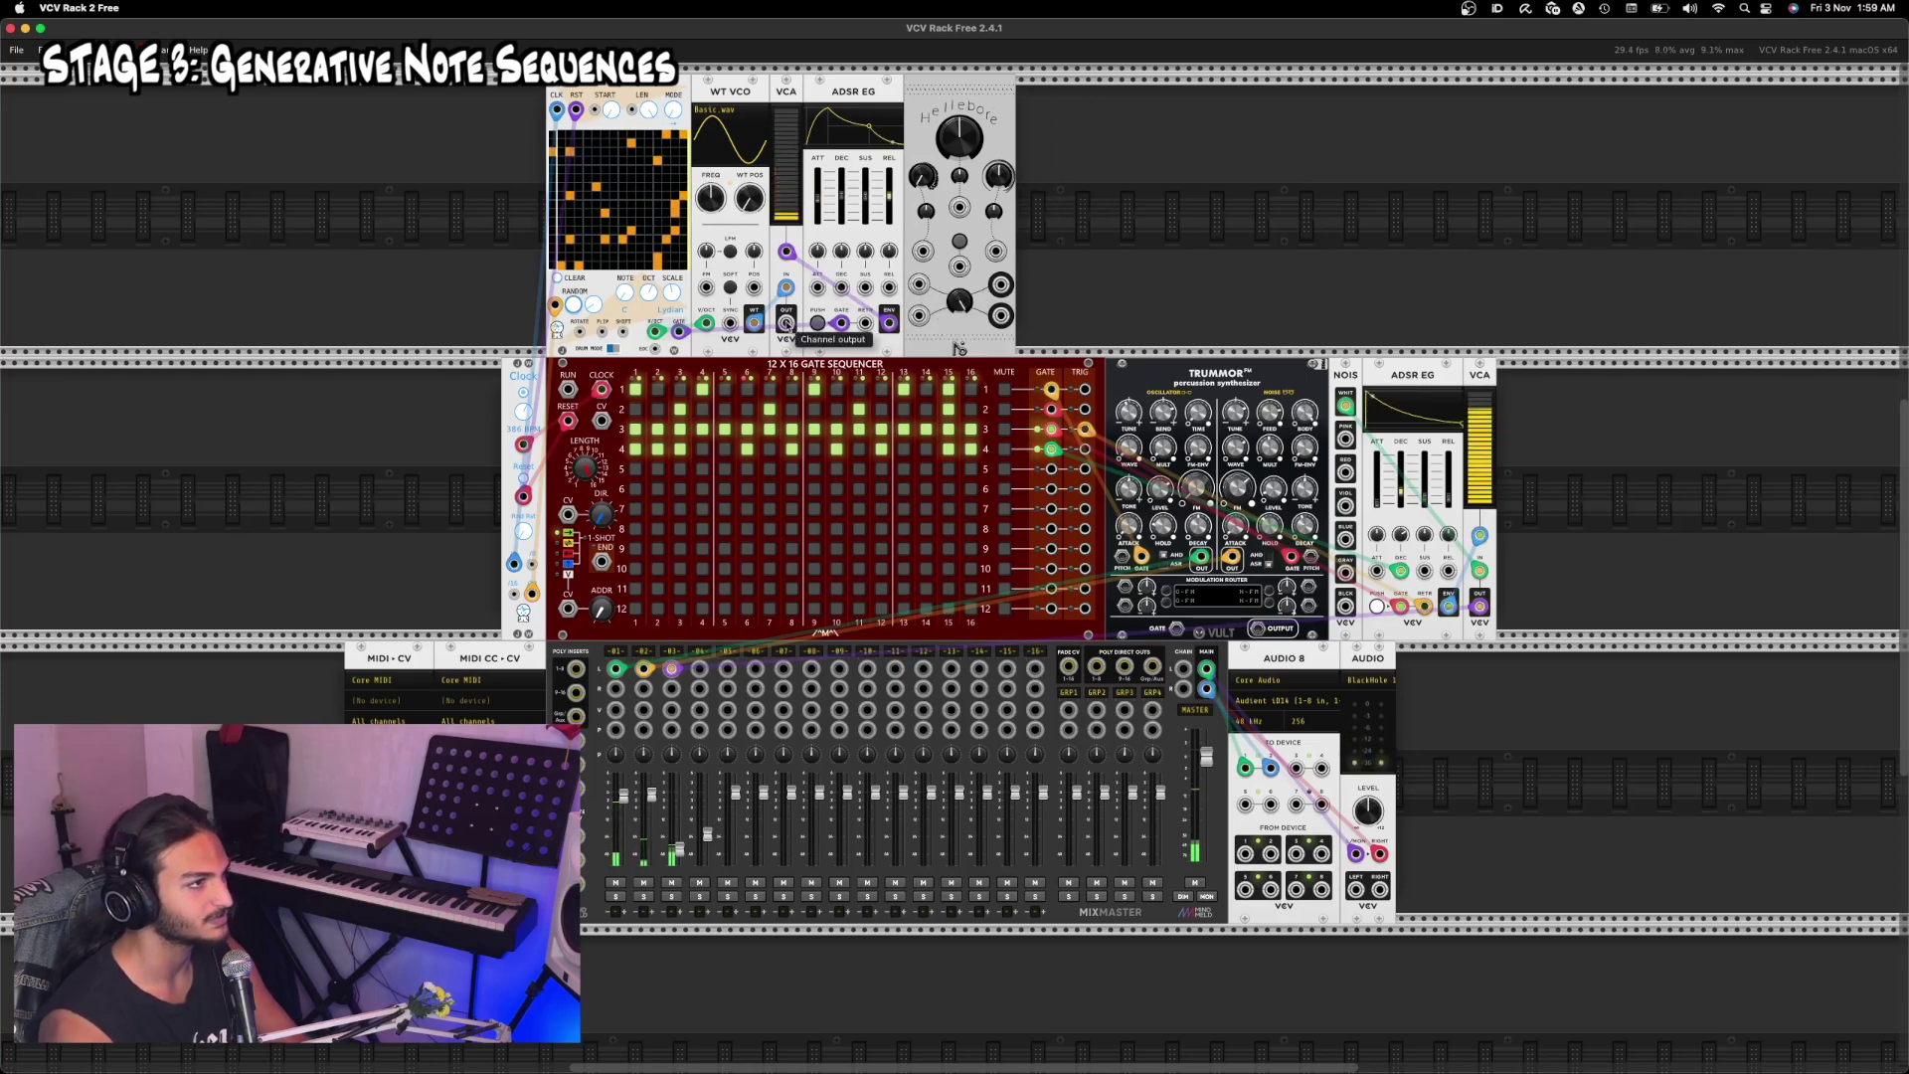
Step: Patch the upper VCA's channel output to Hellebore's left and right inputs, and Hellebore's stereo outputs to MixMaster channel 4's left and right inputs
drag(786, 322, 919, 285)
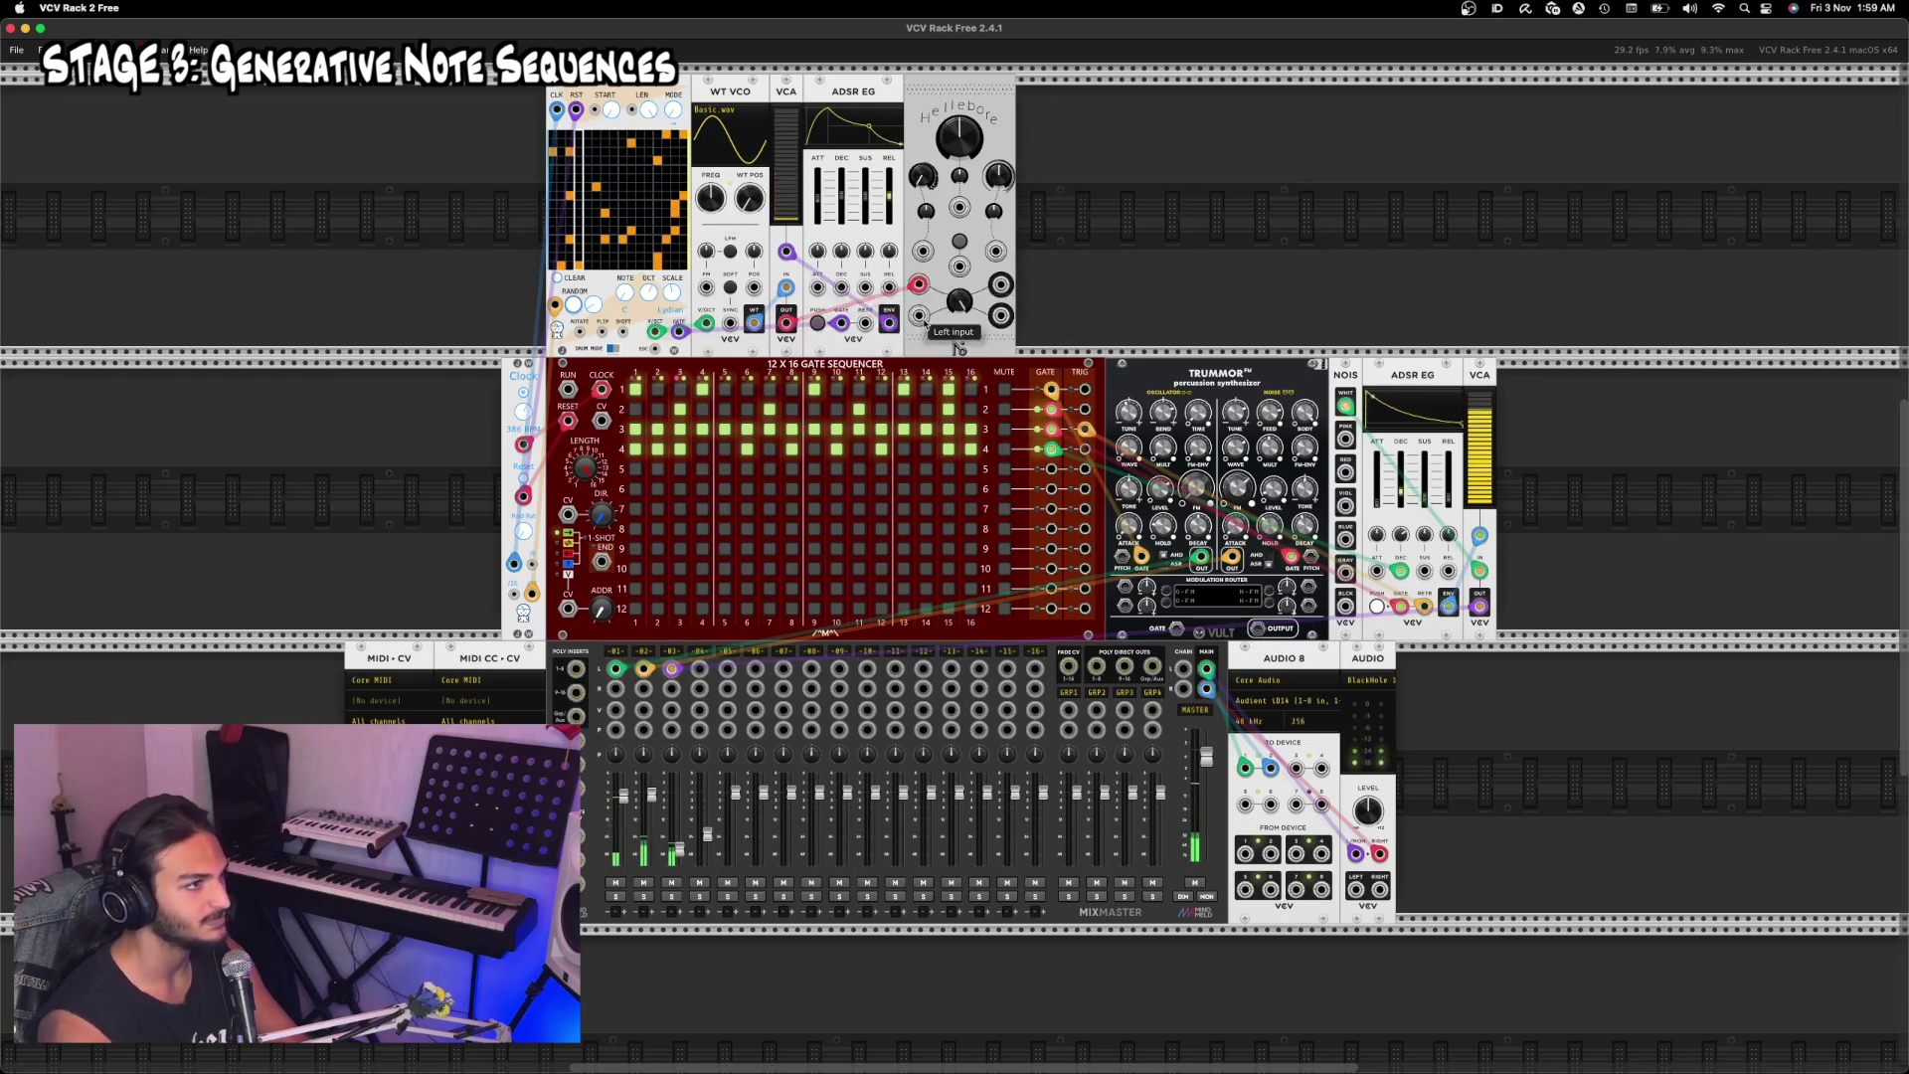
drag(785, 322, 725, 616)
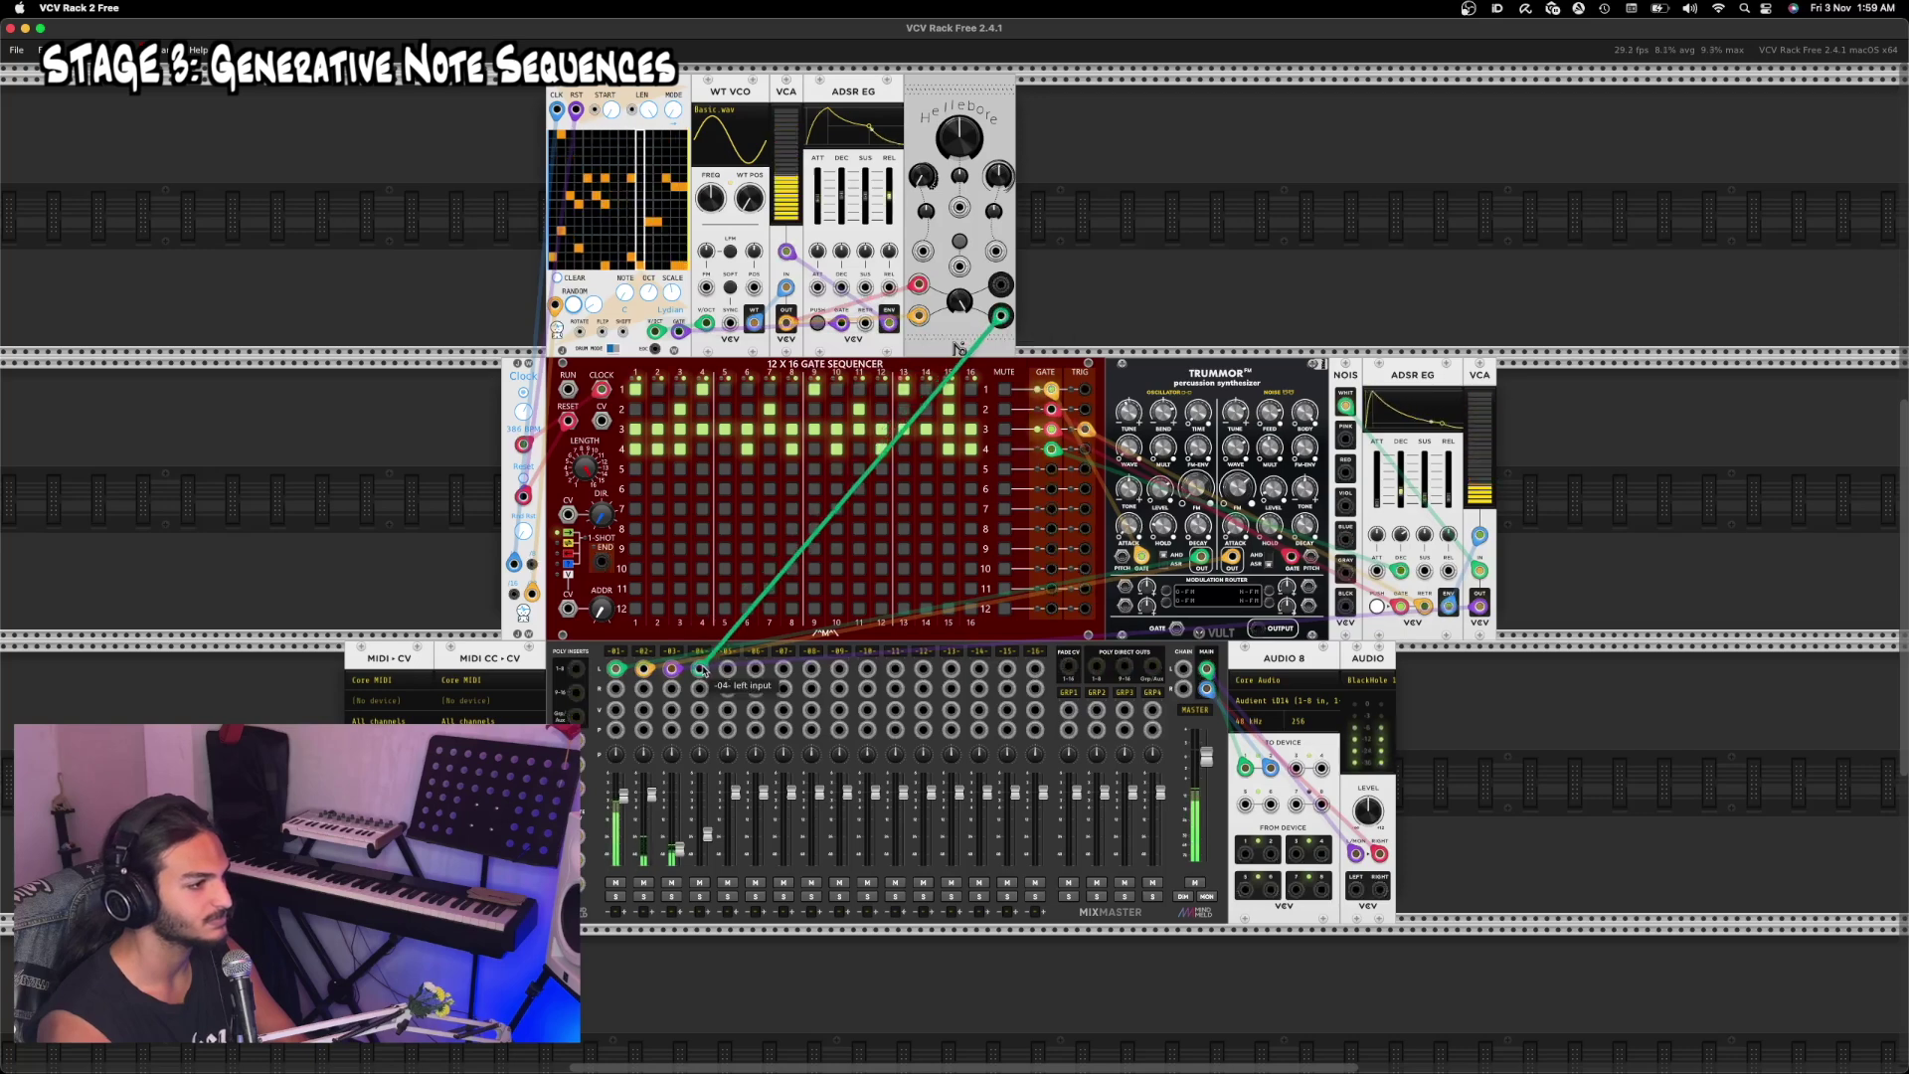
drag(701, 669, 701, 668)
drag(1001, 284, 700, 688)
Step: Set the Hellebore reverb's variation to about 0.118
drag(1004, 183, 1004, 157)
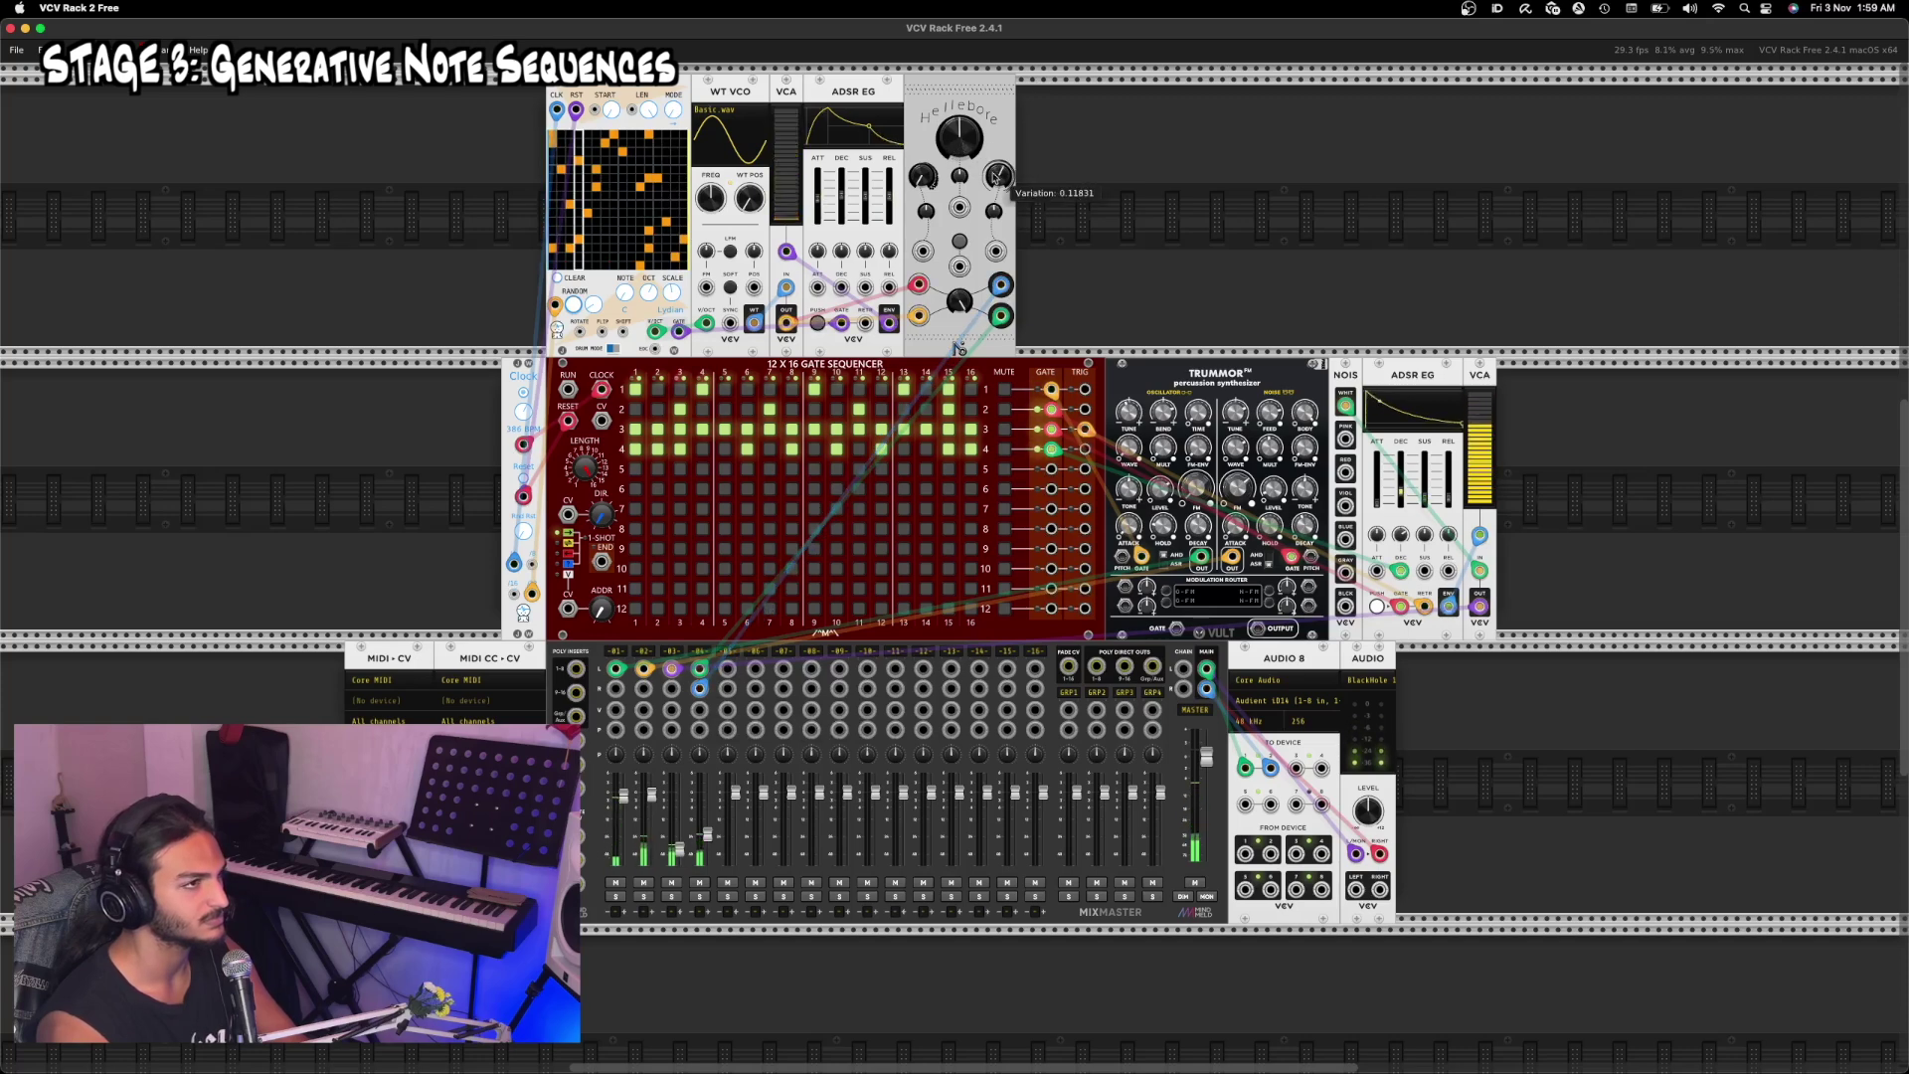
mouse_move(927, 177)
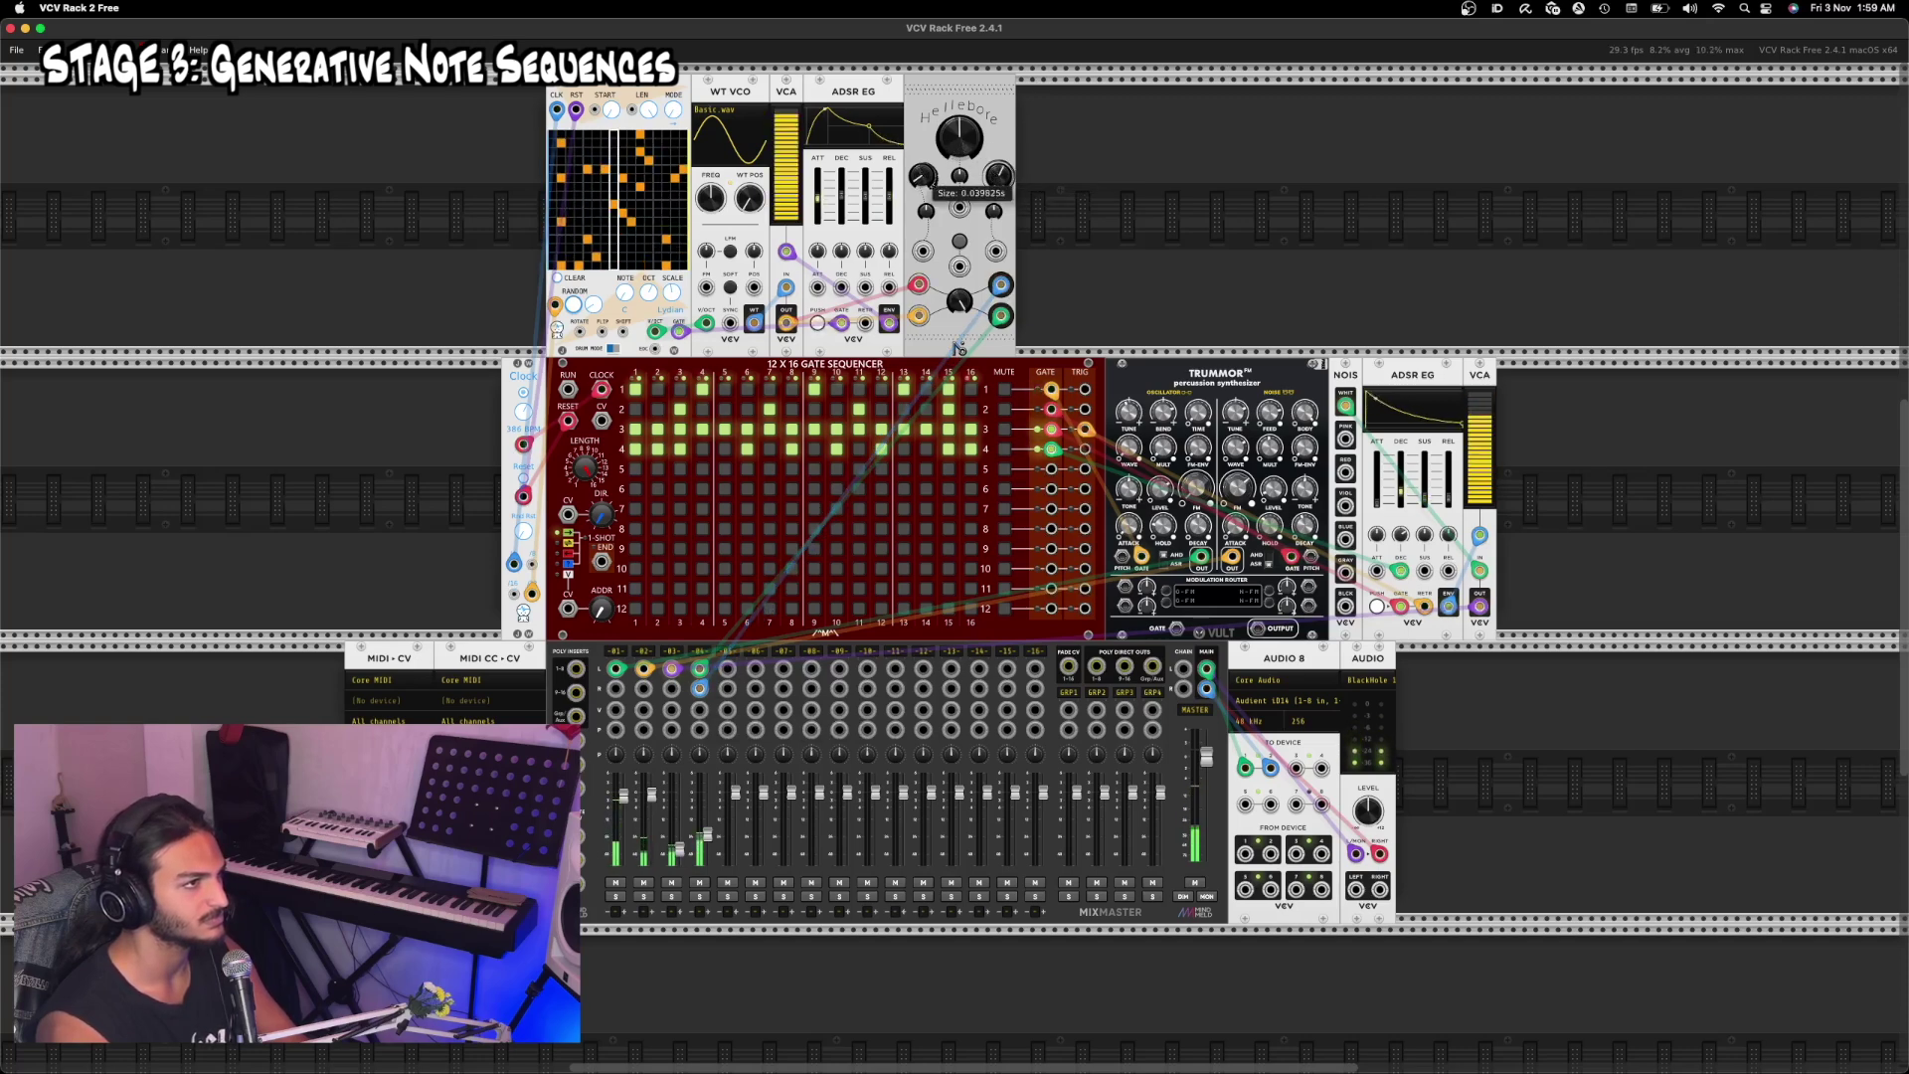
mouse_move(940, 228)
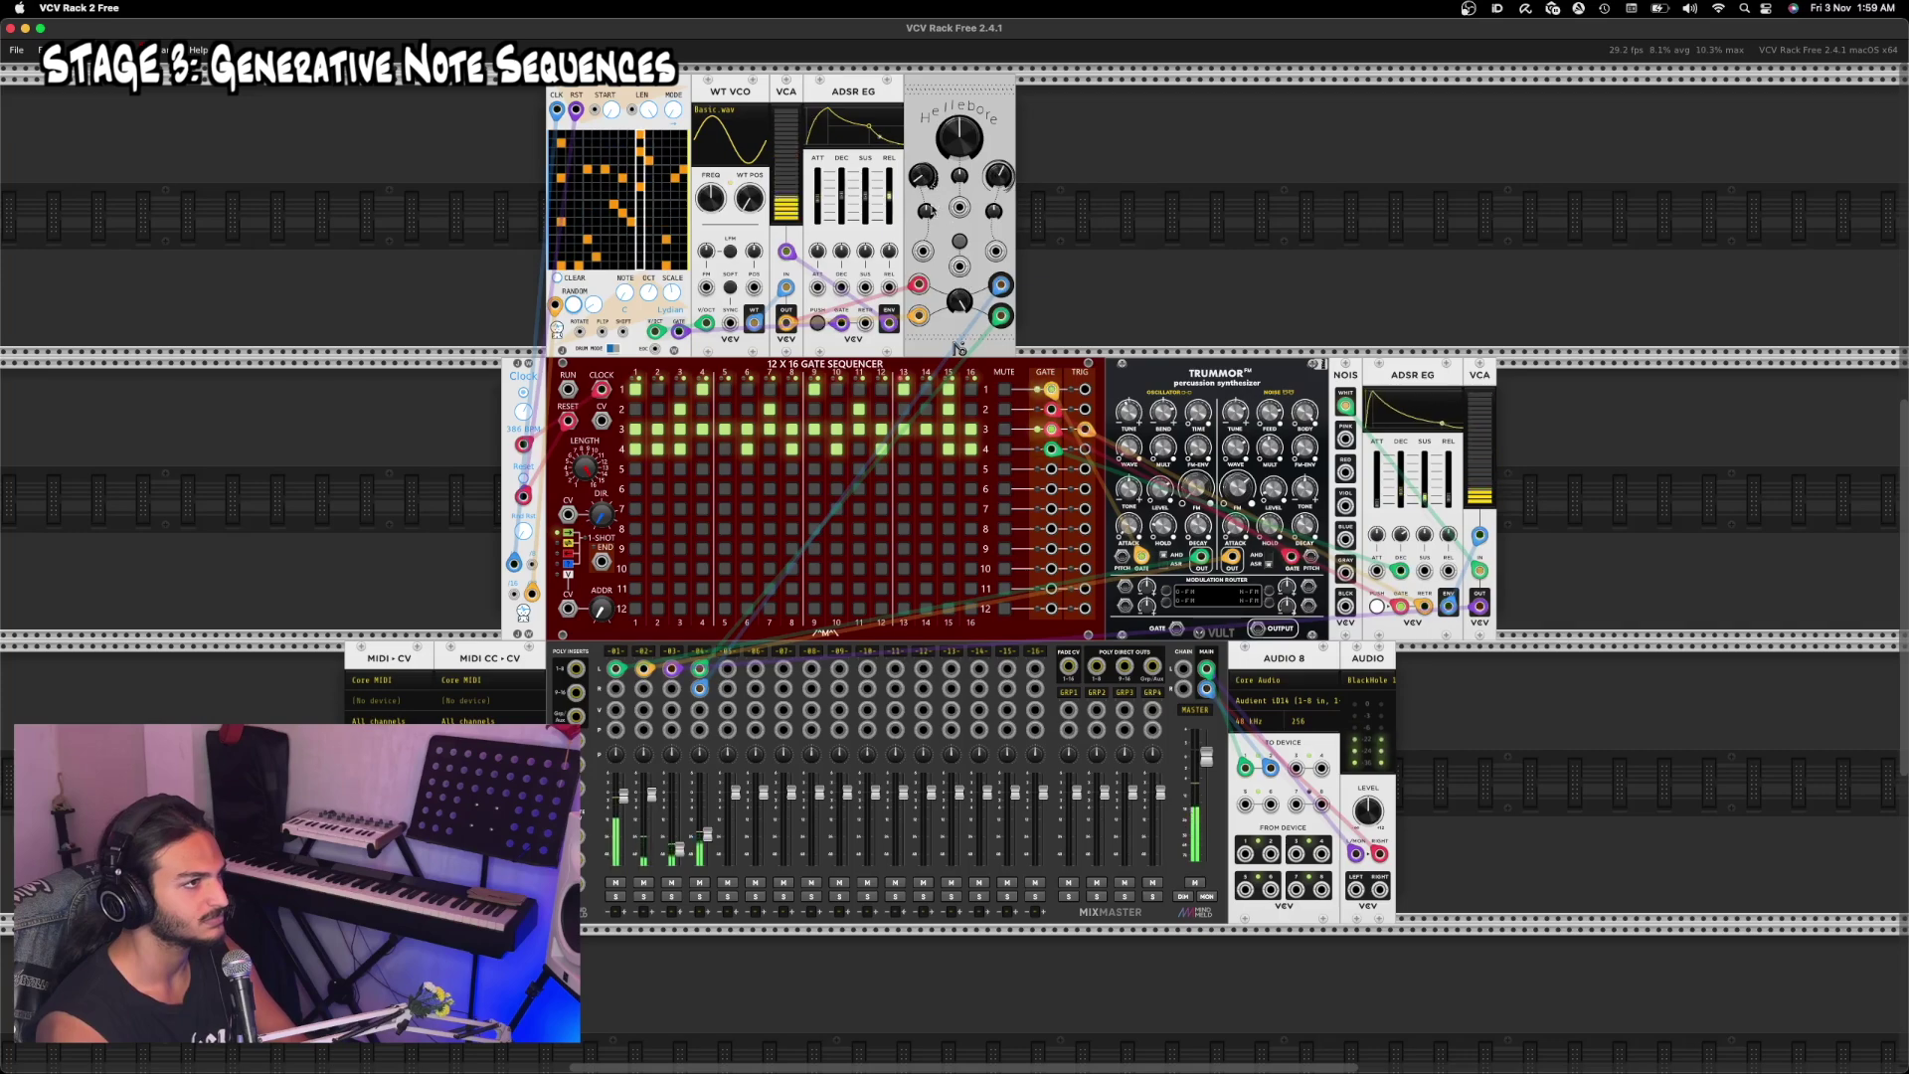
Step: Raise the WT VCO's wavetable position to about 39.5%
scroll(780, 256, up, 2)
mouse_move(779, 256)
drag(780, 256, 780, 55)
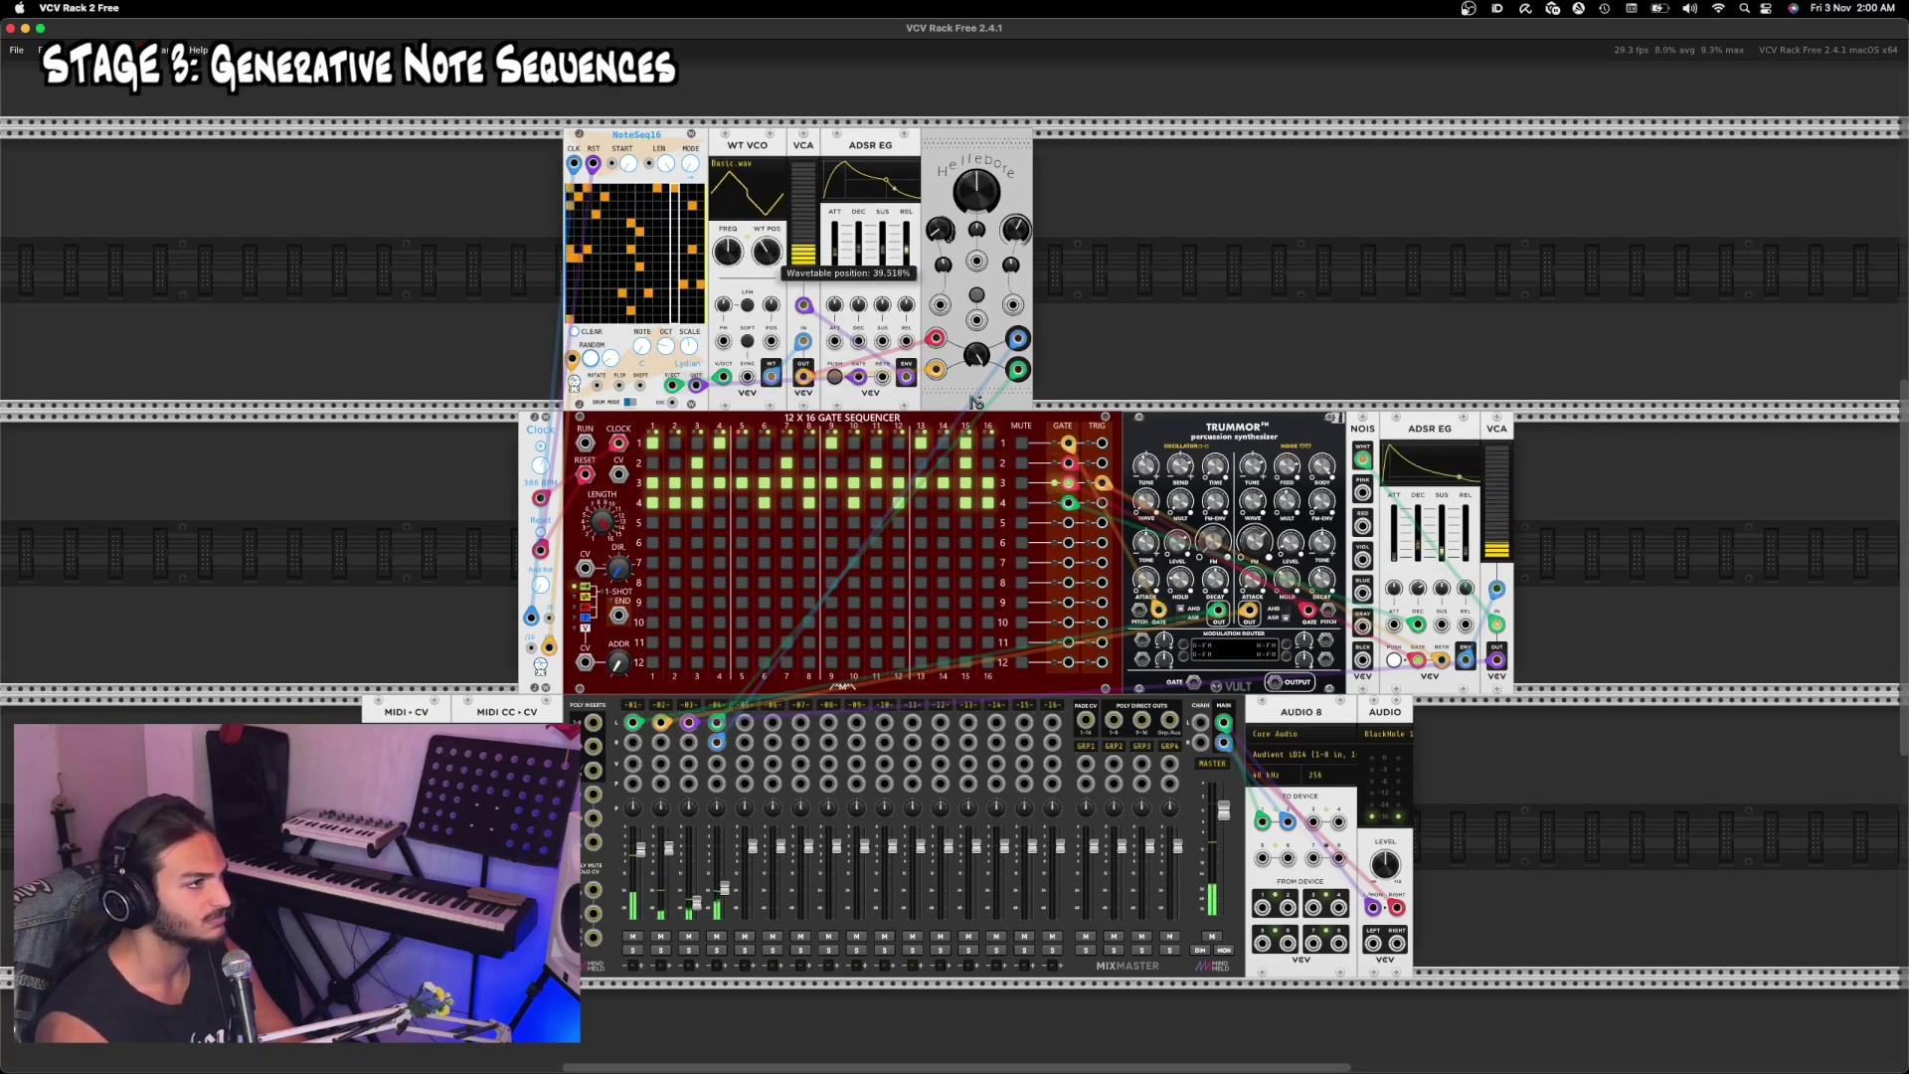
drag(974, 400, 658, 391)
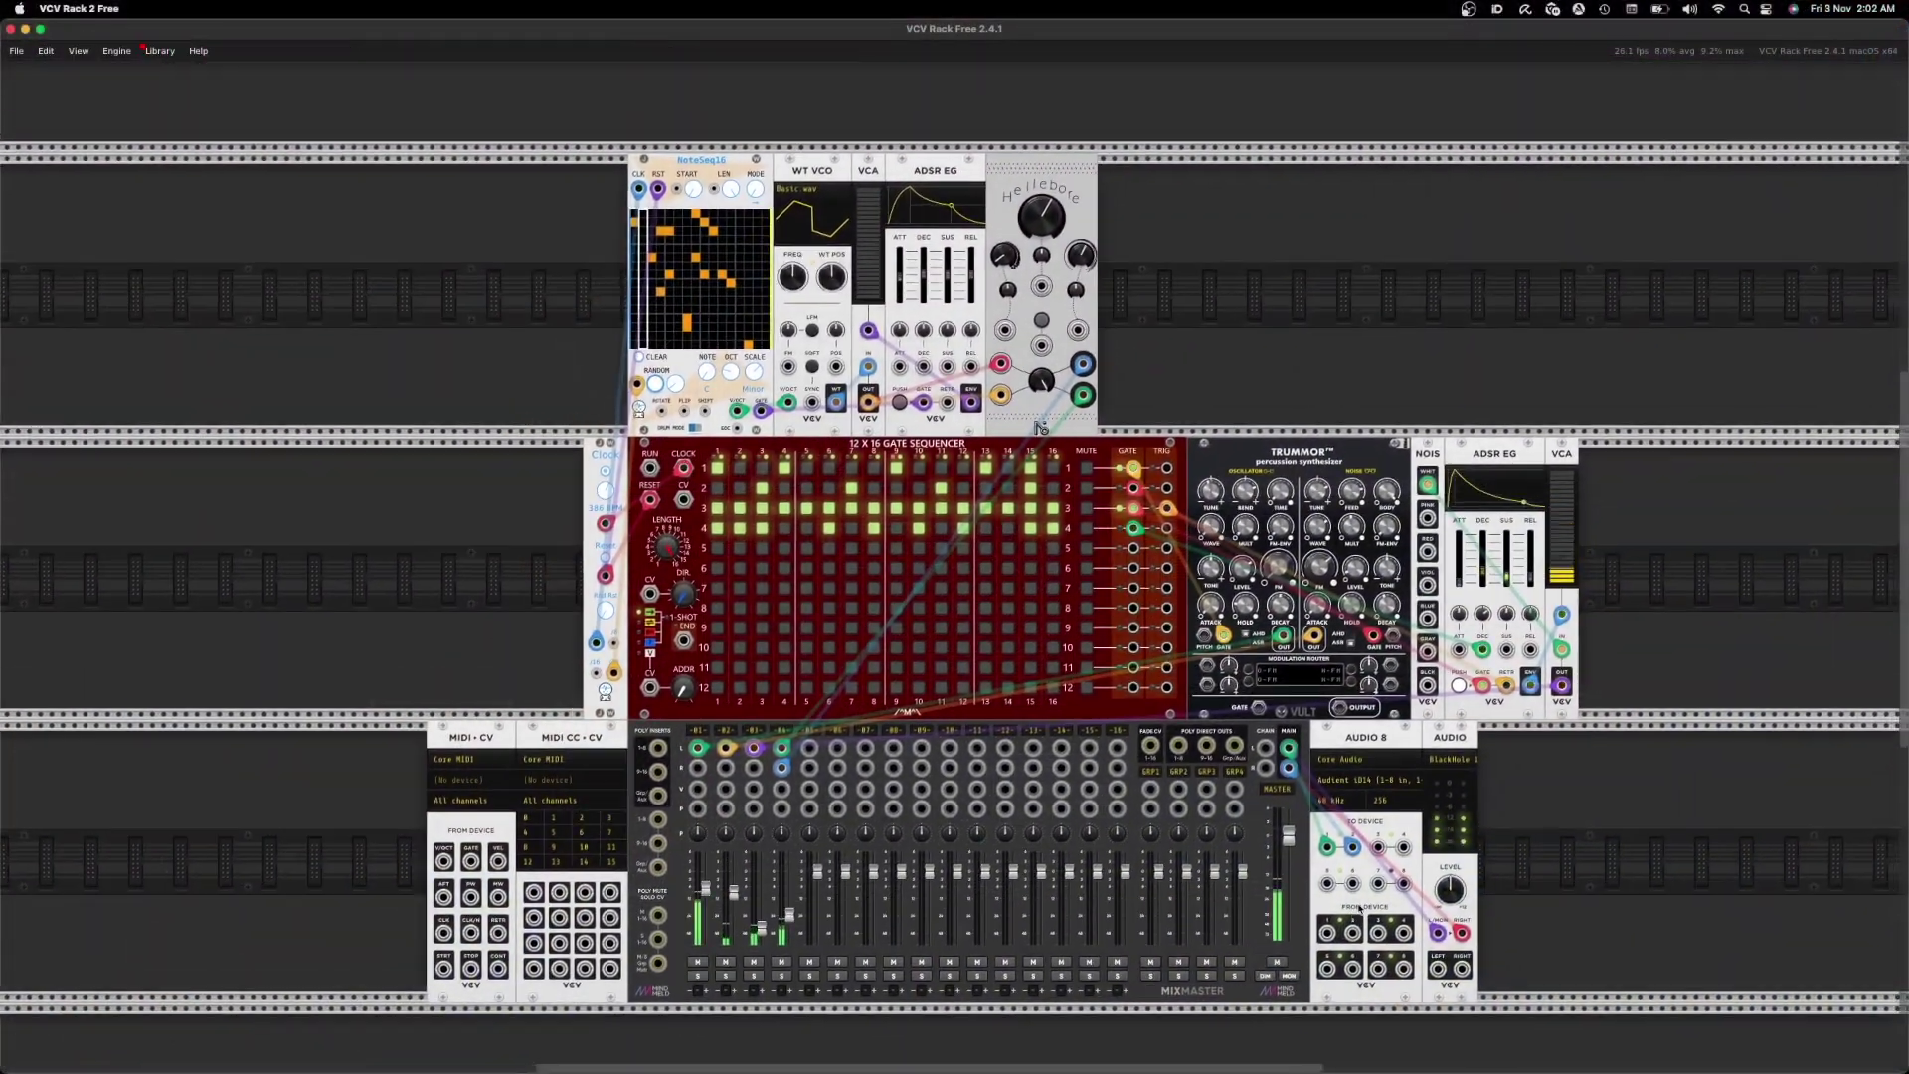
Step: Set the note voice's ADSR EG attack to 1 ms and lengthen its decay
scroll(960, 414, up, 2)
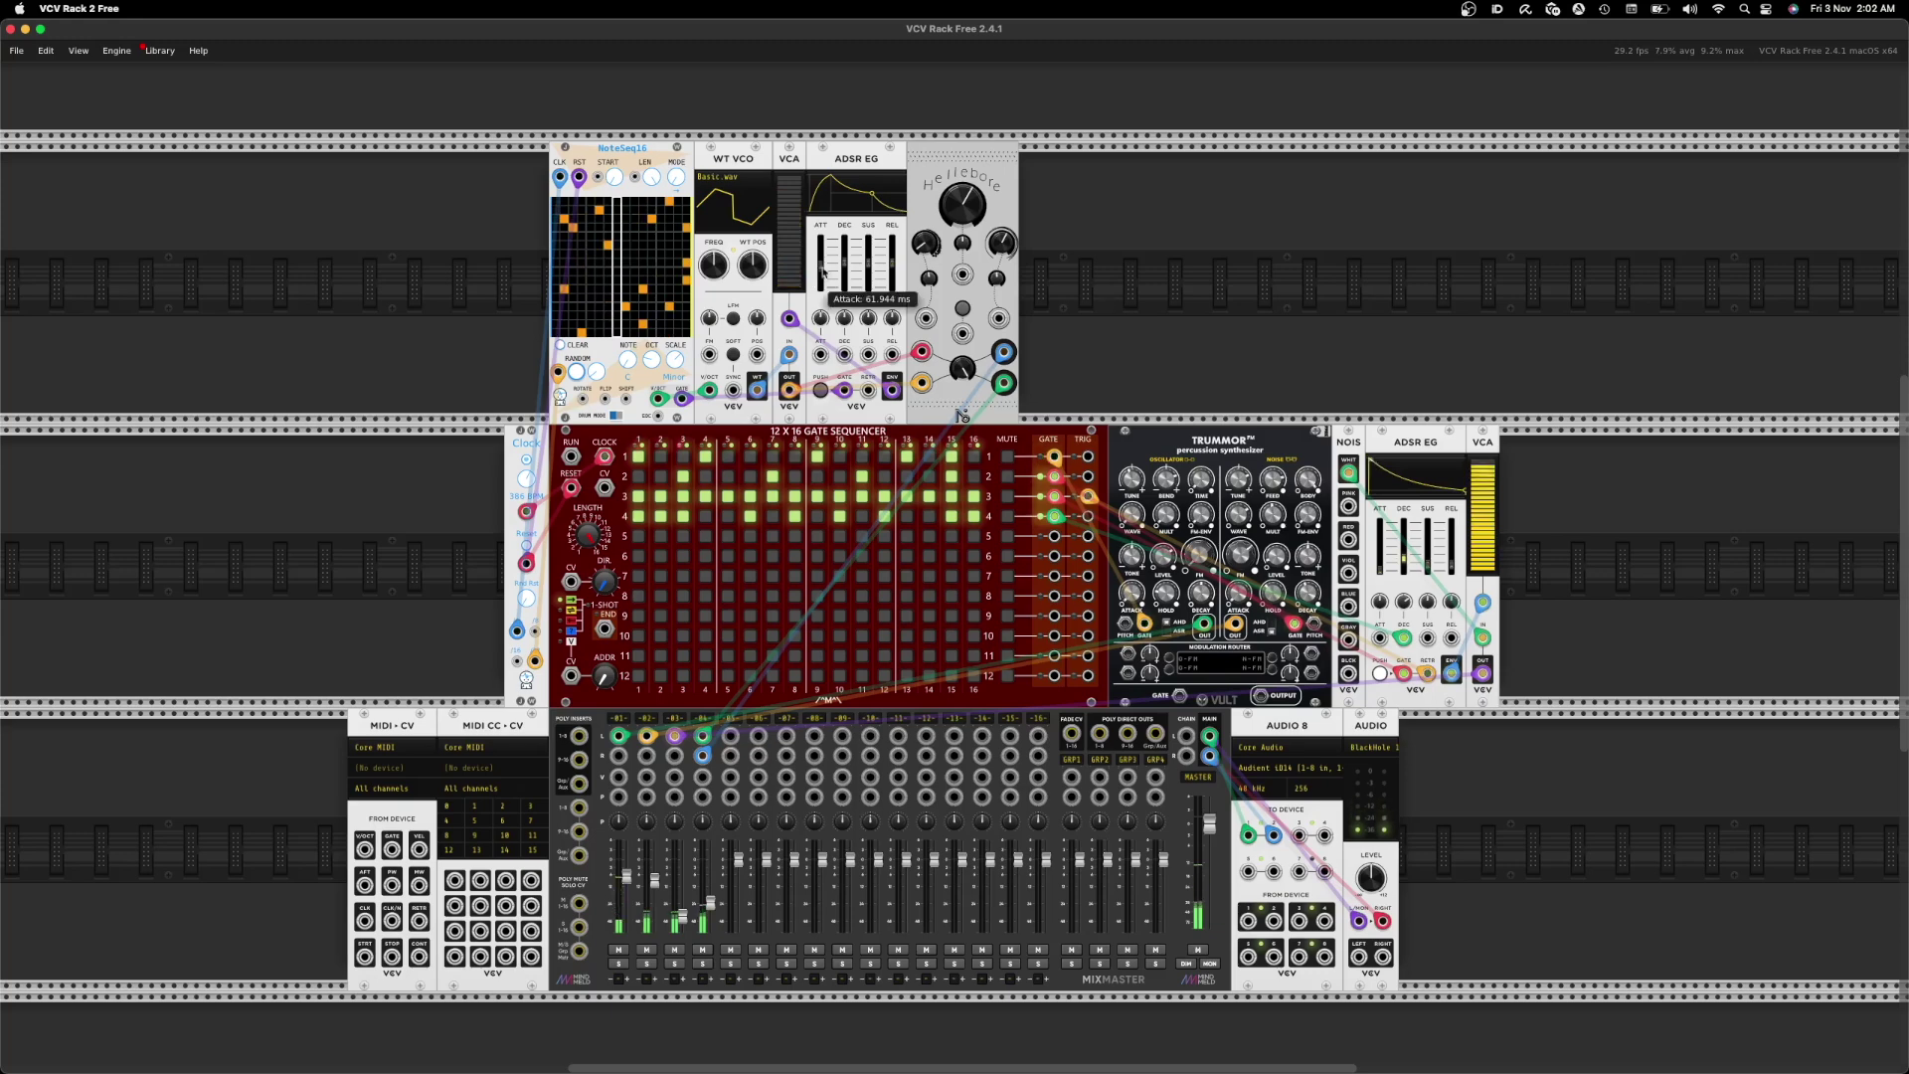
drag(820, 263, 820, 282)
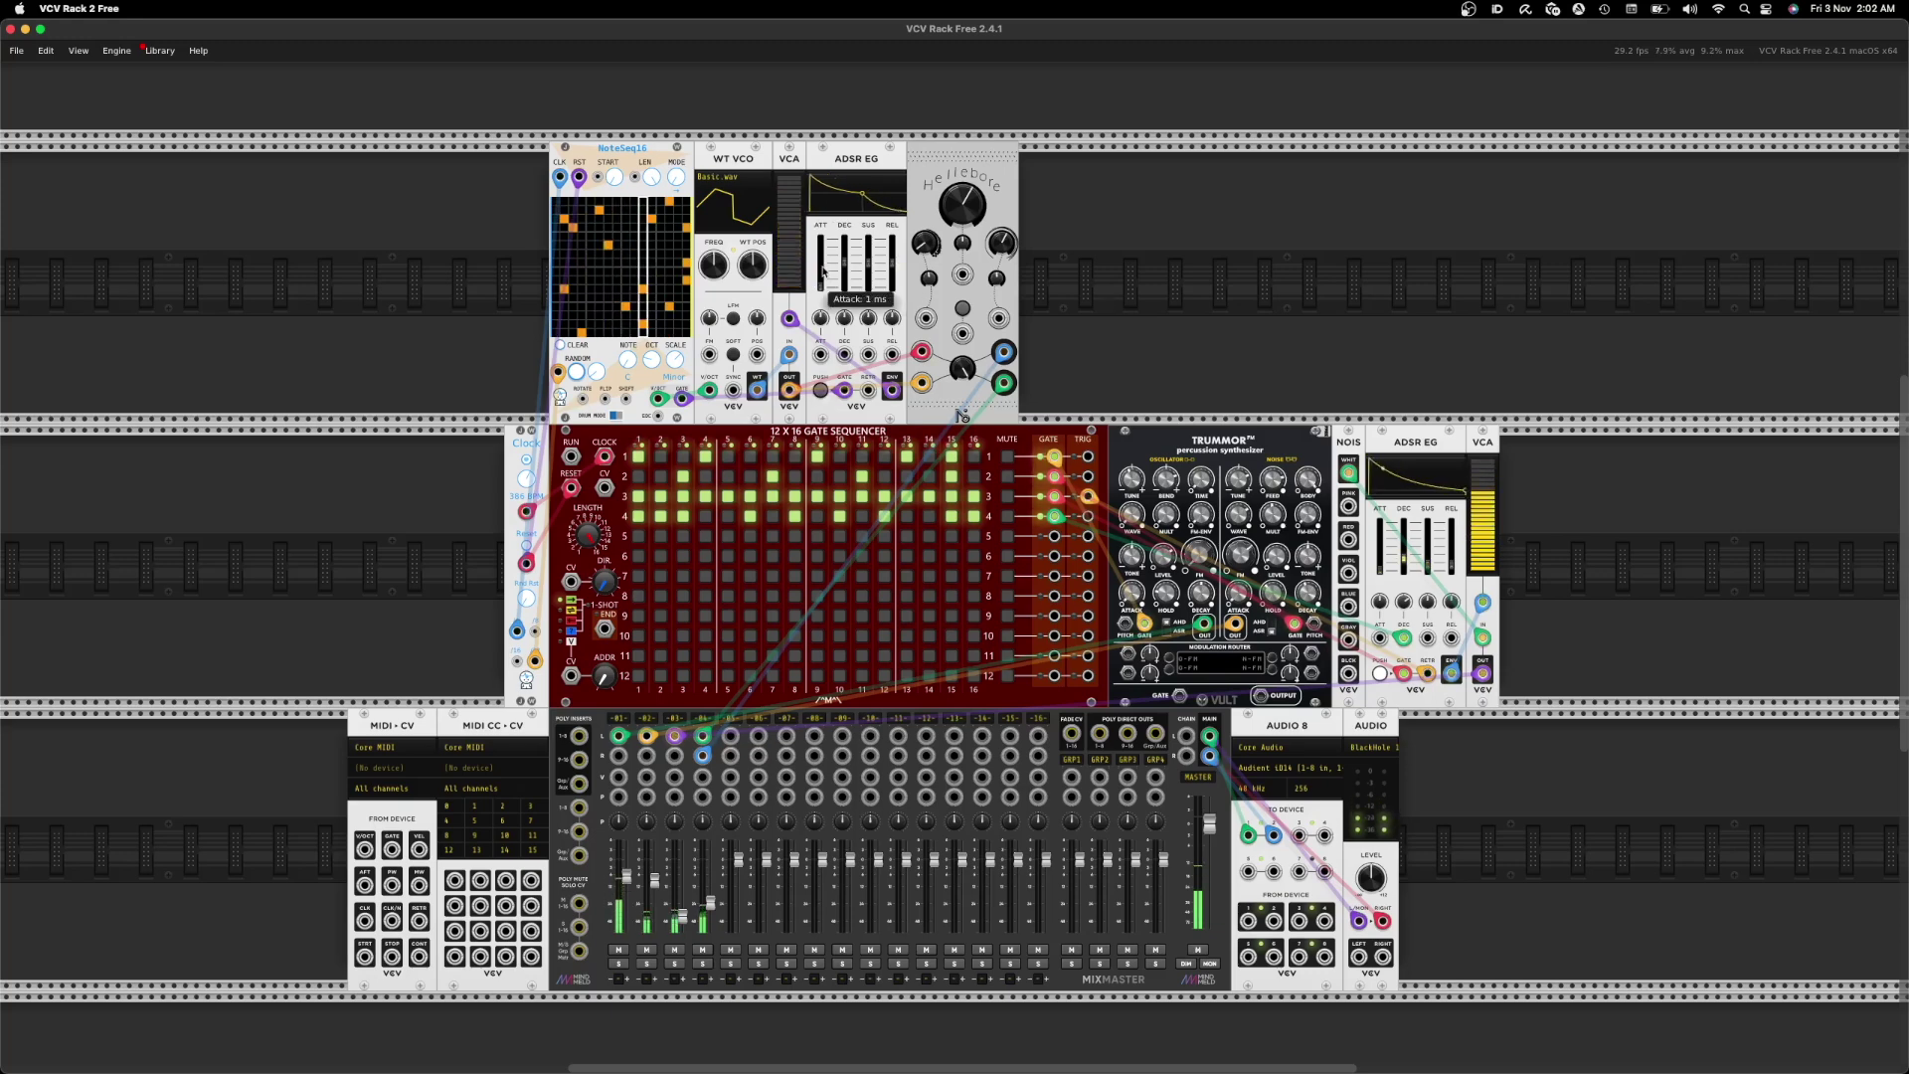
mouse_move(845, 268)
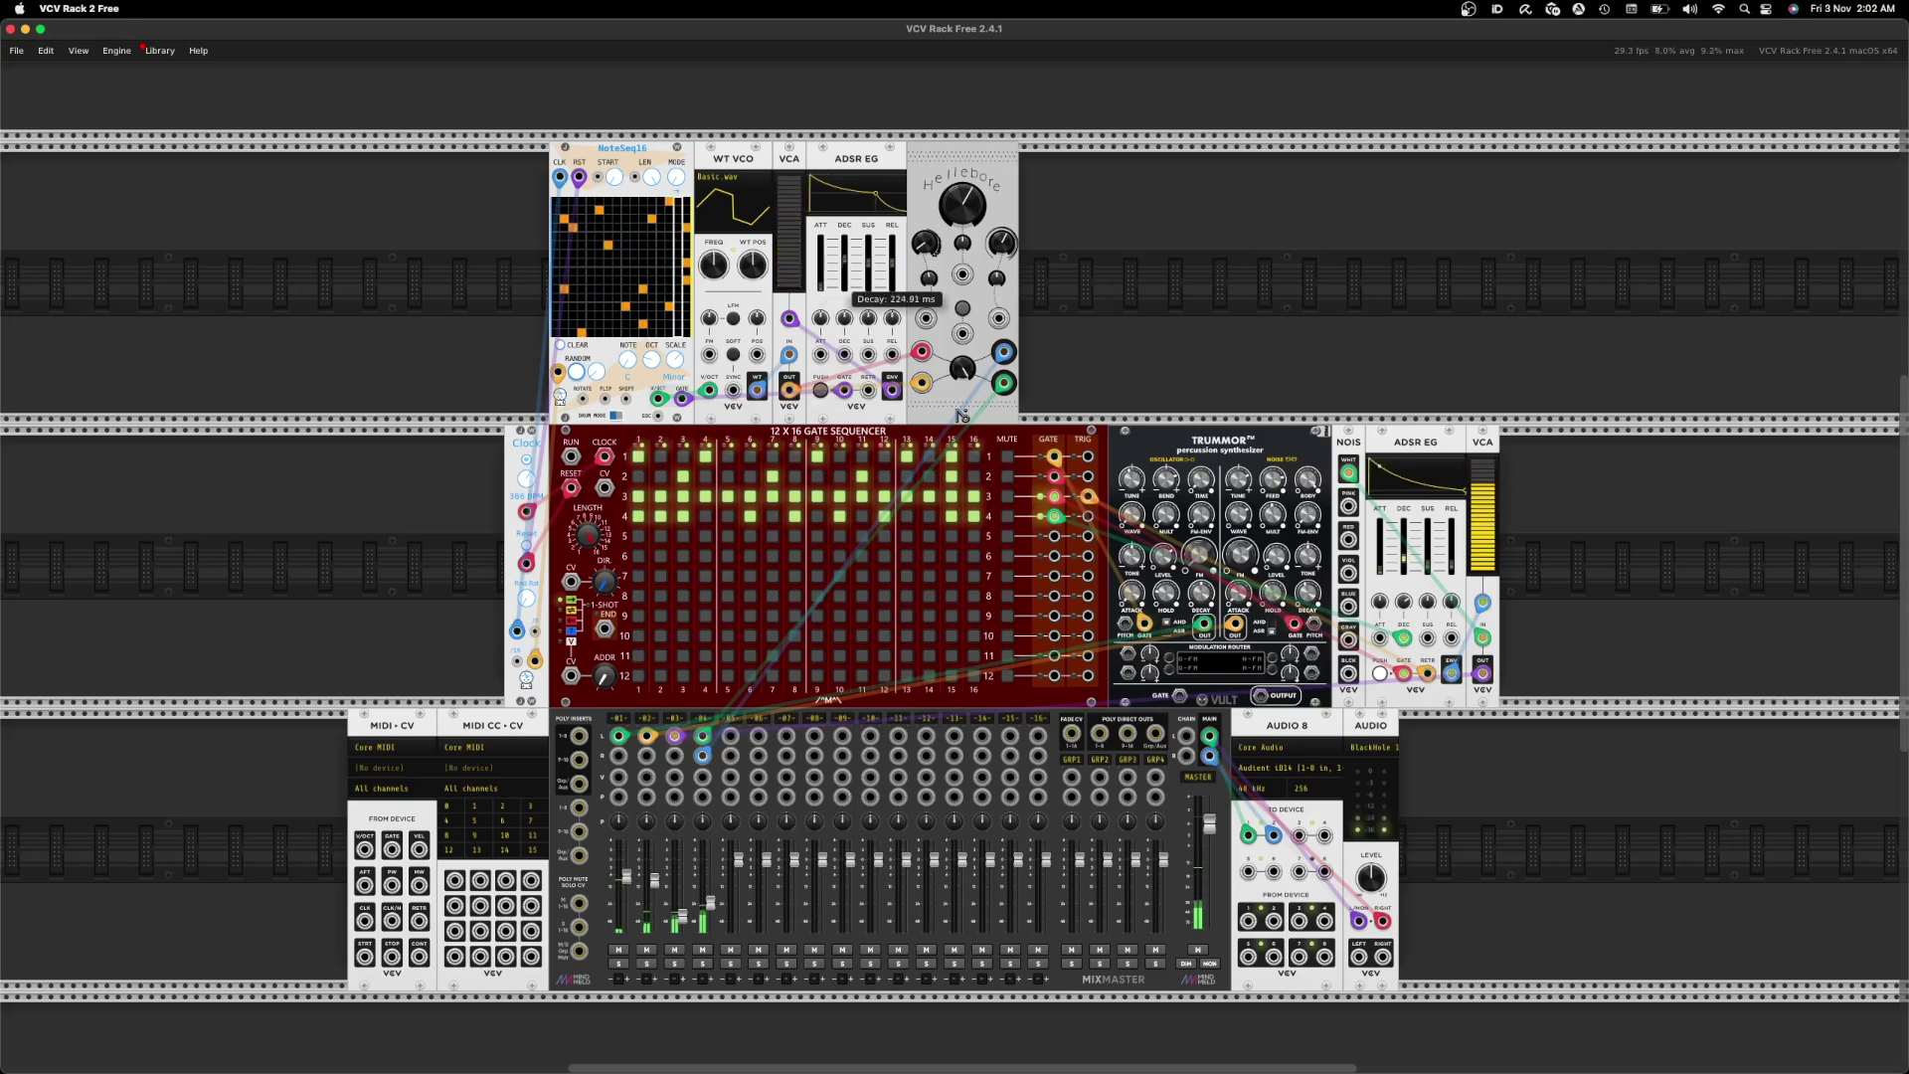
drag(845, 261, 845, 252)
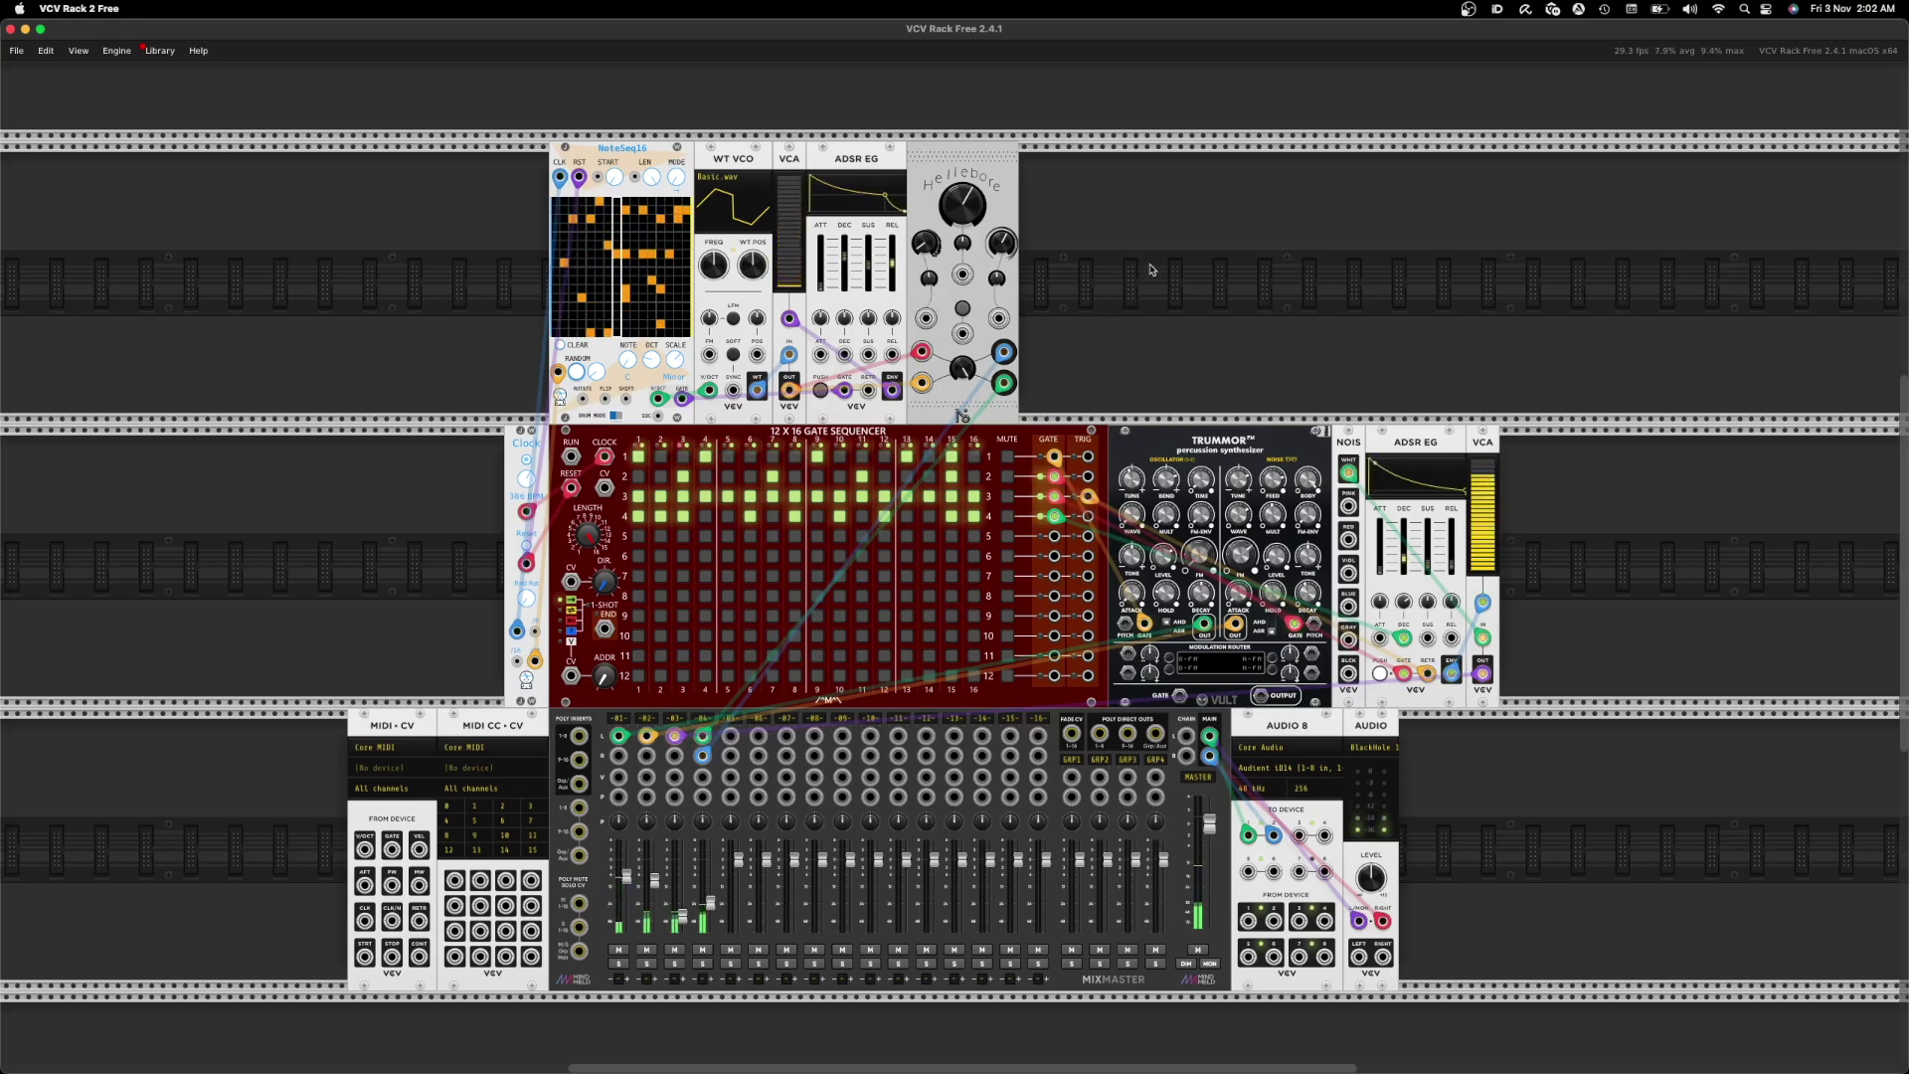
scroll(1152, 270, down, 2)
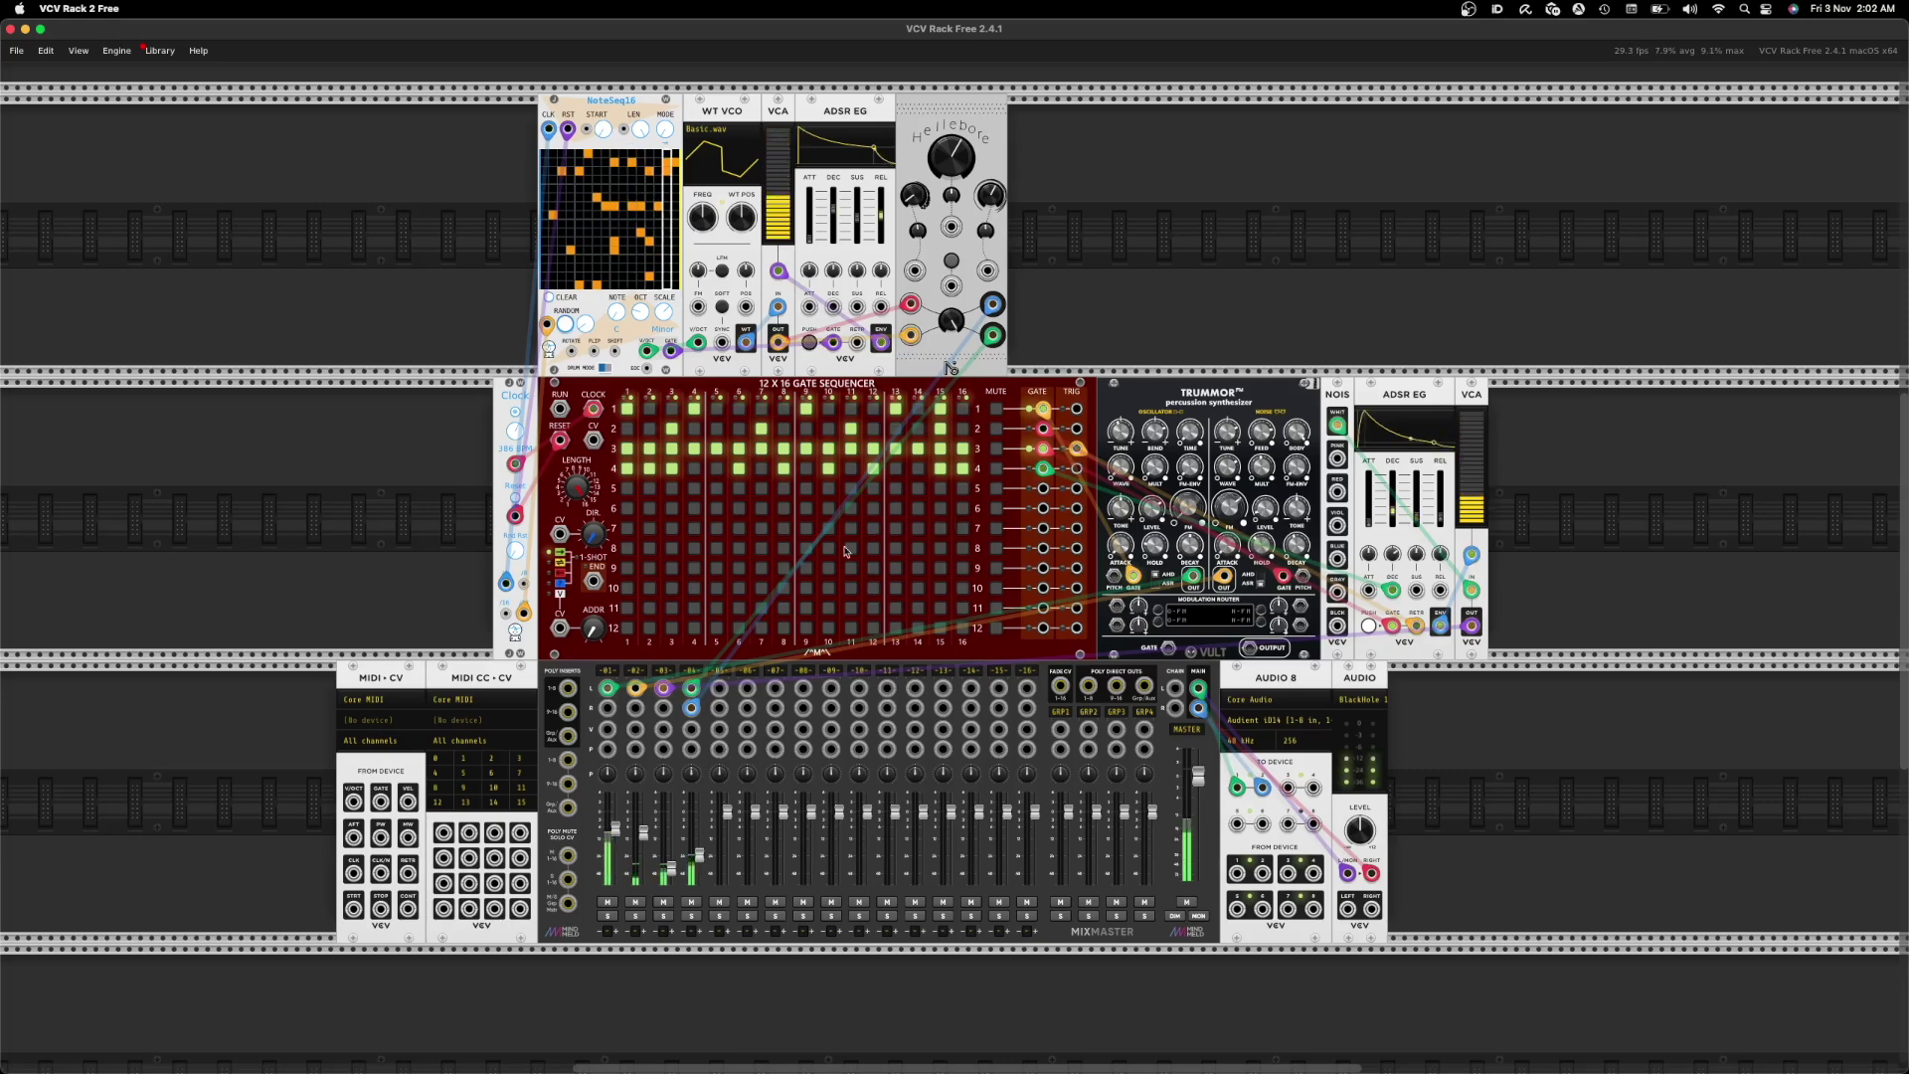
scroll(1707, 747, up, 1)
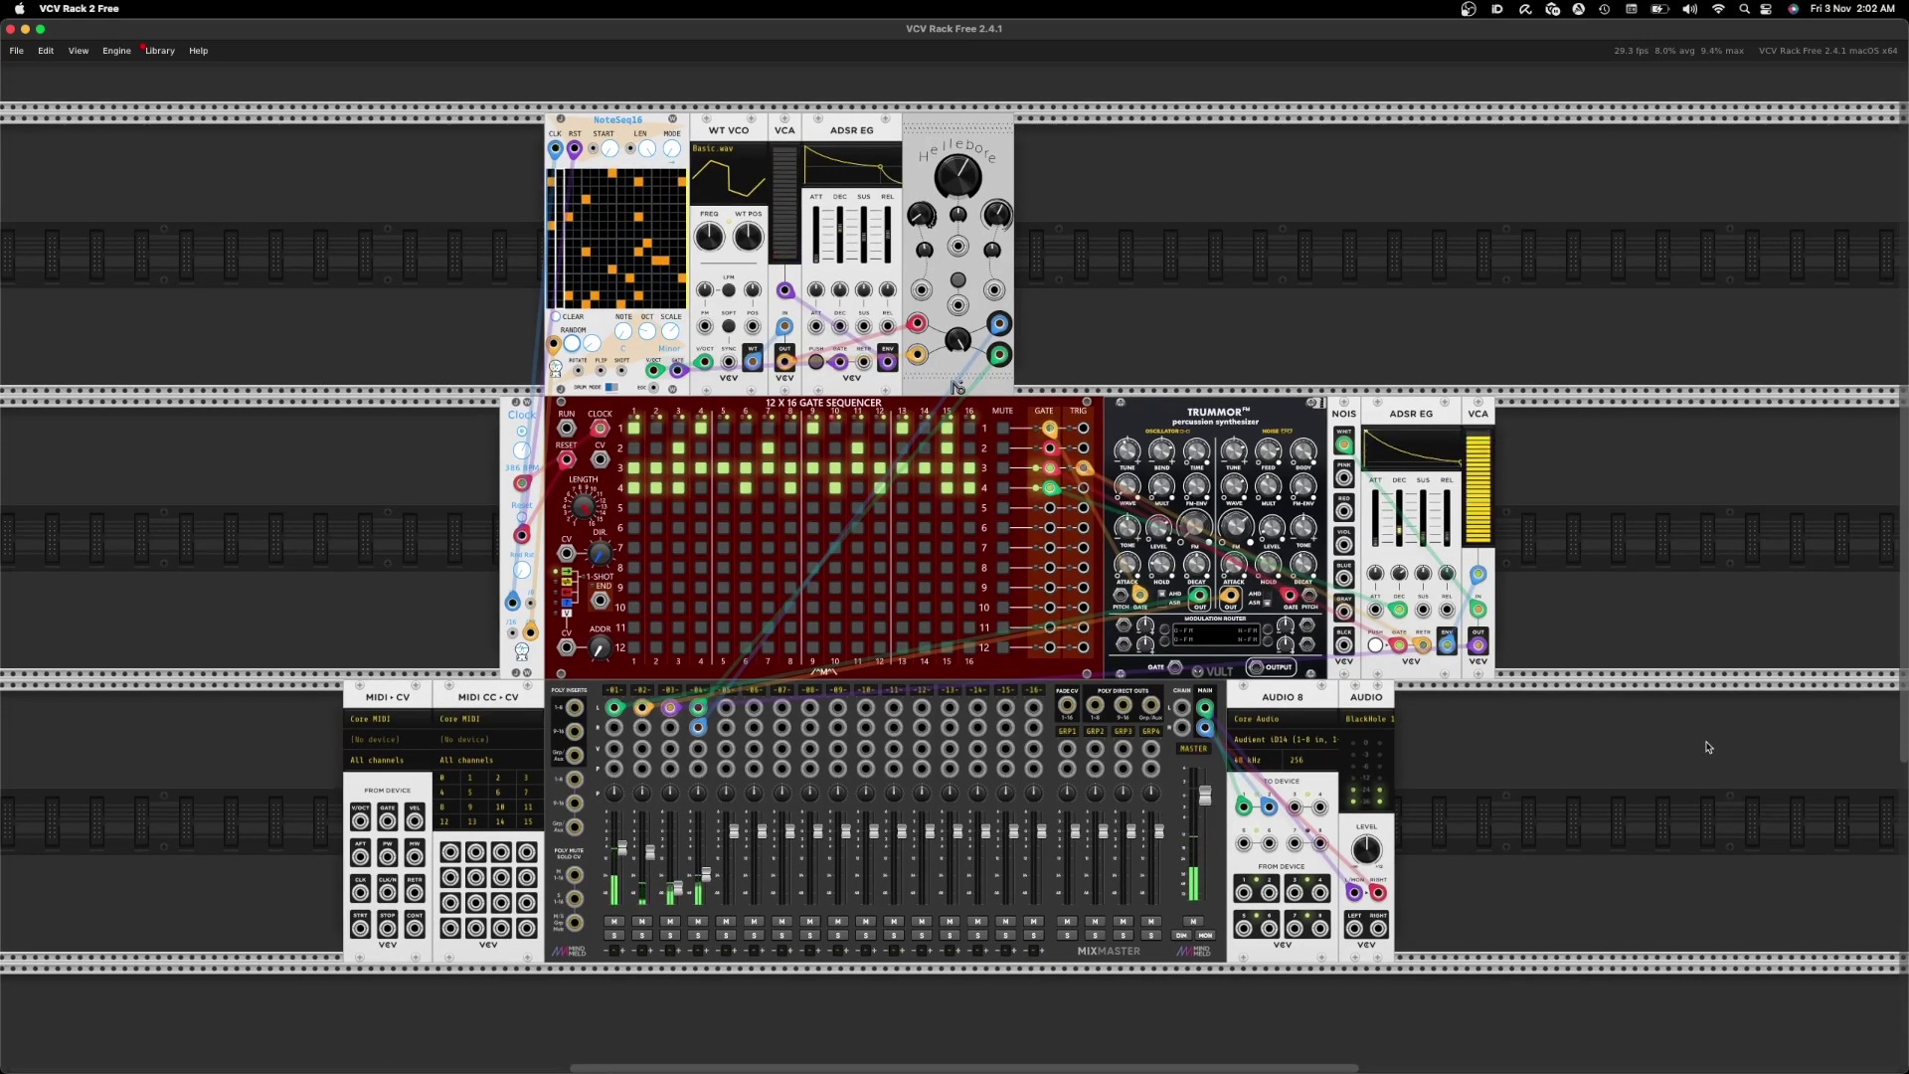